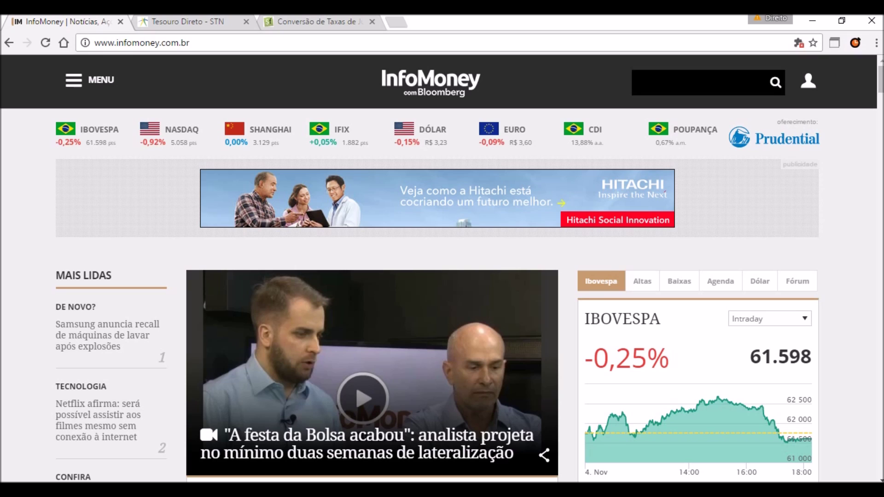
Open the Ações e índices page from the Bolsas section of InfoMoney's Mercados area
left_click(90, 79)
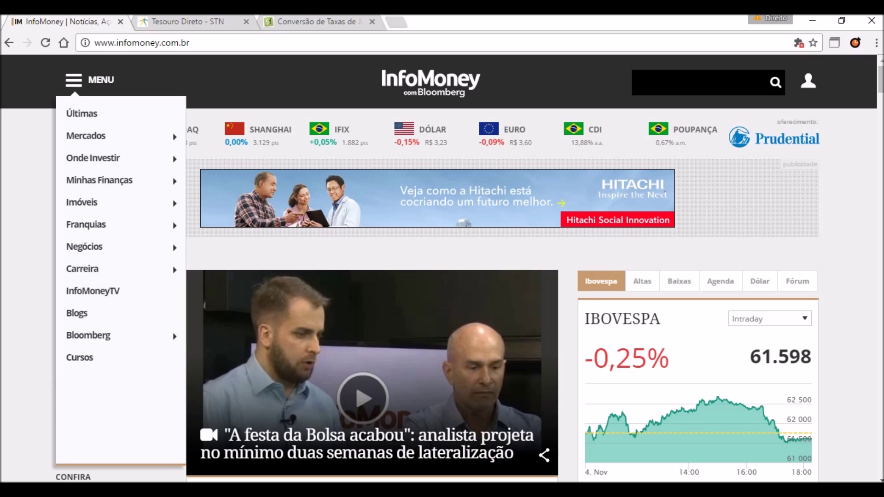
mouse_move(86, 136)
mouse_move(209, 135)
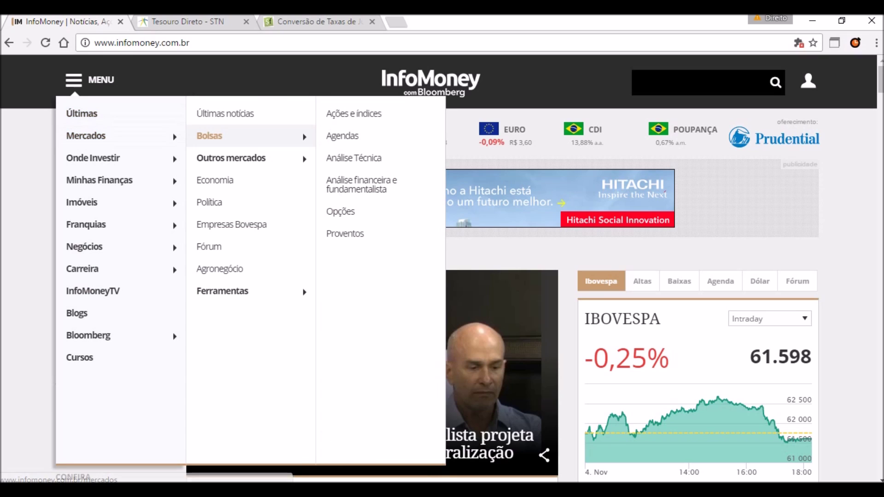
left_click(354, 113)
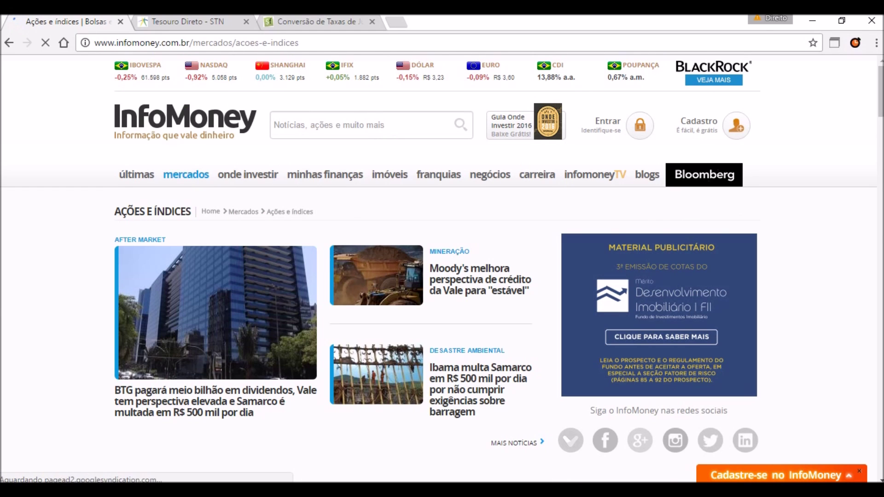
Open the Ibovespa page from the list of Brazilian indices
scroll(442, 269, "down", 1)
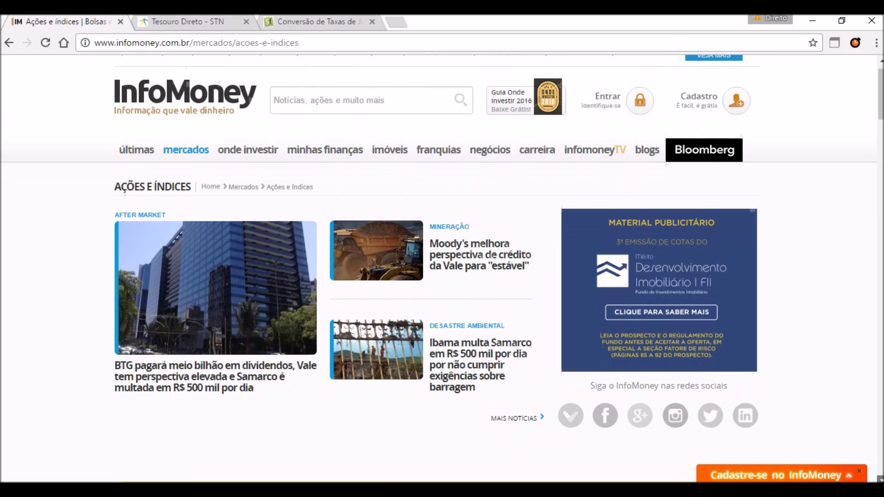
scroll(442, 269, "down", 4)
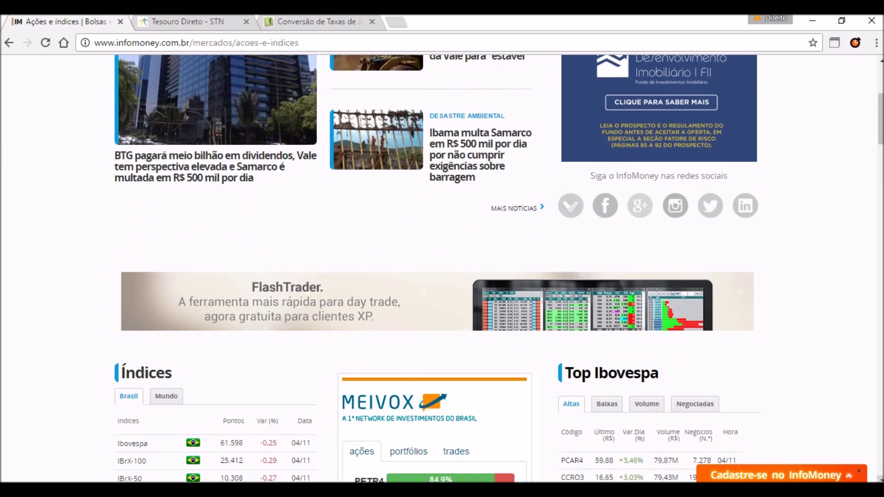
scroll(443, 268, "down", 2)
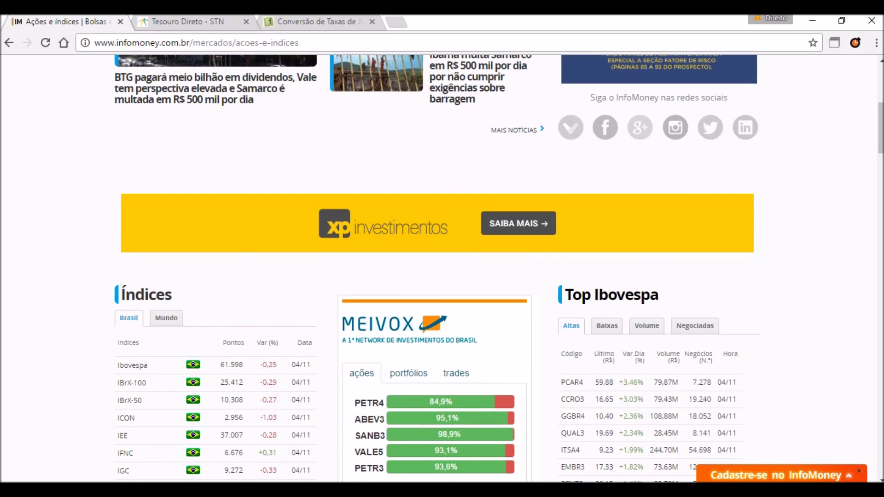
left_click(132, 365)
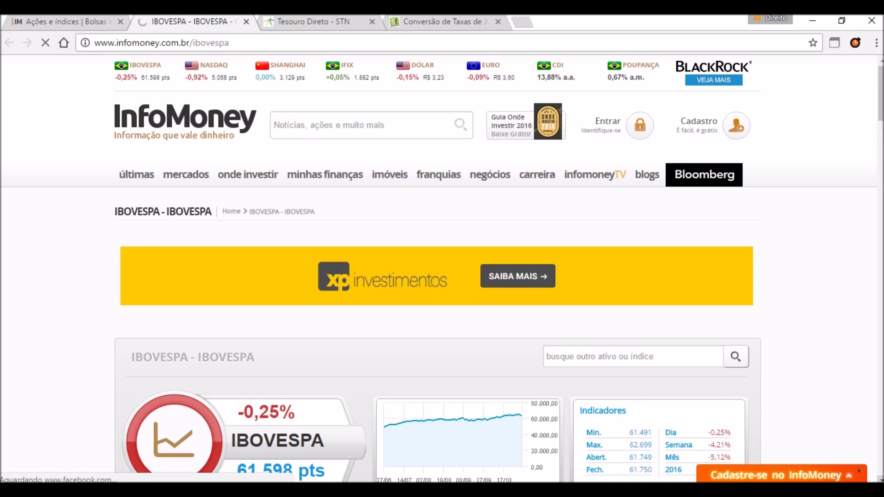
Show the Histórico section of the Ibovespa page
scroll(442, 277, "down", 3)
scroll(442, 277, "down", 1)
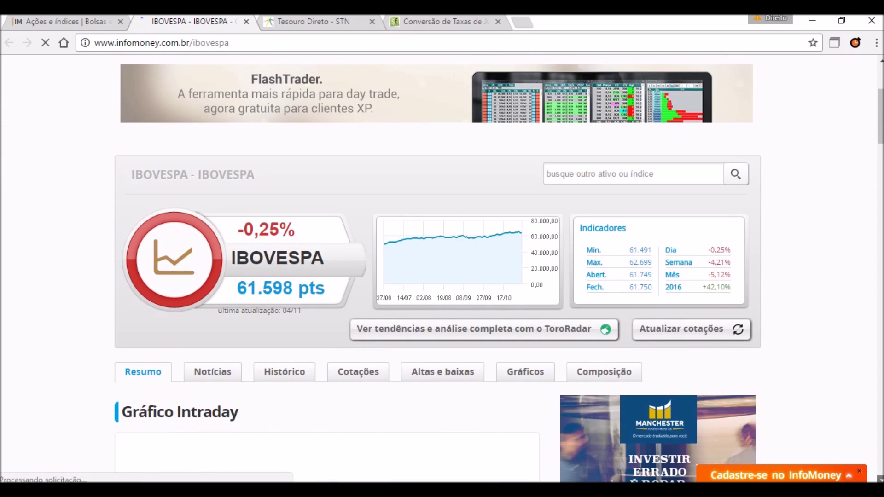
scroll(442, 277, "down", 1)
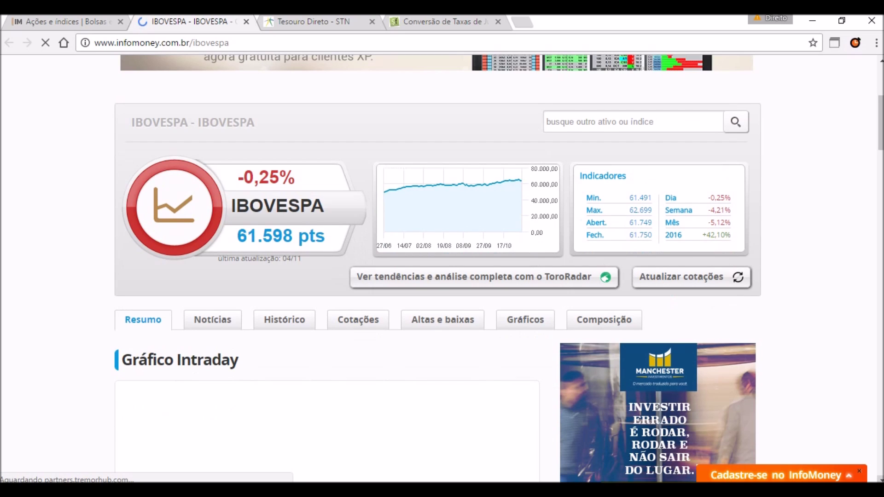
scroll(285, 242, "down", 2)
left_click(285, 241)
Set the period of the Ibovespa quote history to 2 Anos
scroll(443, 276, "down", 1)
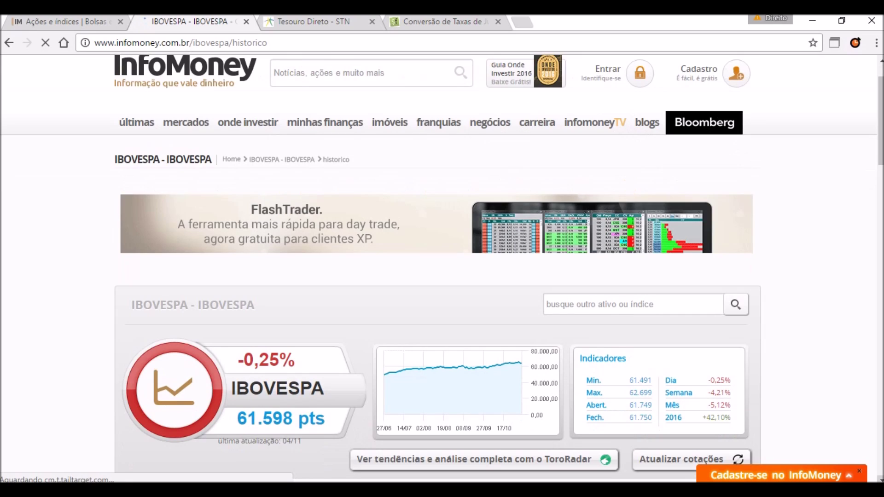
scroll(442, 276, "down", 2)
scroll(442, 276, "down", 1)
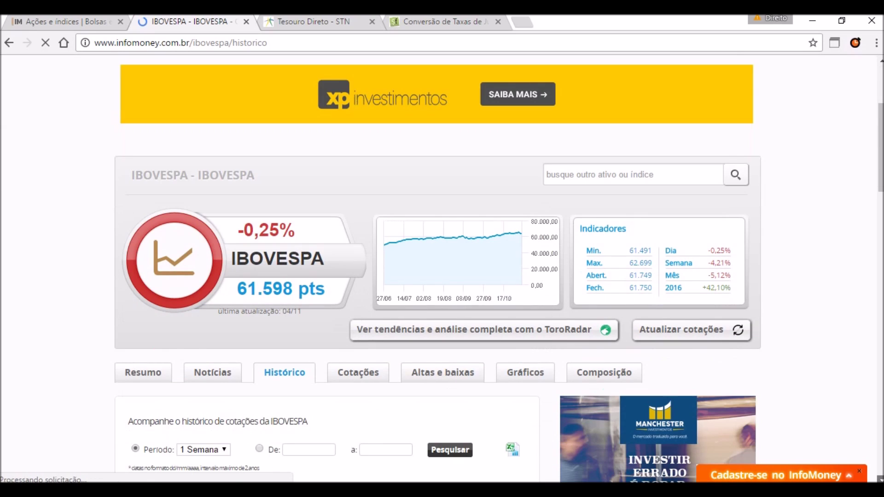
scroll(442, 276, "down", 4)
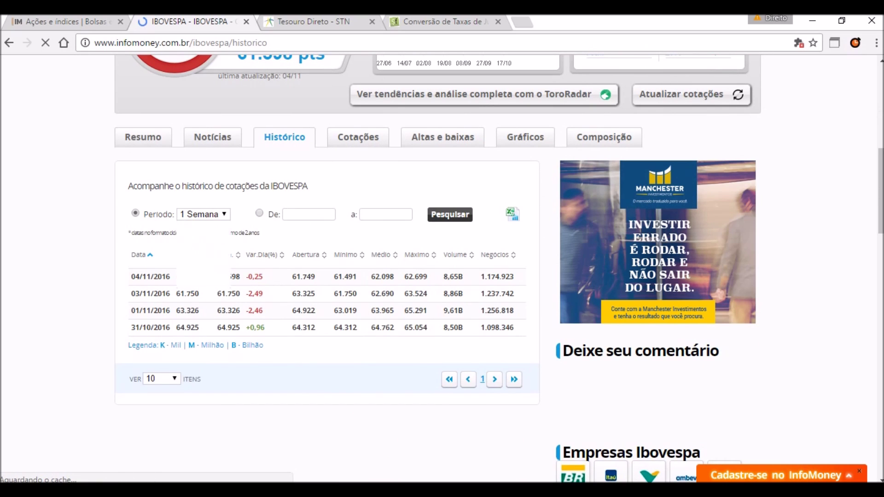
left_click(203, 214)
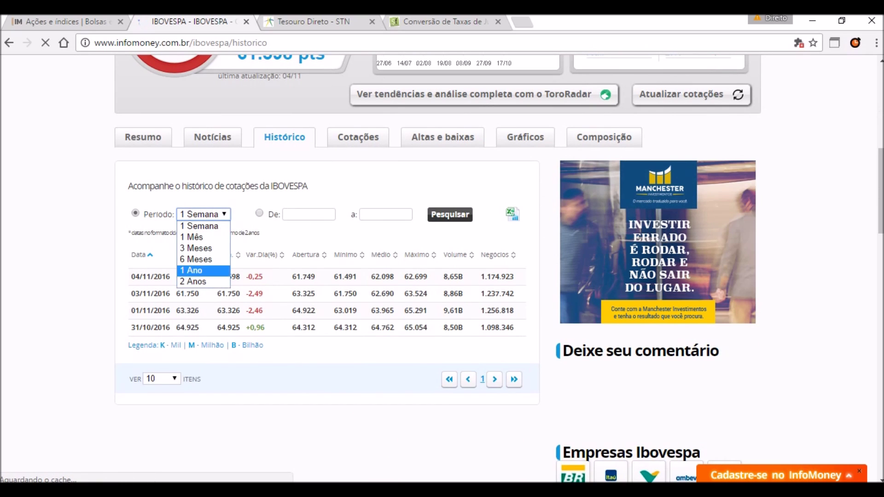
left_click(203, 282)
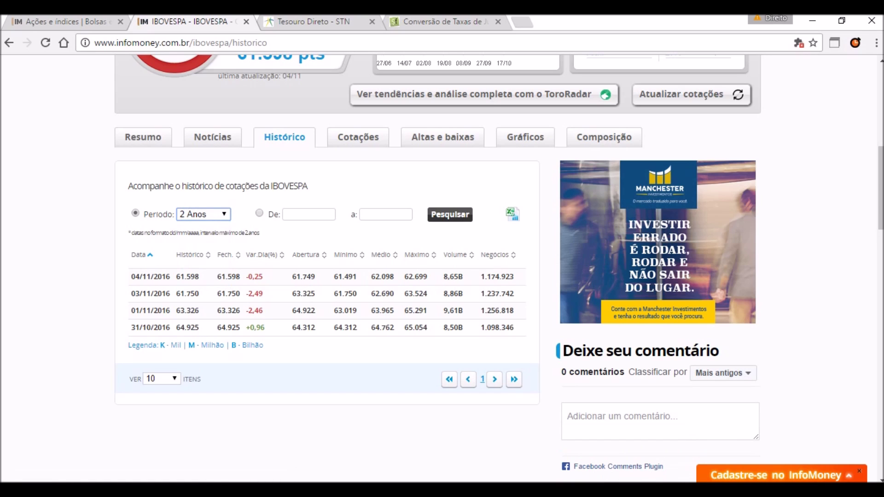
List all items (Todos) of the Ibovespa history and download it as an Excel file
left_click(161, 379)
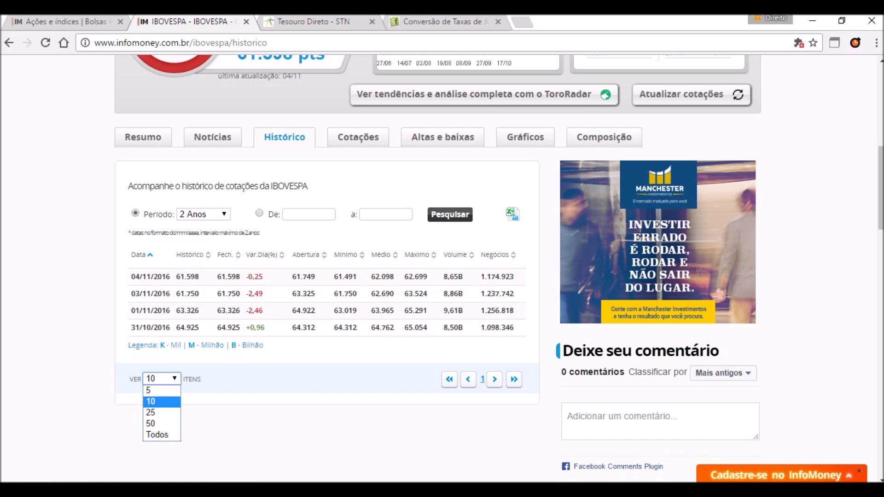
left_click(162, 435)
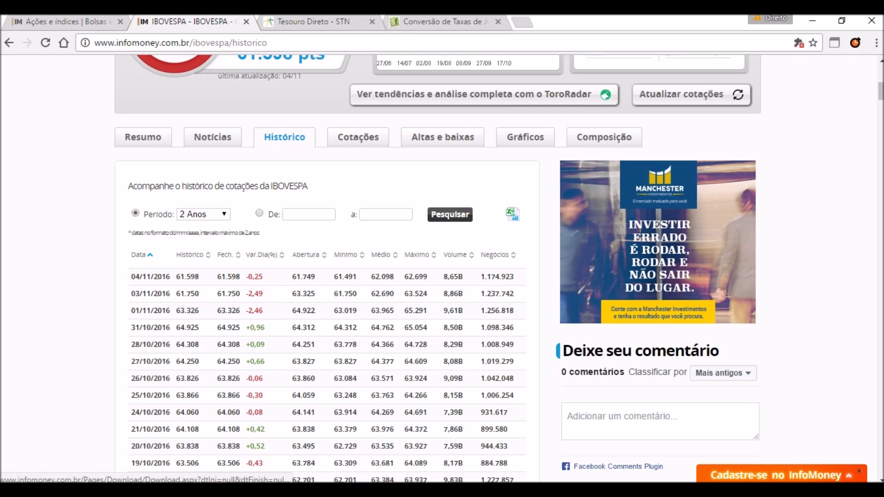
left_click(512, 215)
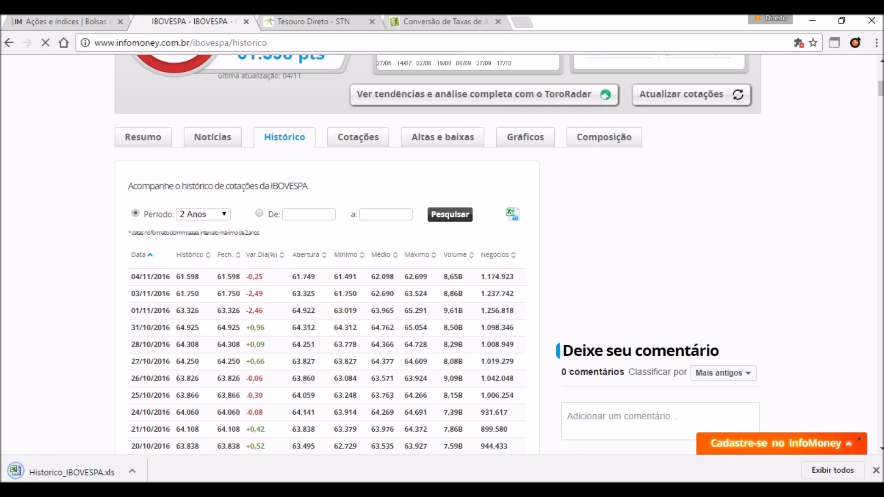
Open the Petrobras page from the Empresas Ibovespa logos and show its Cotações section
scroll(322, 253, "down", 2)
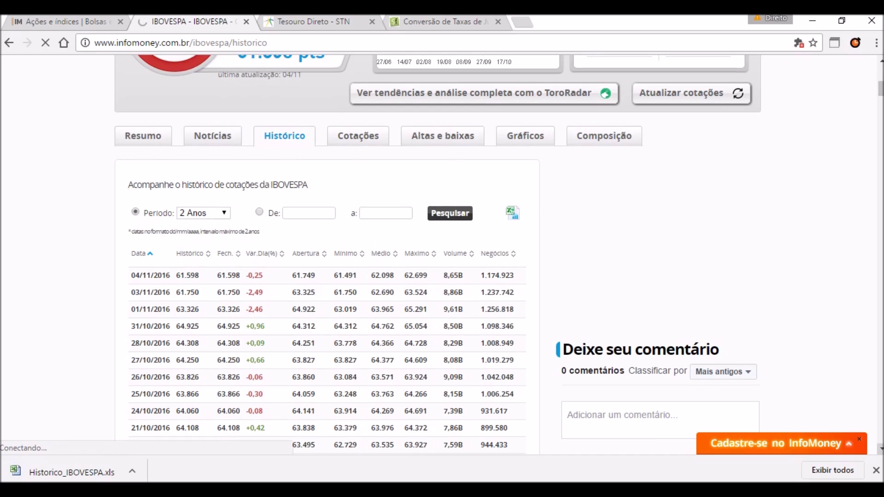
scroll(322, 253, "down", 3)
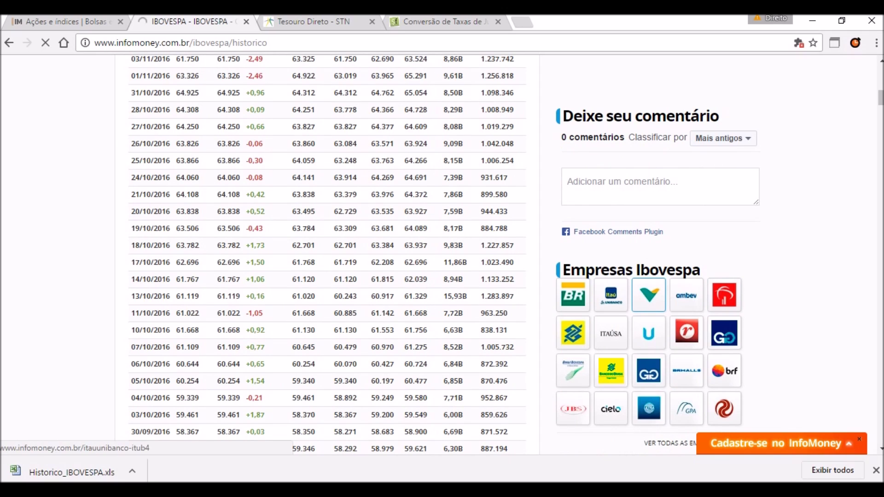
left_click(573, 304)
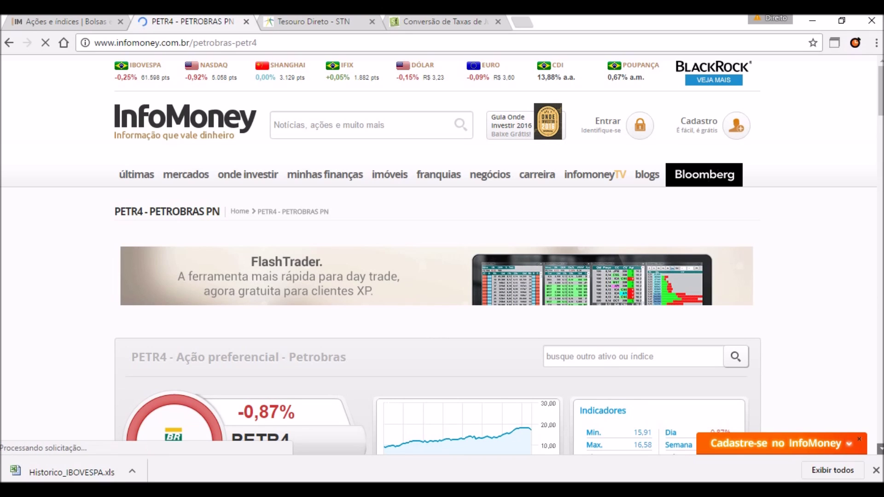
scroll(442, 254, "down", 3)
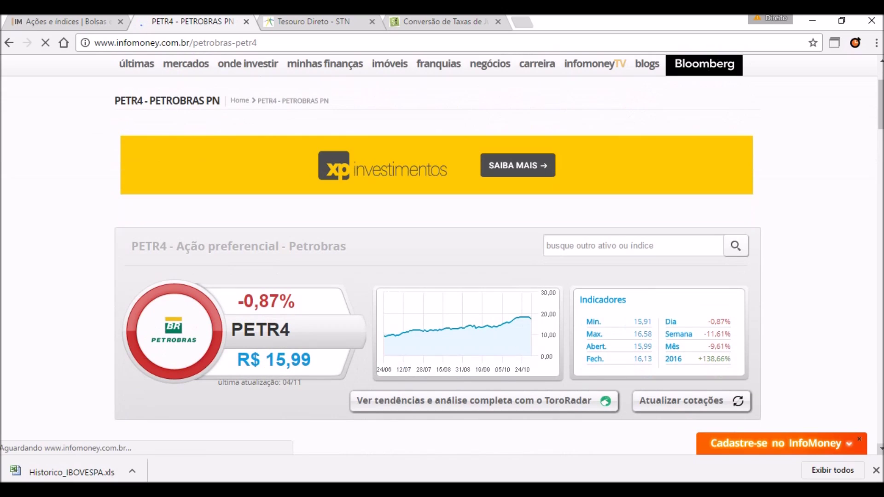
scroll(442, 253, "down", 6)
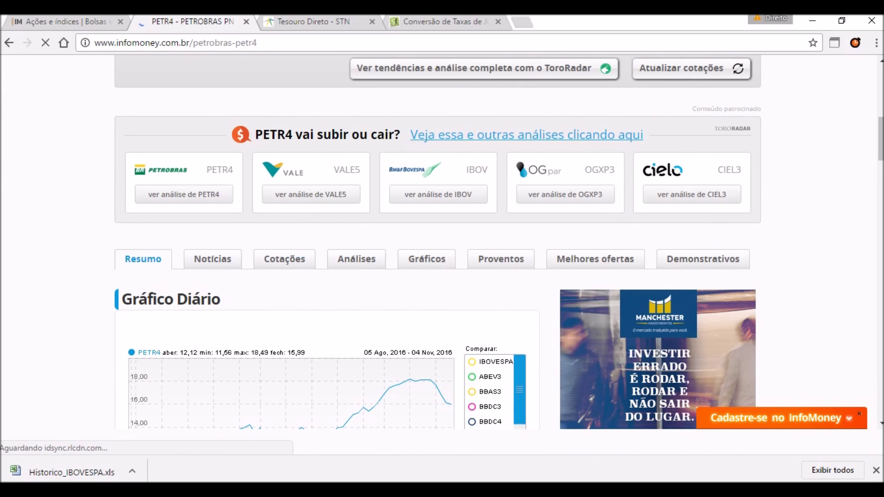
left_click(284, 259)
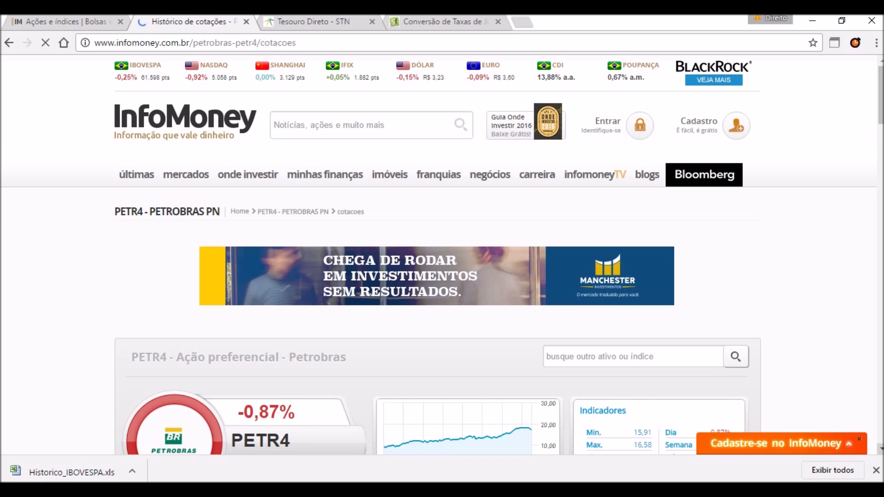
Set the PETR4 quote history period to 2 Anos and change the number of items listed
scroll(438, 258, "down", 8)
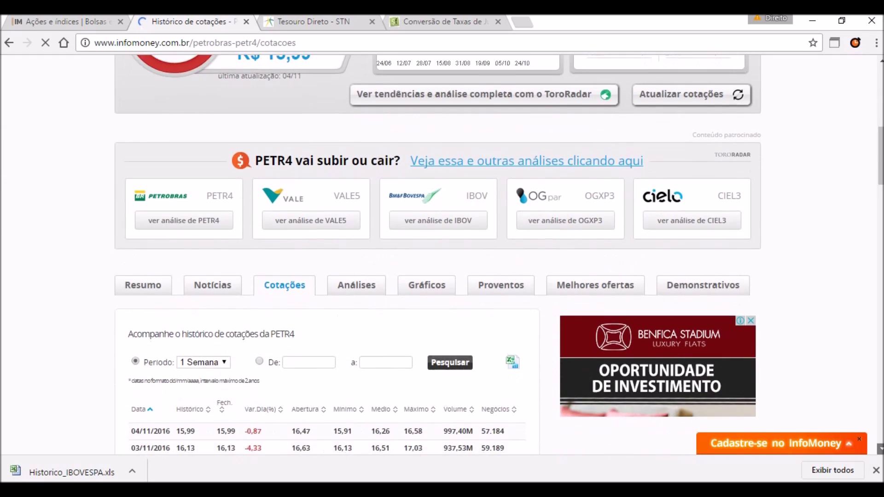
scroll(437, 258, "down", 3)
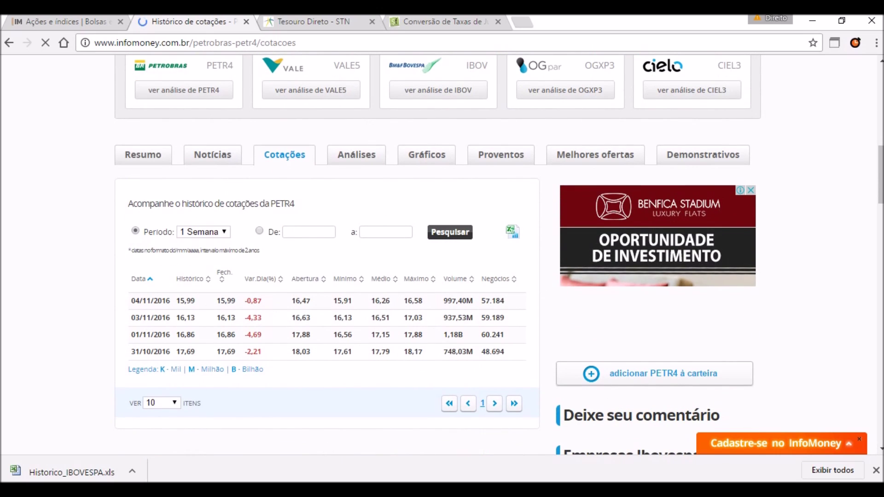
left_click(203, 231)
key("Escape")
key("End")
left_click(161, 403)
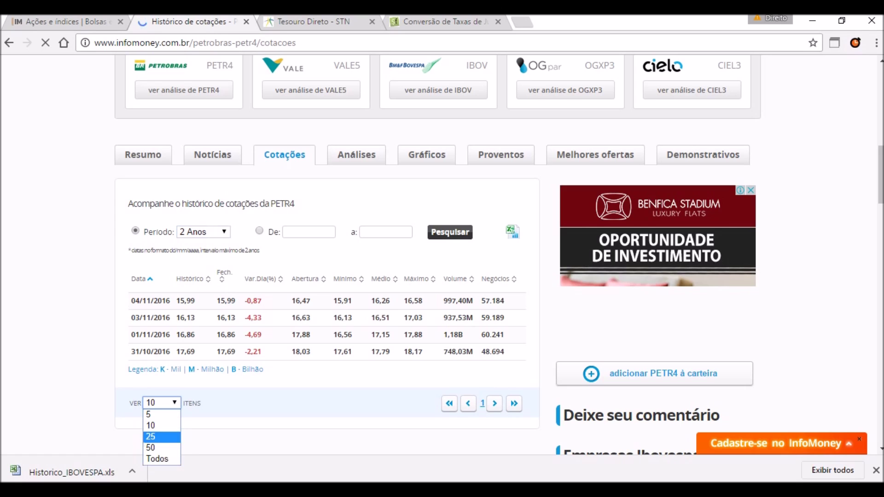
key("Return")
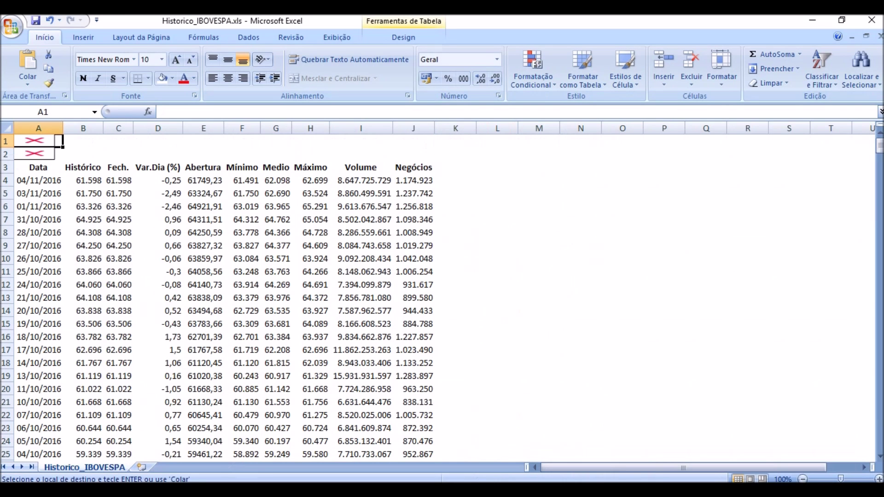
In Excel, delete the broken pictures above the Historico_IBOVESPA.xls table and rename the Histórico heading in B3 to IBOV
key("Delete")
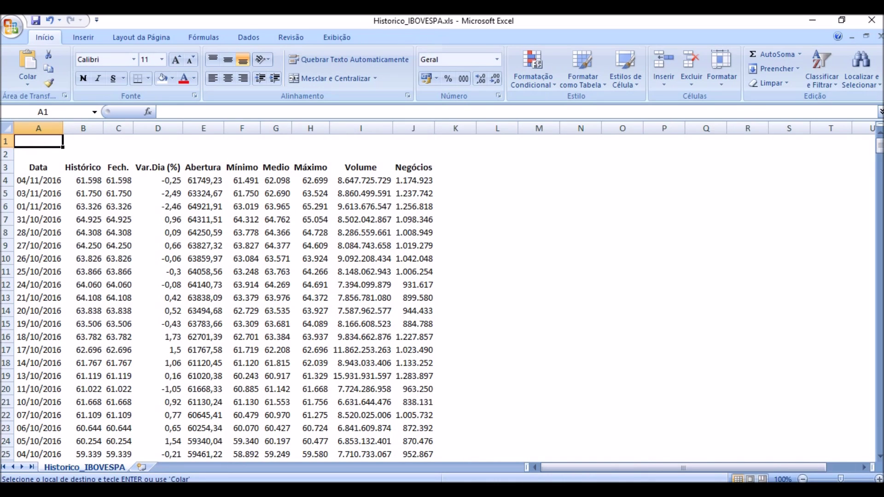
left_click(83, 168)
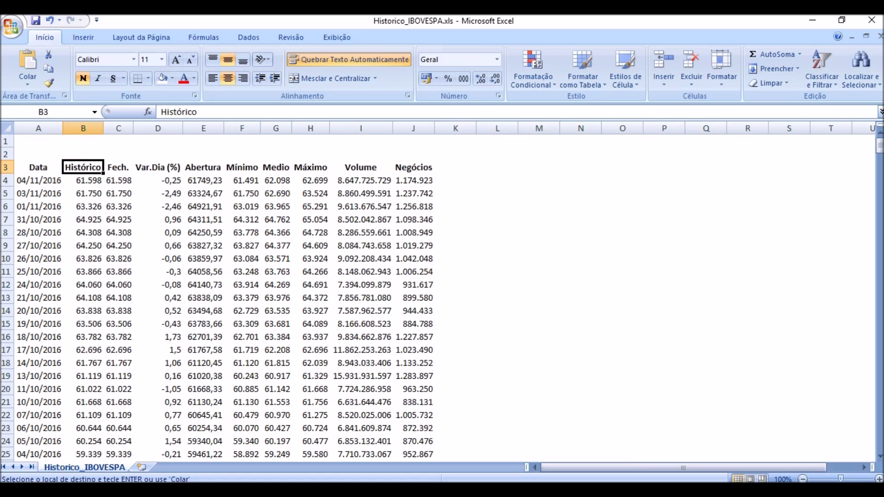
type("IBOVE")
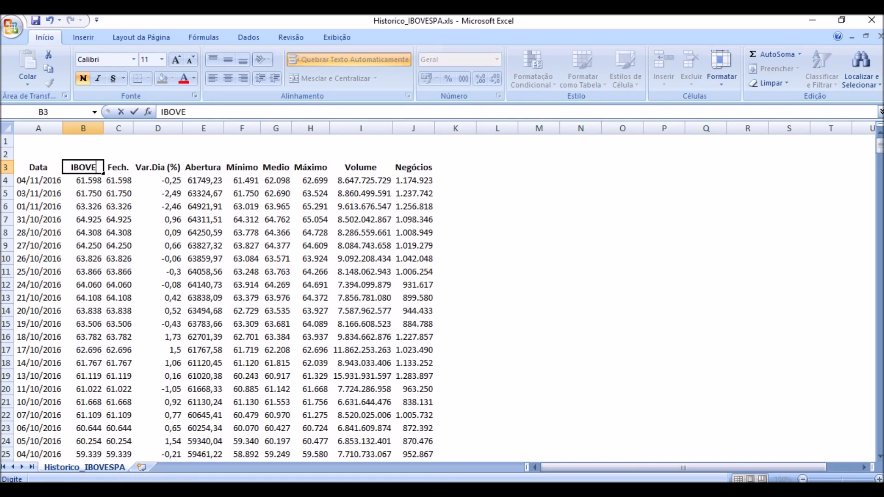
key("BackSpace")
left_click(158, 206)
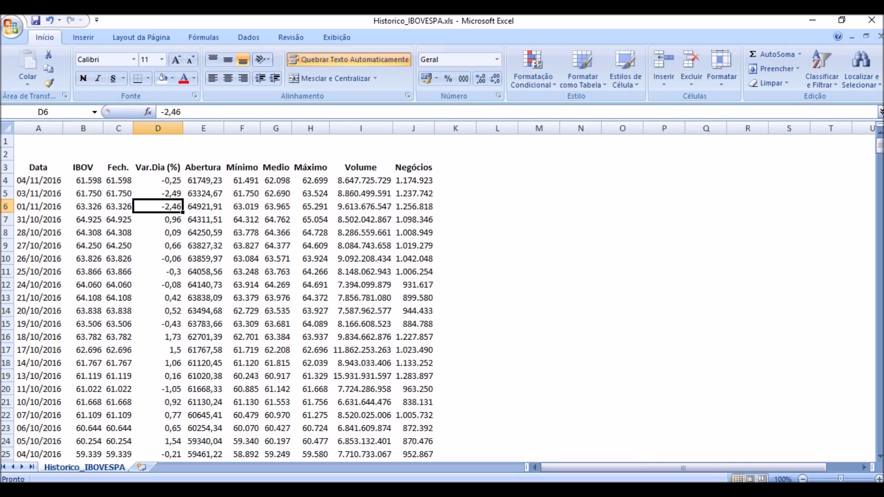
Delete columns C to J, from Fech. to Negócios, keeping only the date and IBOV columns
left_click_drag(118, 128, 414, 128)
right_click(255, 128)
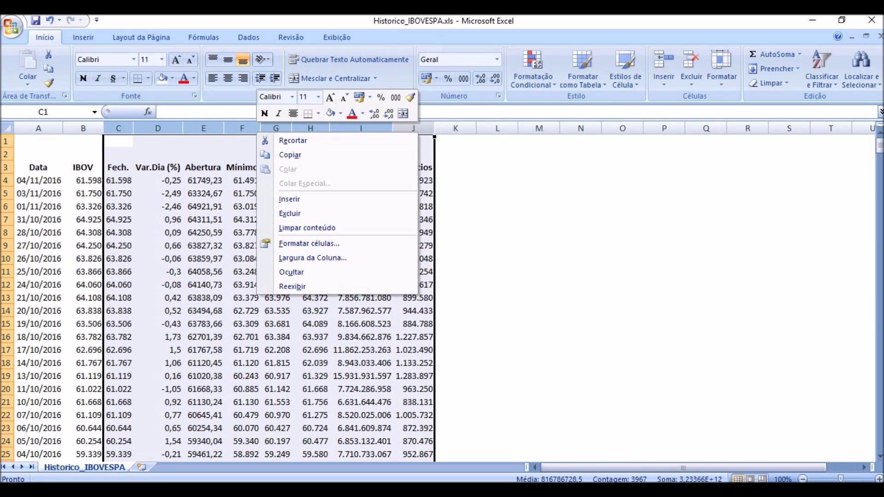
left_click(276, 213)
left_click(165, 219)
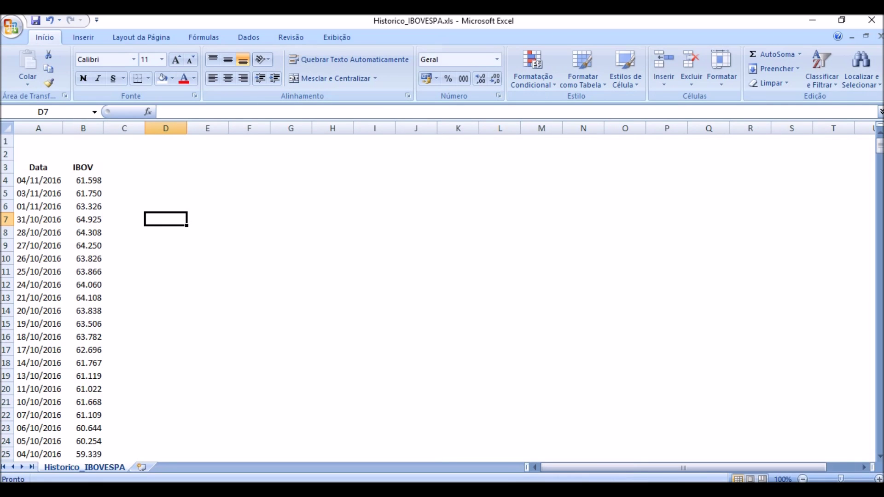
Add the headings Petr, Vale and BB in cells C3 to E3 beside the IBOV column
left_click(84, 128)
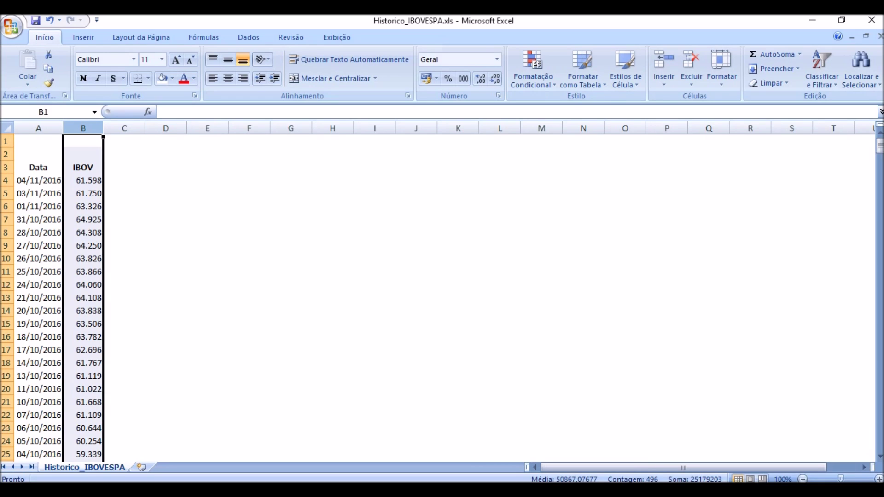
left_click(124, 166)
type("Petr")
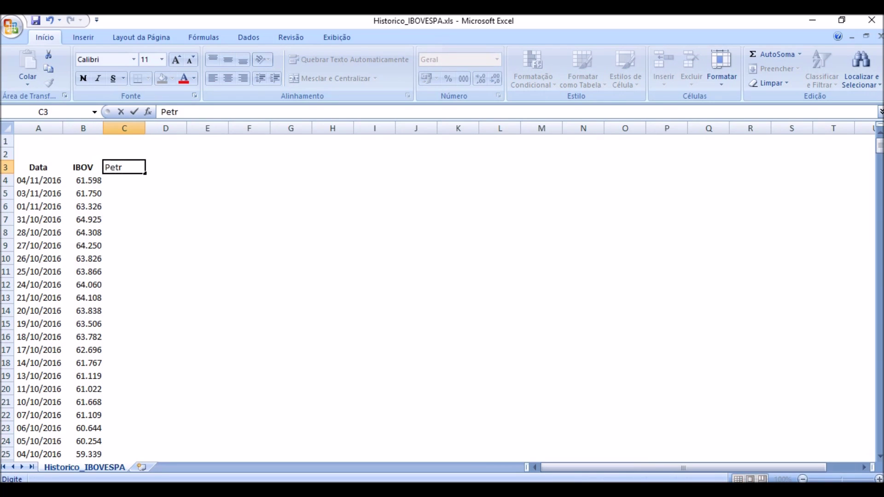
key("Tab")
type("Vale")
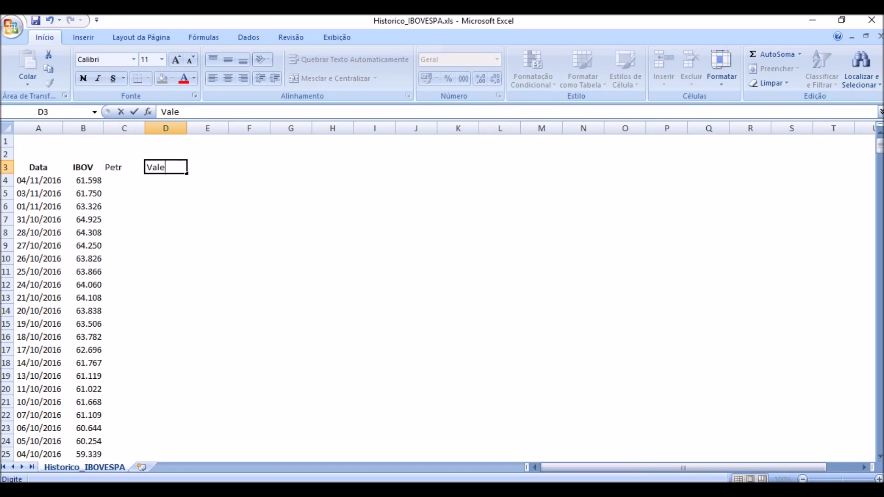
key("Tab")
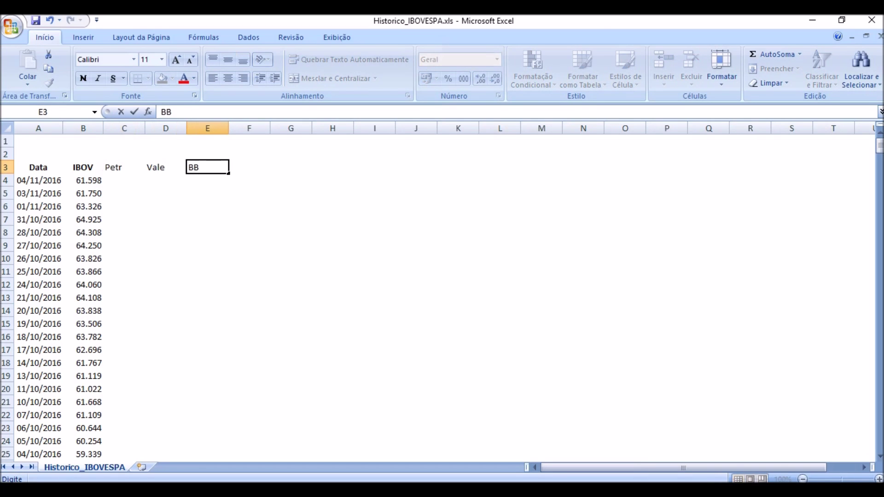
key("Return")
left_click_drag(125, 180, 124, 389)
left_click_drag(166, 193, 165, 284)
left_click(124, 220)
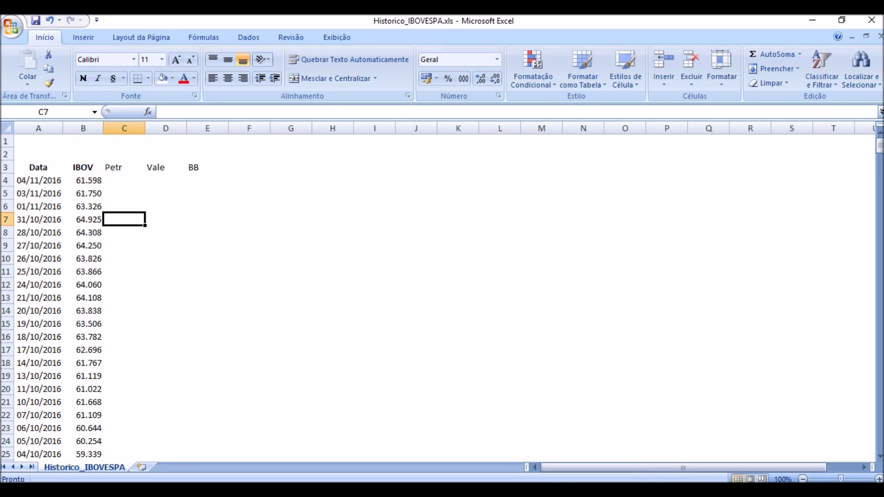
left_click(249, 167)
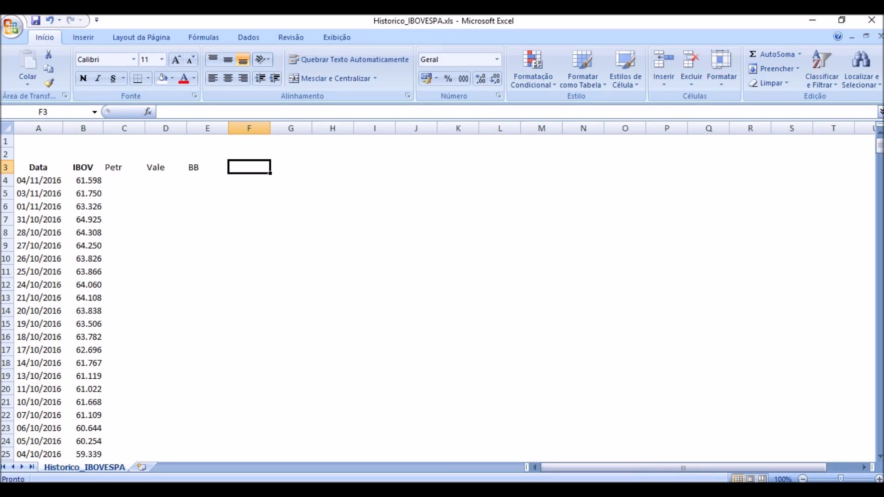
Delete the November 2016 rows, 4 to 6, so the table starts at 31/10/2016
left_click(6, 155)
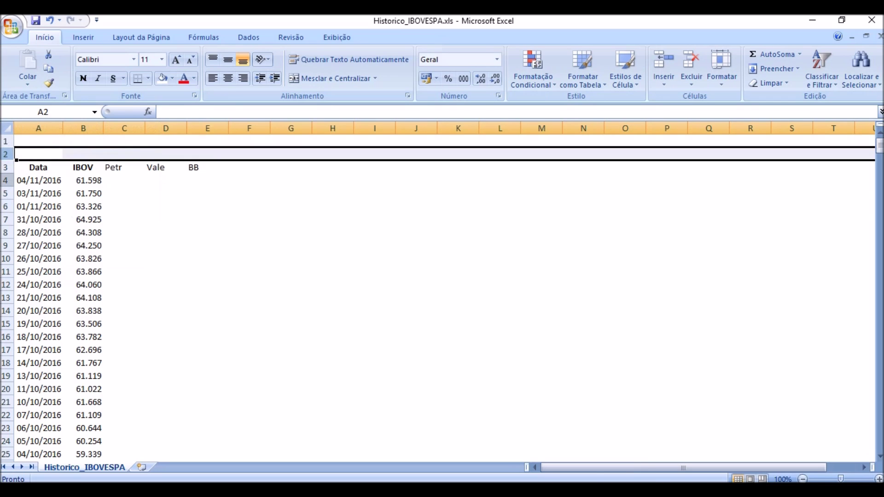
left_click_drag(5, 180, 6, 206)
right_click(10, 206)
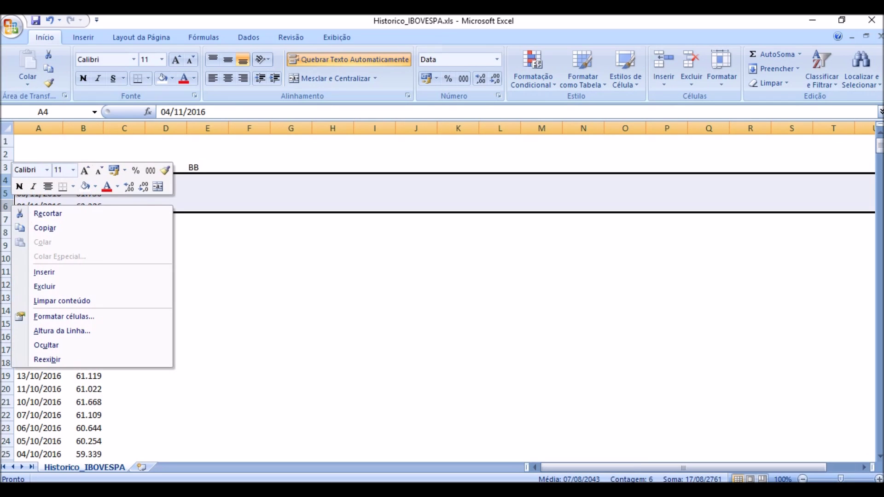
left_click(44, 286)
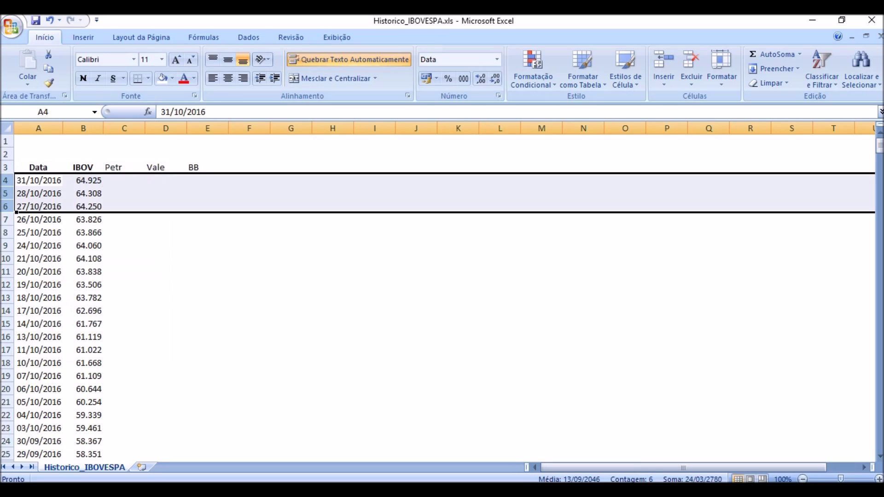
left_click(83, 232)
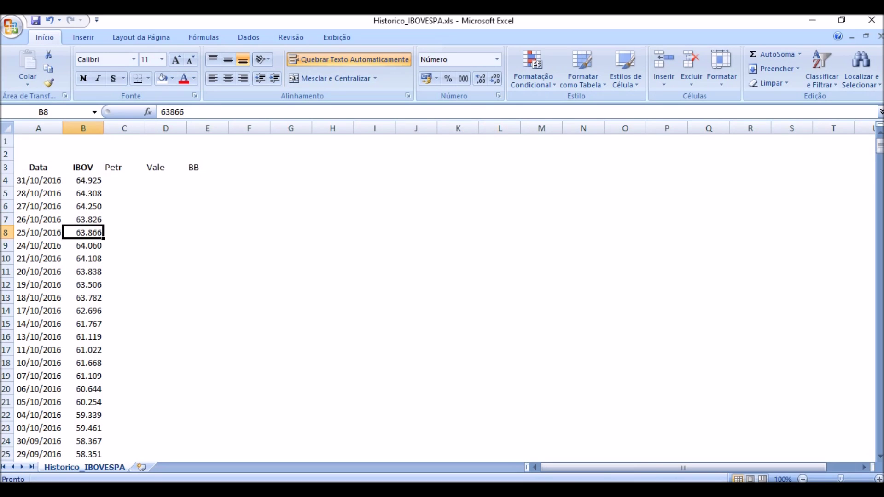
Delete rows 5 to 23, dated 28/10/2016 to 03/10/2016, keeping only October's last quote
left_click(39, 180)
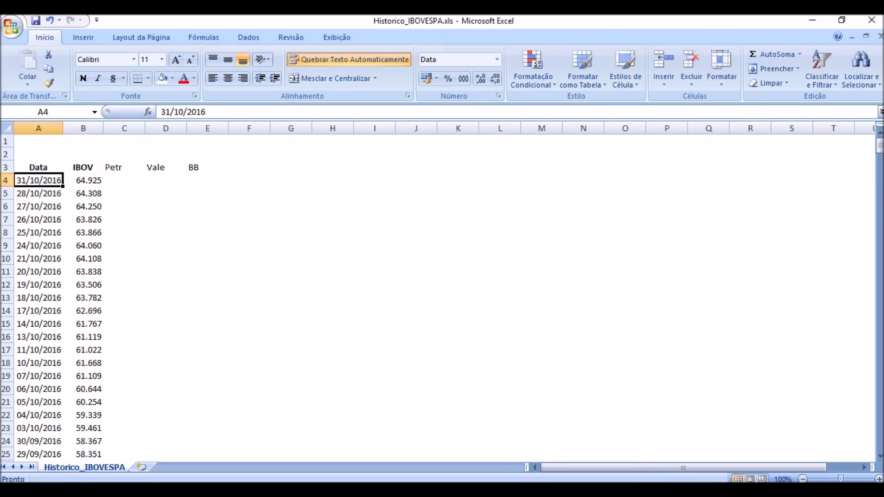
left_click_drag(7, 193, 7, 432)
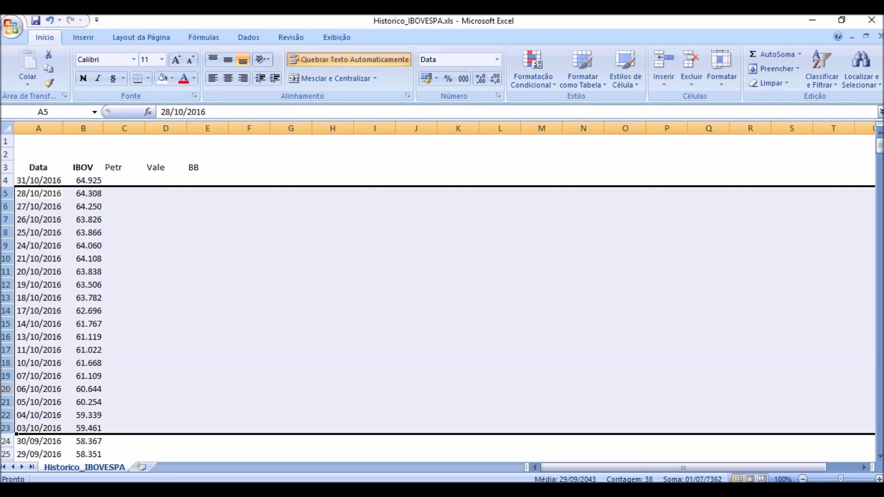
right_click(6, 390)
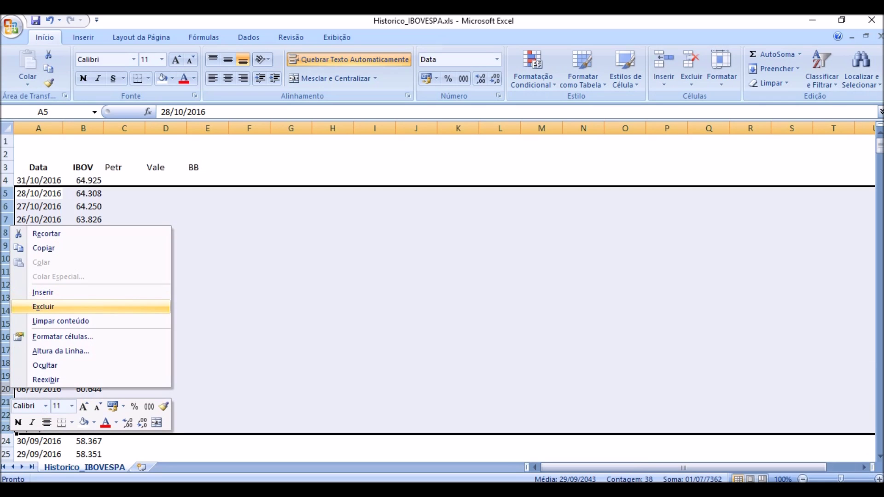
key("Return")
left_click(39, 193)
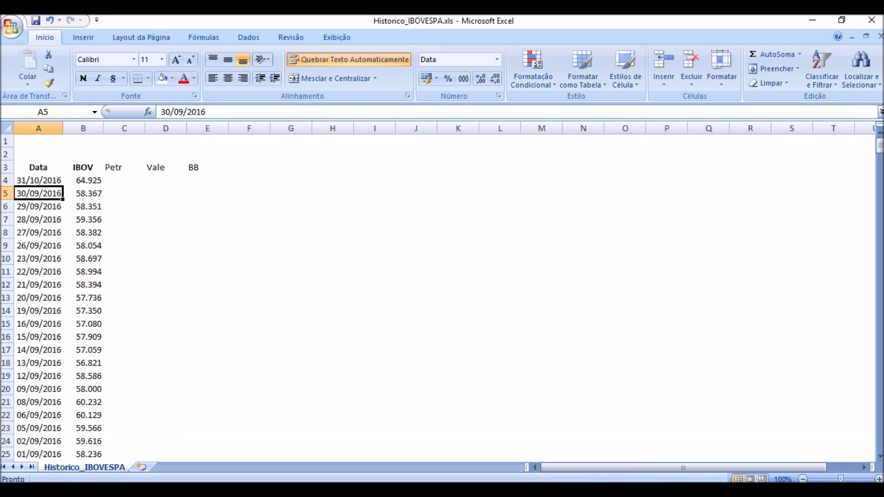
Delete rows 6 to 25, dated 29/09/2016 to 01/09/2016, keeping only September's last quote
left_click_drag(7, 206, 5, 467)
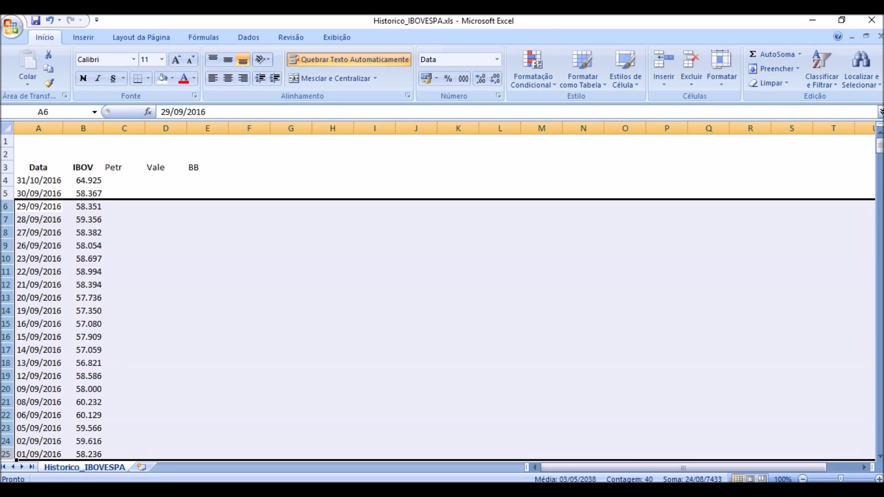
right_click(13, 289)
left_click(47, 371)
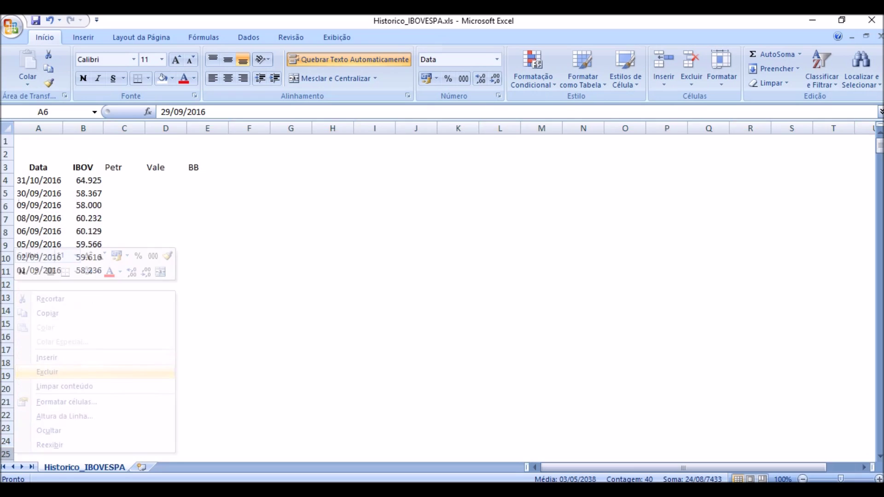
left_click(84, 232)
left_click_drag(6, 220, 5, 258)
left_click(124, 298)
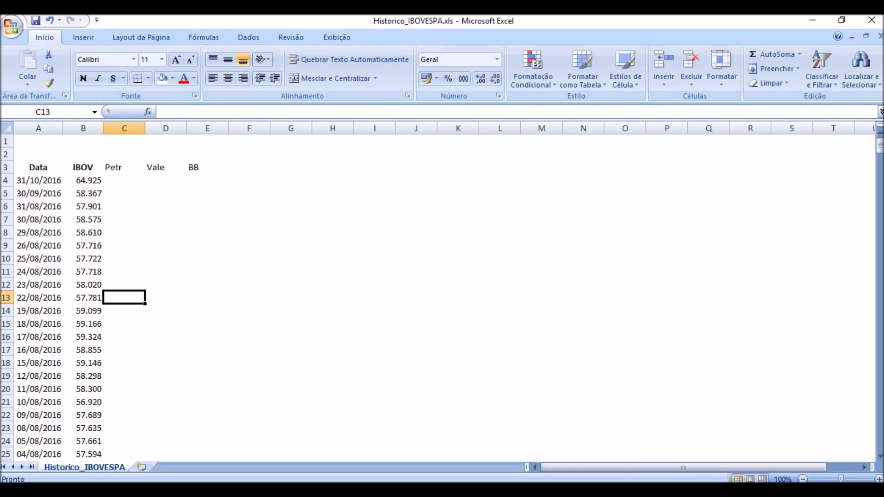
Switch to the other open workbook and review the month-end quotes table of IBOV and the individual stocks on sheet Plan6
left_click(689, 437)
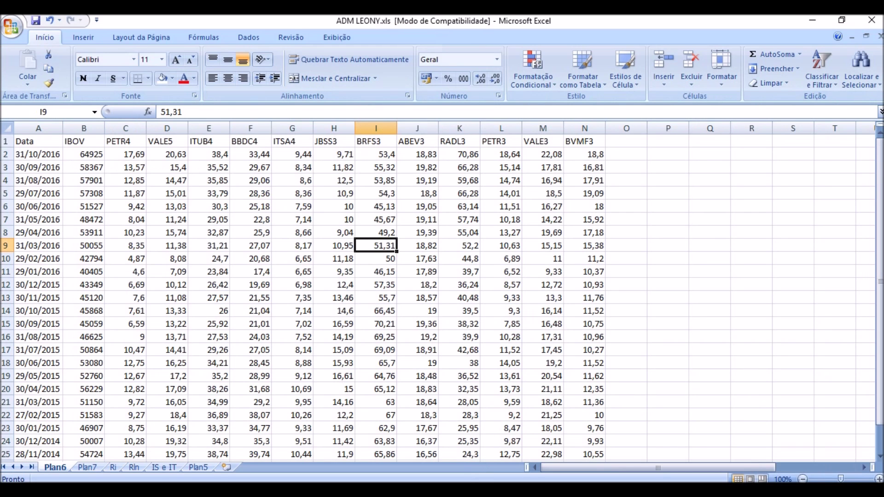
left_click(39, 154)
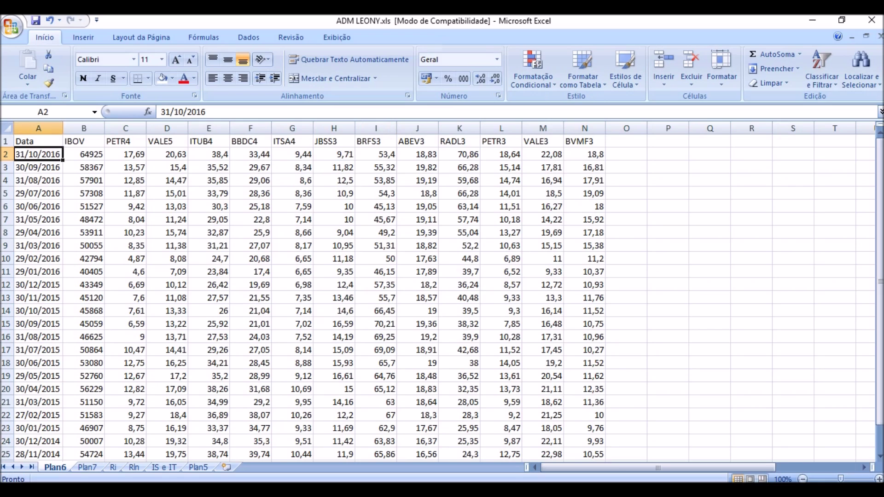
left_click(84, 154)
left_click(126, 154)
left_click(168, 155)
left_click(208, 154)
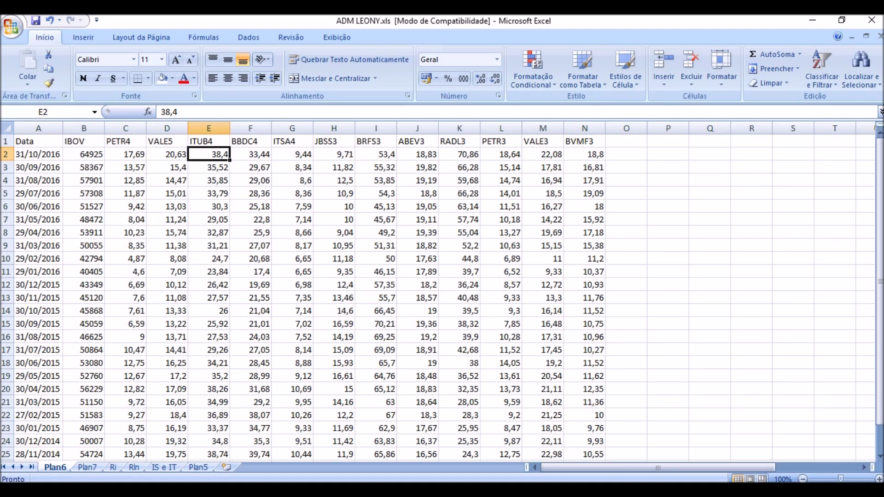
mouse_move(880, 281)
left_mouse_down()
mouse_move(880, 307)
mouse_move(881, 281)
left_mouse_up()
left_click(710, 194)
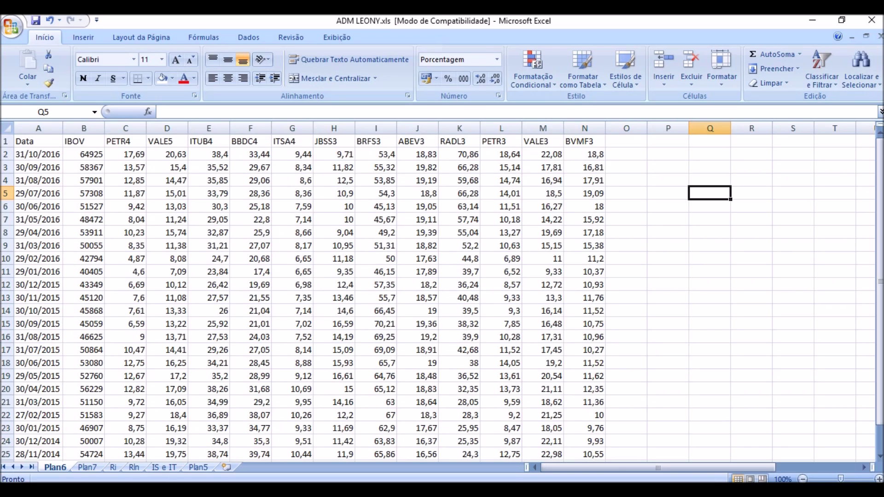
left_click(709, 272)
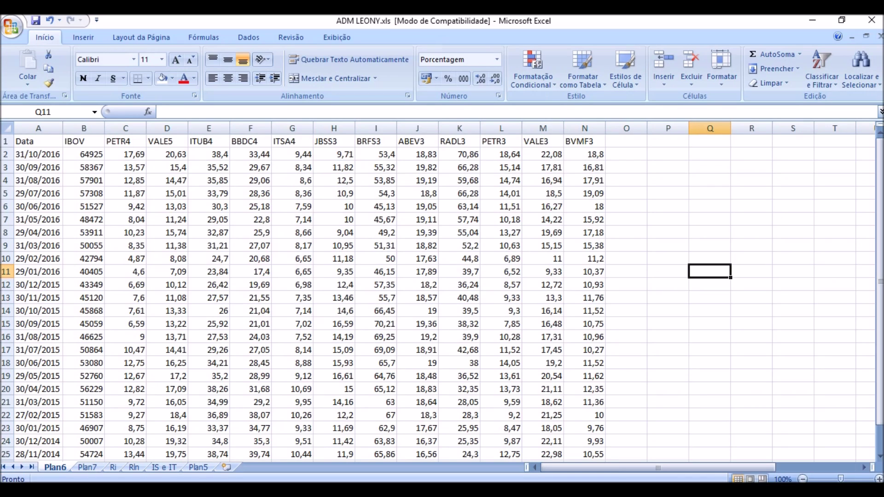
Copy the last thirteen months of quotes with their headings, A1:N14, and paste them starting at P1
left_click_drag(37, 141, 590, 324)
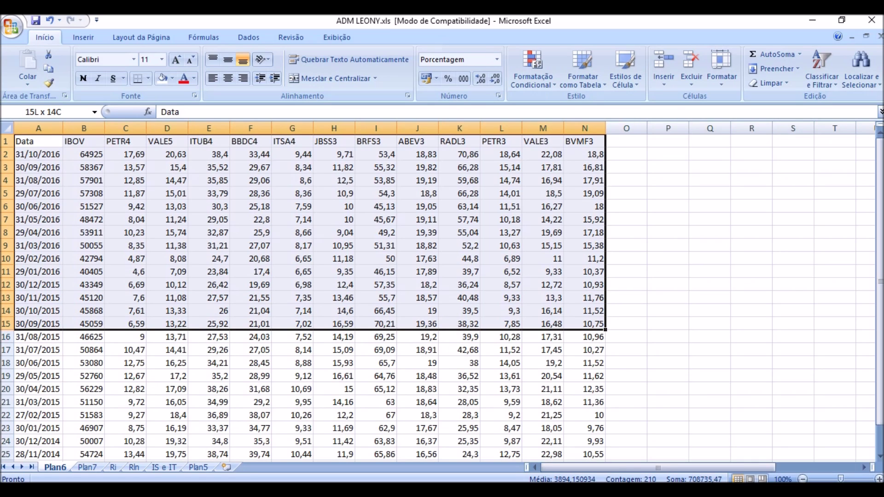
left_click_drag(590, 324, 590, 311)
key("ctrl+c")
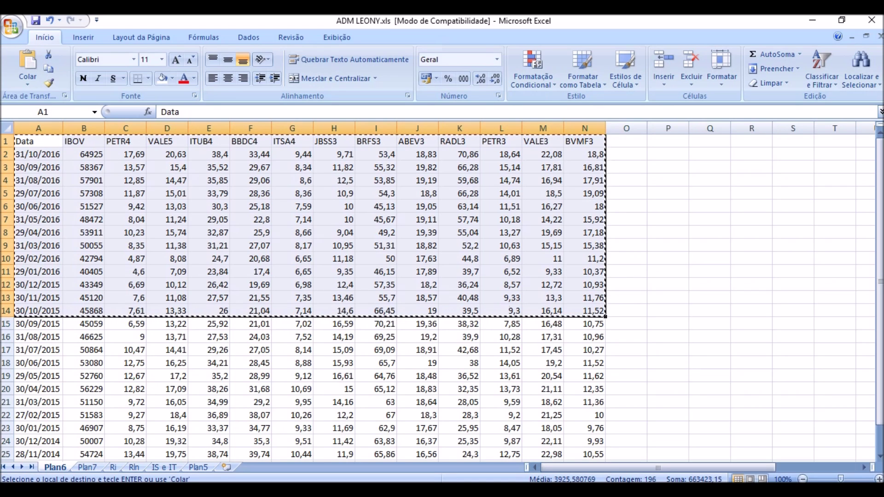
left_click_drag(668, 141, 857, 311)
key("ctrl+v")
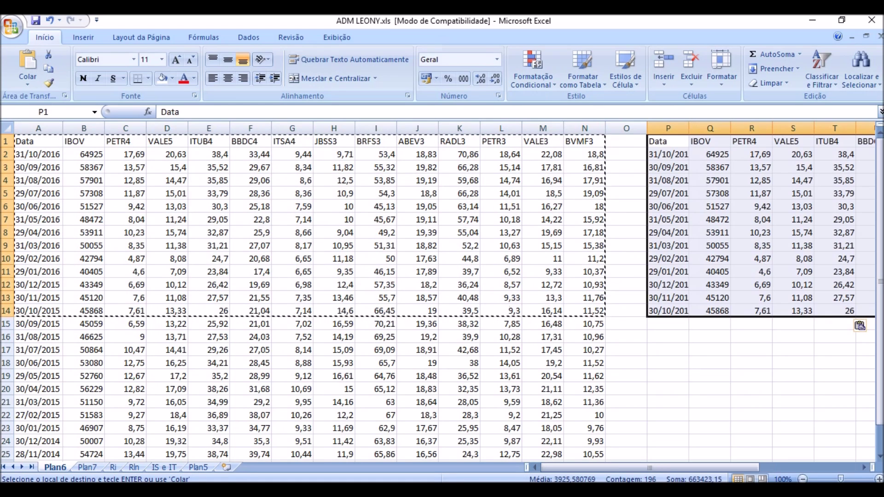
left_click_drag(659, 468, 749, 468)
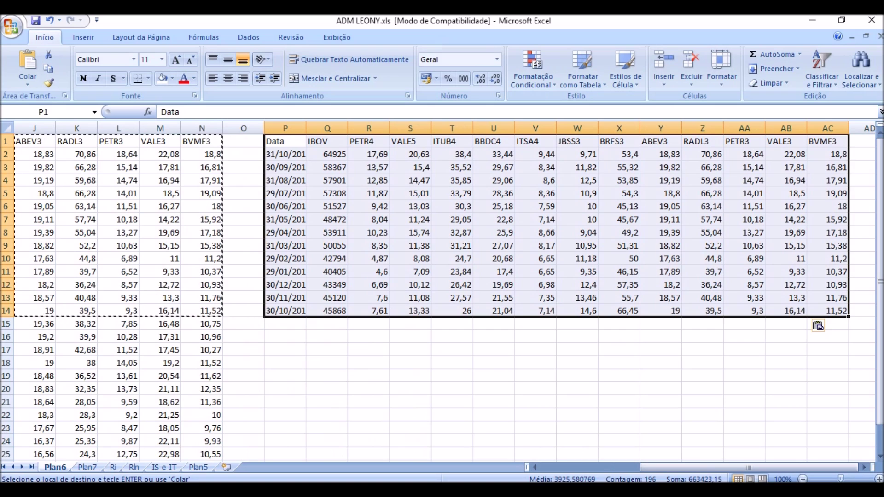
left_click(327, 337)
left_click_drag(327, 324, 368, 141)
left_click(327, 232)
left_click_drag(286, 141, 828, 154)
left_click(368, 206)
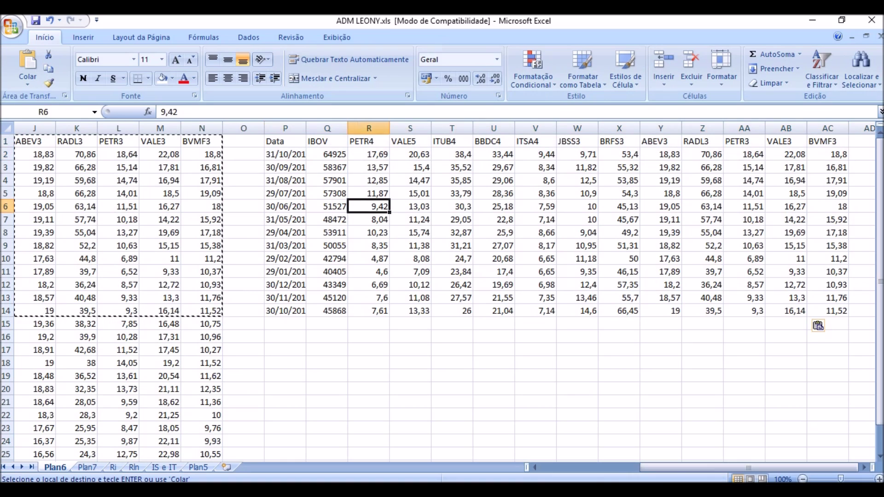
Copy the headings IBOV to BVMF3 from Q1:AC1 and paste them into row 16 starting at Q16
left_click_drag(327, 141, 828, 141)
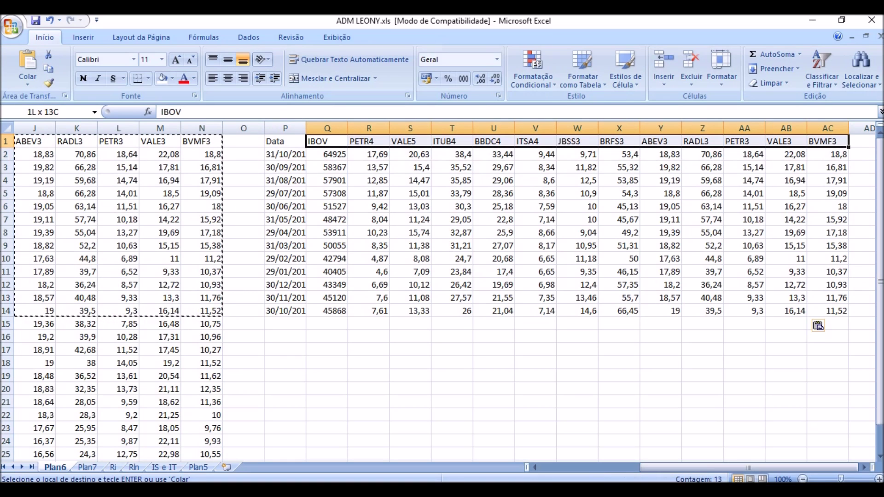
key("ctrl+c")
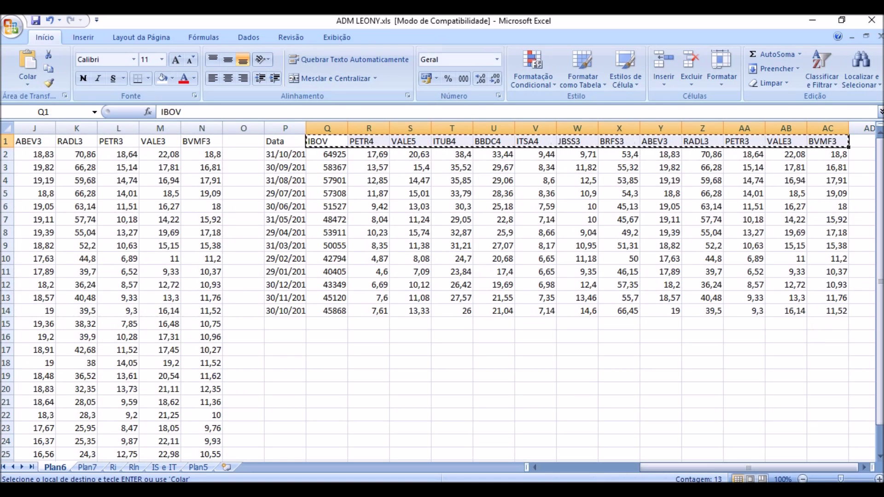
left_click(327, 336)
key("ctrl+v")
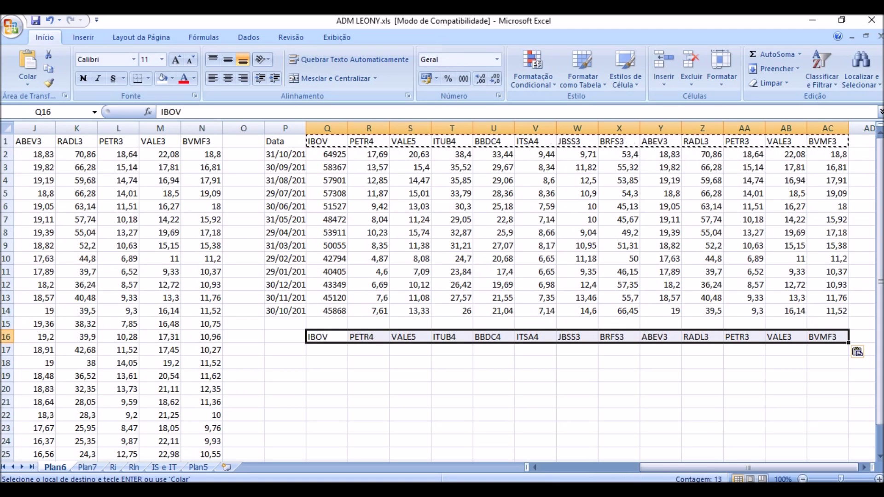
left_click(410, 389)
Enter the monthly IBOV return formula =(Q2-Q3)/Q3 in cell Q17
left_click(327, 350)
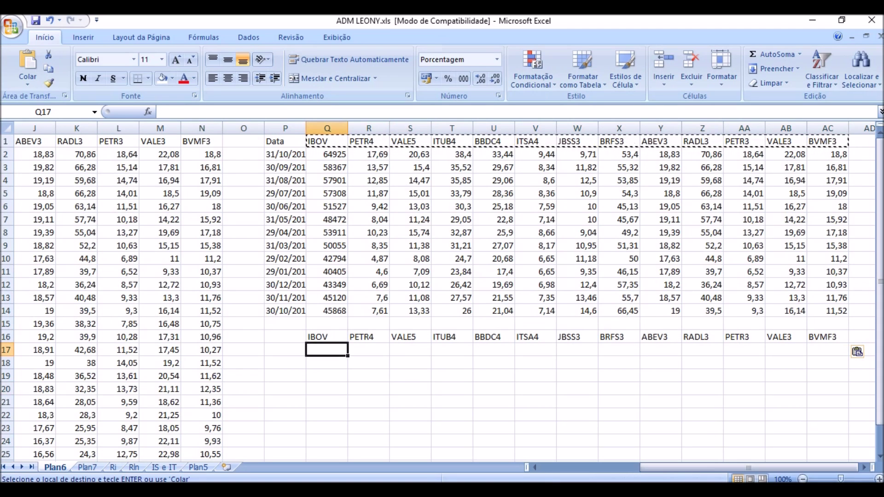
type("=")
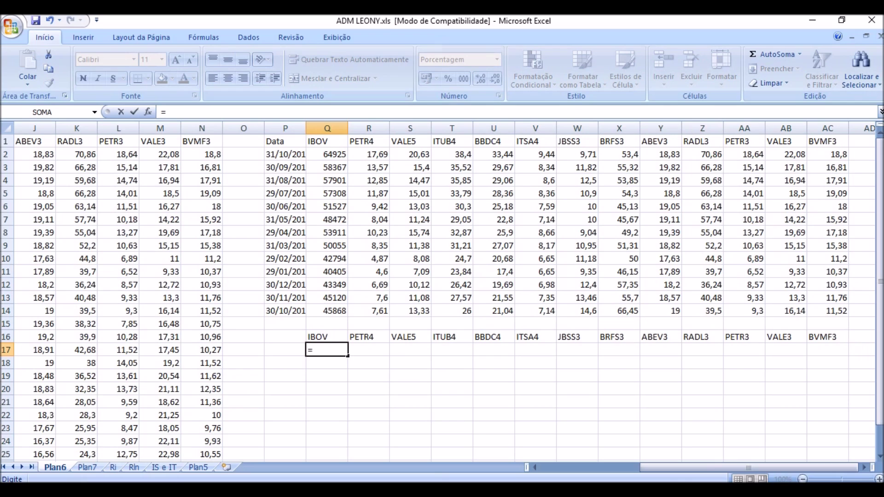
type("(")
left_click(327, 154)
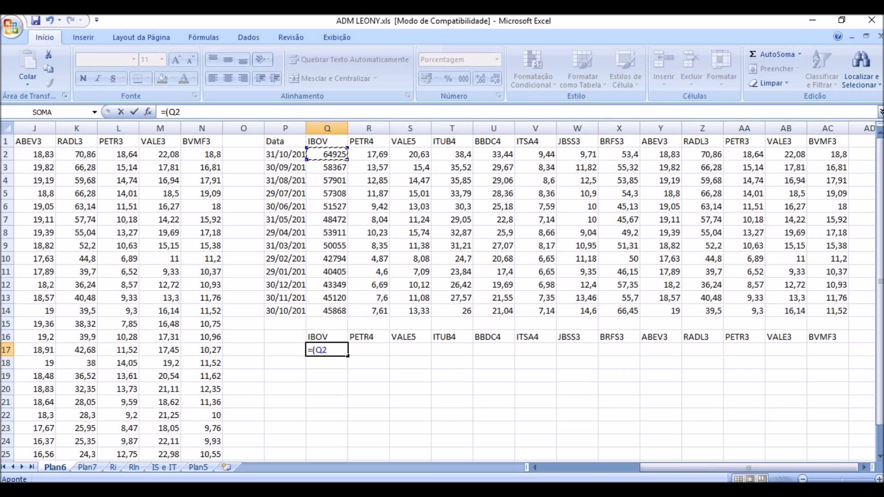
type("-")
left_click(327, 167)
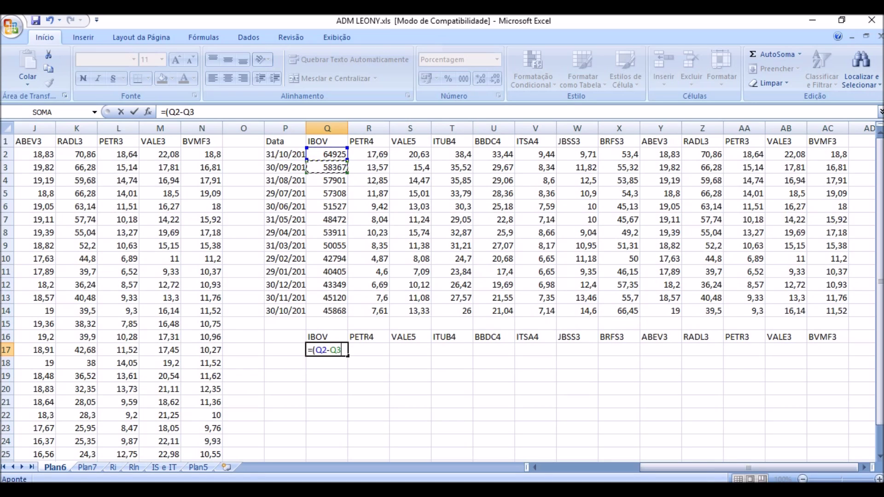
type(")/")
left_click(327, 168)
key("Return")
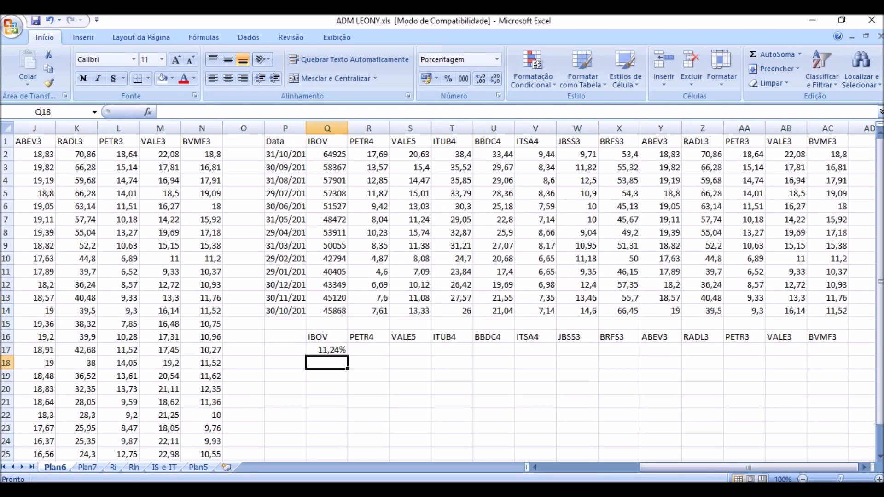
Fill the IBOV return formula from Q17 down through Q28 and clear the surplus formulas in Q29 and Q30
left_click(327, 350)
left_click_drag(348, 356, 348, 460)
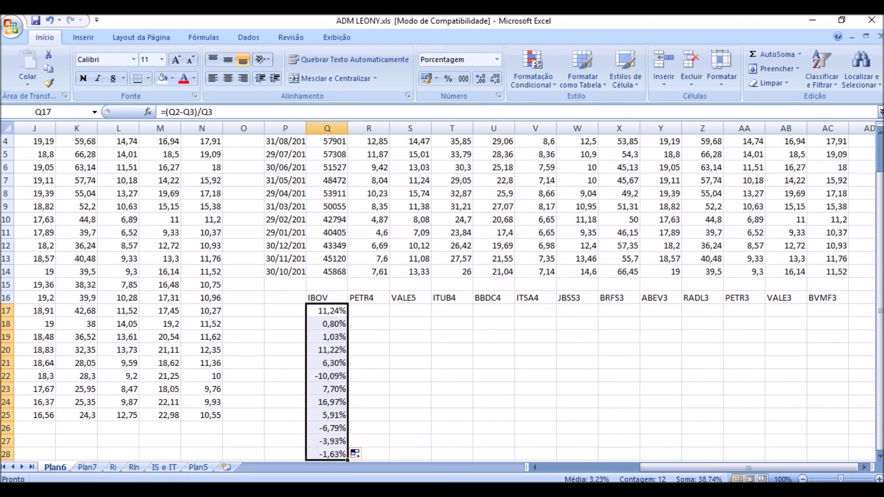
left_click(880, 221)
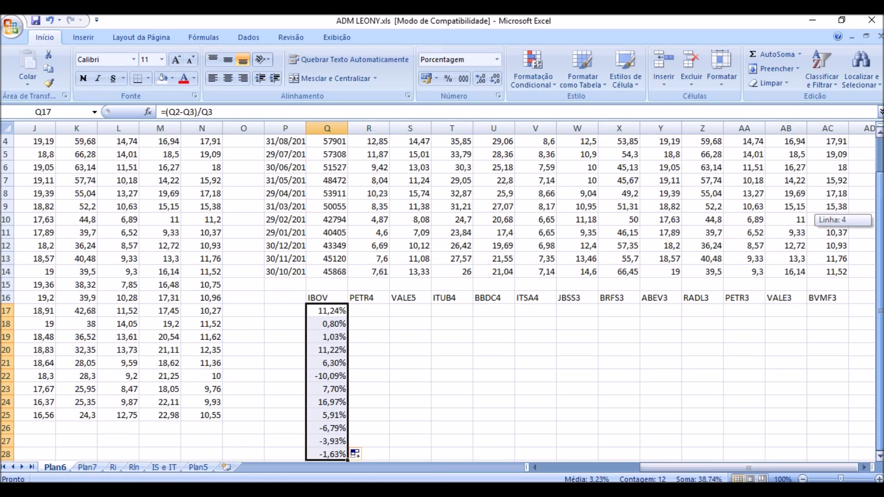
left_click_drag(348, 459, 348, 433)
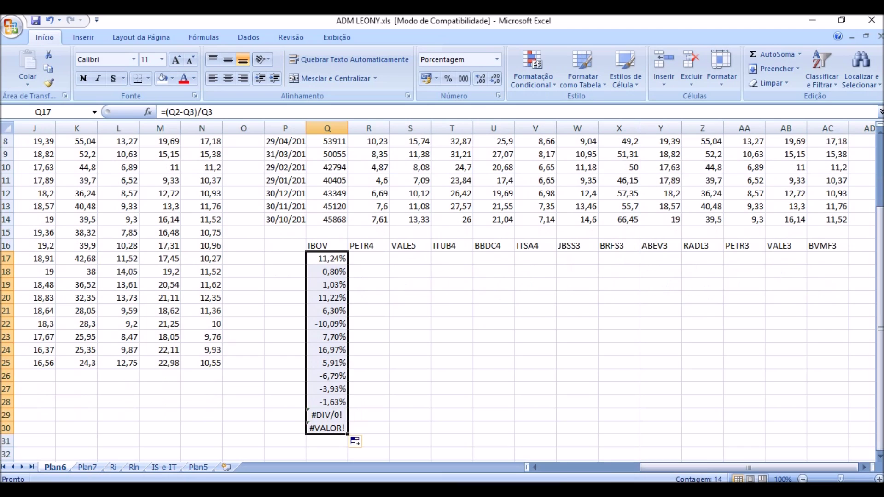
left_click(327, 415)
key("Delete")
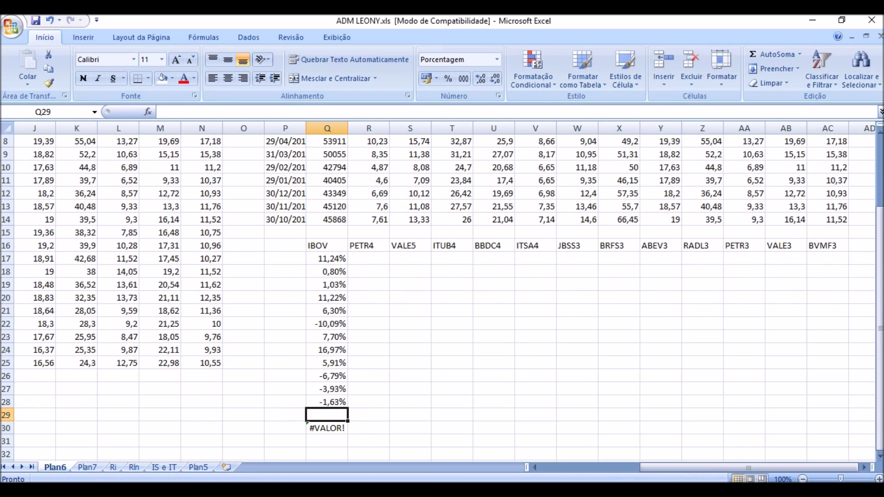
left_click(326, 428)
key("Delete")
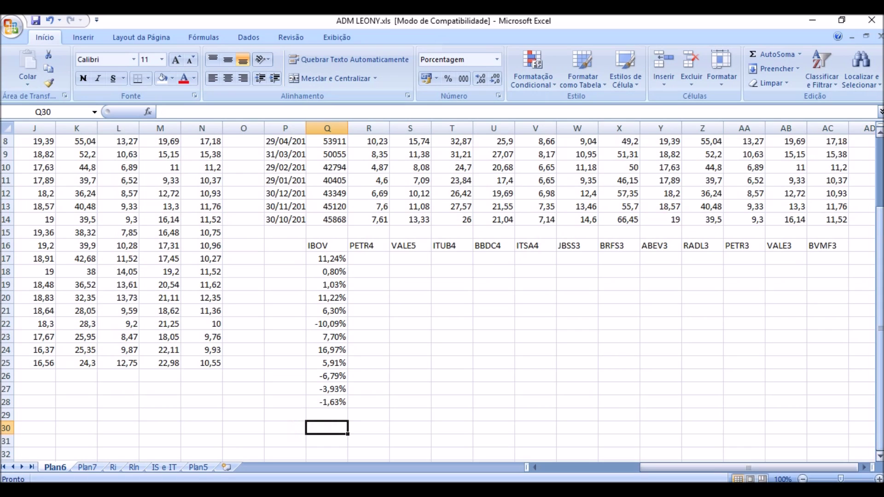
Extend the monthly return formulas in Q17:Q28 across all the stock columns through AC28
left_click_drag(880, 304, 880, 235)
scroll(880, 305, "down", 2)
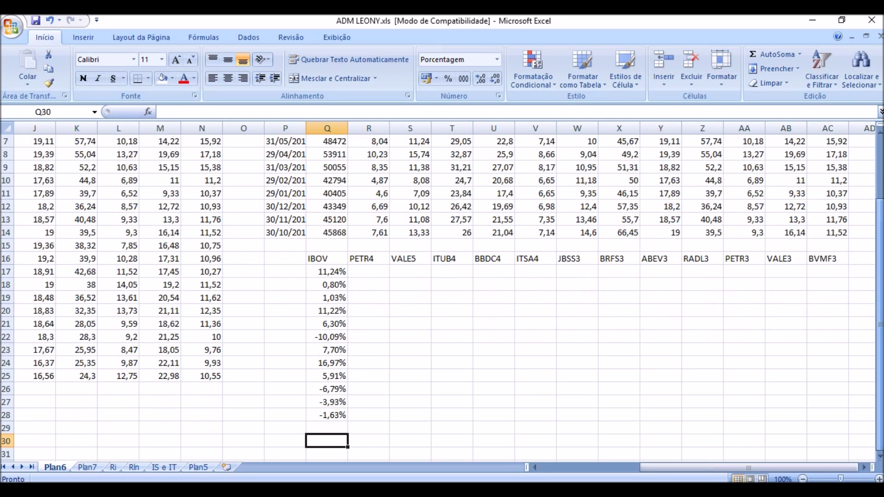
left_click(369, 233)
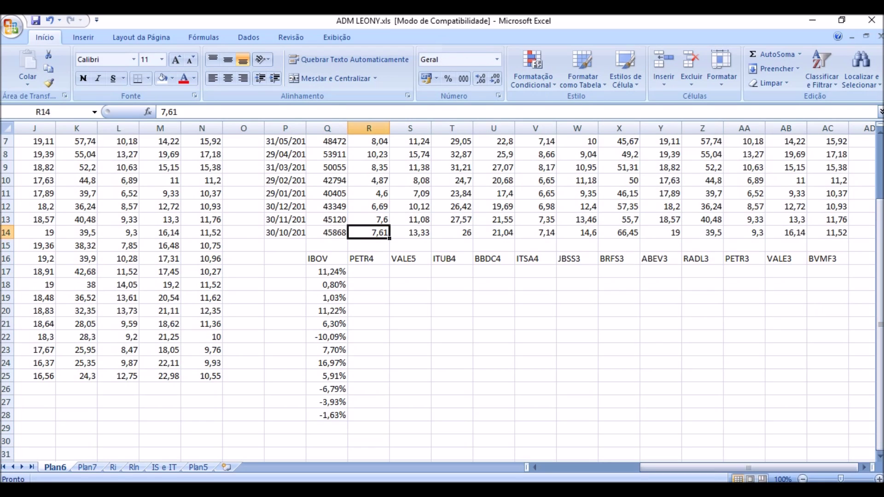
left_click_drag(328, 272, 849, 421)
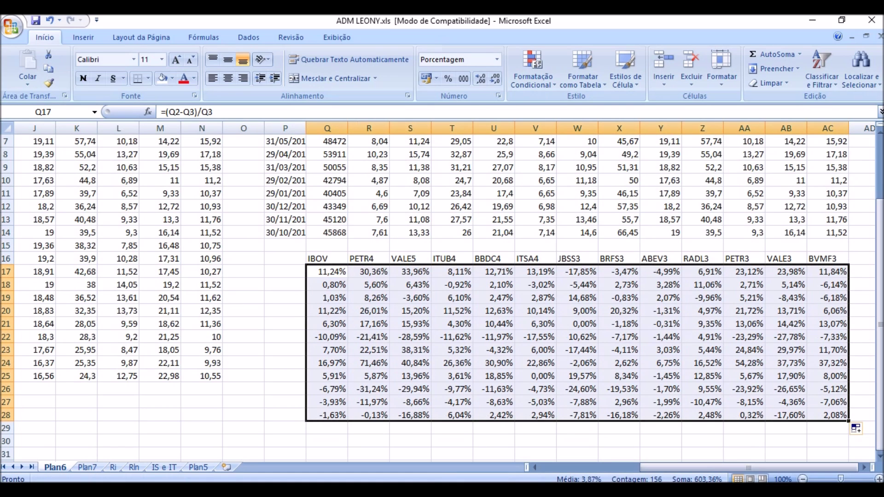
left_click(786, 454)
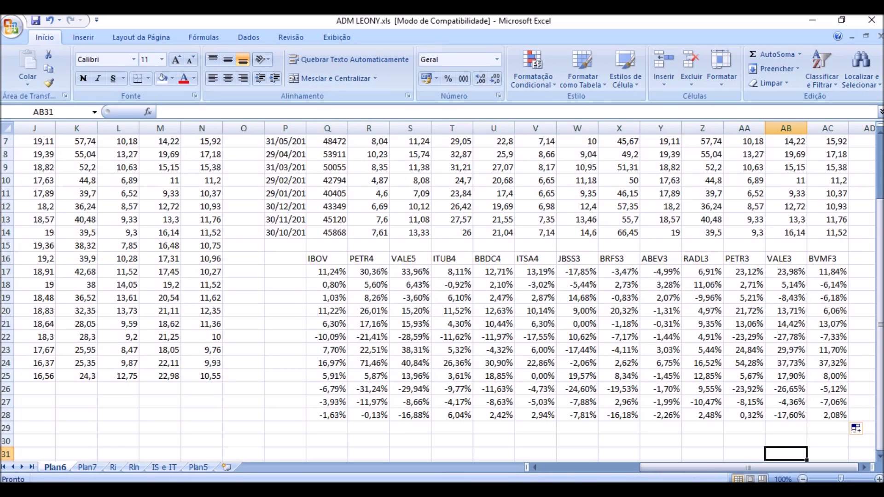
Copy the returns table with its headings, Q16:AC28, and paste it as values at A1 of sheet Ri
left_click_drag(830, 416, 318, 259)
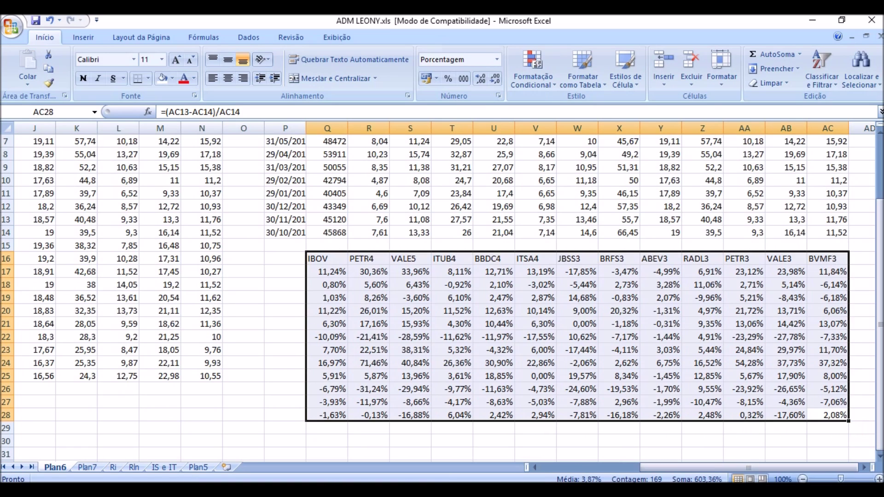
key("ctrl+c")
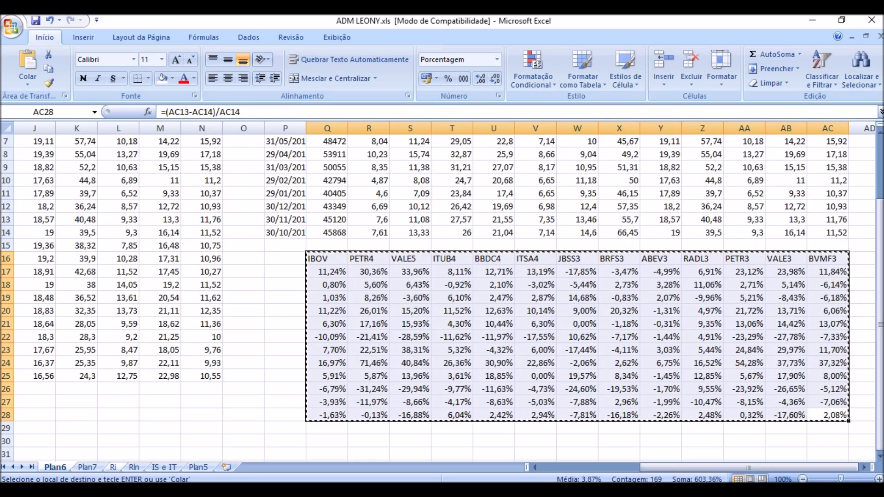
left_click(113, 468)
left_click(35, 153)
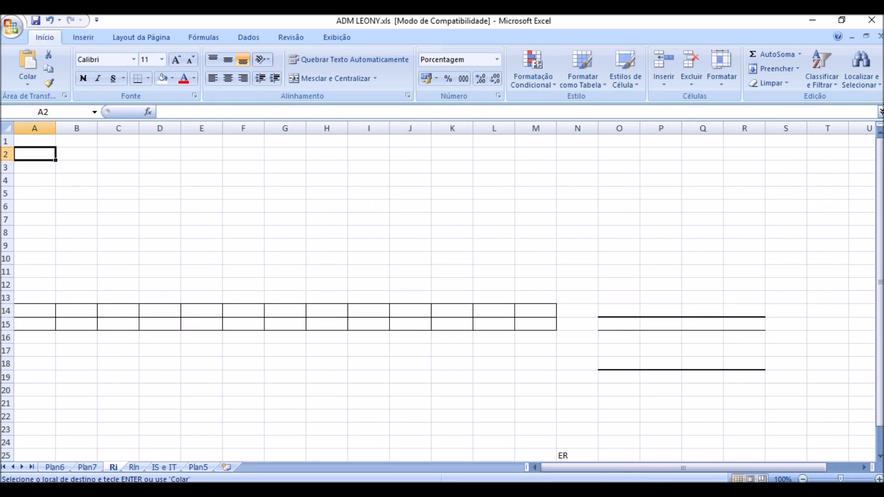
left_click(35, 141)
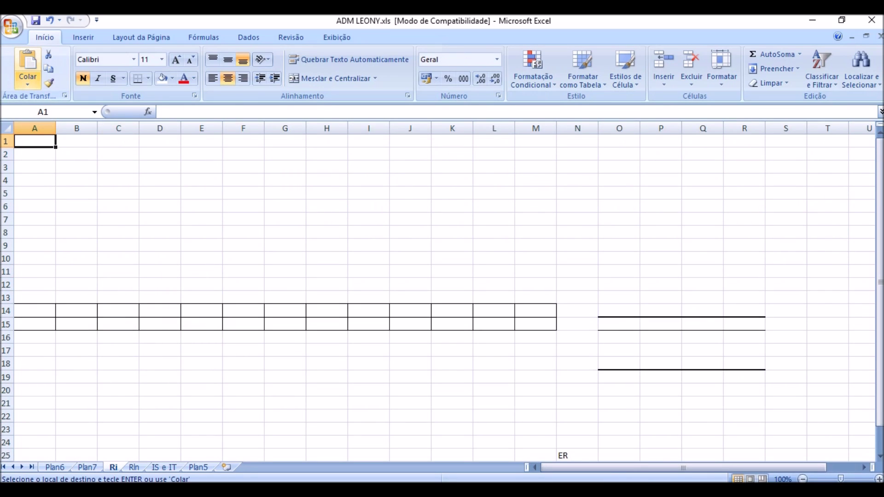
left_click(28, 84)
left_click(42, 127)
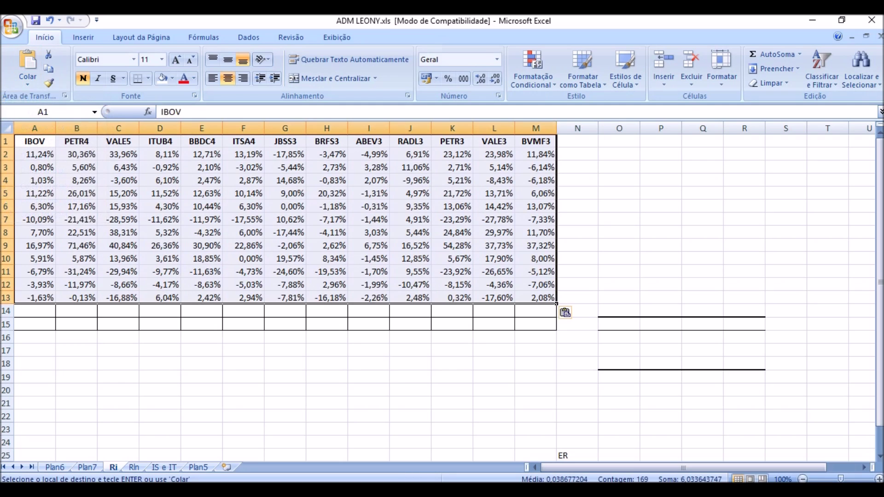
left_click(285, 377)
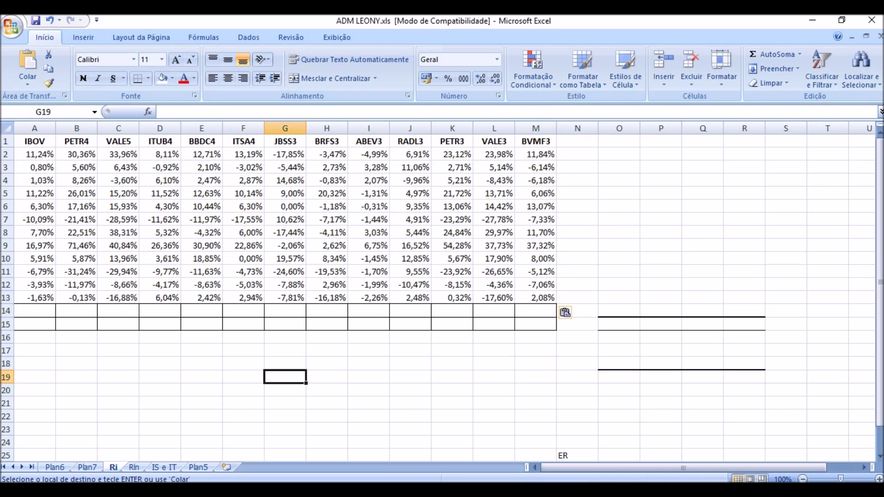
Label the two rows below the returns table as ER in N14 and DP in N15
left_click(581, 311)
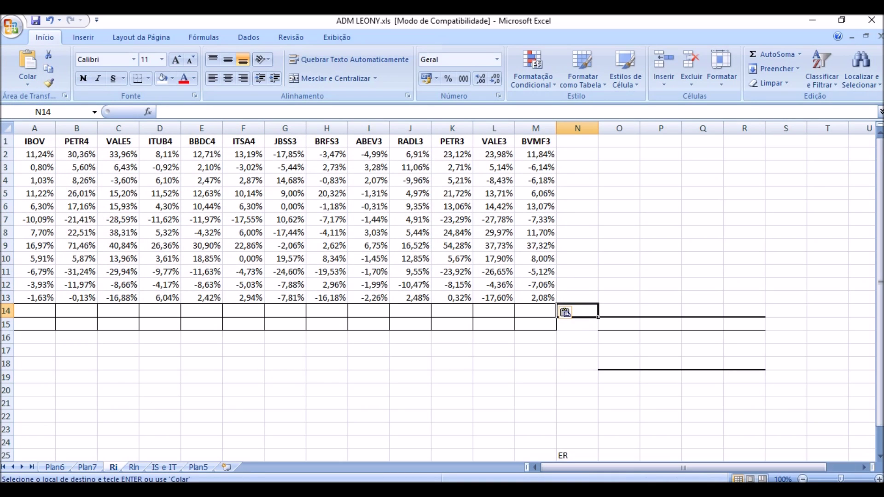
type("ER")
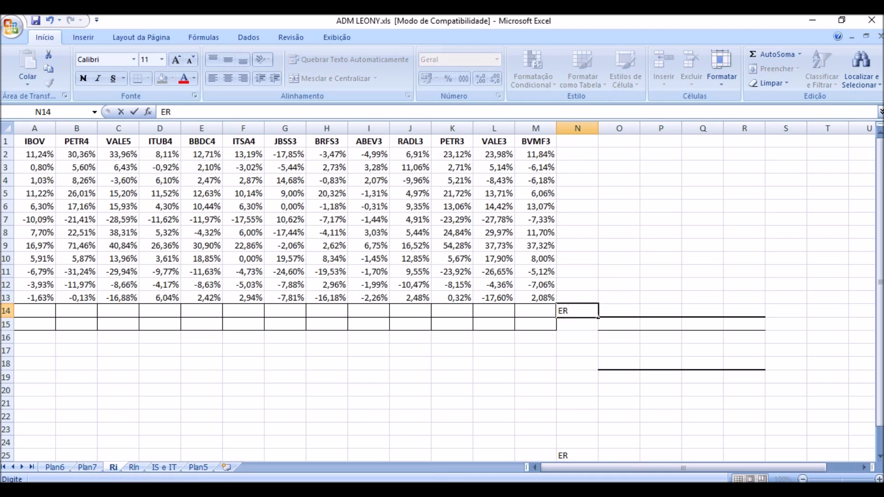
key("Return")
type("DP")
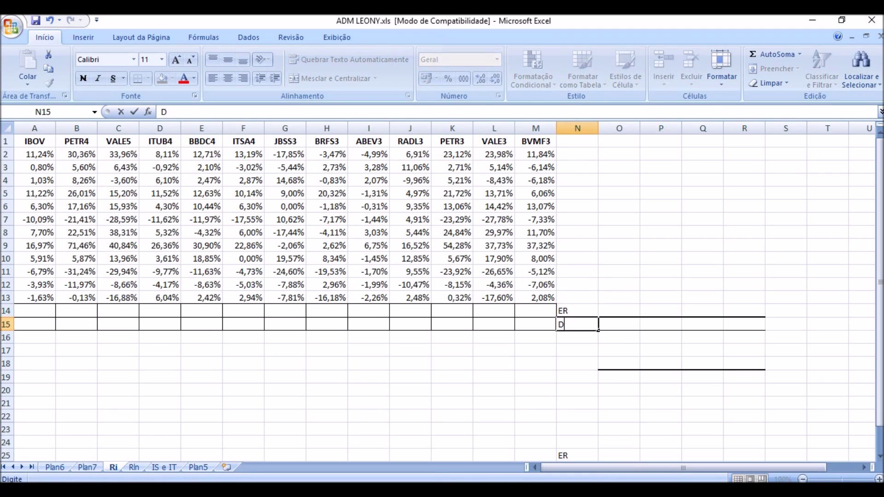
key("Return")
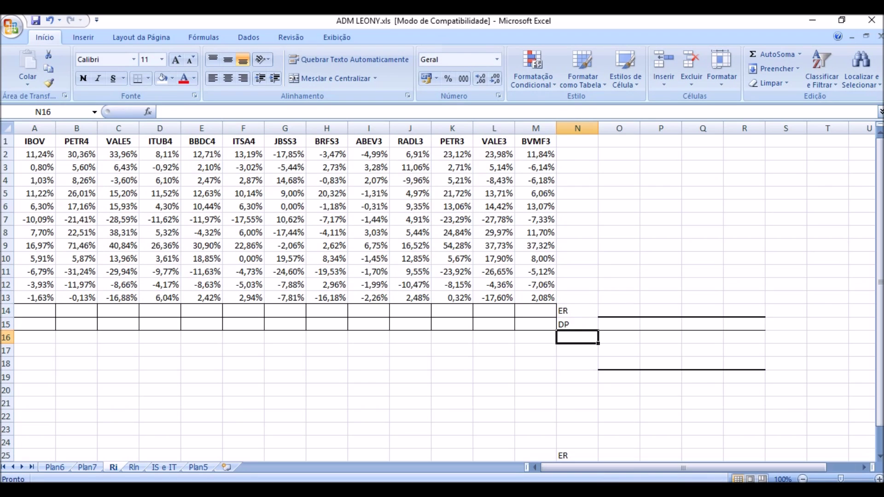
Calculate the average IBOV return in A14 with the formula =MÉDIA(A2:A13)
left_click(53, 315)
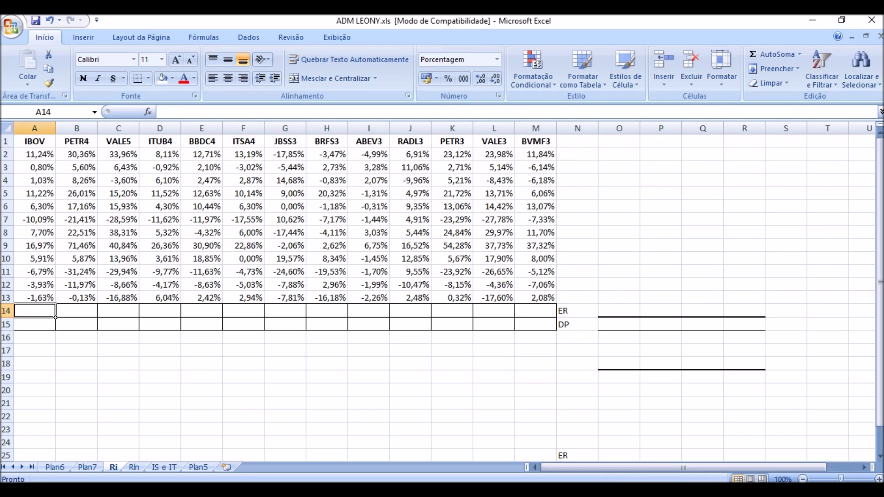
type("=média")
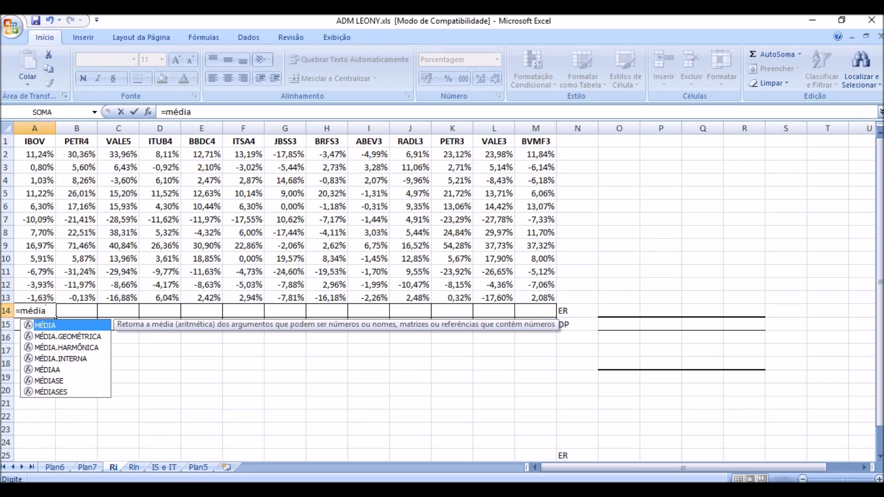
type("(")
left_click_drag(49, 298, 55, 151)
type(")")
key("Return")
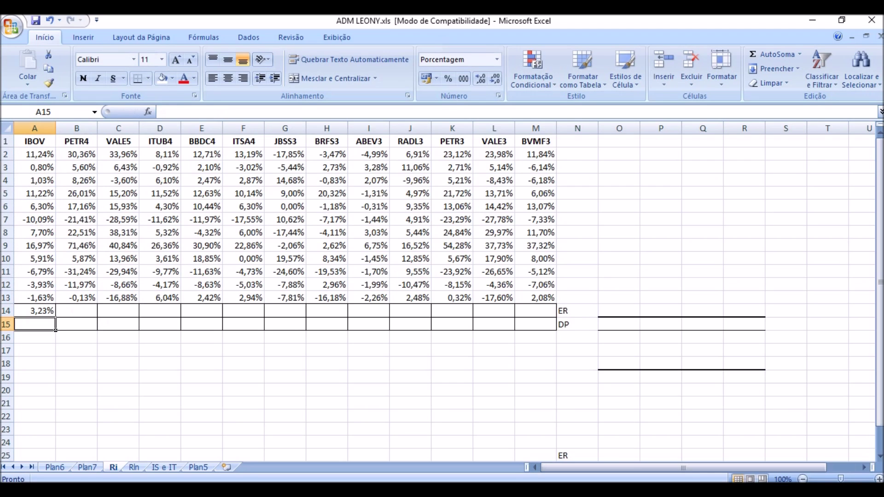
Extend the average return formula from A14 across the ER row to M14
left_click(56, 318)
left_click_drag(56, 318, 547, 314)
key("Escape")
left_click_drag(56, 318, 557, 318)
left_click(119, 364)
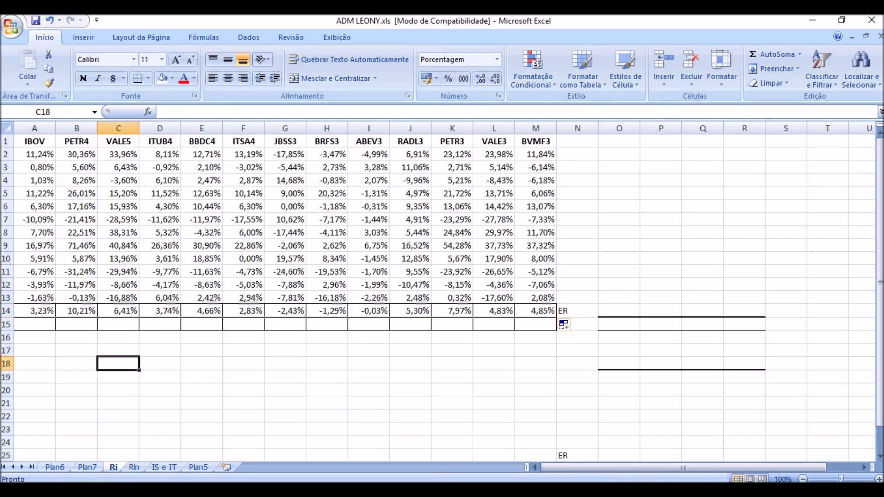
Calculate the standard deviation of the IBOV returns in A15 with the formula =DESVPAD(A2:A13)
left_click(35, 324)
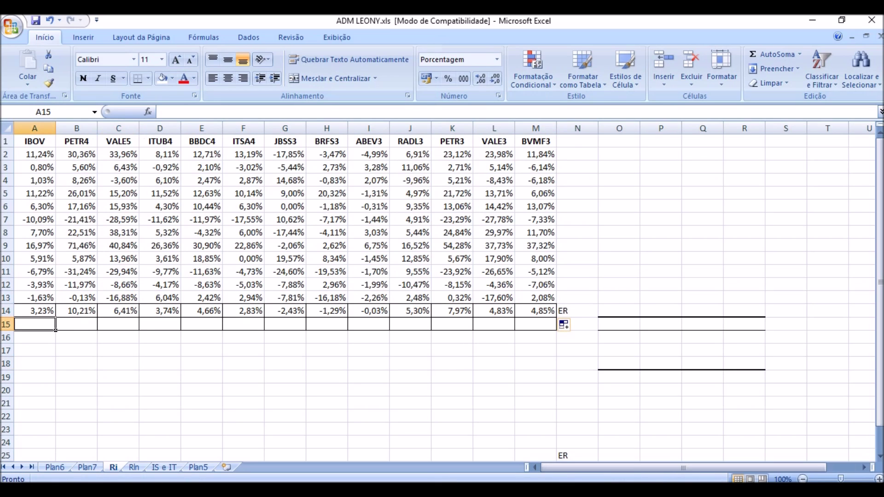
type("=")
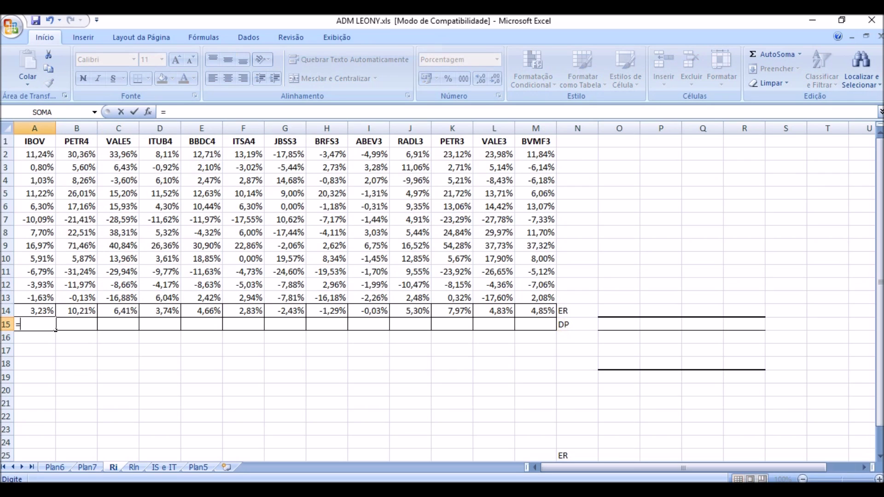
type("desvpad")
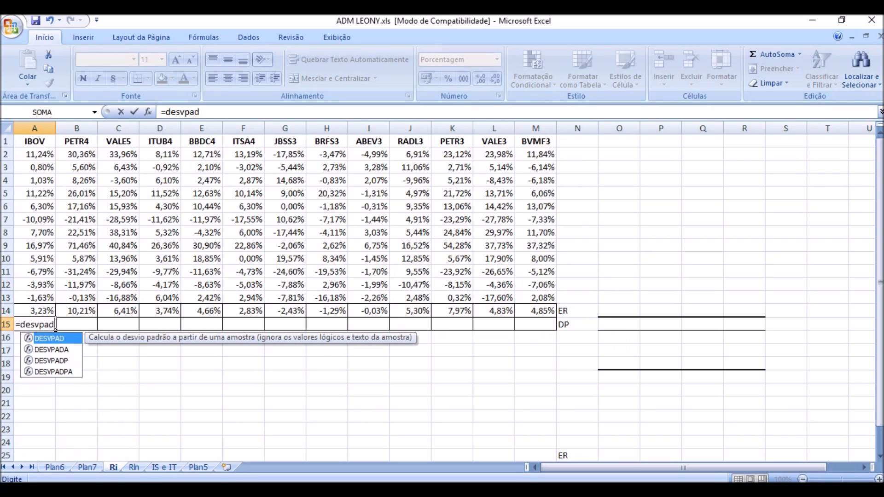
type("(")
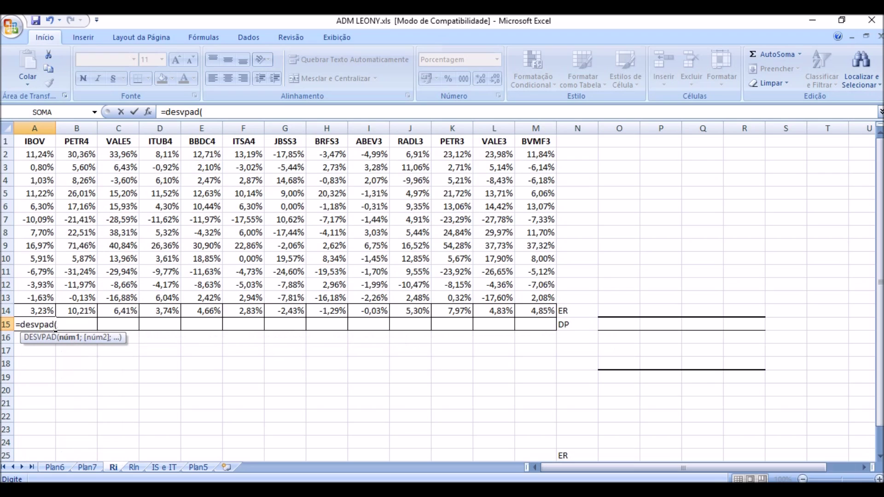
left_click_drag(46, 298, 50, 155)
type(")")
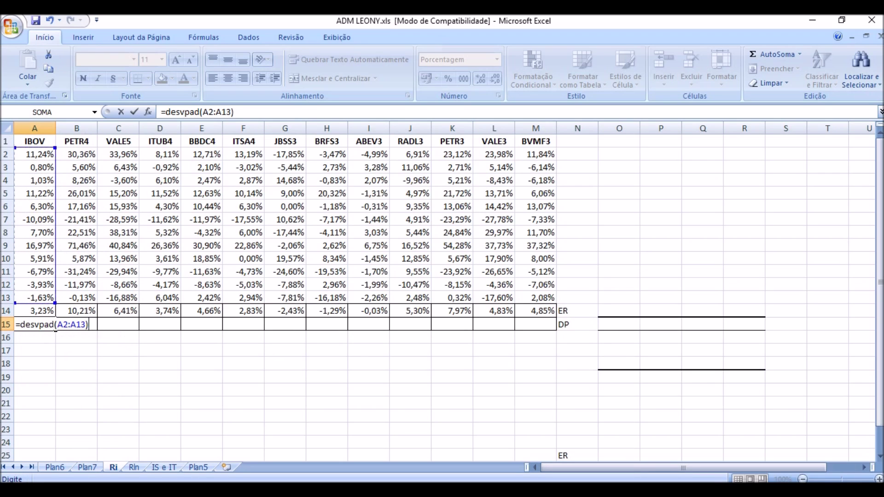
key("Return")
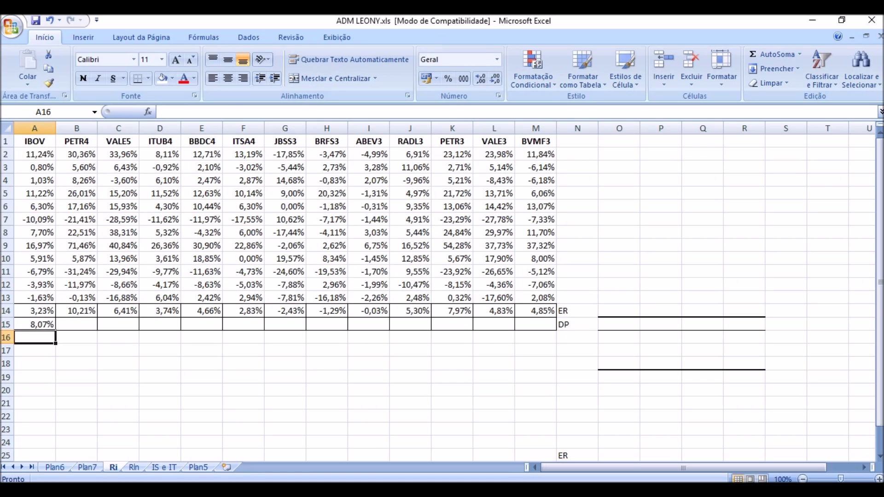
Extend the standard deviation formula from A15 across the DP row to M15
left_click(35, 325)
left_click_drag(55, 330, 555, 328)
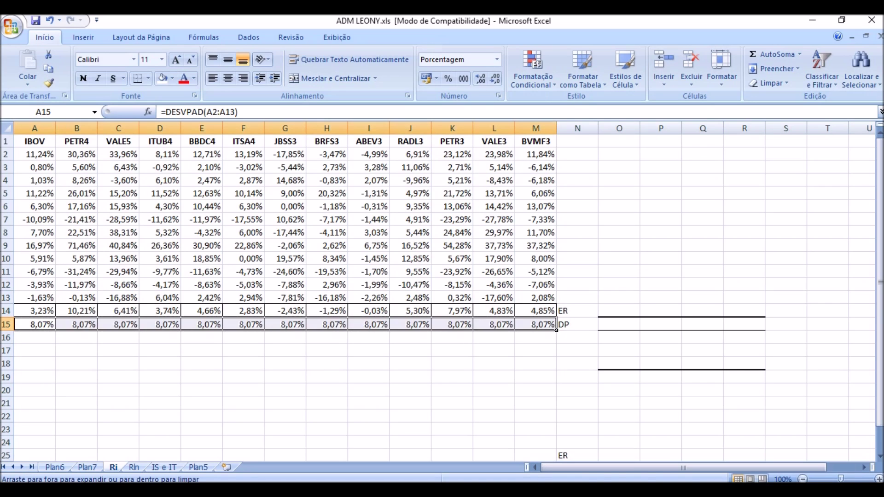
left_click(368, 377)
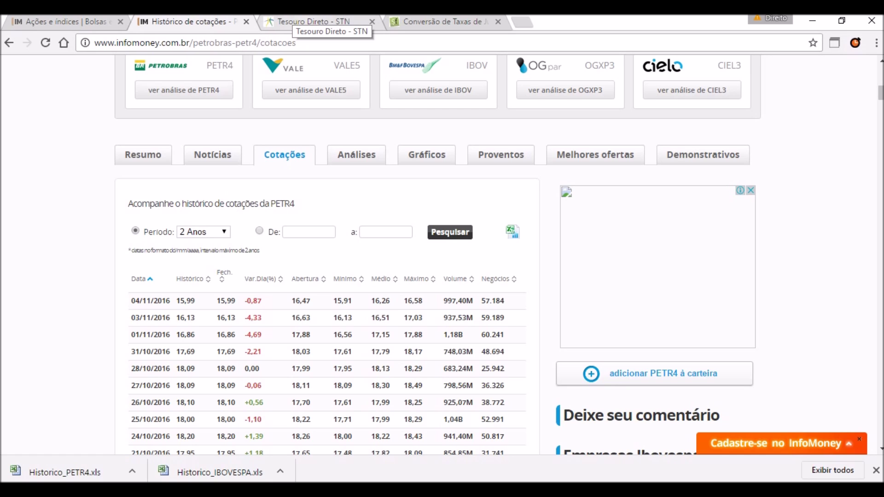
Switch to the Tesouro Direto site in the browser, open its Rentabilidade Acumulada page and examine the returns table of the government bonds
left_click(313, 21)
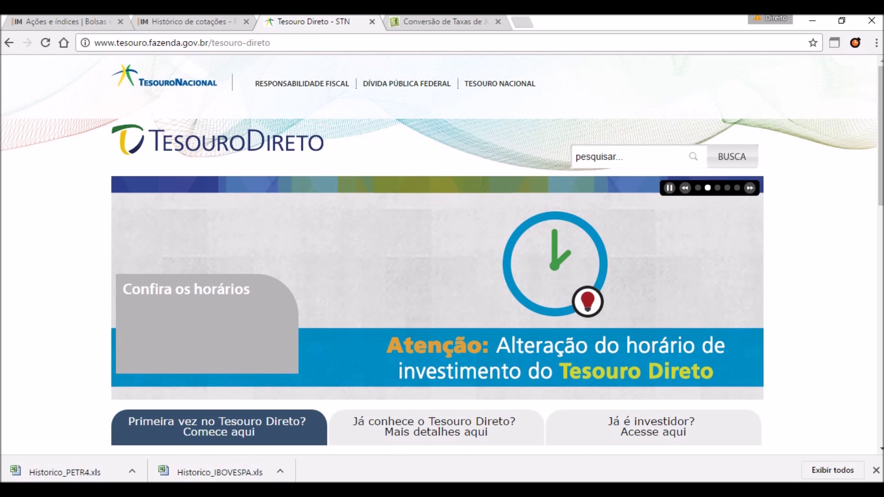
scroll(442, 254, "down", 5)
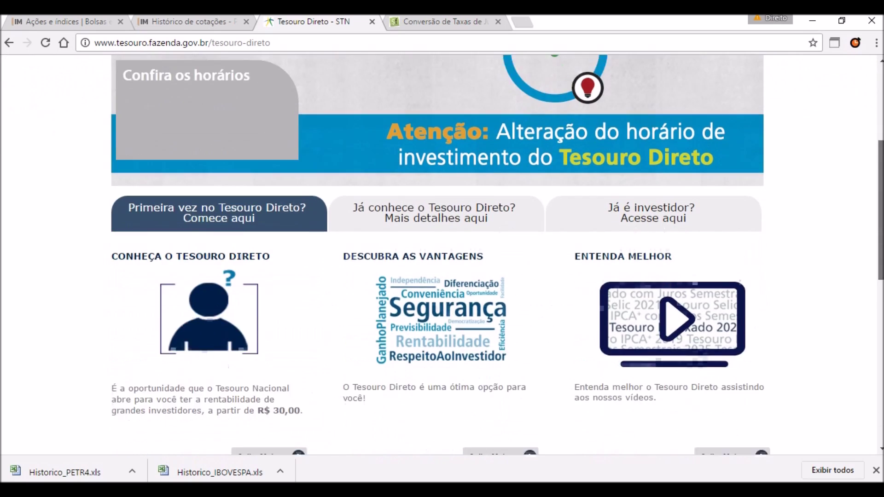
scroll(443, 254, "down", 7)
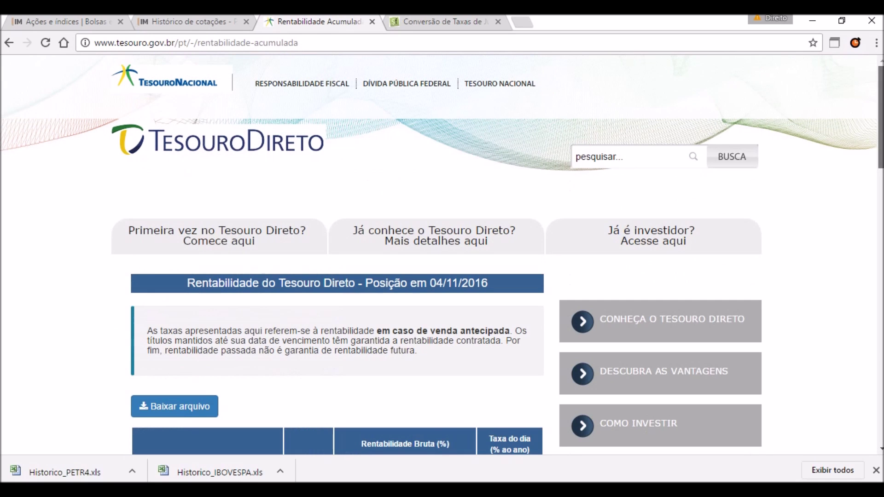
scroll(442, 256, "down", 8)
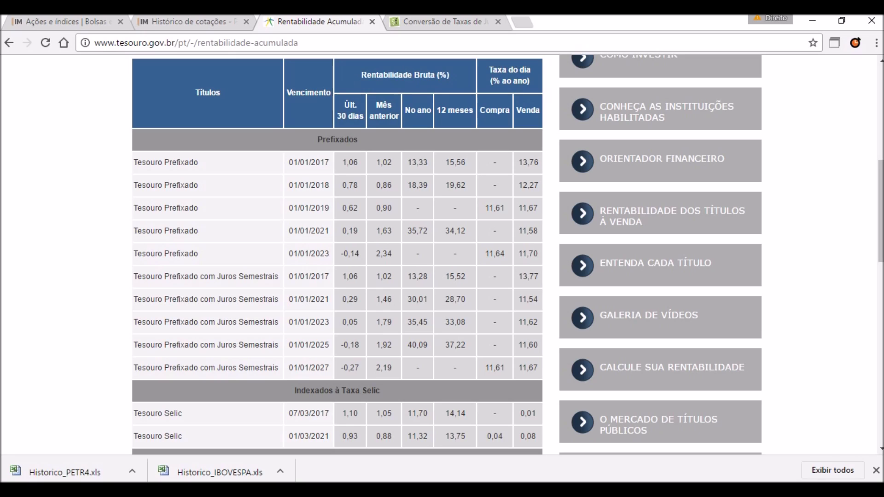
Switch to the fazAconta interest rate conversion page and convert an annual rate of 15% into a monthly rate
left_click_drag(341, 162, 359, 162)
left_click_drag(341, 254, 359, 185)
key("alt+Tab")
key("ctrl+Tab")
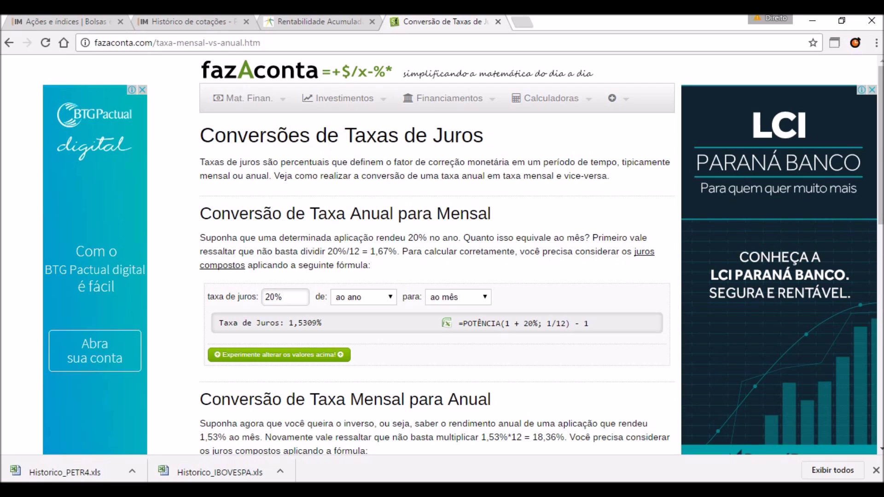
left_click_drag(295, 297, 264, 297)
type("15")
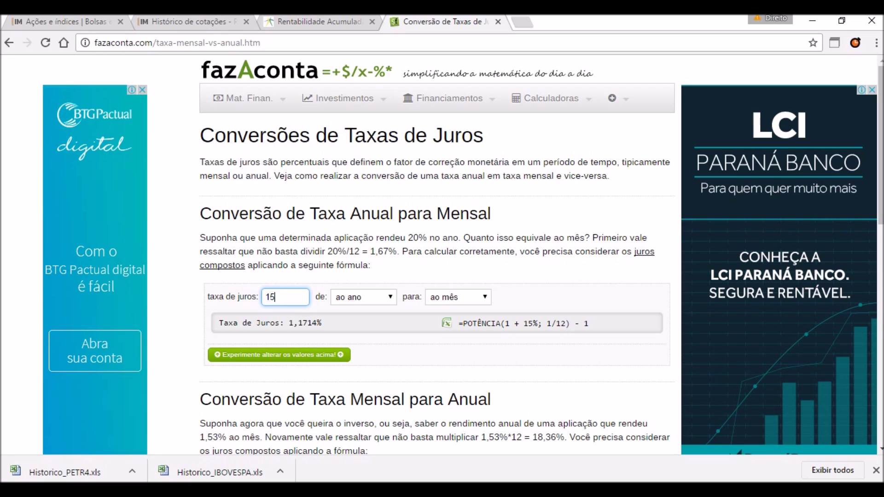
left_click_drag(288, 323, 322, 323)
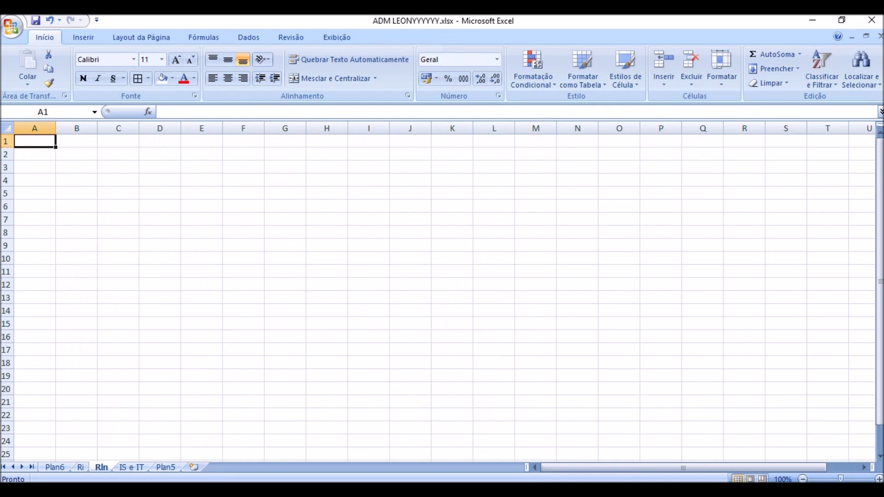
Switch to Excel and clear the return values in O2:AA24 of the Plan6 sheet, keeping the header row
left_click(54, 467)
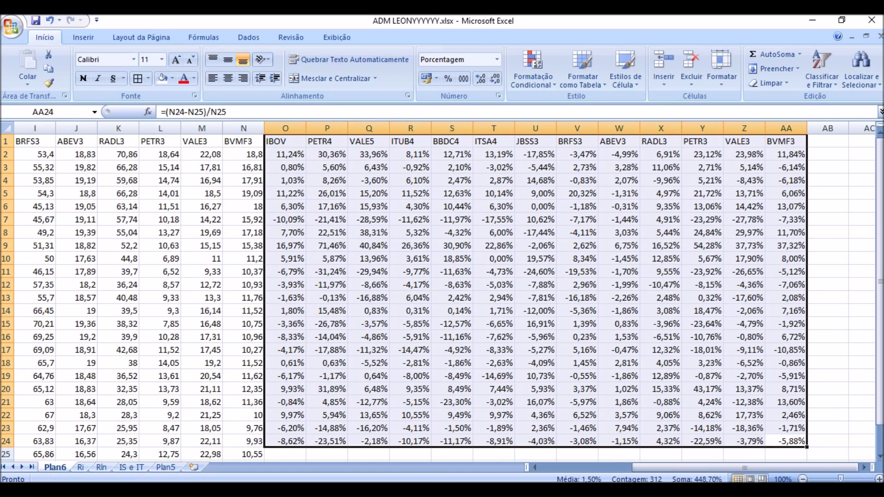
left_click(786, 454)
left_click_drag(786, 441, 286, 154)
key("Delete")
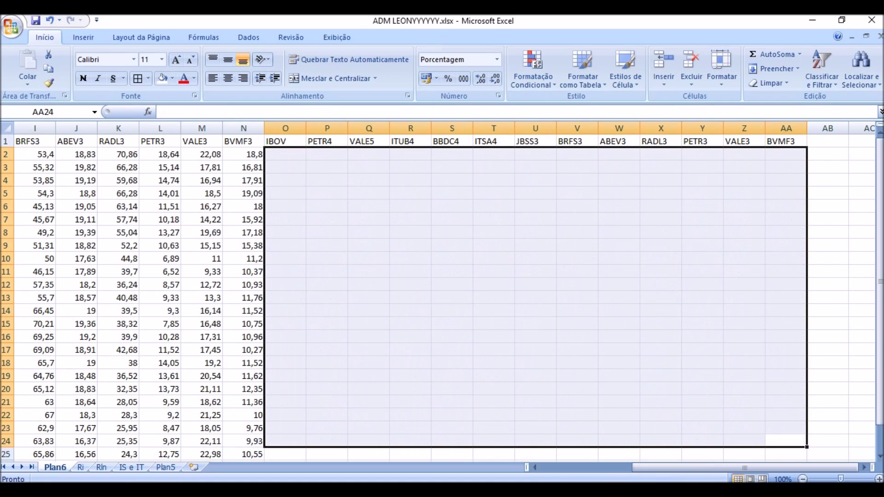
Calculate the first IBOV logarithmic return in O2 with the formula =LN(B2/B3)
left_click_drag(746, 468, 654, 468)
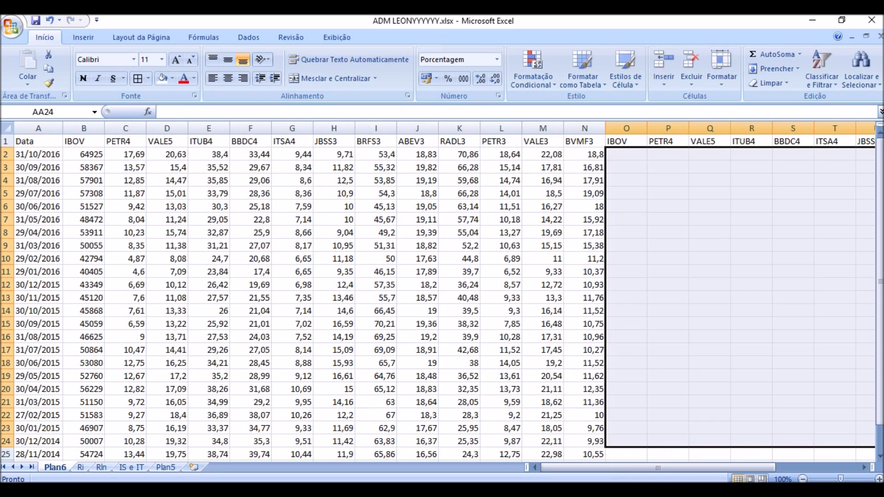
left_click(626, 154)
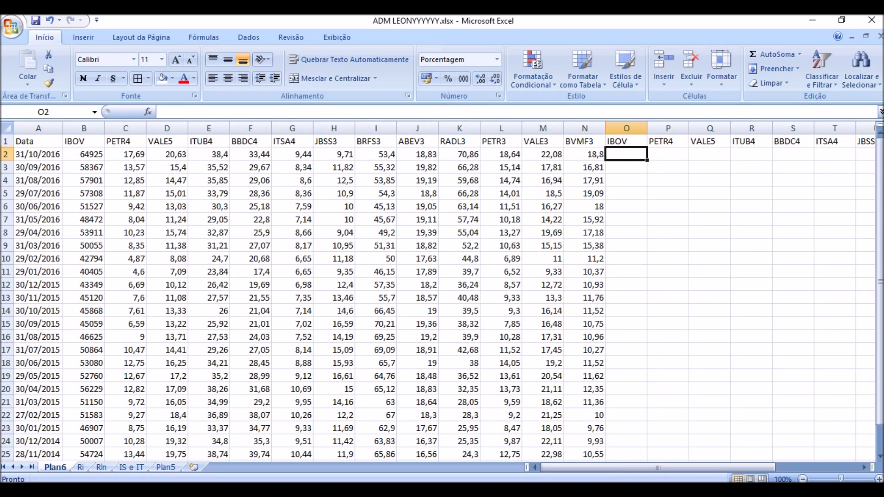
type("=ln")
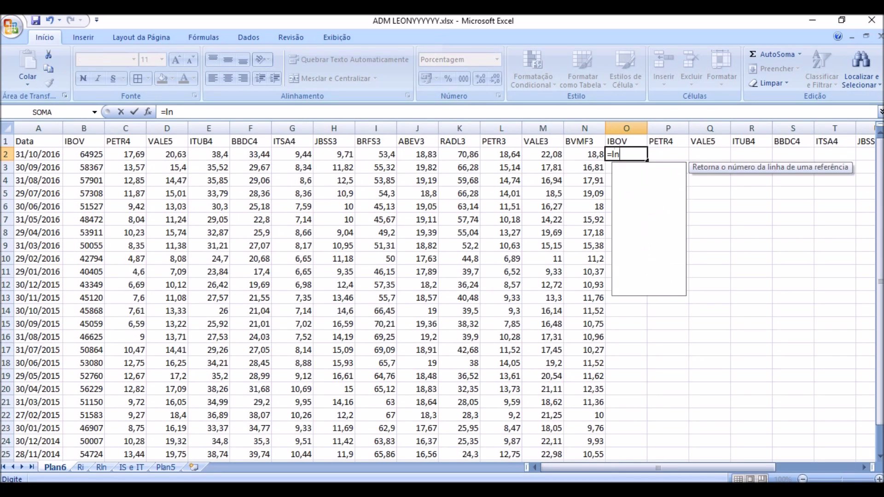
type("(")
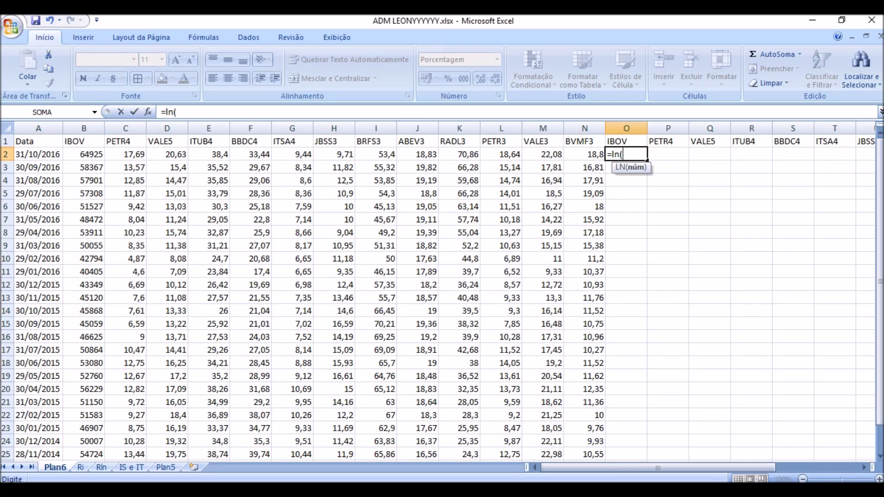
left_click(84, 154)
type("/")
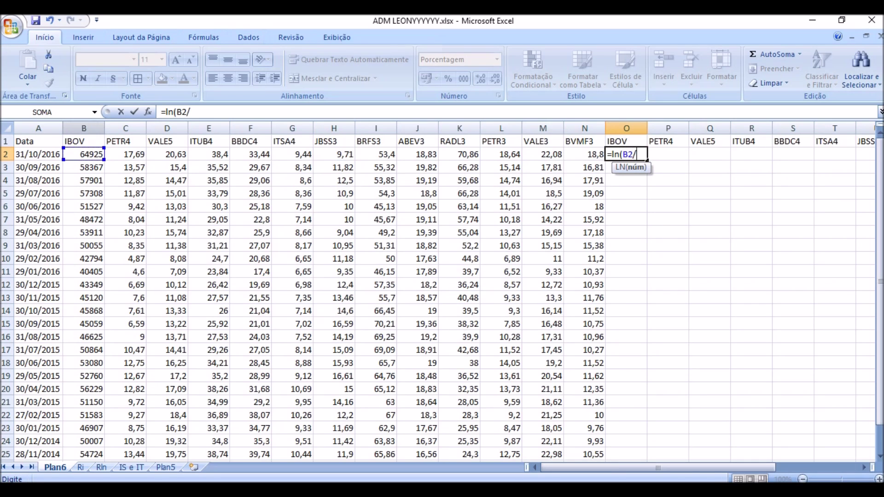
type(")")
key("BackSpace")
left_click(84, 167)
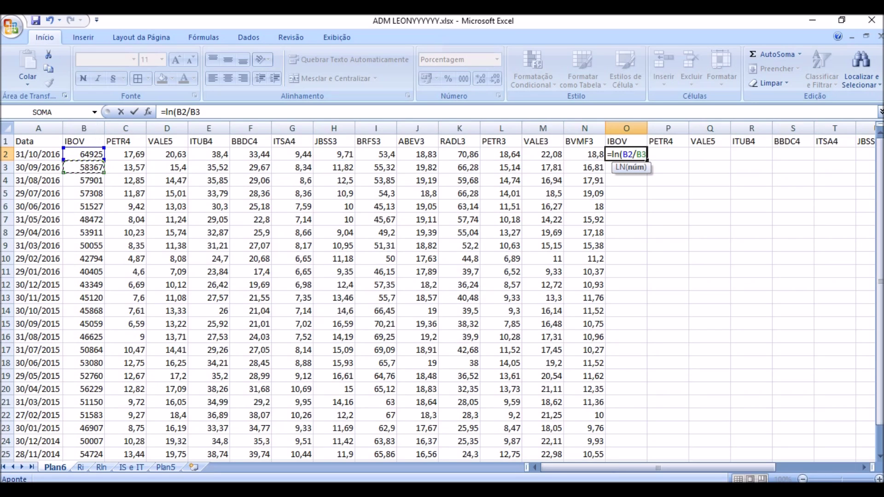
type(")")
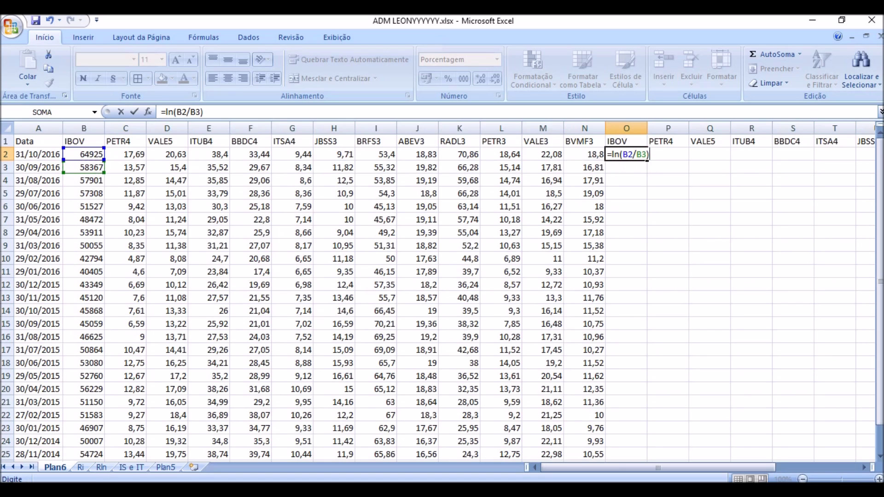
key("ctrl+Return")
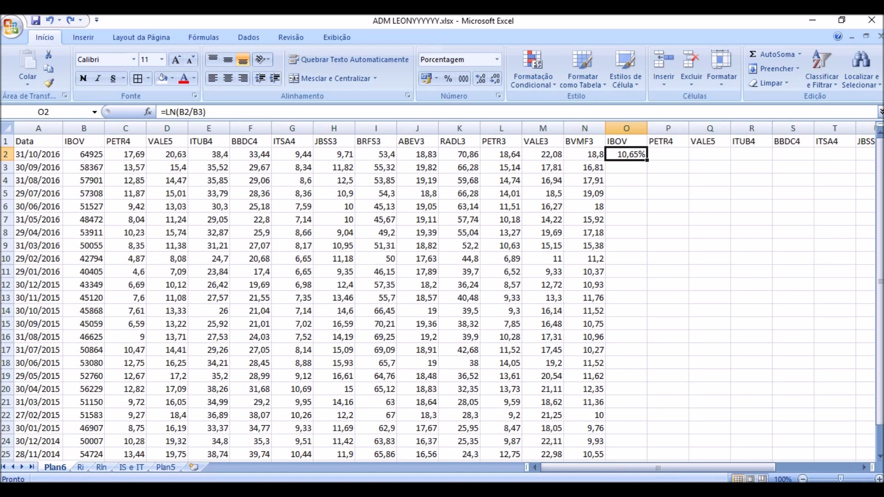
Extend the logarithmic return formula from O2 down to row 25 and across all stocks to column AA
double_click(648, 160)
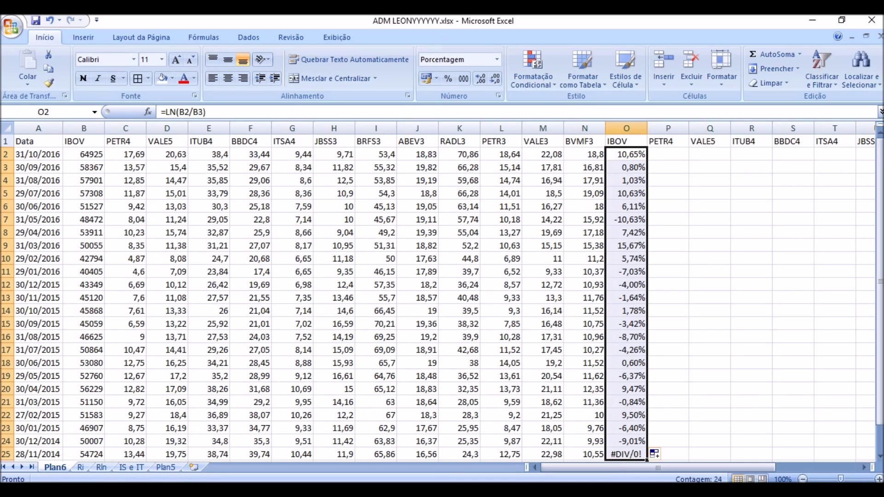
left_click_drag(648, 460, 850, 459)
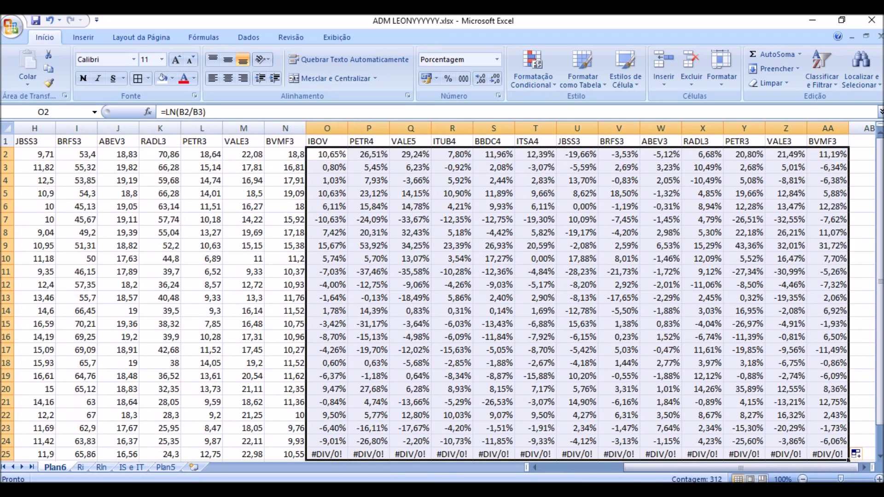
left_click(661, 390)
Copy the logarithmic returns with their headers from O1:AA24 and paste them as values into the Rln sheet at A1
left_click_drag(828, 441, 327, 141)
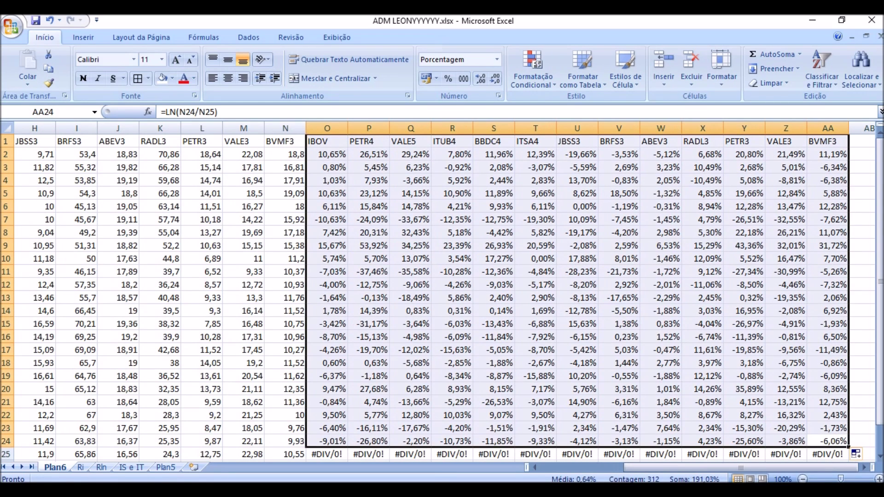
key("ctrl+c")
key("ctrl+Page_Down")
key("ctrl+Page_Down")
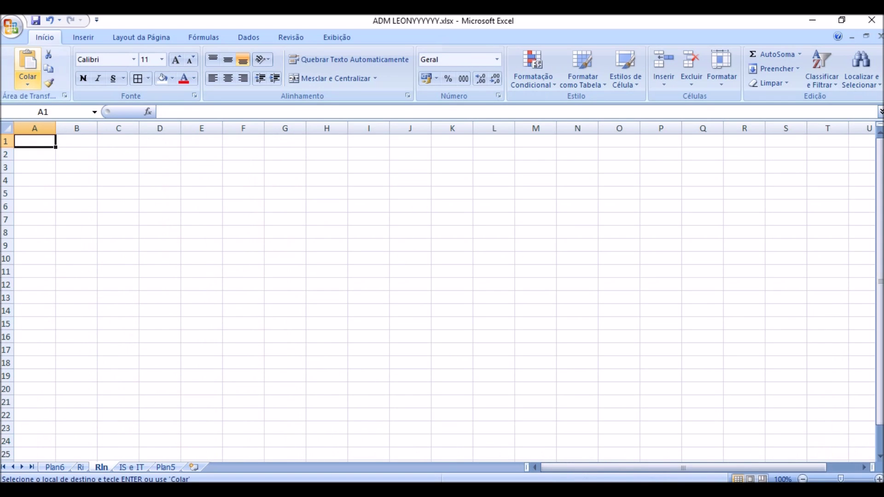
left_click(28, 84)
left_click(42, 126)
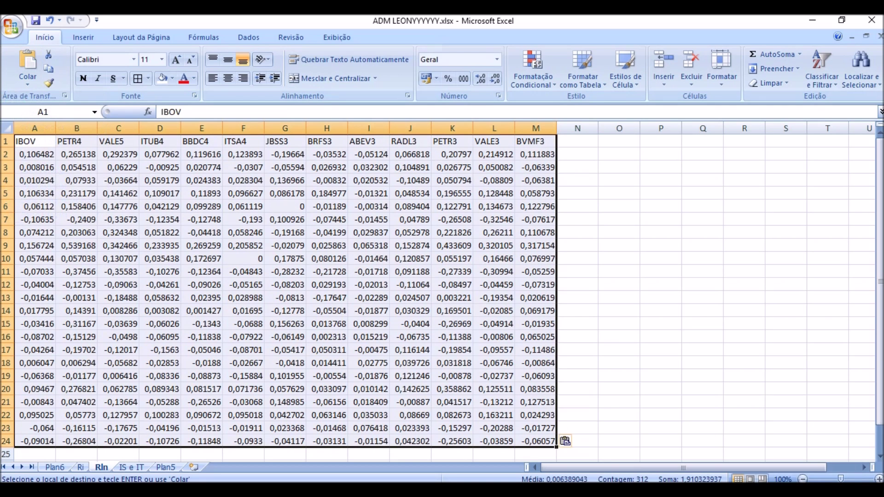
Format the pasted returns on the Rln sheet as percentages with two decimal places
left_click(449, 78)
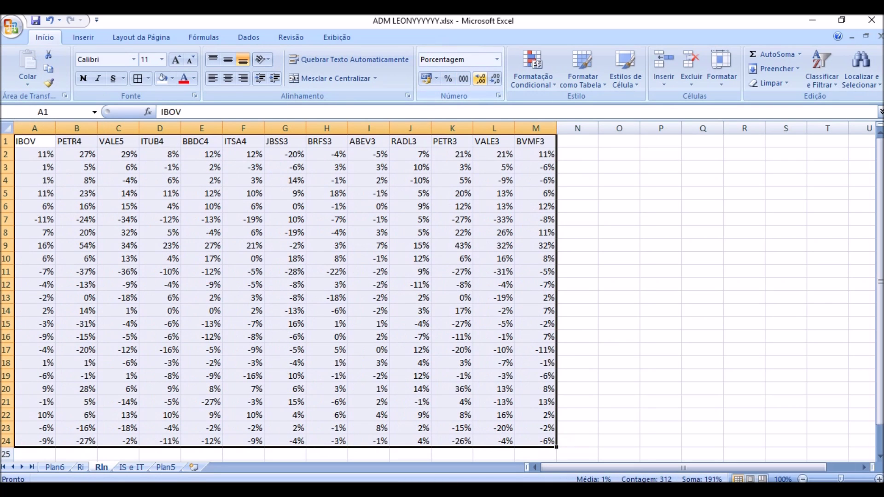
left_click(480, 78)
left_click(480, 78)
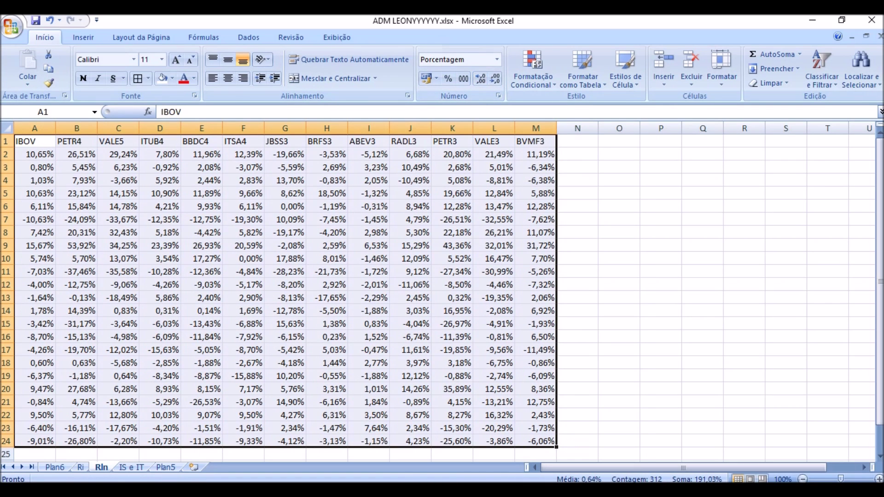
left_click(619, 311)
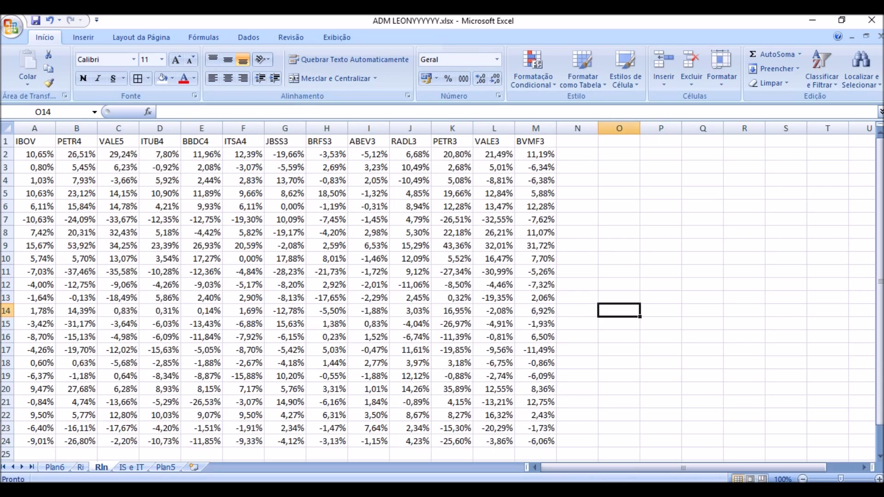
Make the ticker headers in A1:M1 of the Rln sheet bold
left_click_drag(535, 142, 35, 141)
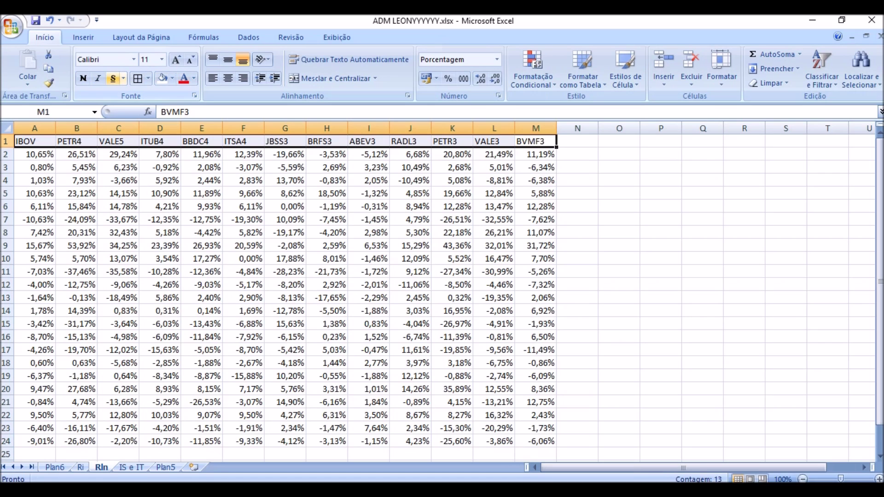
left_click(202, 246)
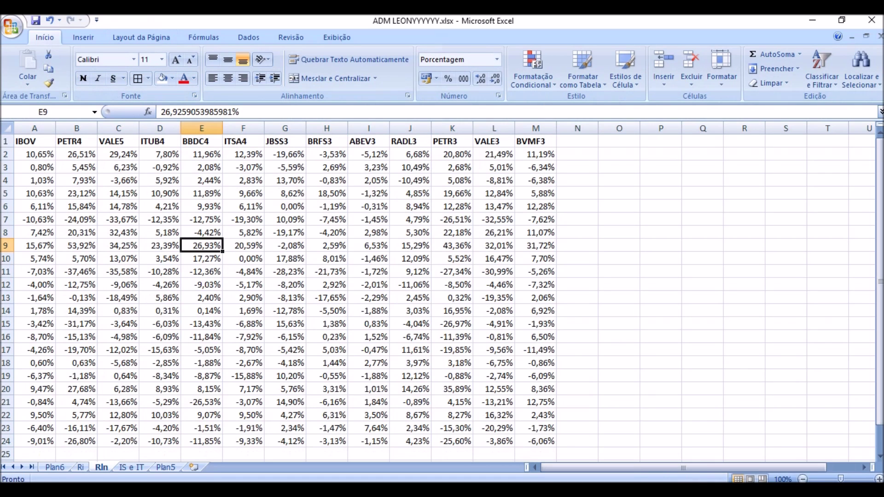
left_click(453, 194)
key("ctrl+End")
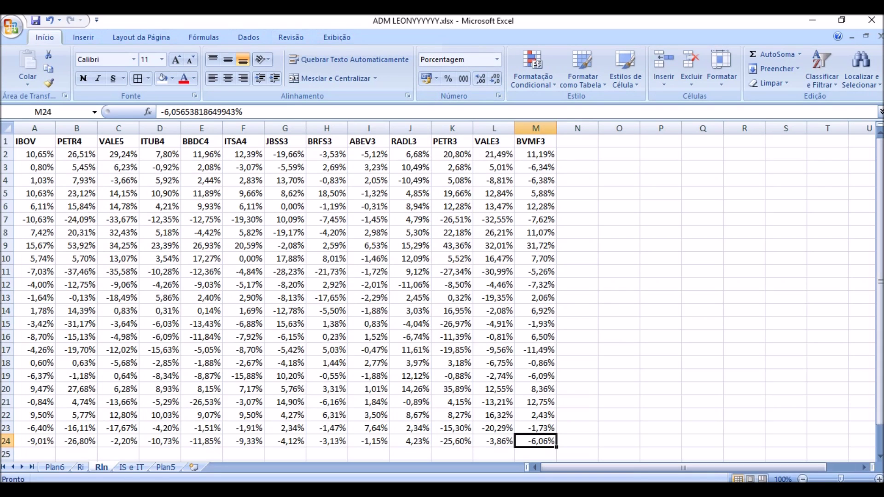
Start saving a copy of the workbook to the desktop (Área de Trabalho) in the Excel 97-2003 (*.xls) format
left_click(12, 26)
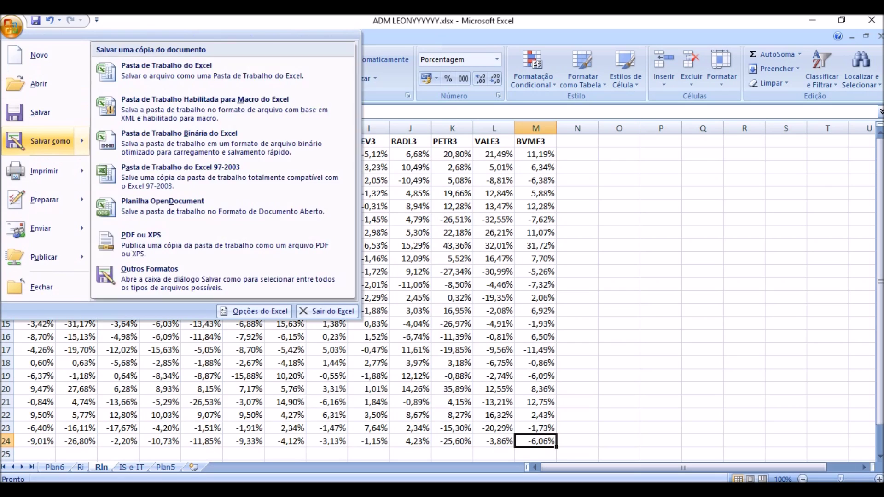
key("Escape")
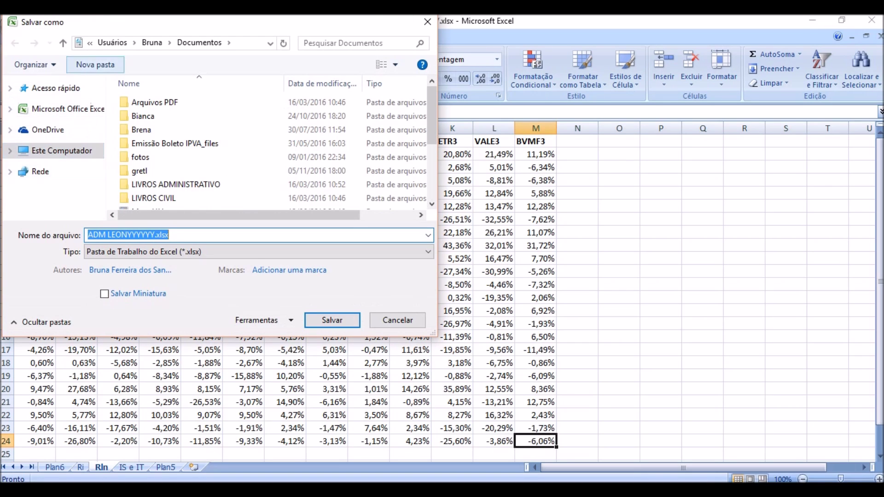
left_click(170, 235)
left_click(89, 42)
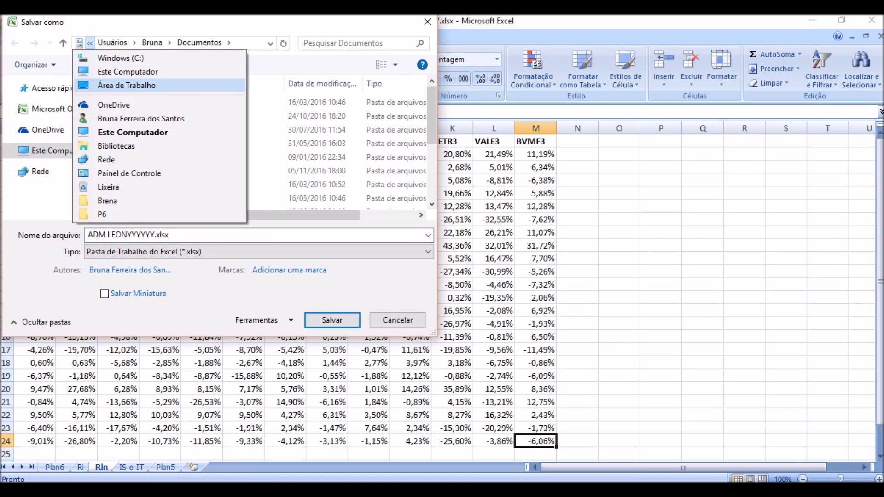
left_click(126, 86)
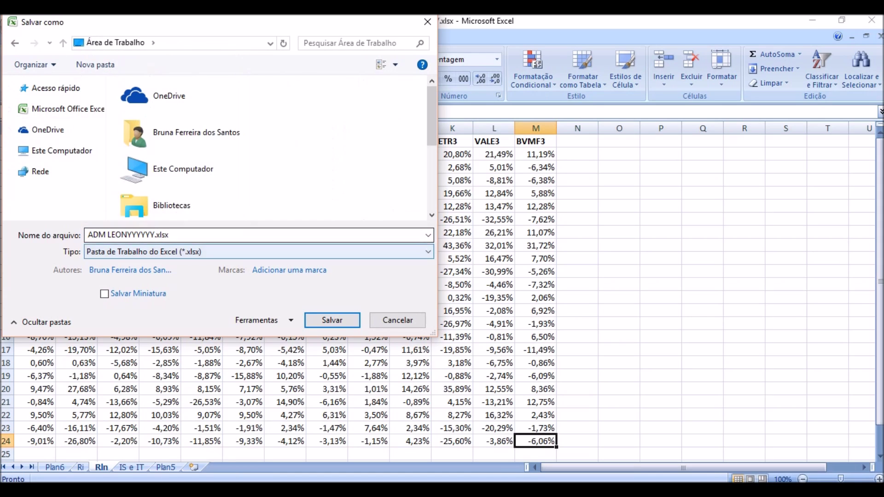
left_click(258, 252)
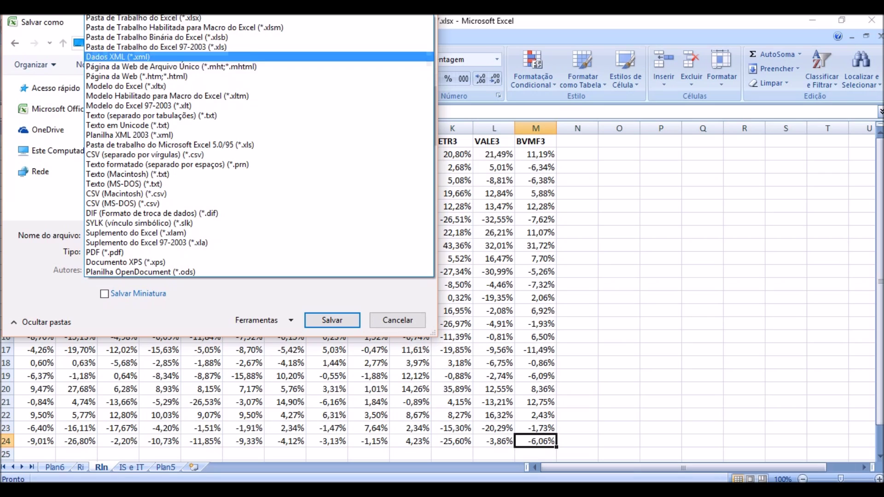
key("Return")
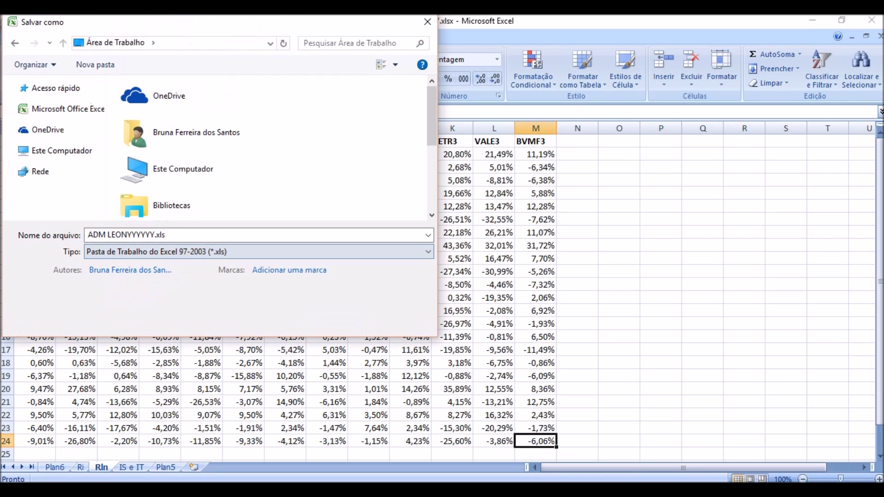
key("shift+Tab")
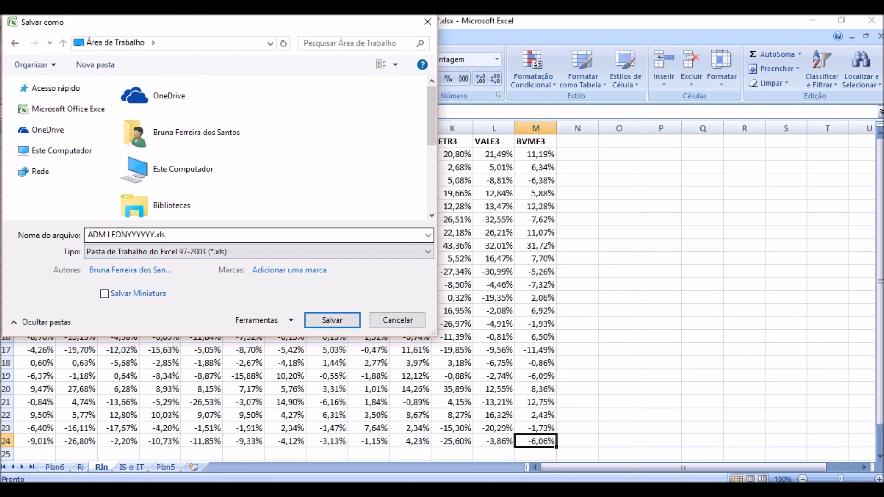
Name the copy ADM LEONY.xls and save it, continuing despite the compatibility check
left_click(164, 235)
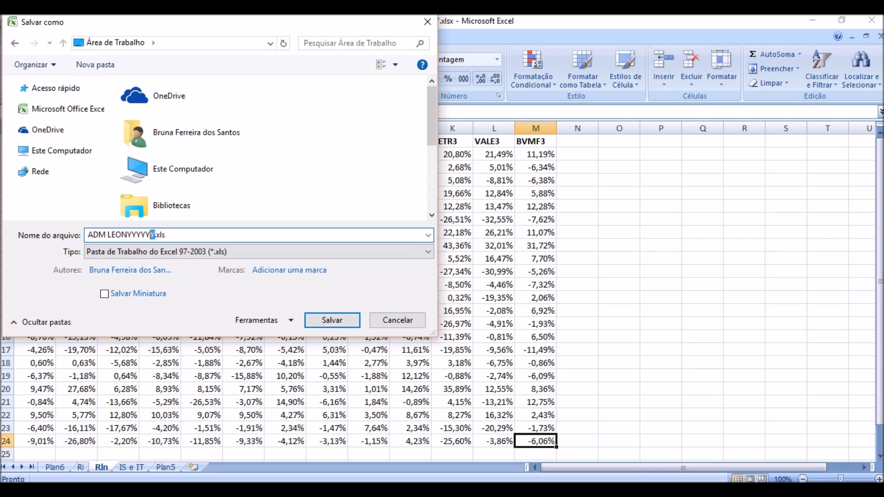
key("BackSpace")
key("BackSpace")
key("BackSpace")
key("BackSpace")
key("BackSpace")
key("BackSpace")
left_click(332, 320)
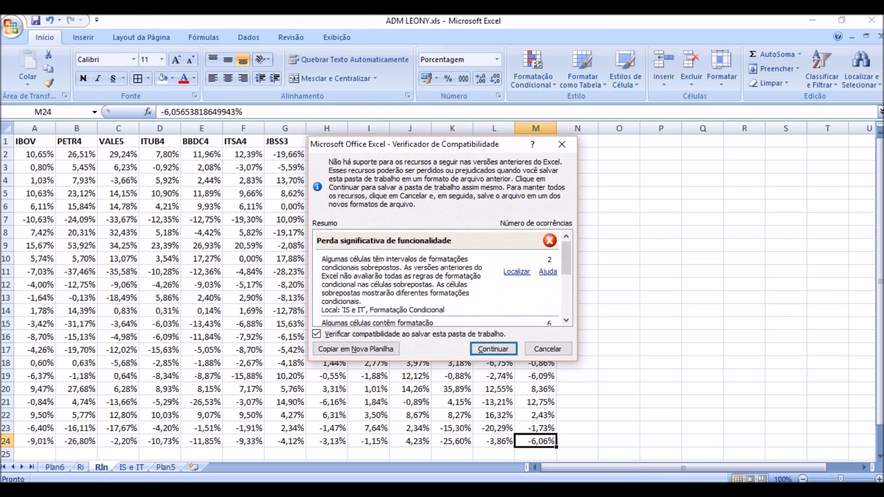
key("Return")
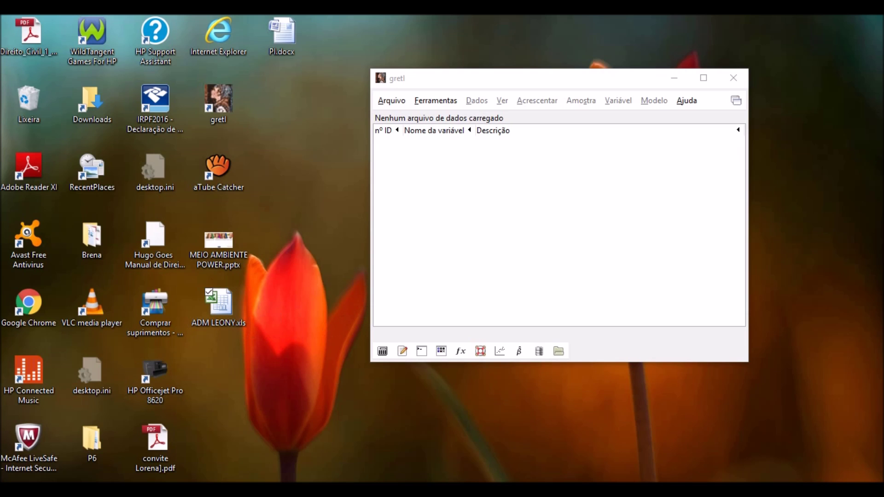
Import the Rln sheet of ADM LEONY.xls into gretl, starting at column 1 and row 1
left_click_drag(119, 72, 541, 45)
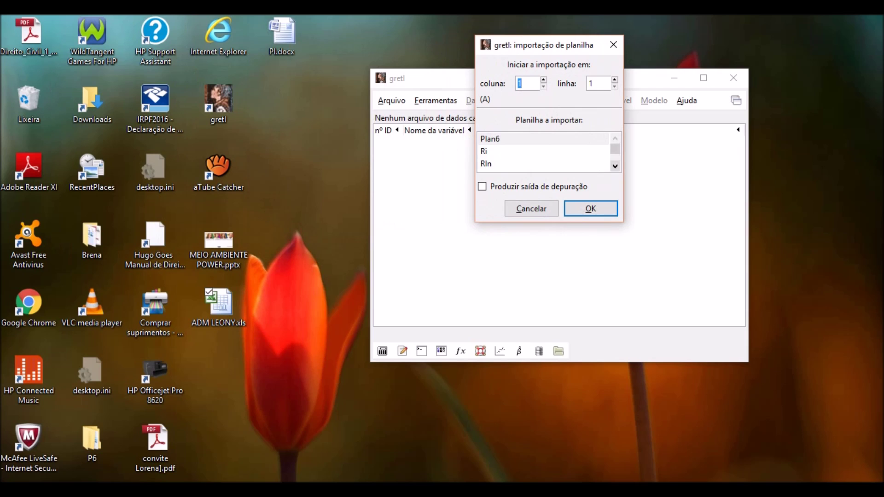
scroll(544, 151, "down", 2)
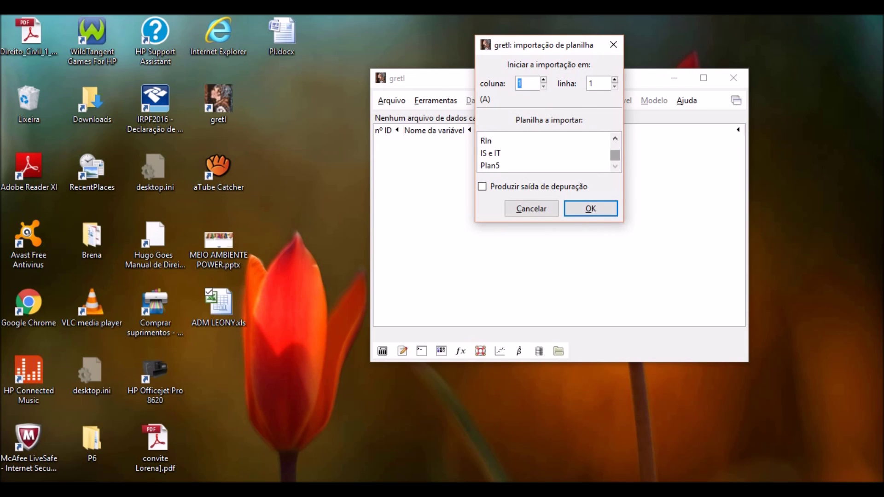
scroll(544, 151, "up", 3)
scroll(543, 152, "down", 1)
scroll(543, 151, "up", 1)
scroll(544, 152, "down", 1)
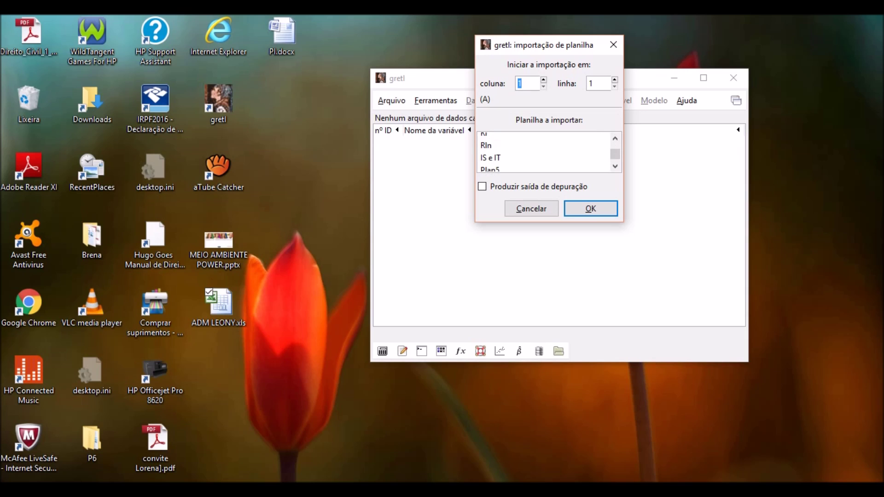
left_click(543, 145)
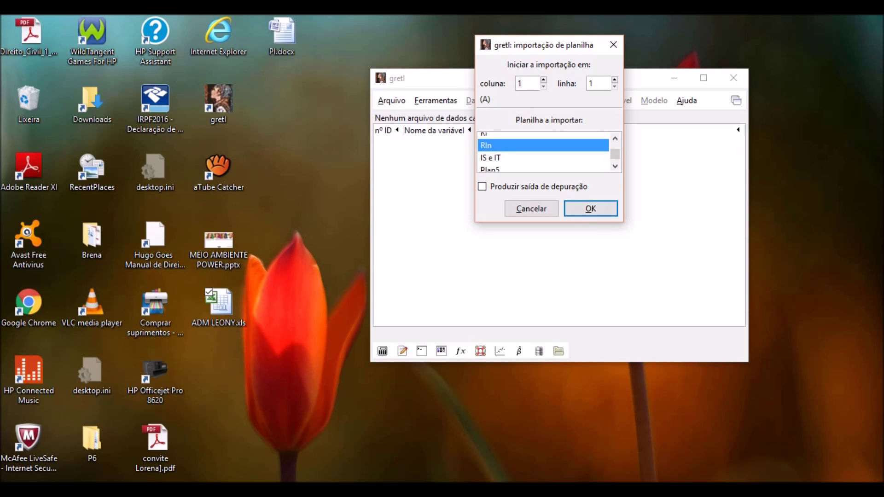
left_click(591, 208)
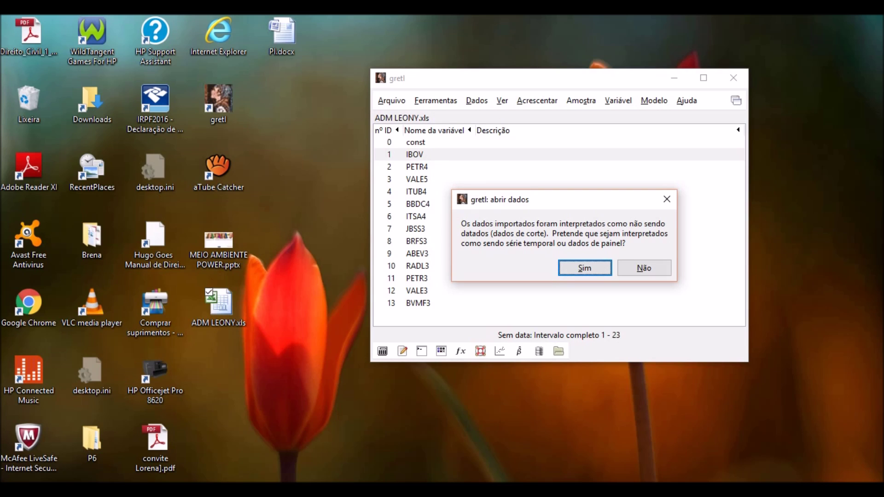
Structure the imported data as a monthly time series (Série temporal, Mensal) starting at 1960:01
key("Return")
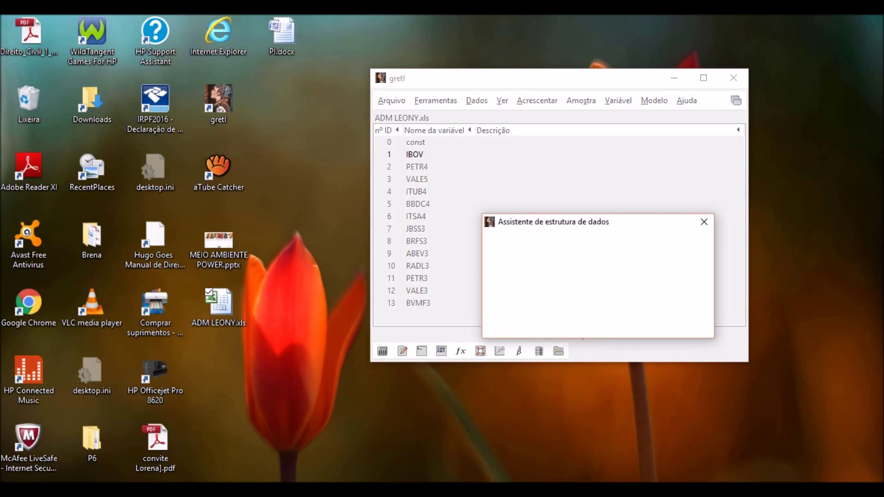
left_click(496, 282)
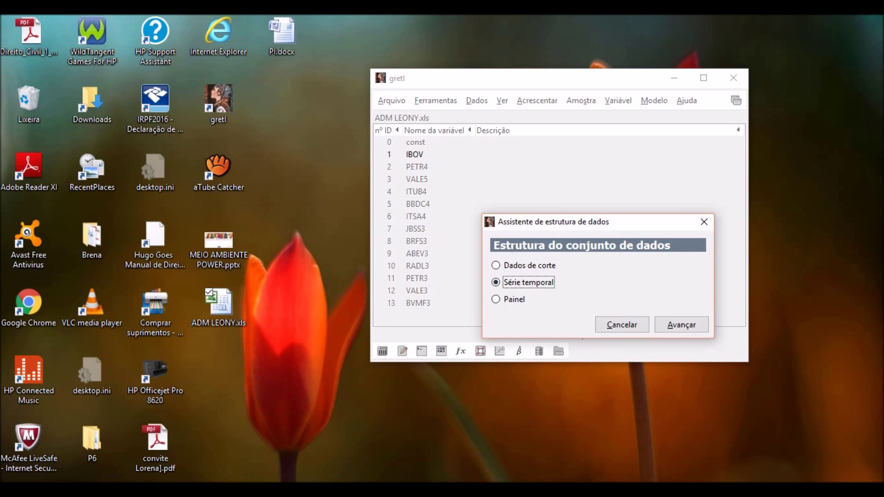
left_click(682, 325)
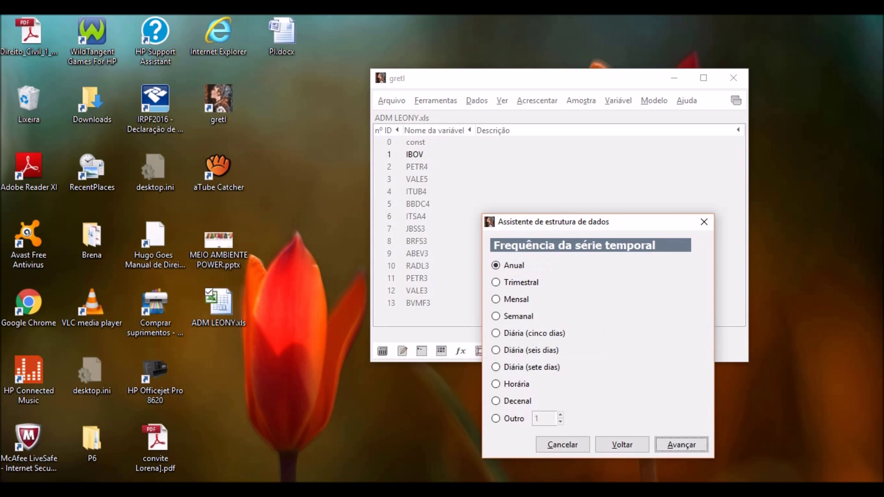
left_click(497, 149)
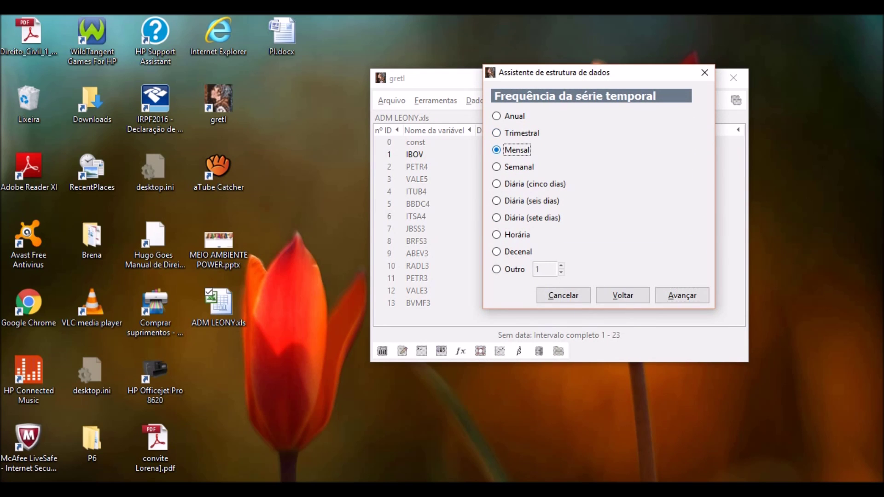
left_click(682, 295)
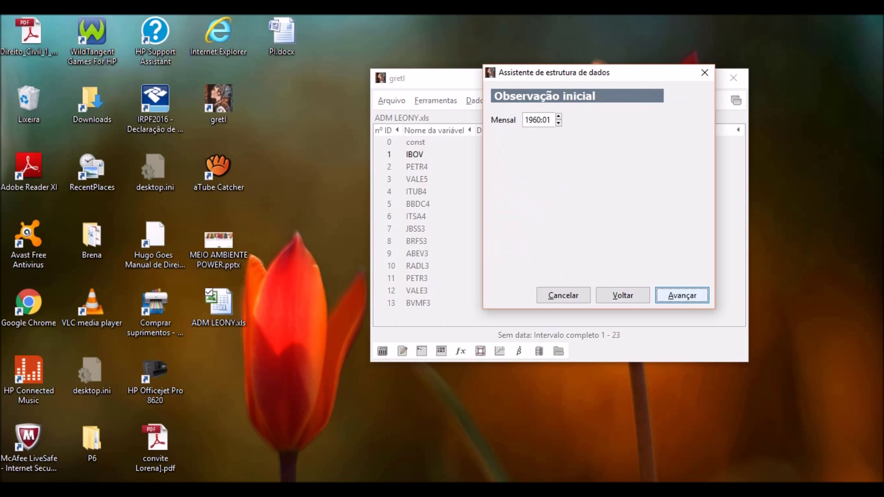
left_click(682, 296)
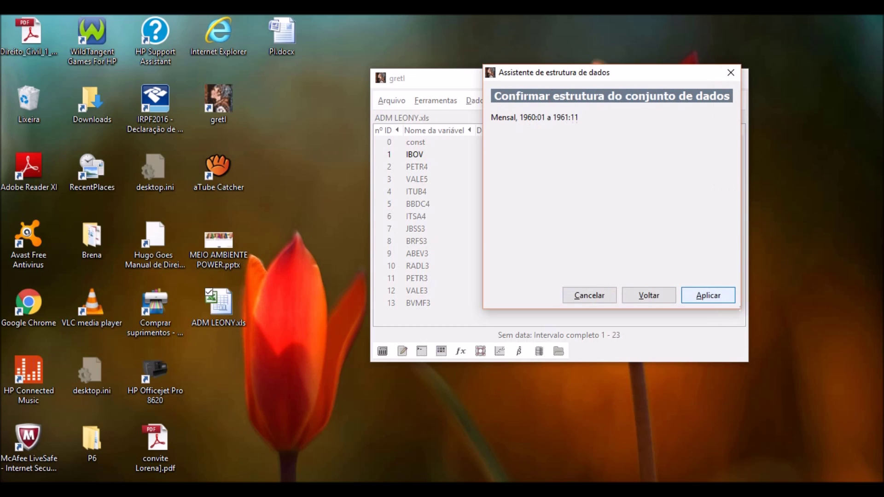
key("Return")
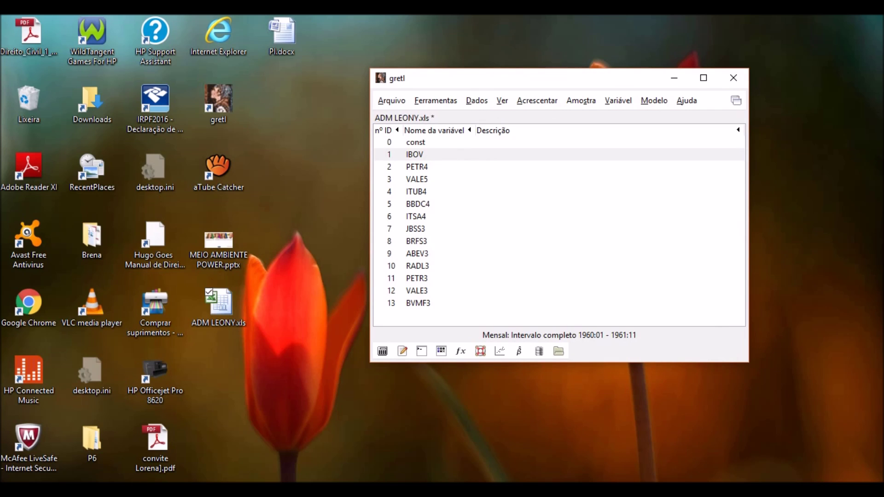
Start specifying an ordinary least squares (MQO) model and add IBOV as a regressor alongside const
key("alt+m")
key("Escape")
key("alt+m")
key("Return")
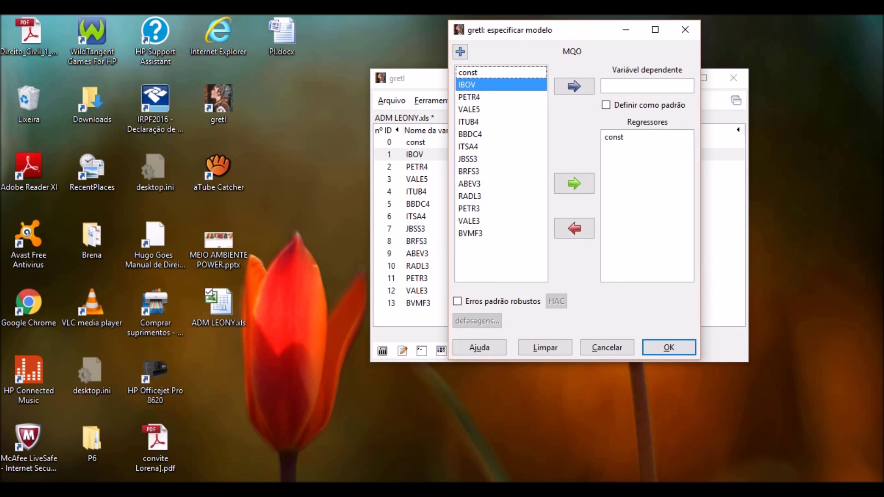
left_click(469, 97)
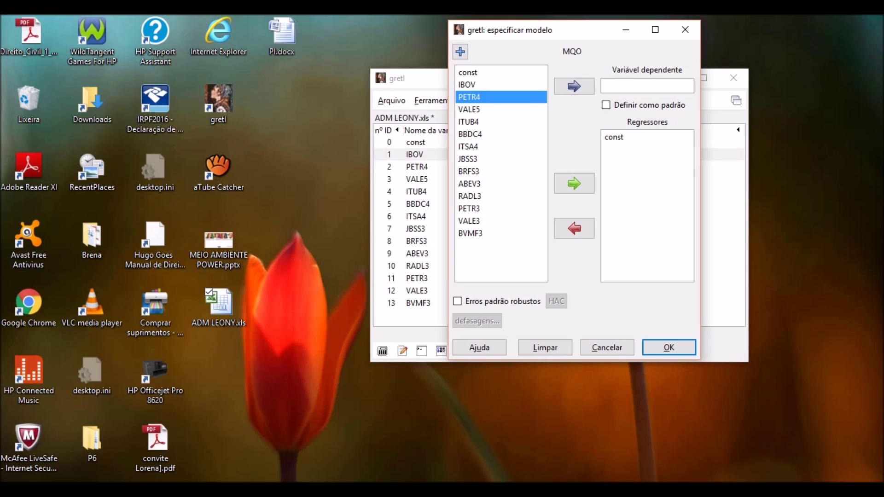
left_click(467, 84)
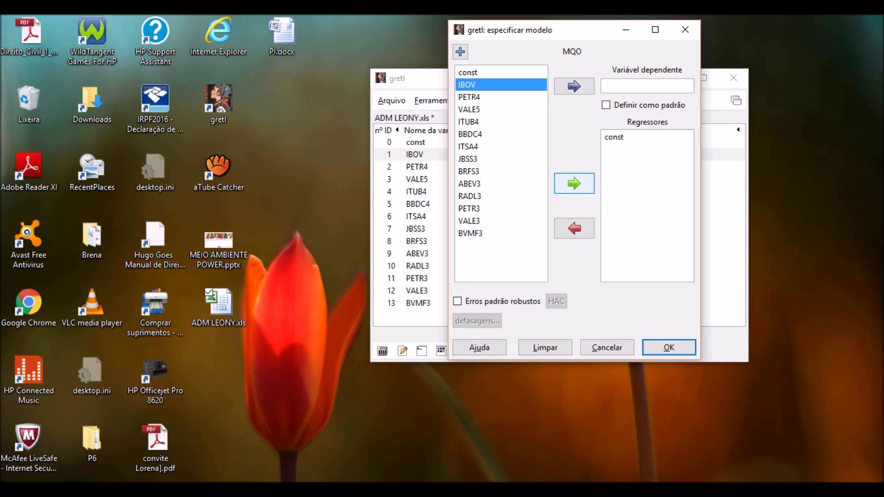
left_click(574, 184)
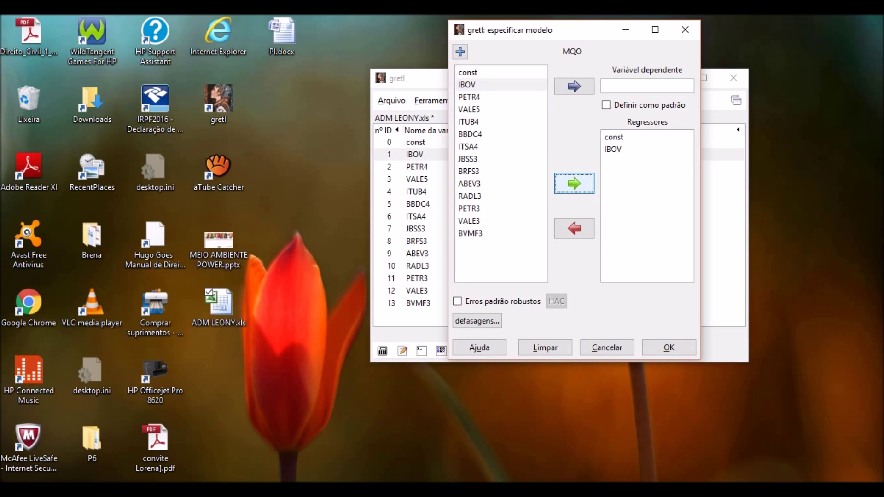
Set PETR4 as the dependent variable and estimate the MQO model
left_click(469, 98)
left_click(469, 109)
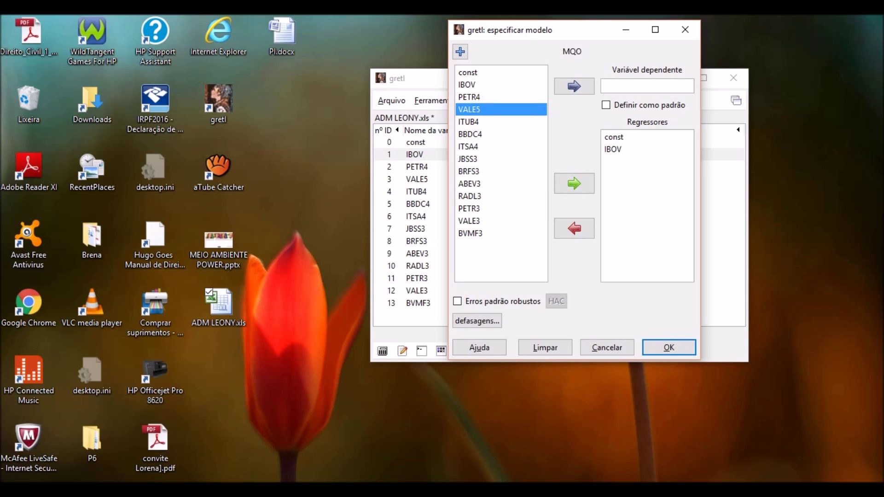
left_click(469, 122)
left_click(469, 98)
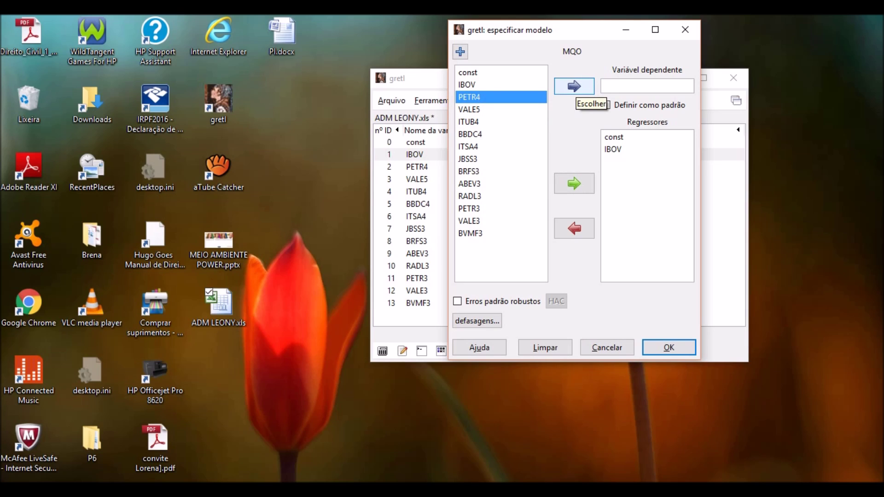
left_click(575, 87)
left_click(668, 347)
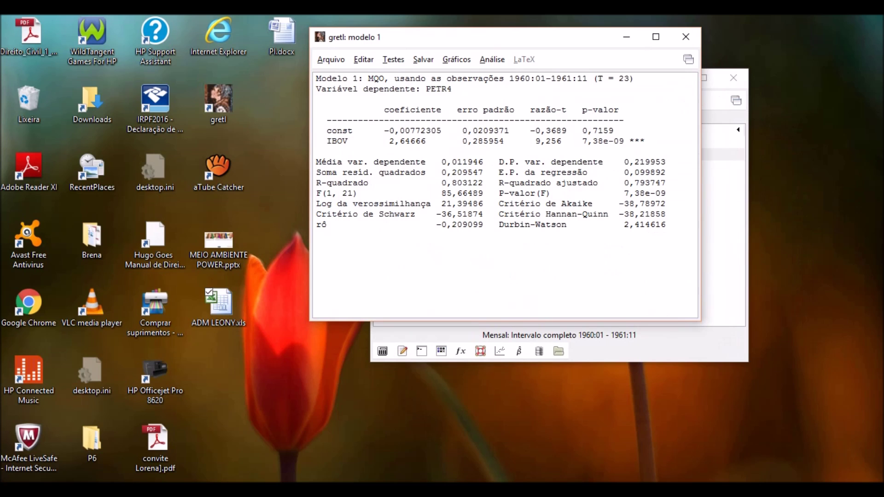
Close the model 1 results and estimate the MQO regression of PETR4 on const and IBOV again
left_click_drag(389, 141, 406, 141)
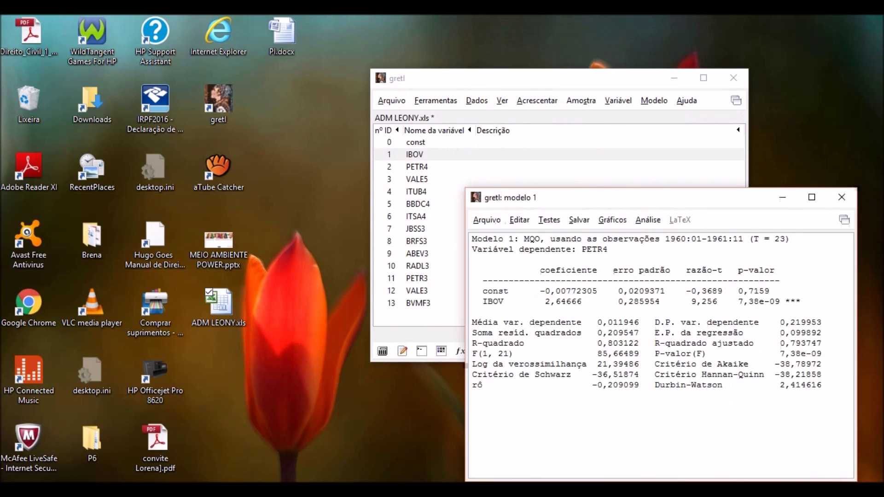
left_click(821, 171)
left_click(654, 100)
left_click(677, 117)
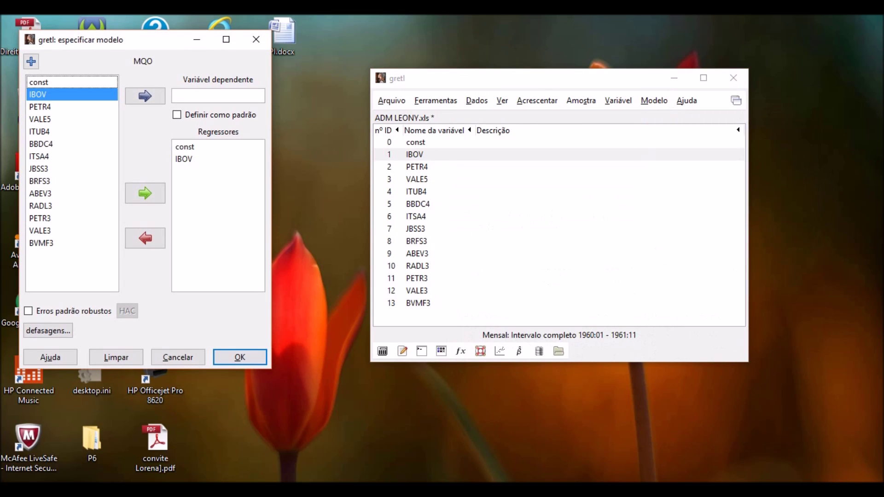
left_click_drag(138, 30, 530, 53)
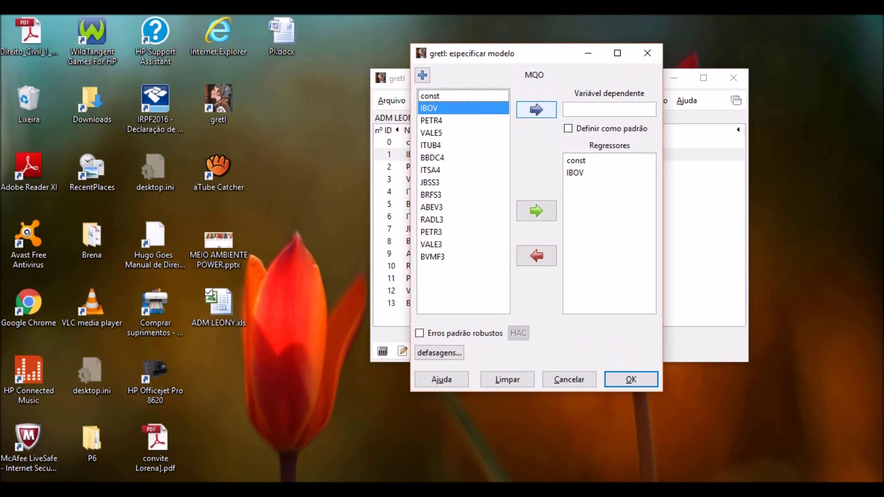
left_click(431, 120)
left_click(537, 110)
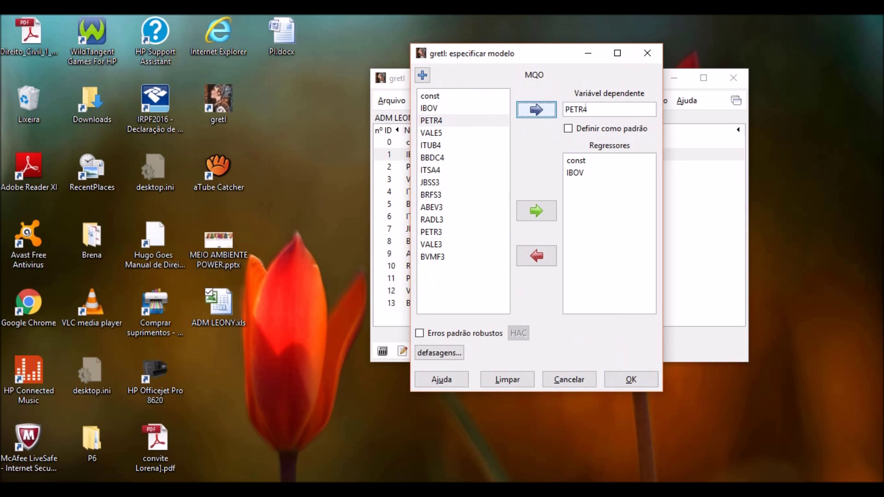
key("Return")
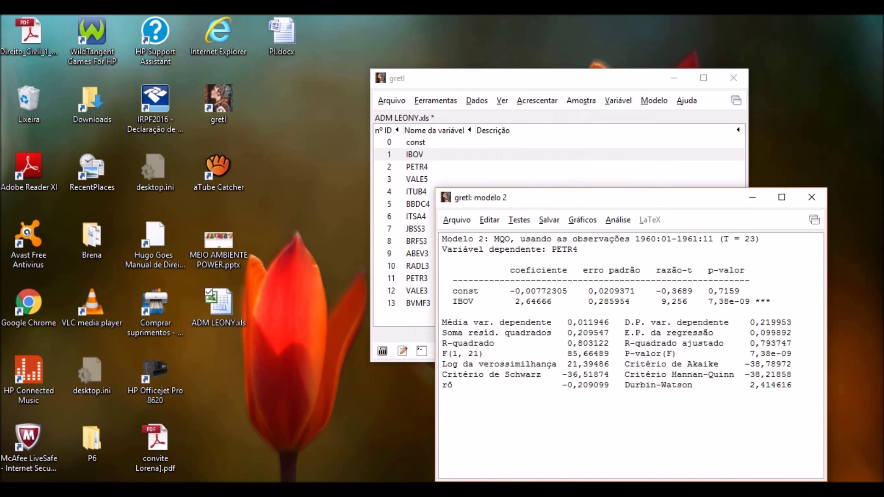
Copy the IBOV coefficient from the model 2 results
left_click_drag(553, 197, 471, 66)
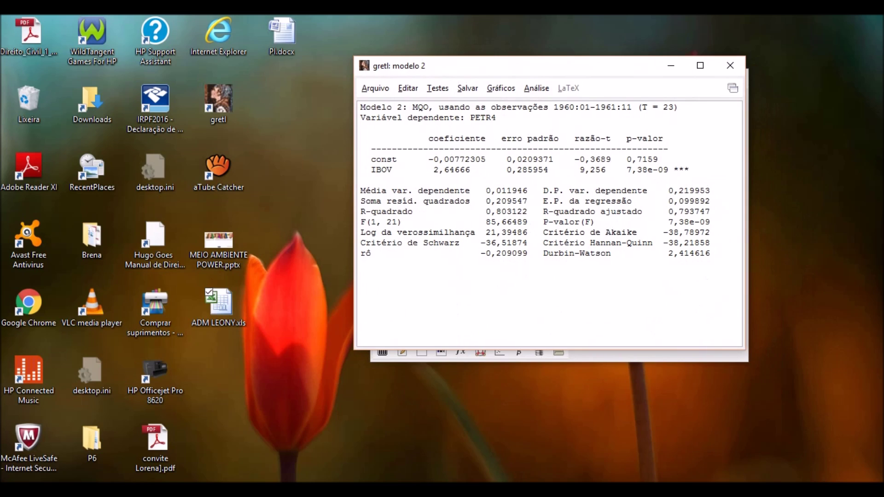
left_click_drag(433, 170, 470, 170)
right_click(469, 175)
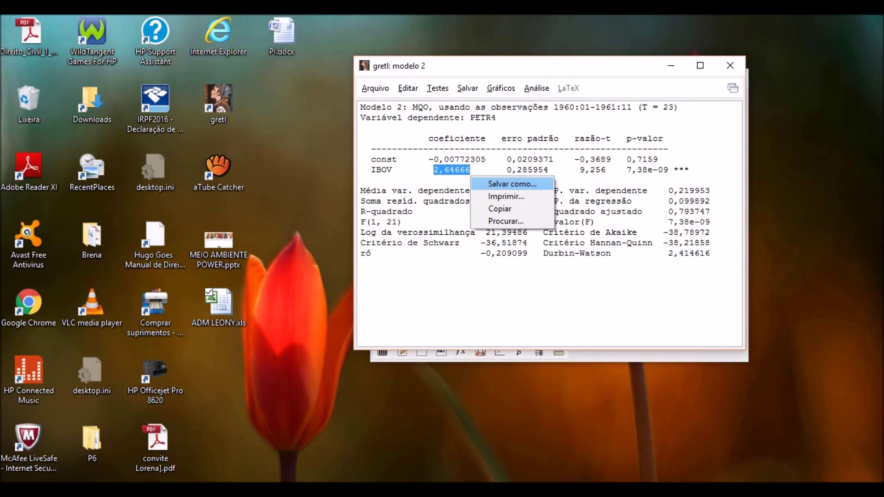
left_click(493, 207)
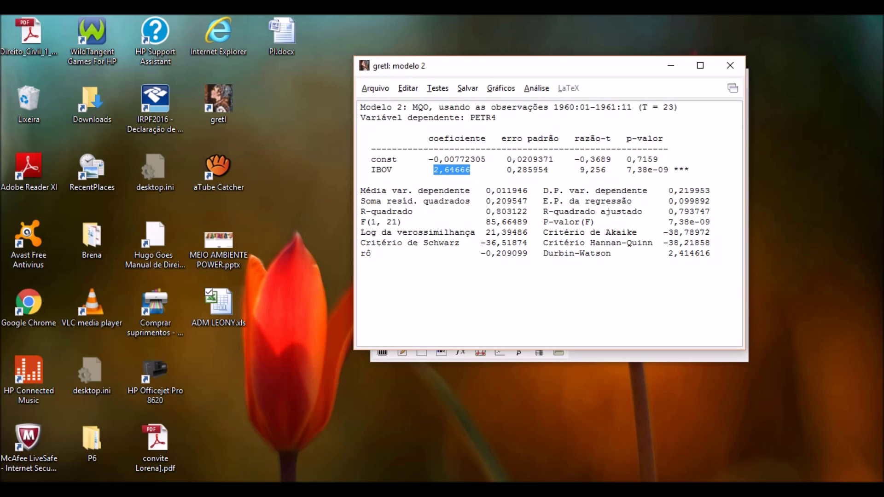
Switch to ADM LEONY.xls in Excel and paste 2,64666 as PETR4's beta in cell E2 of the IS e IT sheet
left_click(525, 490)
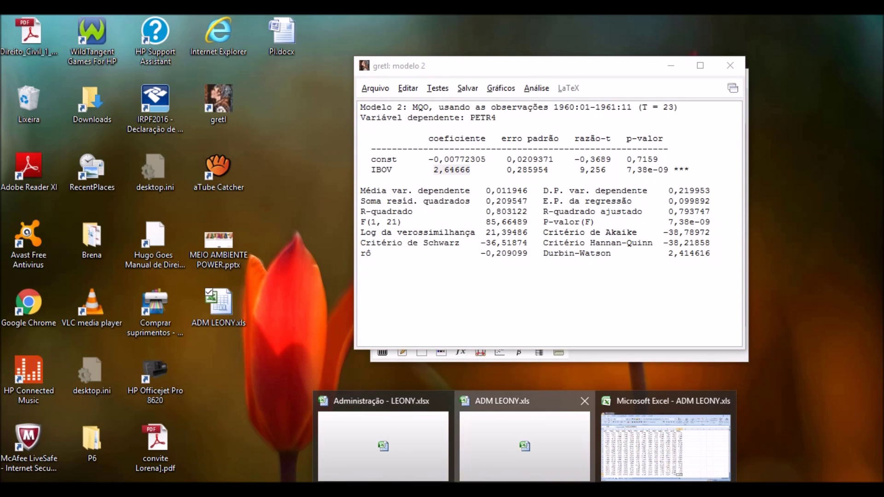
left_click(525, 442)
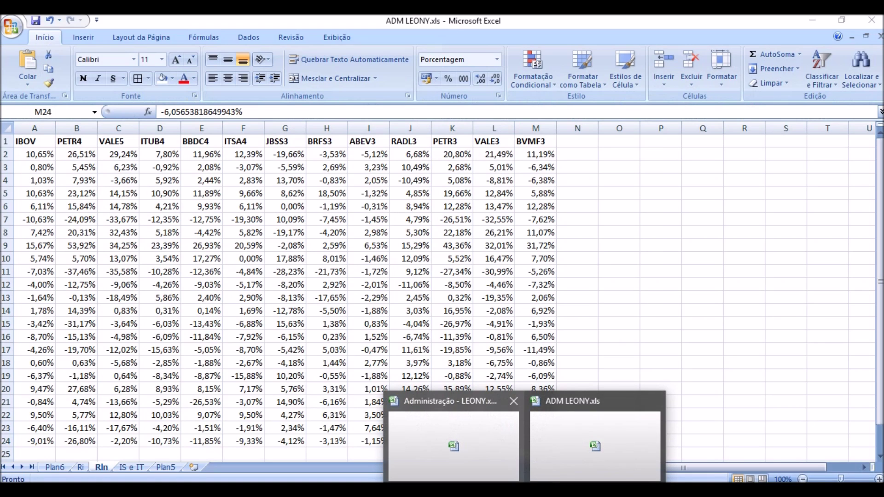
left_click(595, 435)
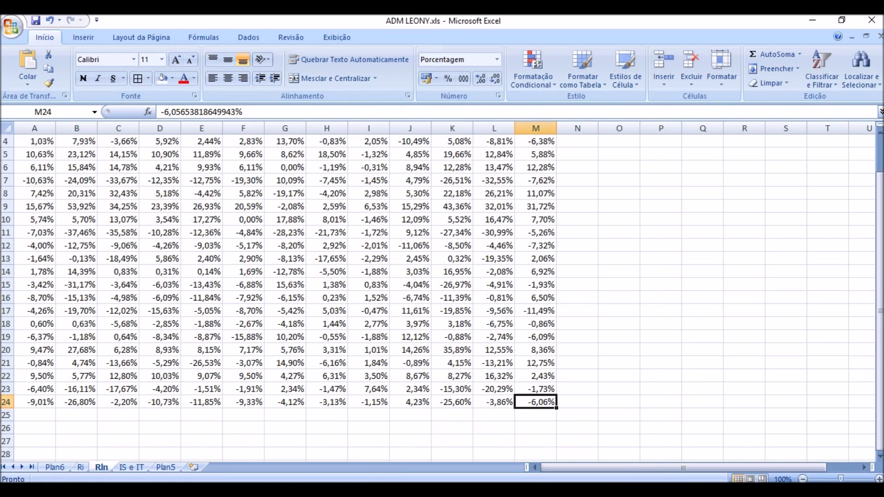
key("ctrl+Page_Down")
key("ctrl+Page_Down")
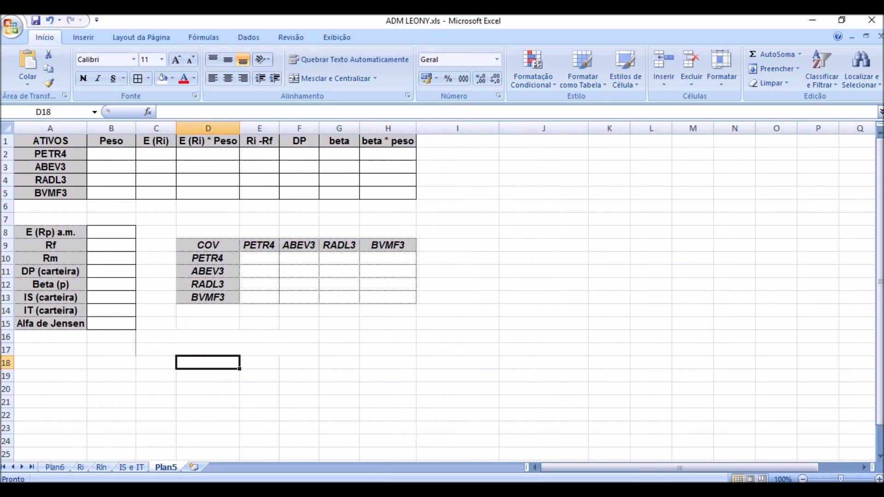
key("ctrl+Page_Up")
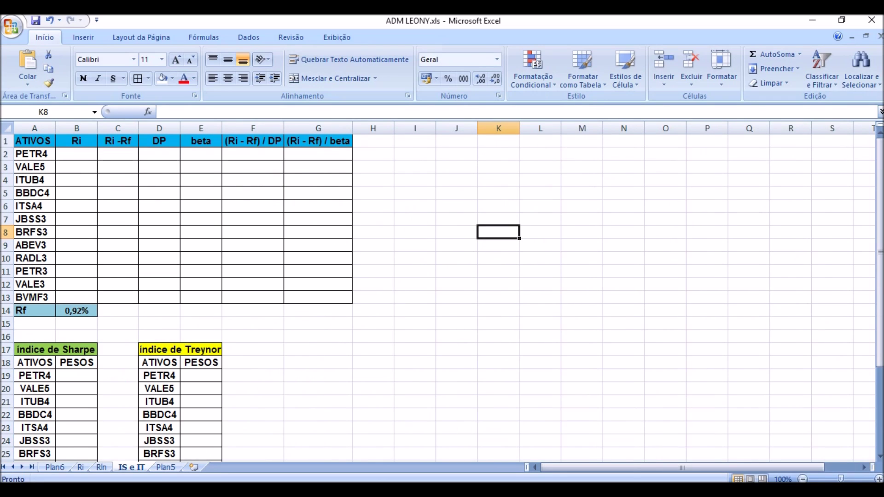
left_click(200, 154)
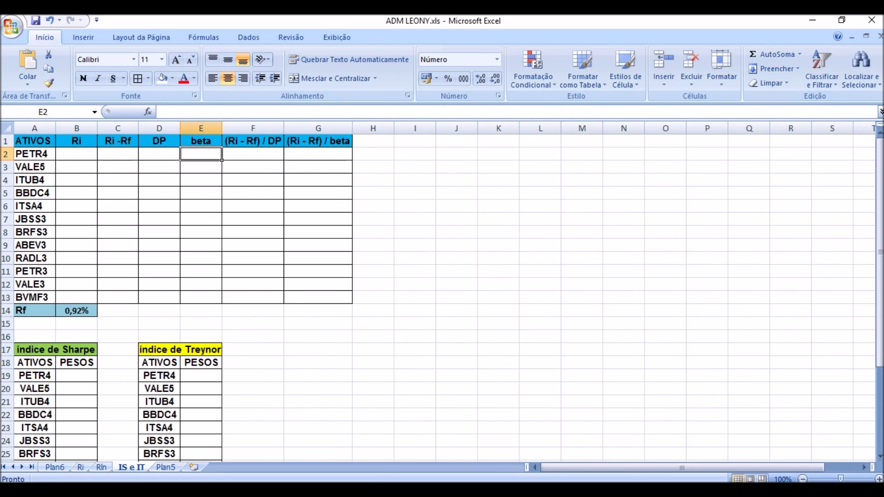
key("ctrl+v")
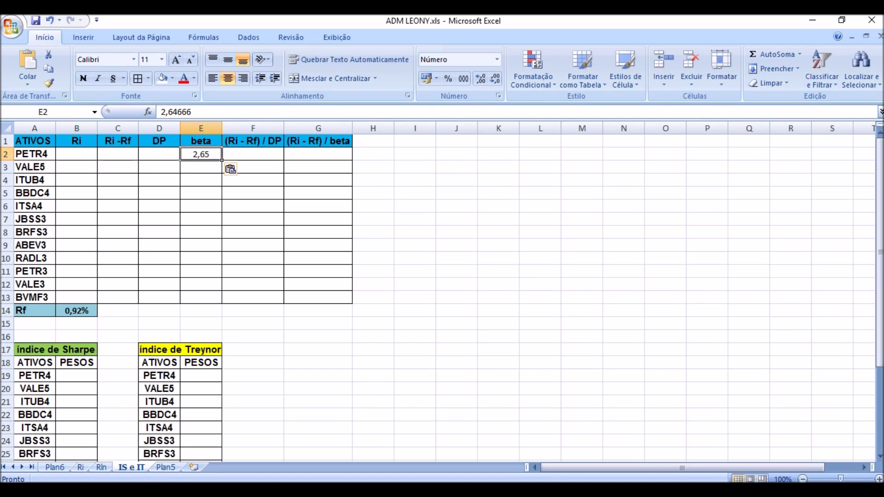
Switch to gretl, minimise the workbook, separate the main and model 2 windows, and open a new MQO model specification
left_click(653, 490)
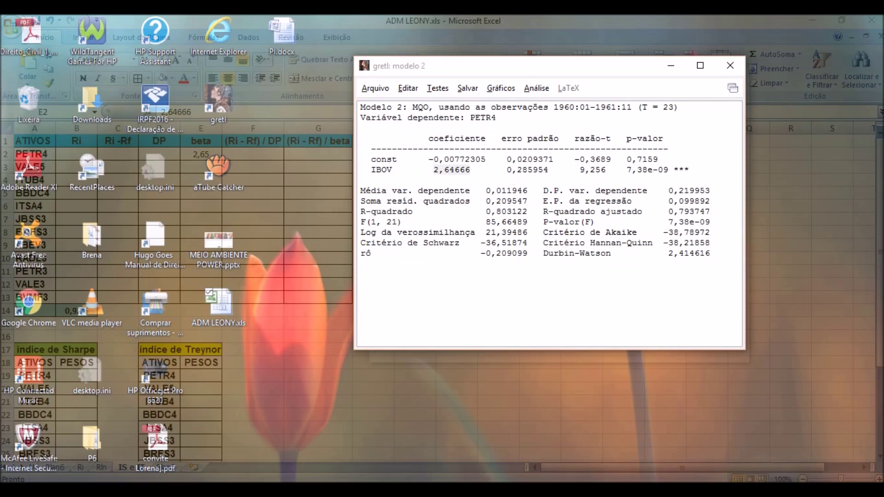
left_click(707, 442)
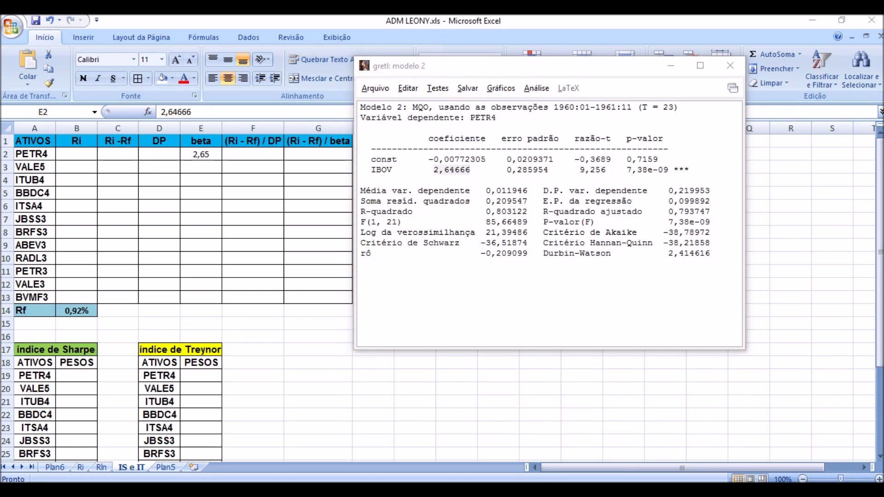
left_click(813, 20)
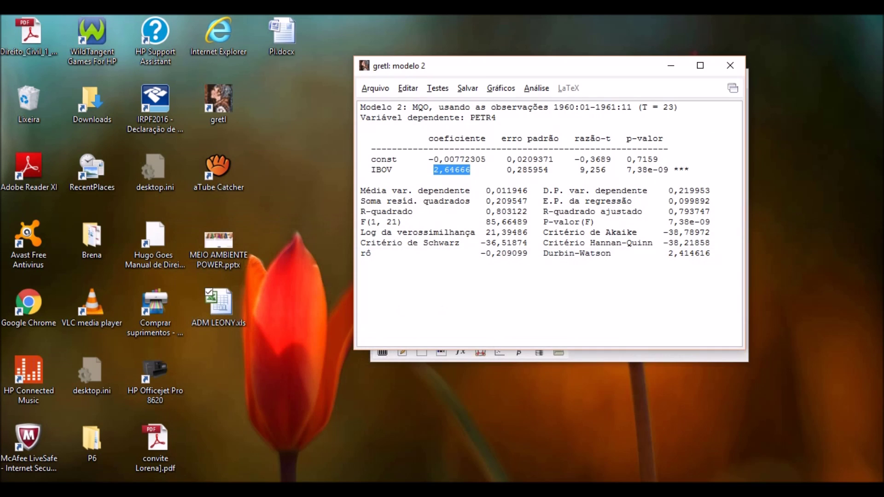
left_click_drag(506, 66, 566, 188)
left_click(438, 79)
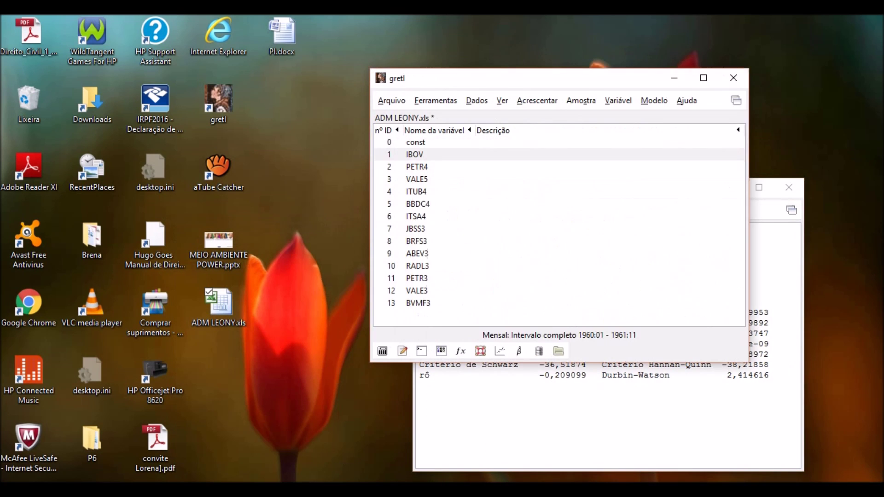
left_click_drag(438, 80, 379, 36)
left_click(601, 59)
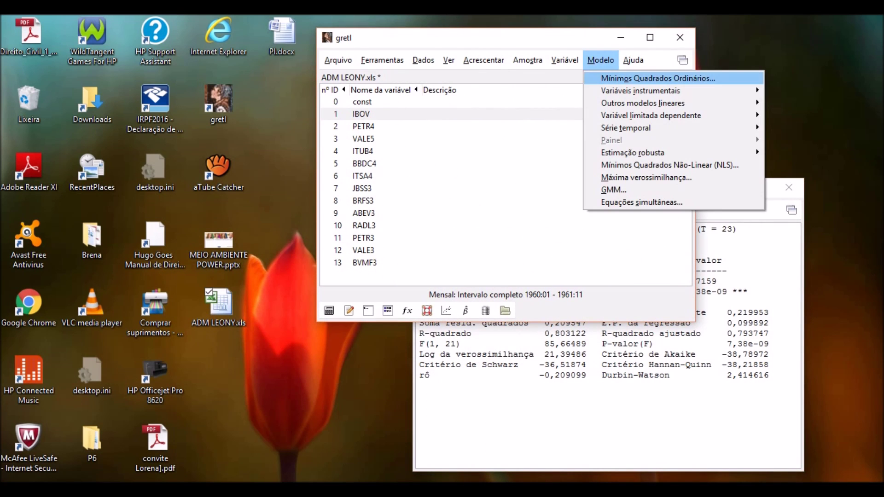
left_click(617, 79)
left_click_drag(138, 73, 525, 58)
Try VALE5, ITUB4 and BBDC4 in turn as the MQO dependent variable, and close the specification without estimating
left_click(461, 138)
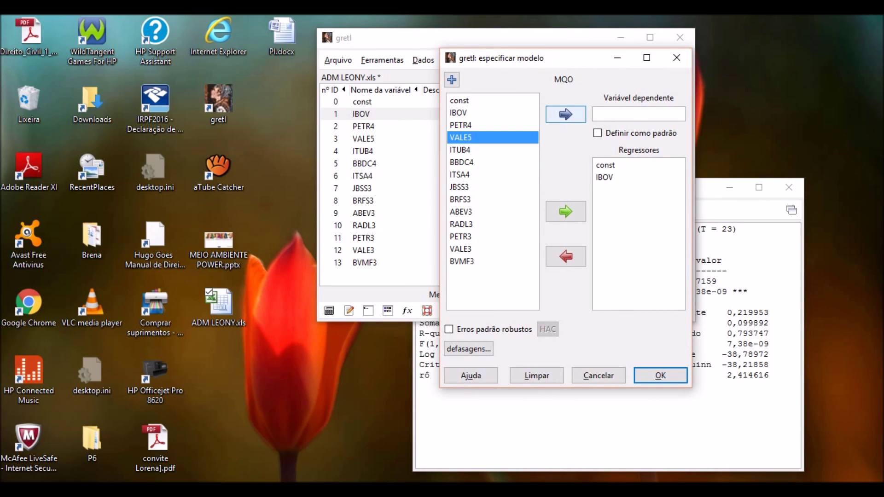
left_click(566, 114)
left_click(460, 150)
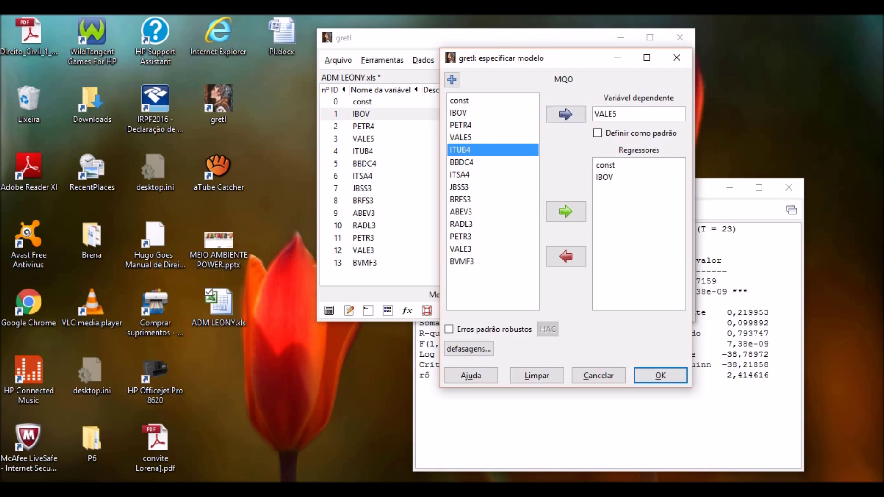
left_click(565, 114)
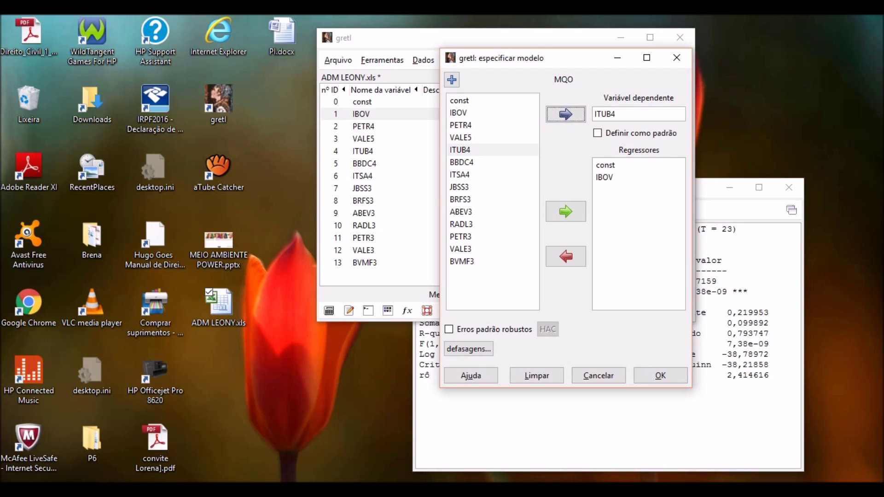
left_click(462, 162)
left_click(566, 114)
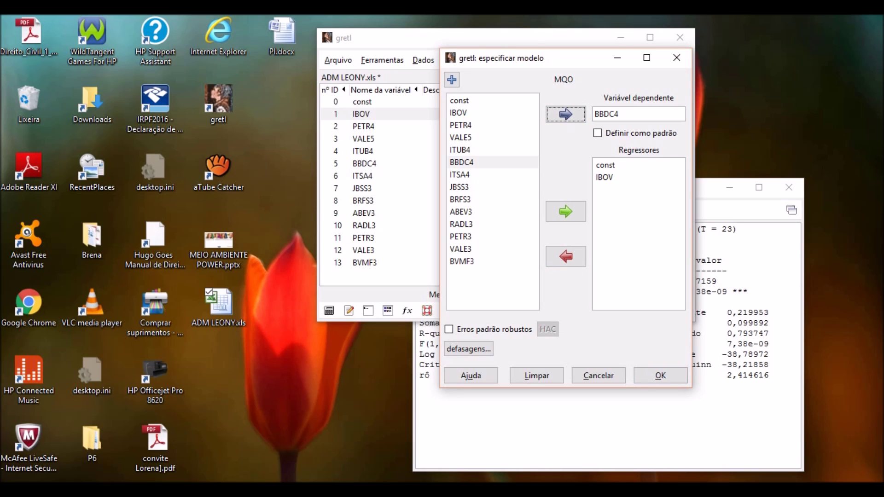
left_click(677, 58)
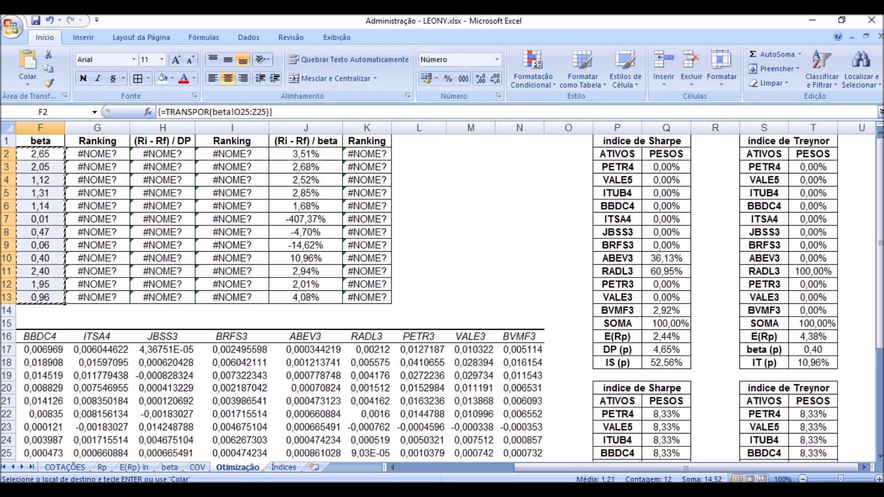
Switch to ADM LEONY.xls and paste the betas copied from Administração - LEONY.xlsx as values into E2:E13 of the IS e IT sheet
key("alt+Tab")
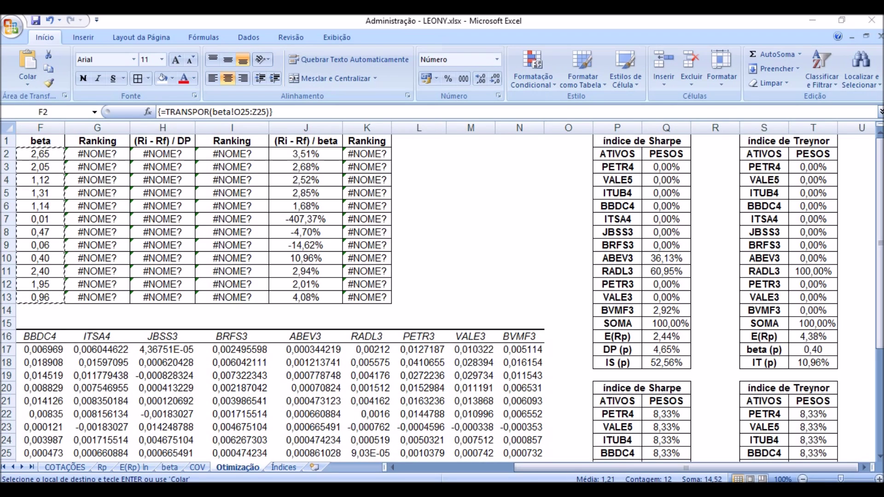
mouse_move(595, 442)
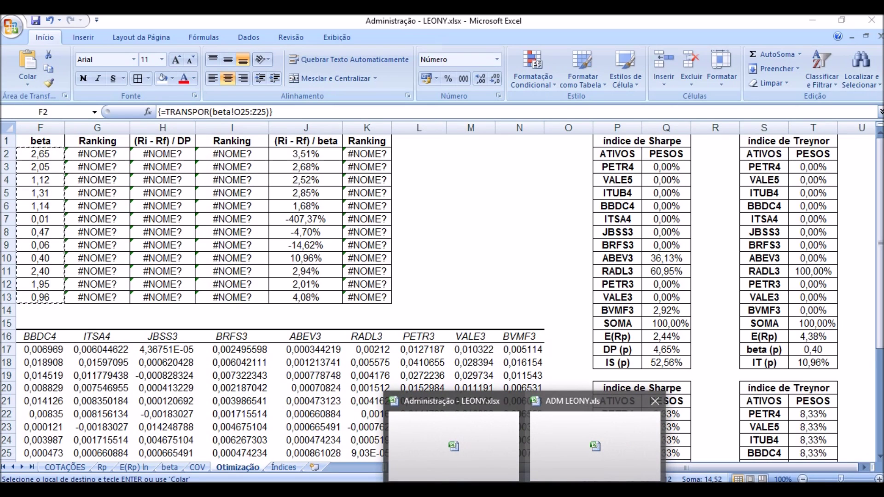
left_click(595, 442)
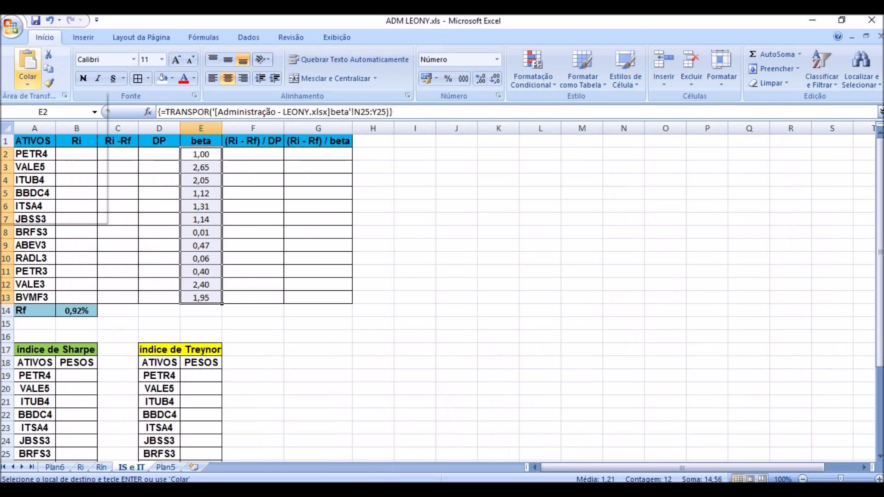
left_click(28, 84)
left_click(41, 128)
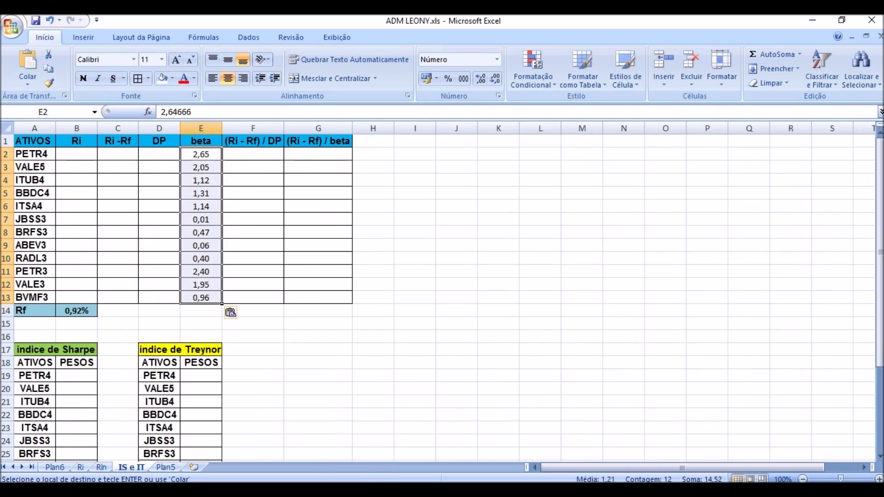
left_click(318, 232)
left_click_drag(202, 154, 202, 297)
Show the Rln sheet, then close the model 2 results and gretl without saving the command log
left_click(101, 467)
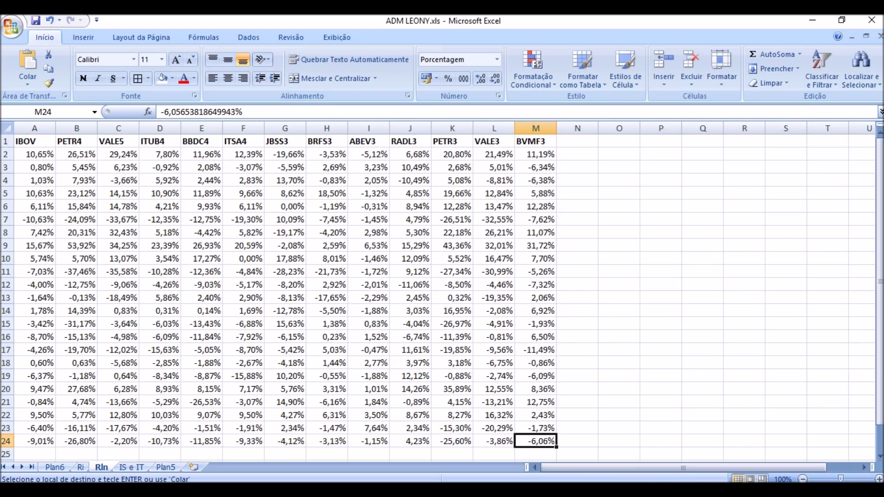
left_click(653, 491)
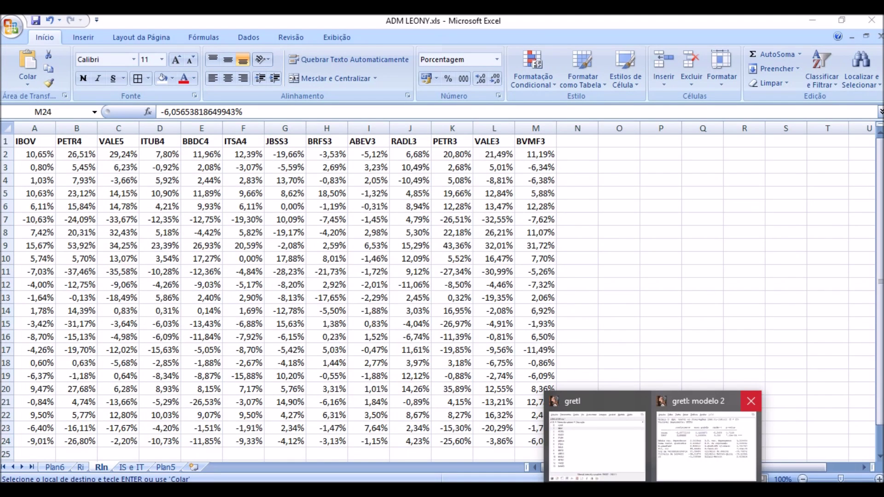
left_click(751, 401)
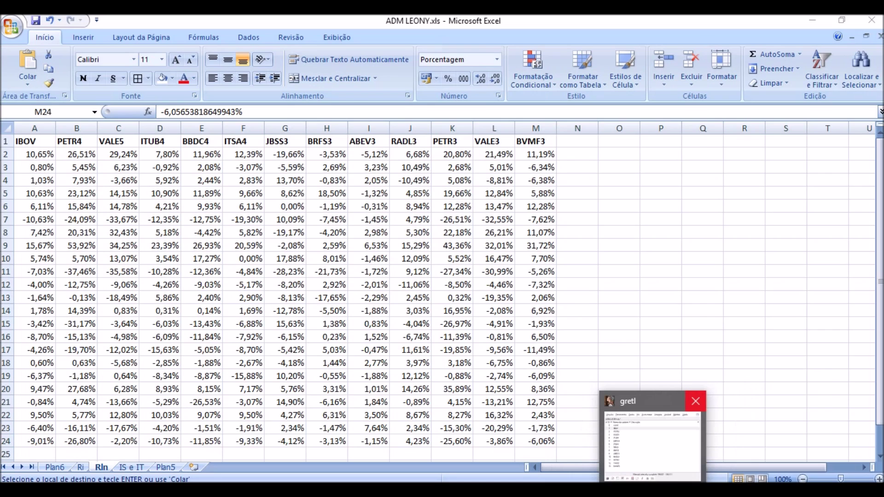
left_click(695, 402)
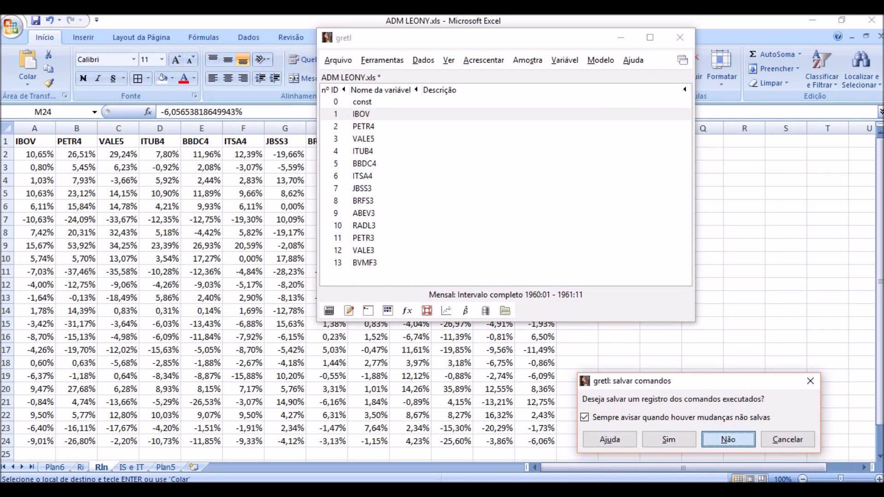
left_click(729, 439)
left_click(509, 222)
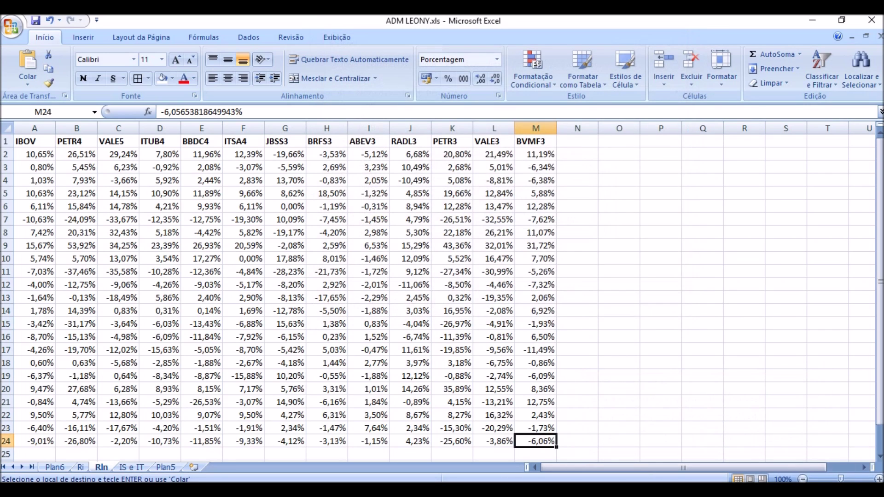
left_click(577, 376)
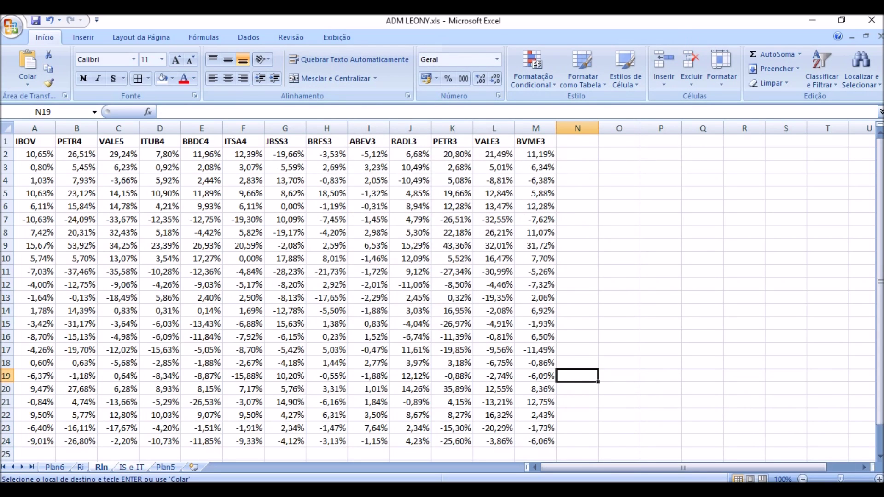
Fill the Ri column B2:B13 on the IS e IT sheet with the array formula =TRANSPOR(Ri!B14:M14)
left_click(131, 468)
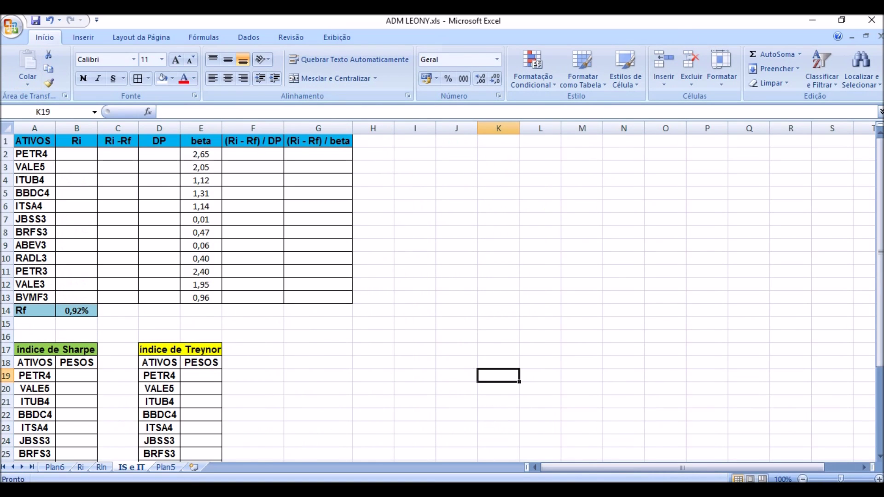
left_click_drag(201, 153, 201, 297)
left_click_drag(76, 154, 97, 304)
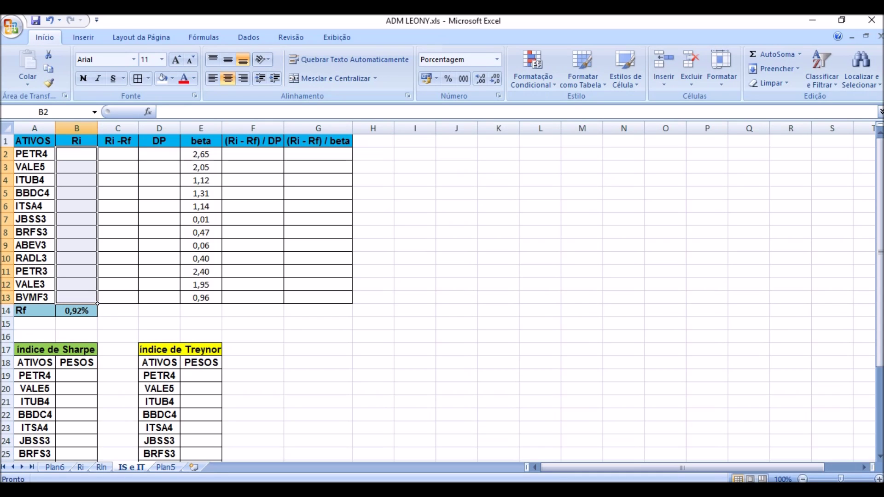
type("=")
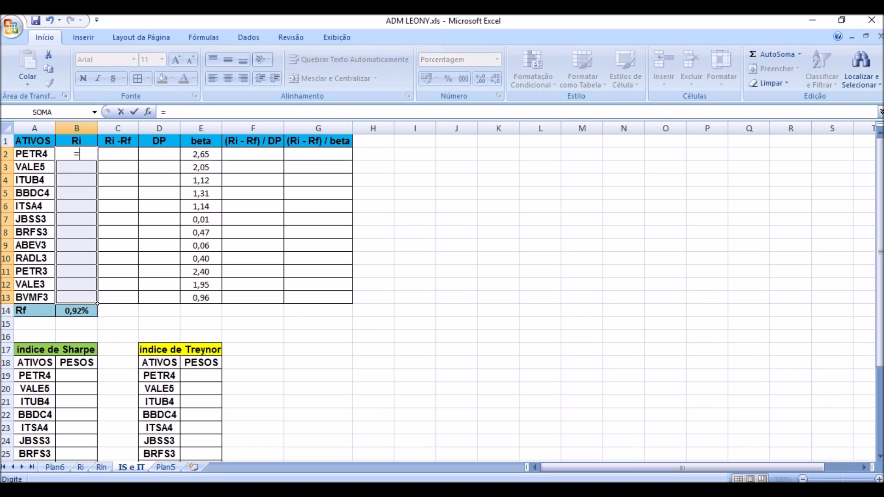
type("transpor")
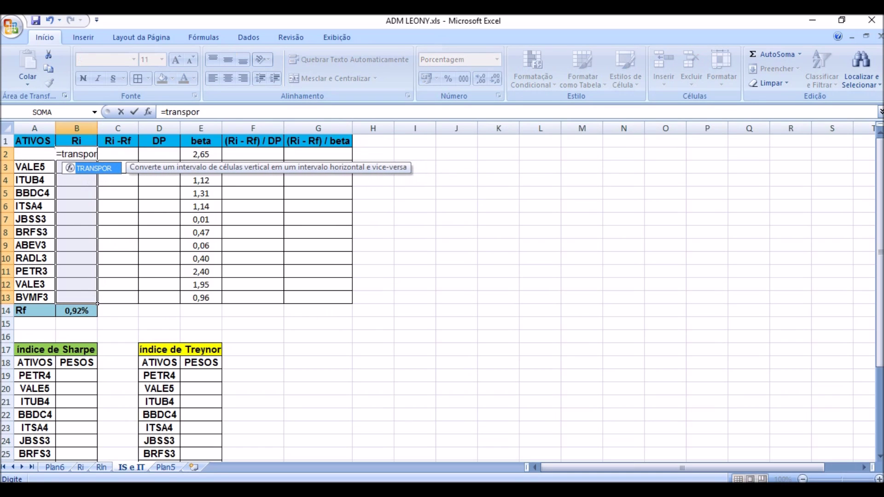
type("(")
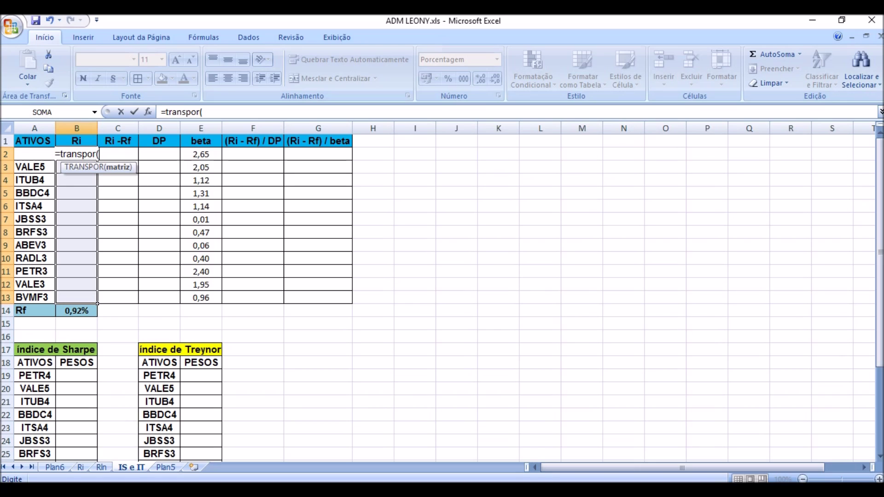
left_click(81, 468)
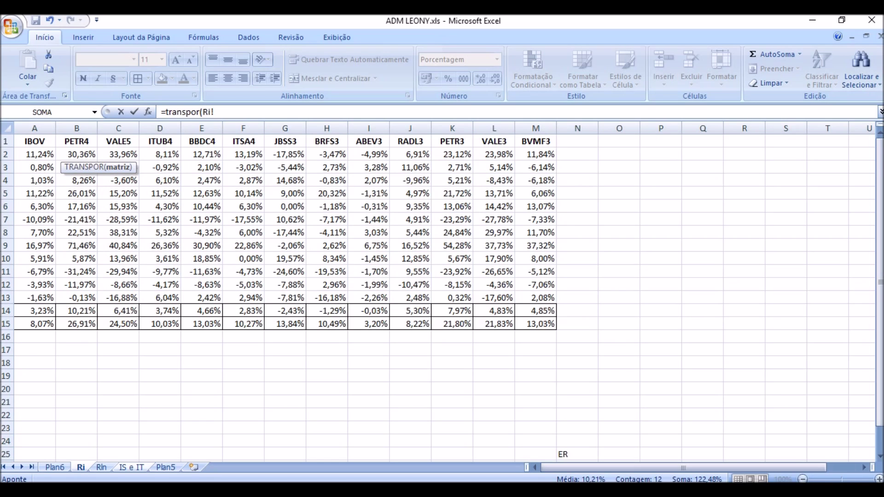
left_click_drag(69, 311, 555, 315)
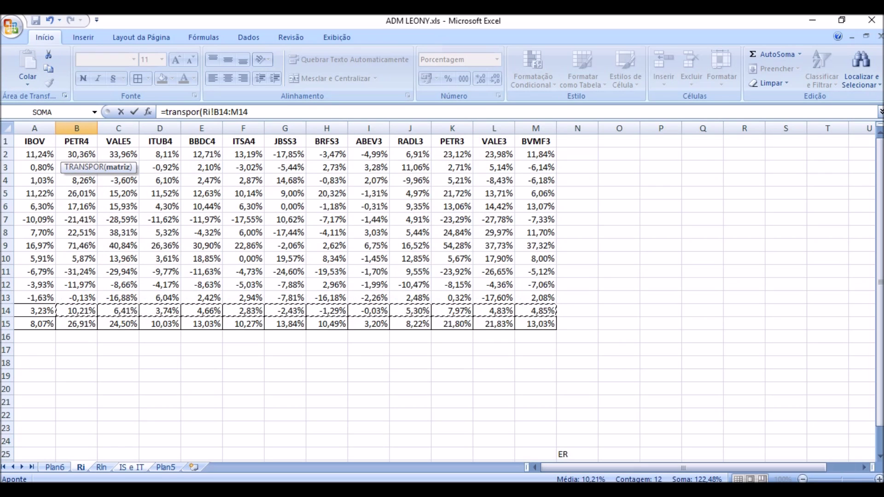
key("ctrl+shift+Return")
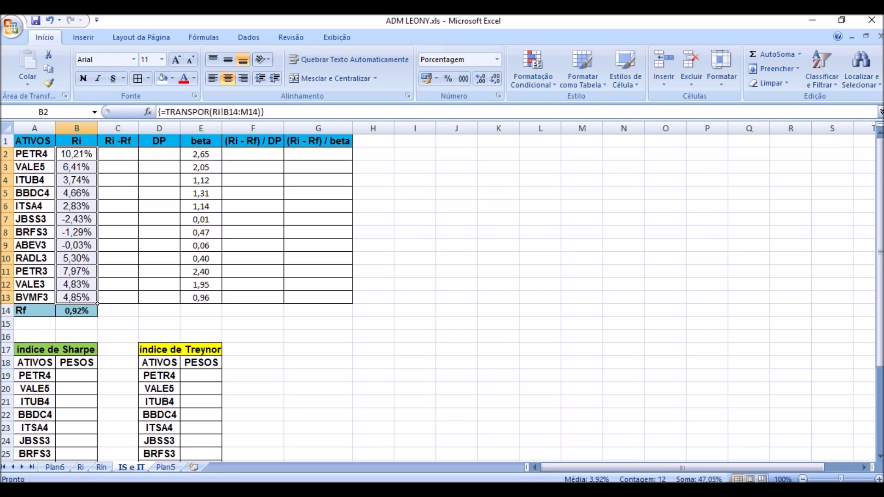
Begin the Ri - Rf formula for PETR4 in C2, subtracting the risk-free rate as =B2-B14
left_click(134, 157)
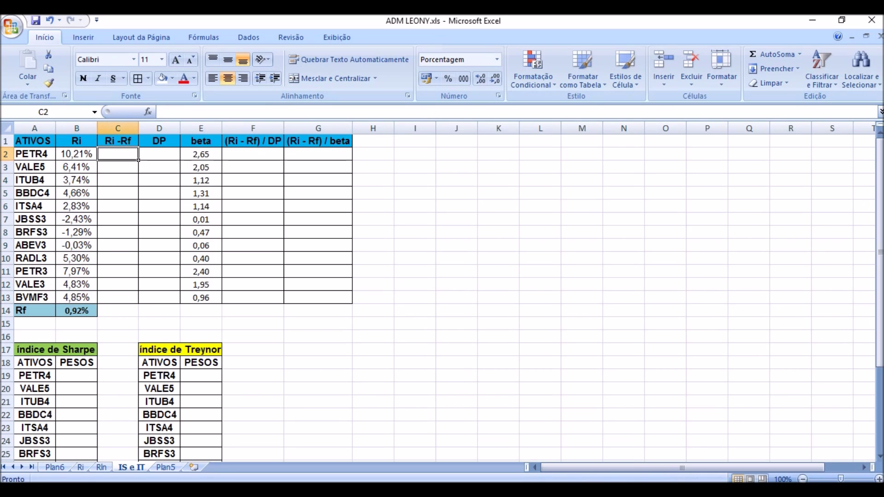
left_click(76, 311)
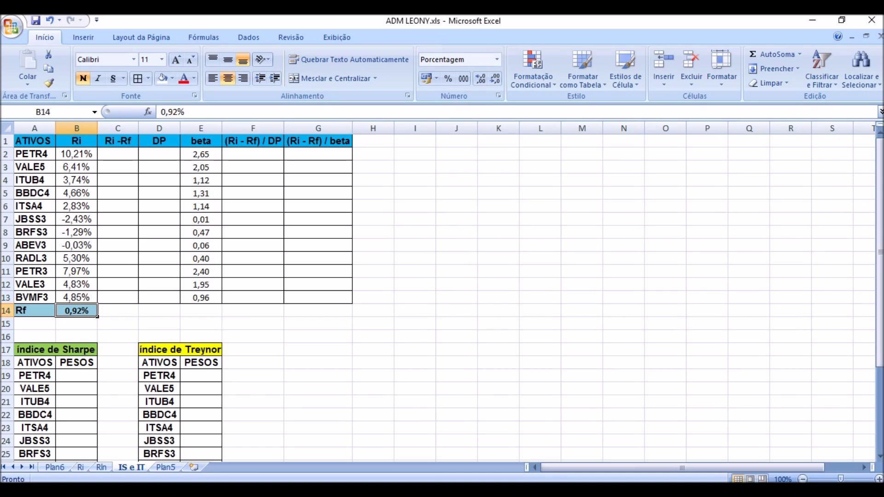
left_click(118, 154)
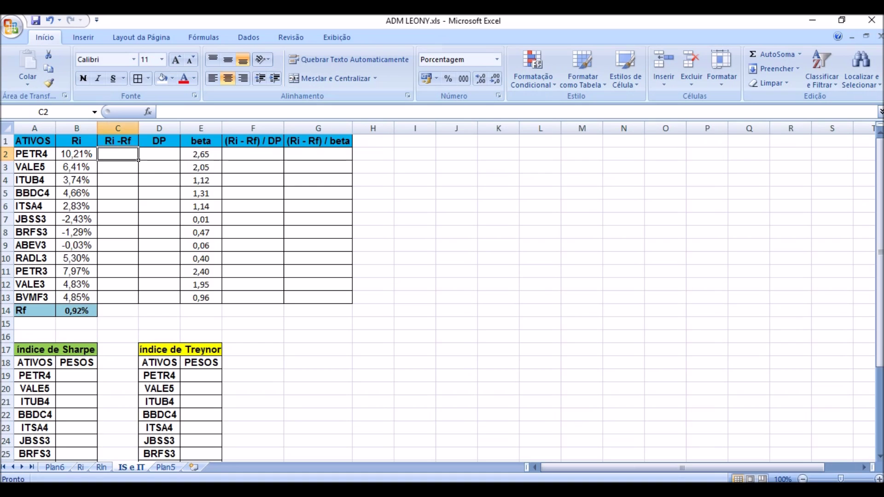
type("=")
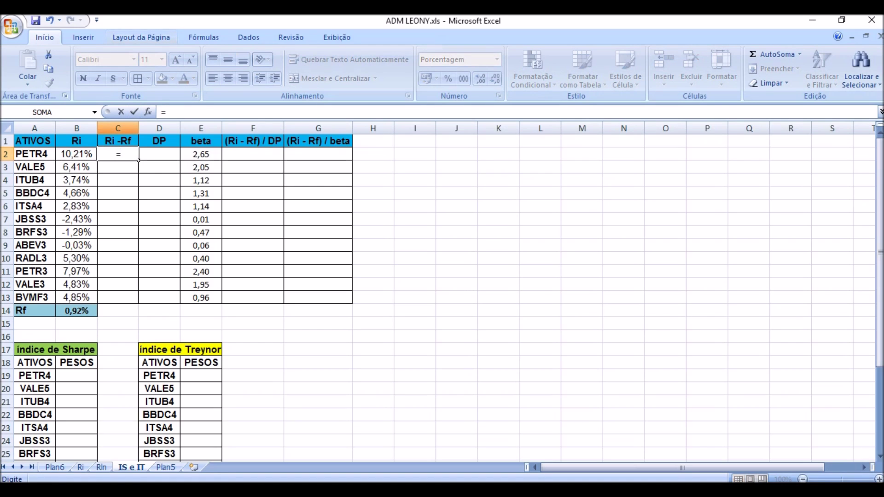
key("Left")
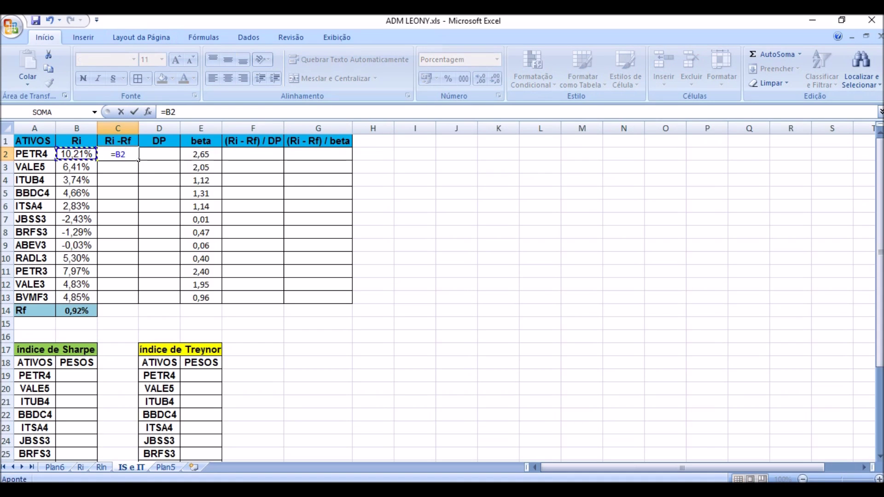
type("-")
key("Left")
key("ctrl+Down")
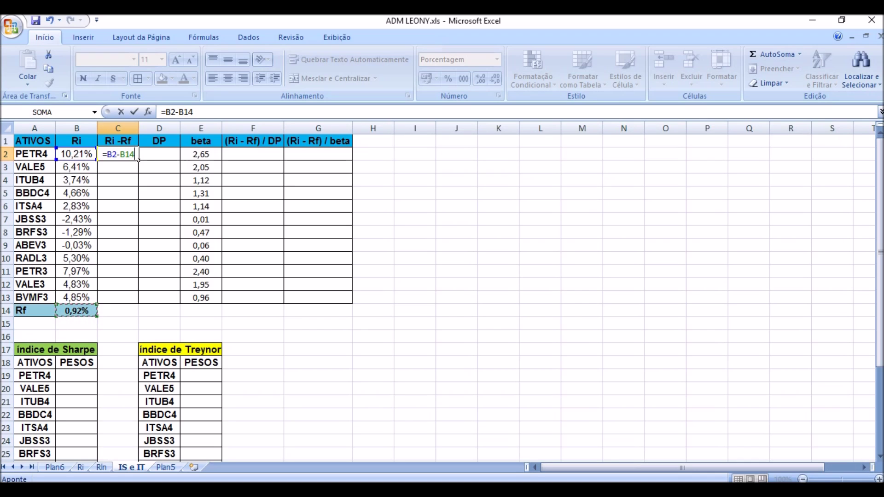
Make the Rf reference absolute as $B$14 in the C2 formula and fill it down to C13
key("F2")
key("Left")
key("Left")
key("Left")
type("$")
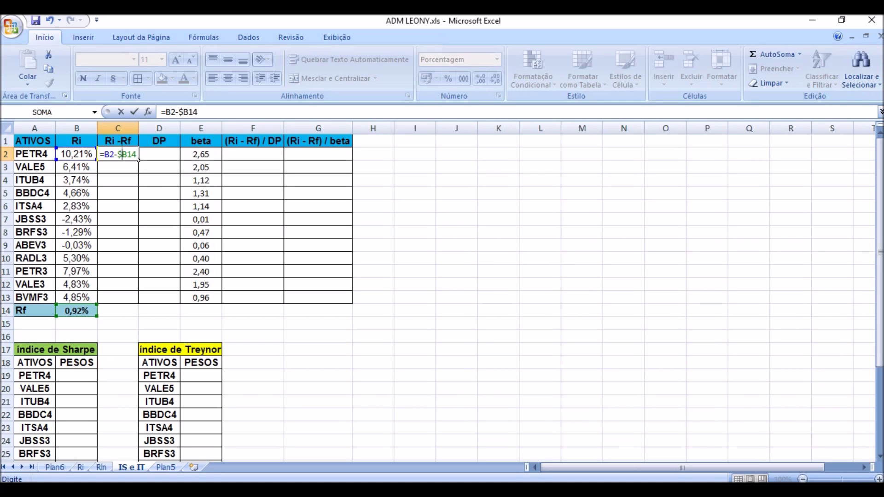
left_click(127, 154)
type("$")
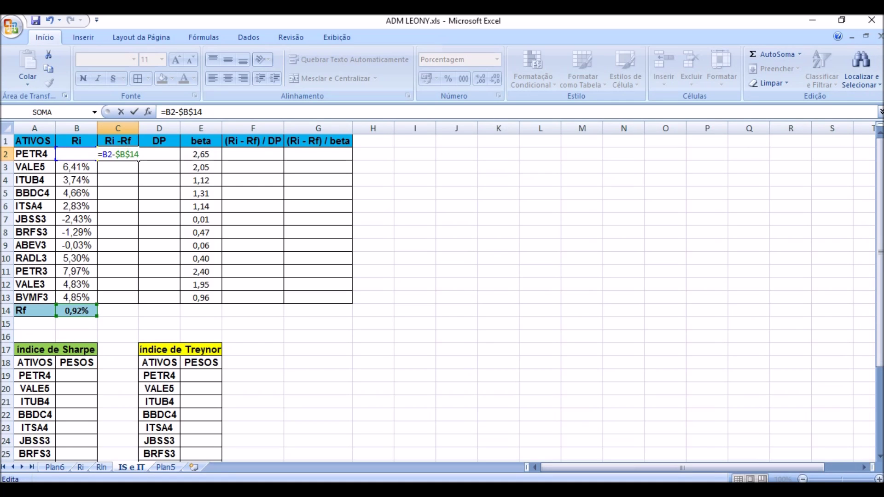
key("Return")
left_click(129, 155)
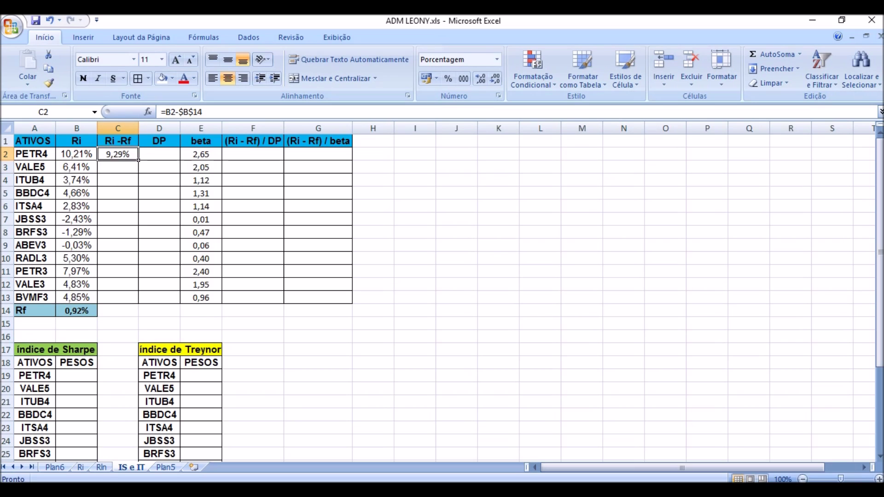
left_click_drag(138, 160, 139, 304)
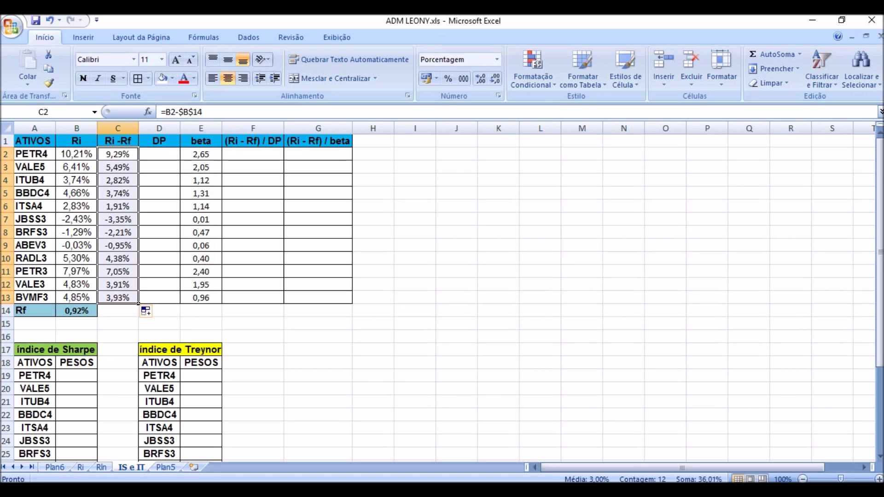
Fill the DP column D2:D13 with the array formula =TRANSPOR(Ri!B15:M15)
left_click_drag(159, 154, 159, 297)
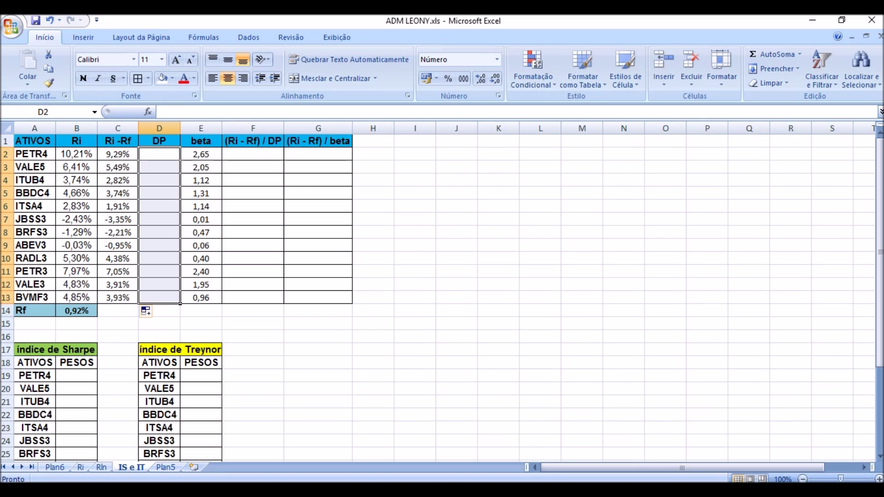
type("=tra")
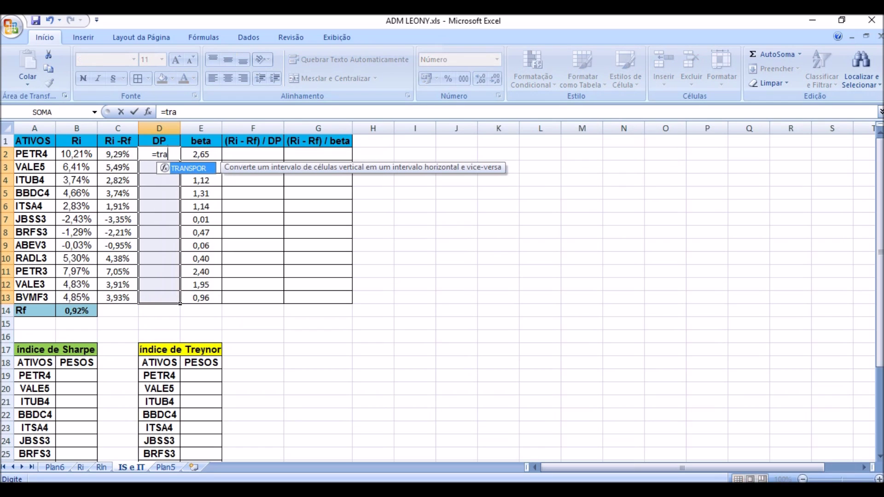
type("nspo")
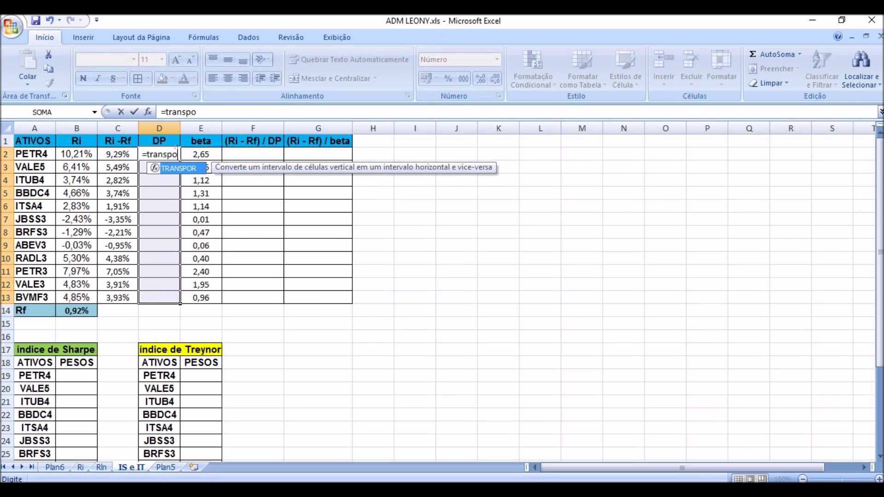
type("r(")
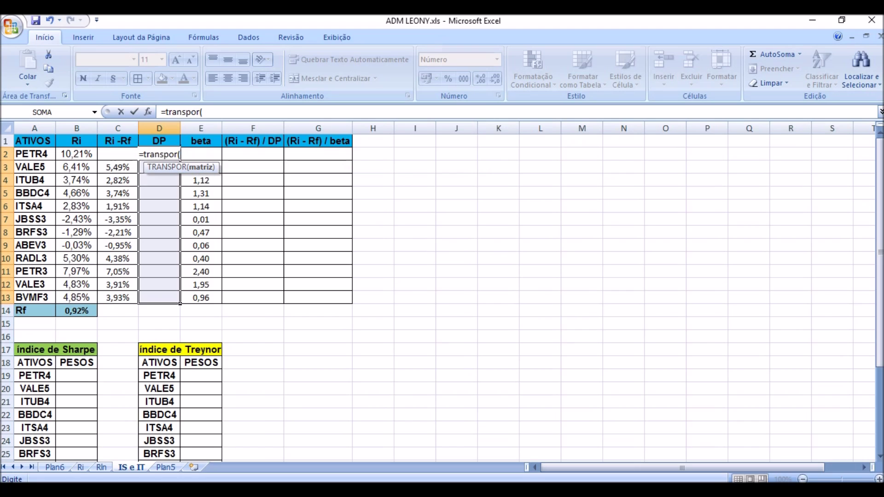
left_click(81, 467)
left_click_drag(536, 324, 58, 327)
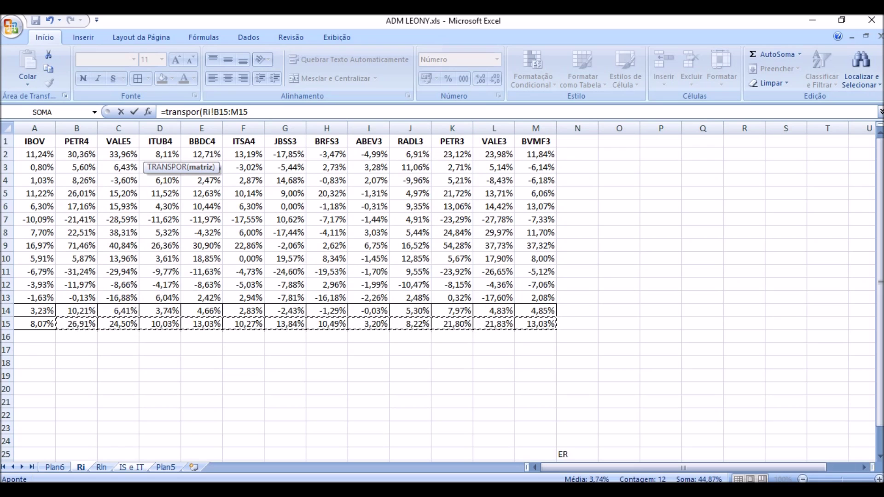
key("ctrl+shift+Return")
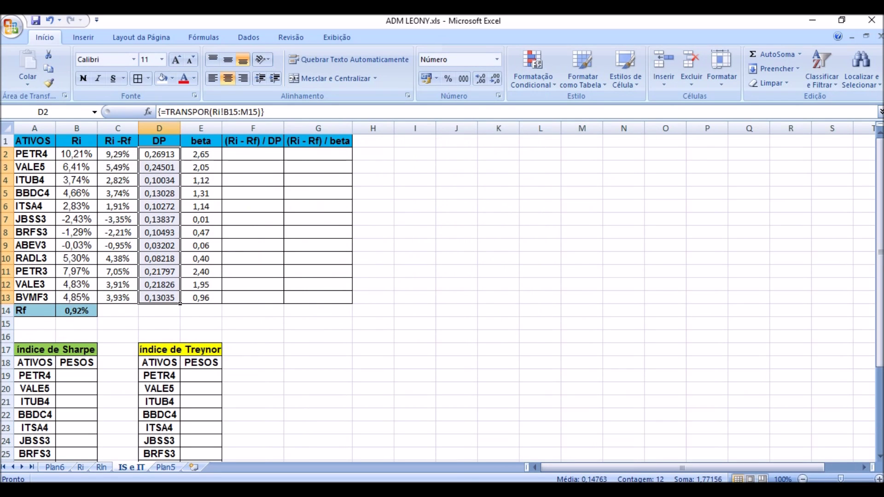
left_click(373, 362)
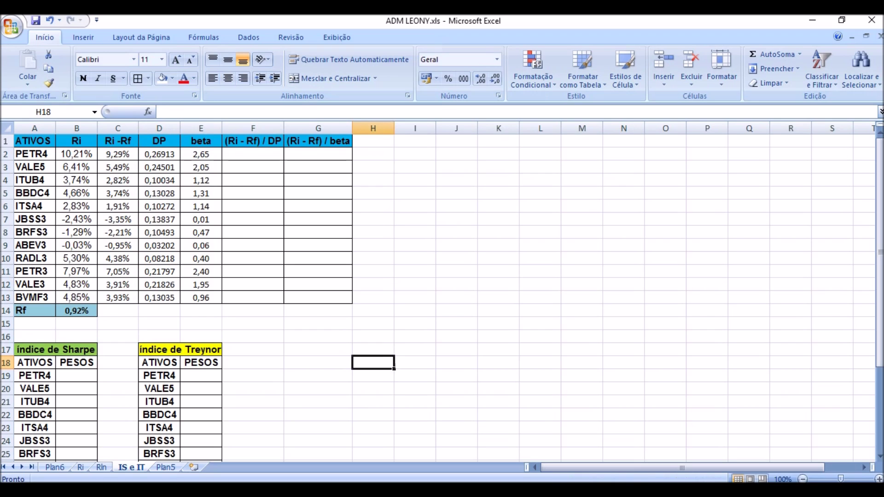
left_click_drag(118, 141, 138, 304)
left_click_drag(160, 141, 180, 303)
left_click_drag(201, 141, 217, 302)
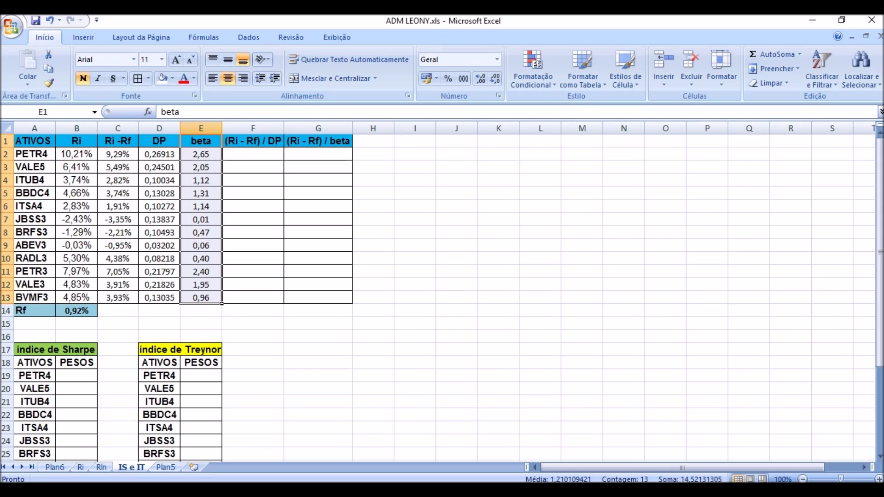
Calculate (Ri - Rf) / DP with =C2/D2 in F2 and fill the formula down to F13
left_click(253, 154)
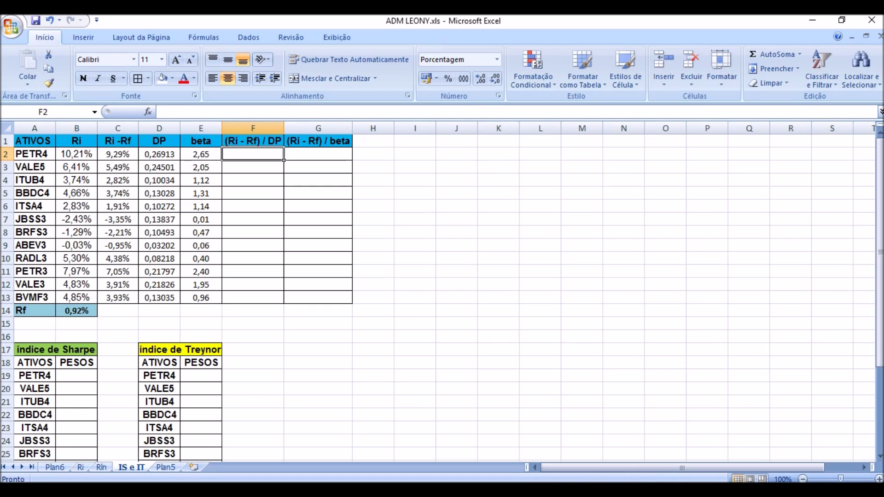
type("=")
key("Left")
key("Left")
key("Left")
type("/")
key("Left")
key("Left")
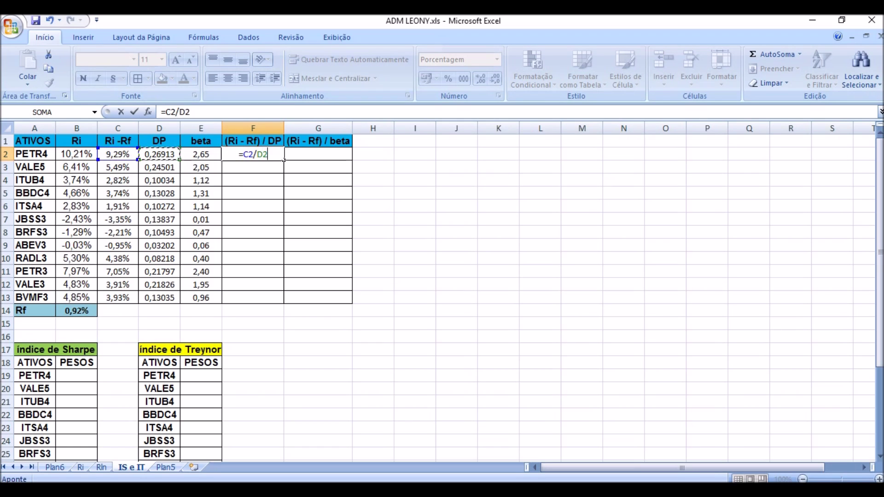
key("Return")
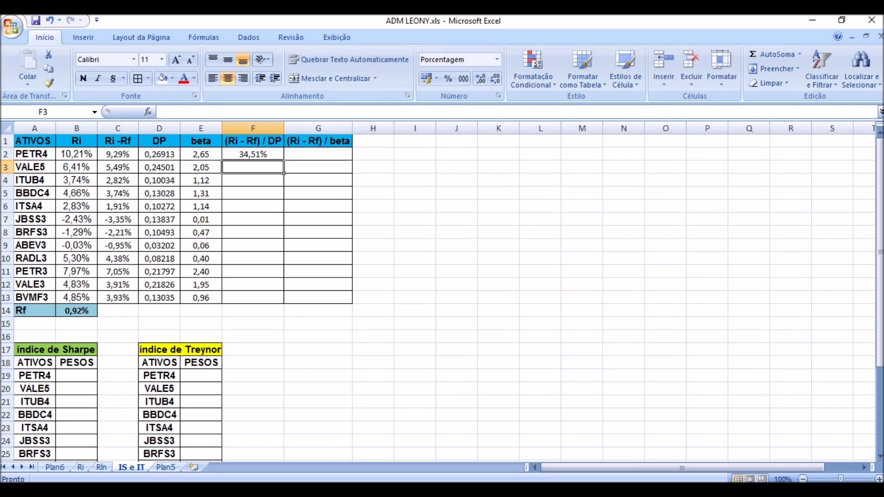
left_click(253, 154)
left_click_drag(284, 161, 284, 305)
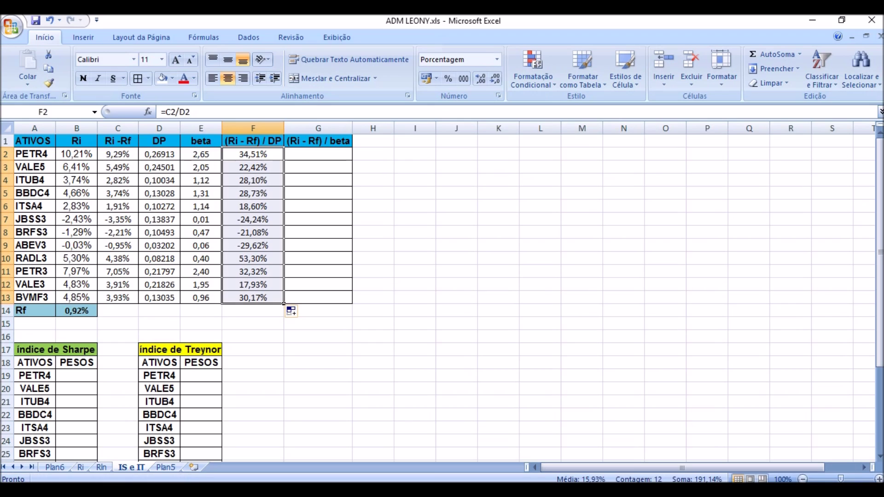
Calculate (Ri - Rf) / beta with =C2/E2 in G2 and fill the formula down to G13
key("Right")
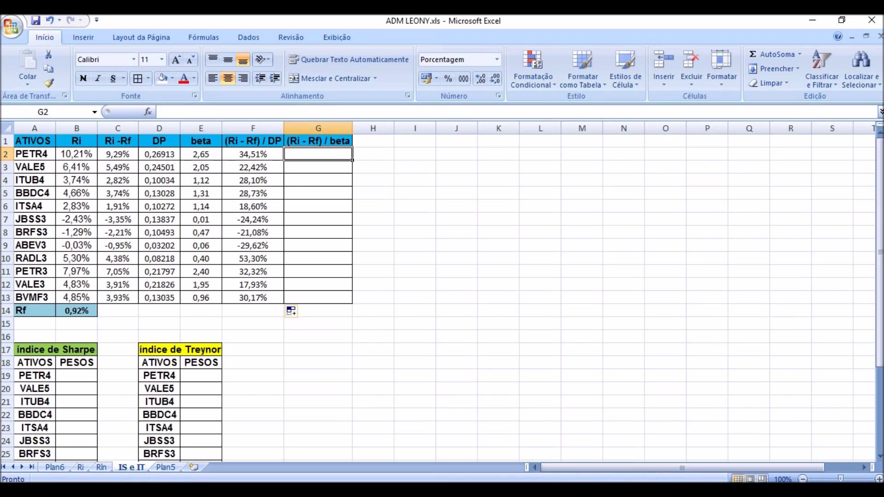
type("=")
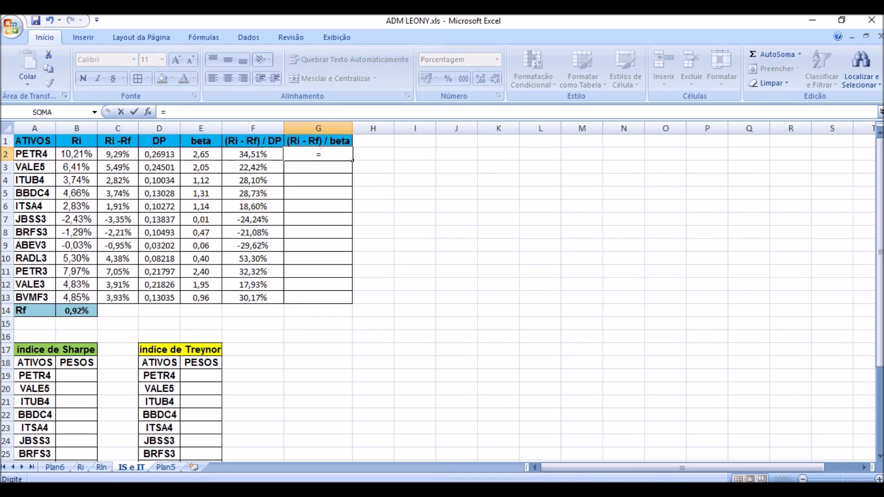
key("Left")
key("Left")
key("Left")
key("Left")
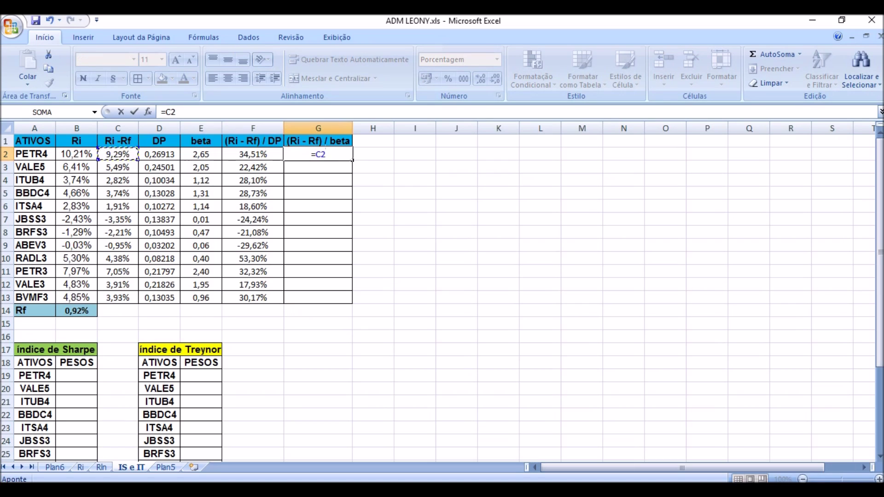
type("/")
key("Left")
key("Left")
key("Return")
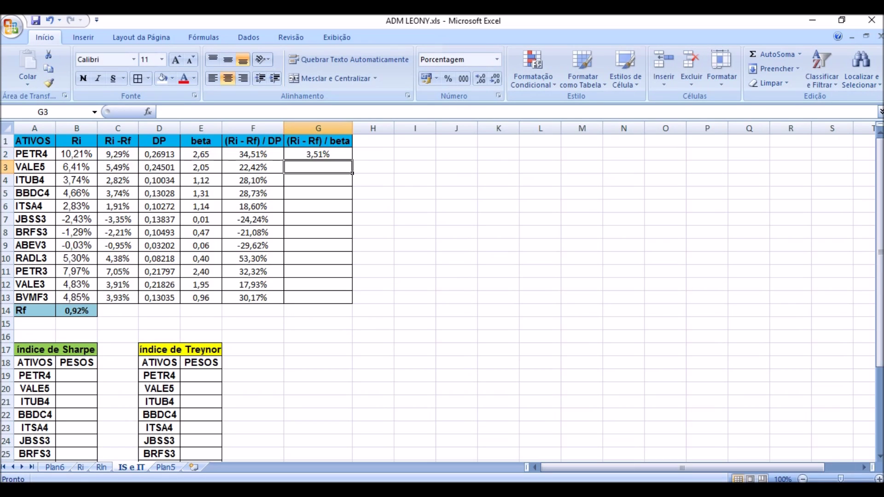
left_click(318, 154)
left_click_drag(352, 160, 352, 302)
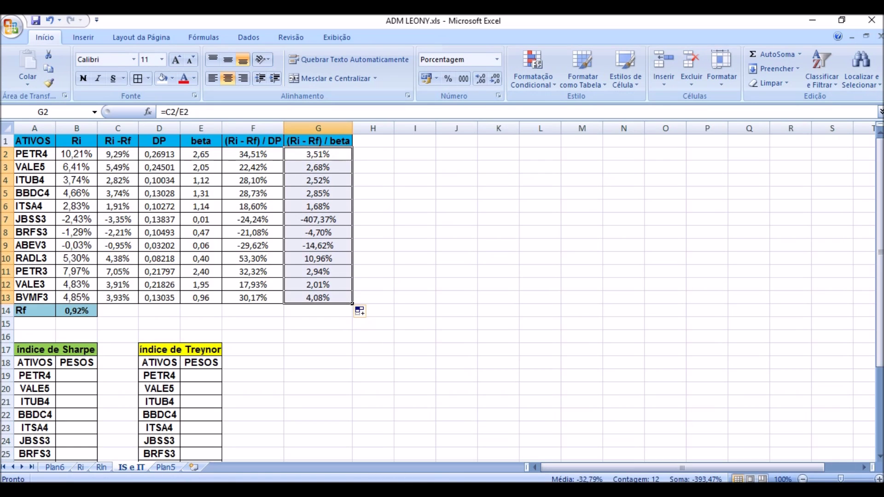
Examine the two ratio columns F and G, and the PESOS cells of the índice de Sharpe and índice de Treynor tables
left_click(415, 271)
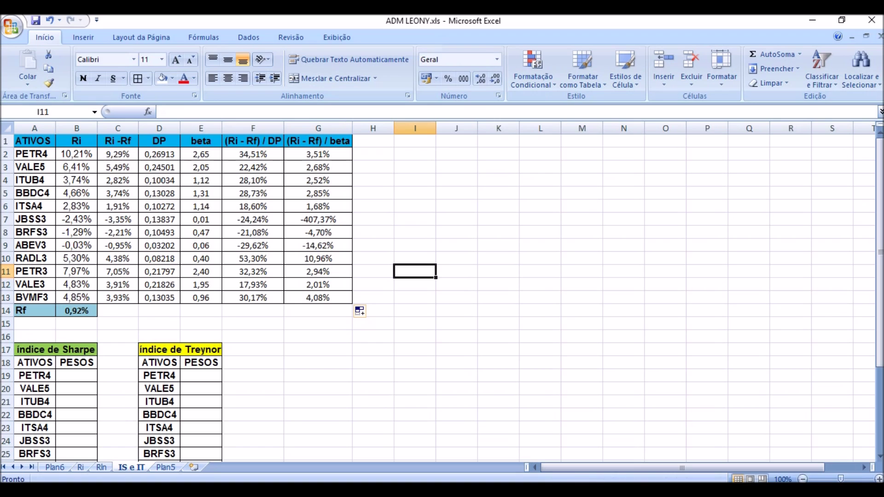
left_click_drag(253, 154, 253, 298)
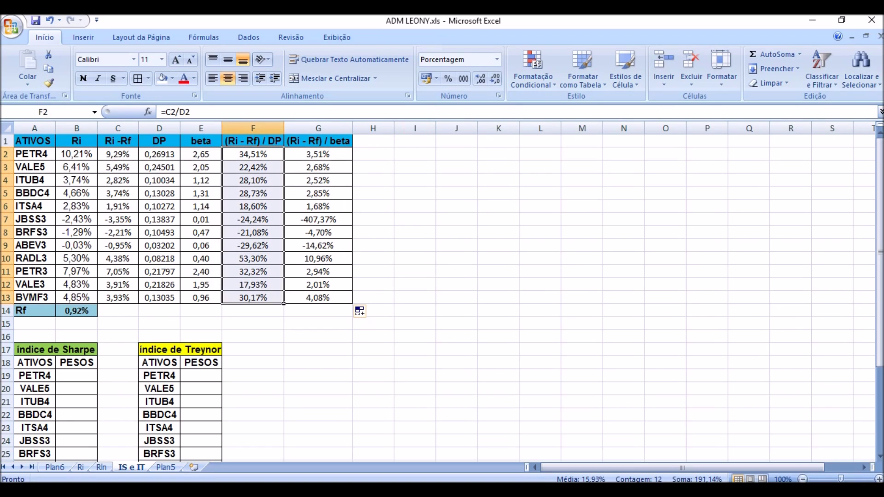
left_click_drag(319, 154, 318, 297)
left_click(624, 232)
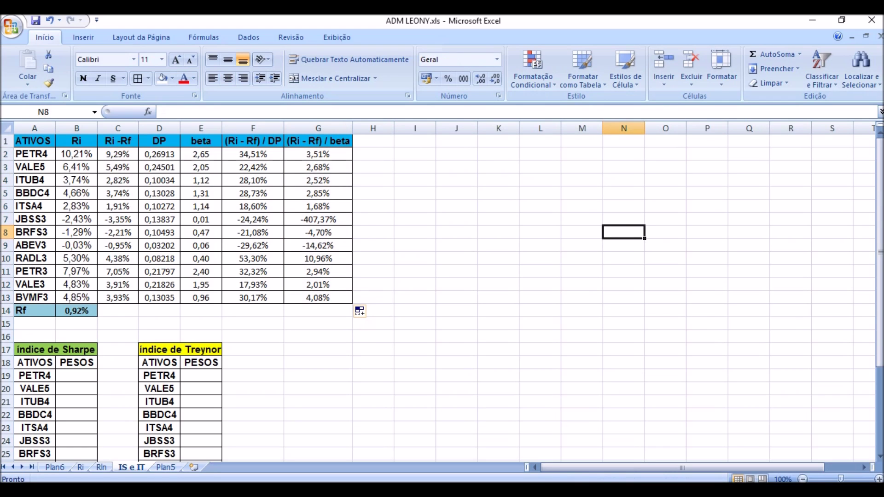
scroll(442, 295, "down", 5)
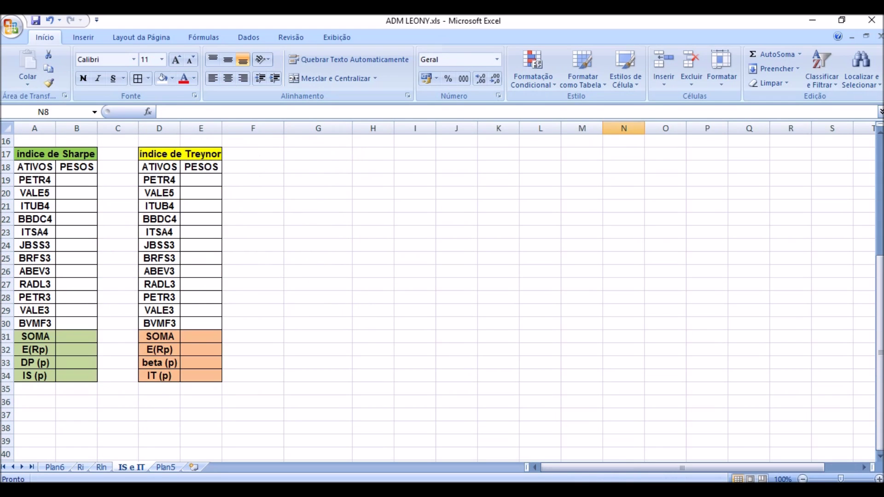
scroll(442, 295, "up", 1)
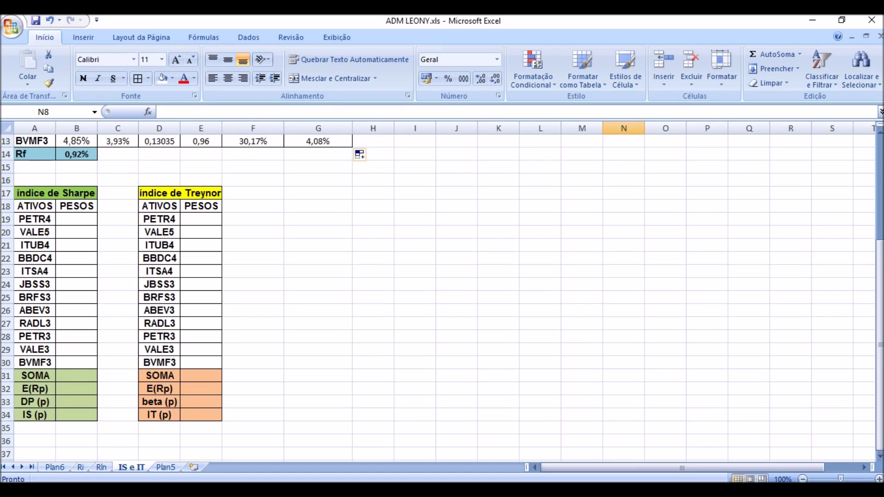
left_click(415, 285)
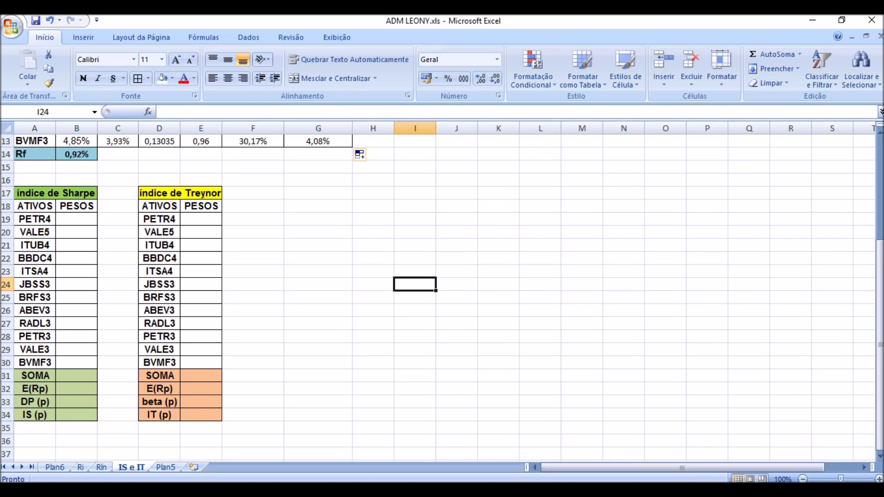
left_click(76, 219)
left_click(76, 232)
left_click(76, 245)
left_click(76, 271)
left_click(76, 258)
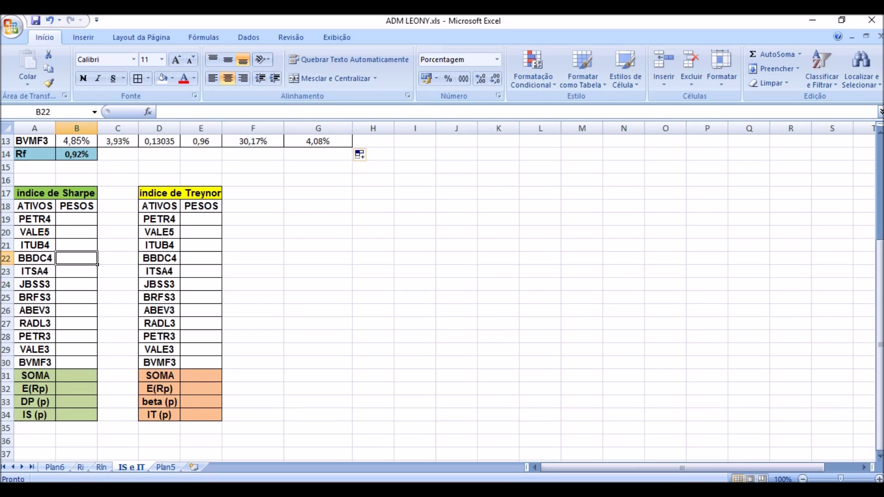
left_click(77, 218)
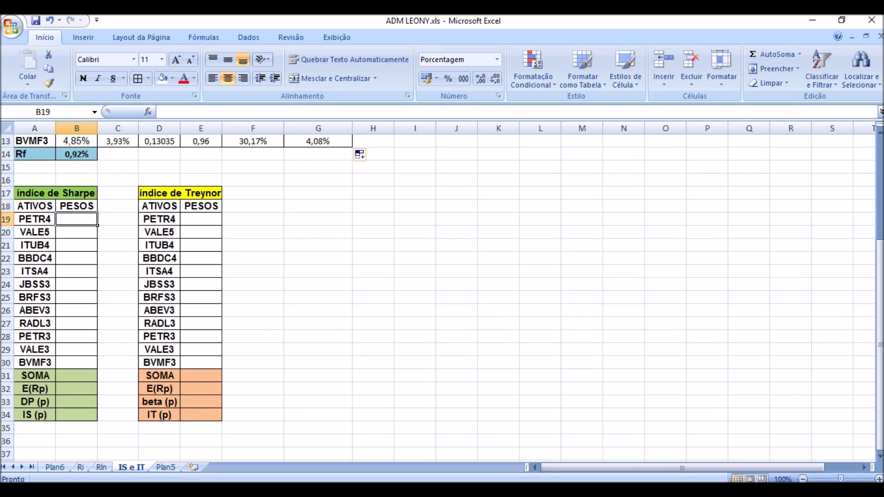
Enter the weight formula =1/12 in B19 of the índice de Sharpe table and fill it down to B30
type("=")
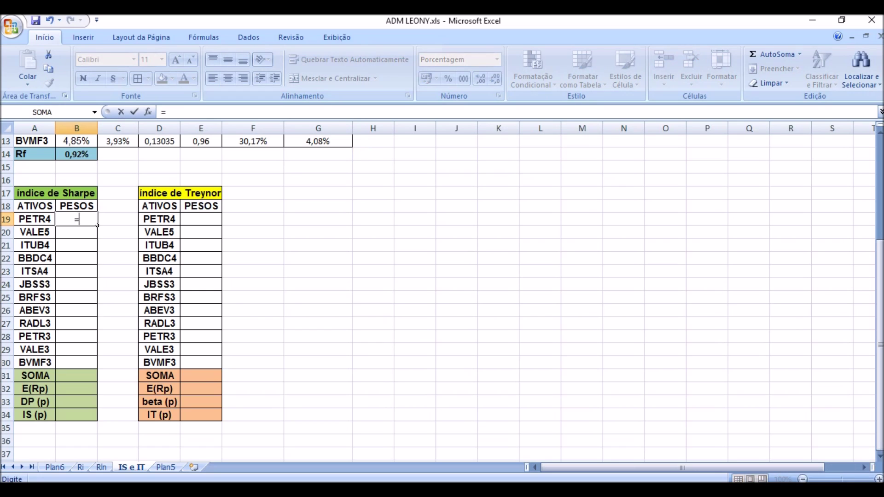
type("1/12")
key("Return")
left_click(77, 219)
left_click_drag(97, 225, 97, 369)
left_click(201, 219)
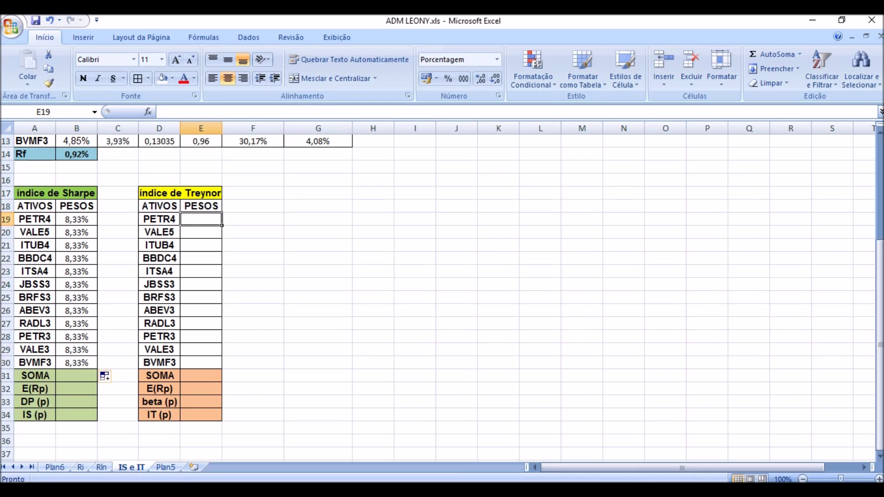
type("1")
key("BackSpace")
type("=1")
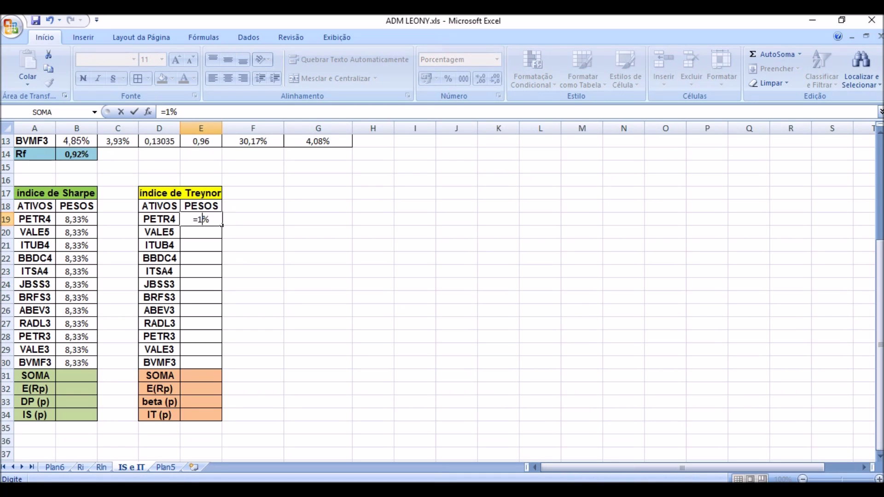
type("/12")
key("Return")
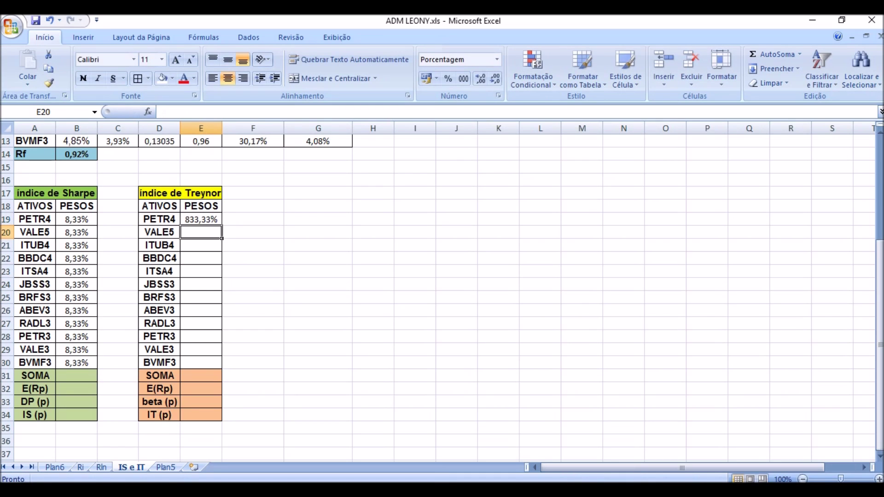
Set the PETR4 weight E19 in the índice de Treynor table to =1/12 and fill the formula down to E30
double_click(199, 219)
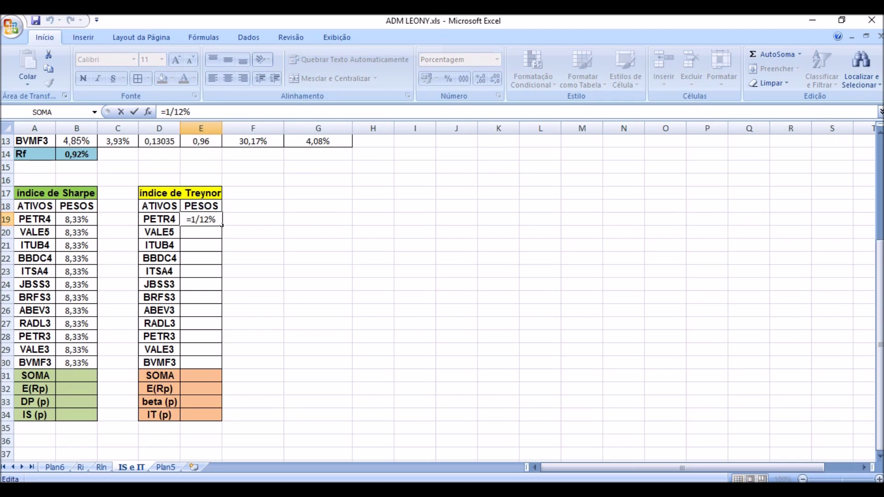
key("Delete")
key("Delete")
key("Delete")
key("BackSpace")
key("BackSpace")
type("1/12")
key("Return")
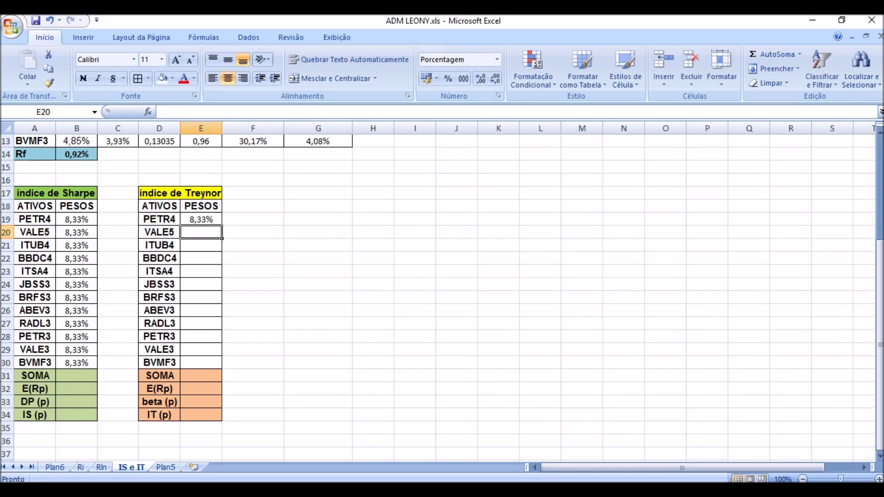
left_click(201, 219)
left_click_drag(222, 225, 222, 369)
left_click(318, 336)
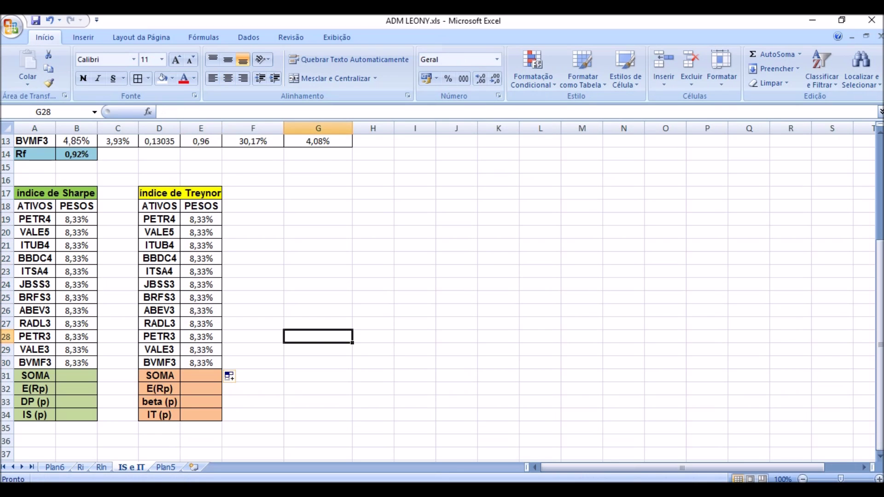
Sum the Sharpe portfolio weights in B31 with =SOMA(B19:B30)
scroll(442, 294, "up", 2)
scroll(442, 294, "down", 2)
left_click(76, 376)
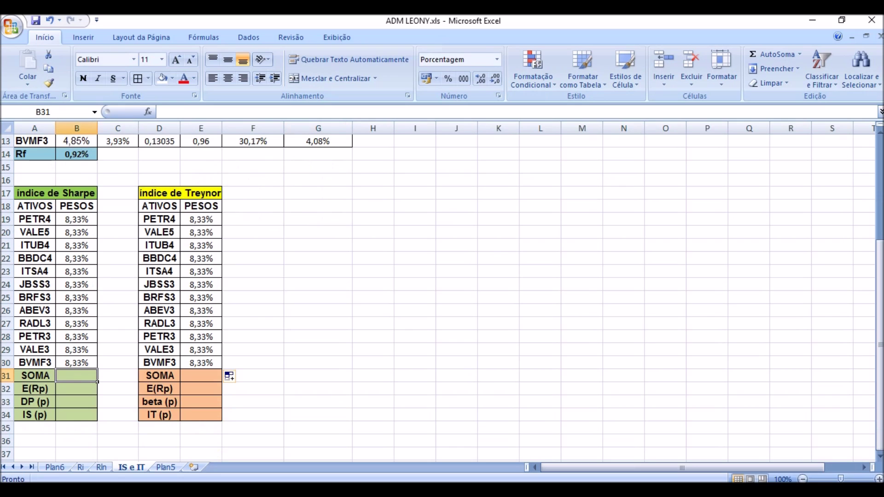
type("=s")
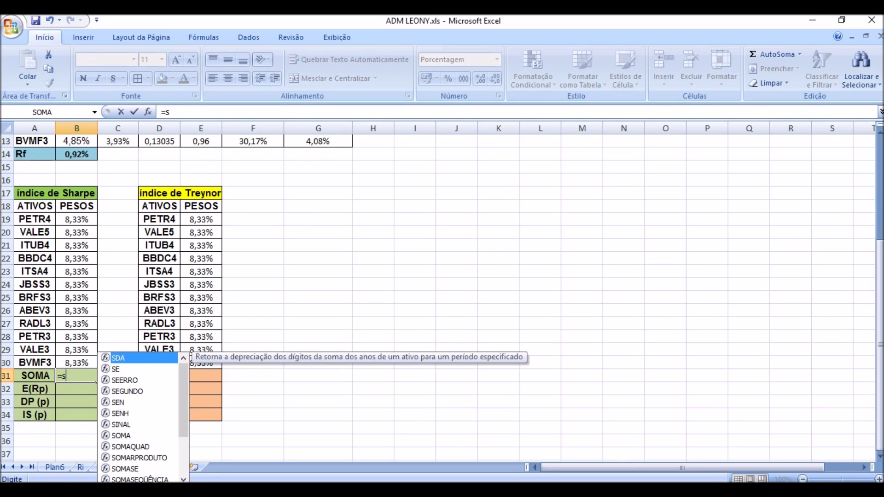
type("oma(")
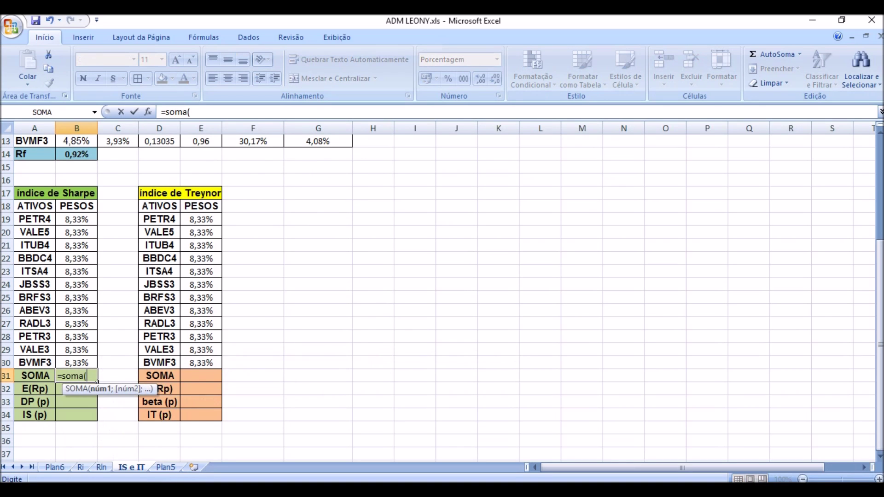
key("Up")
left_click_drag(87, 361, 92, 216)
type(")")
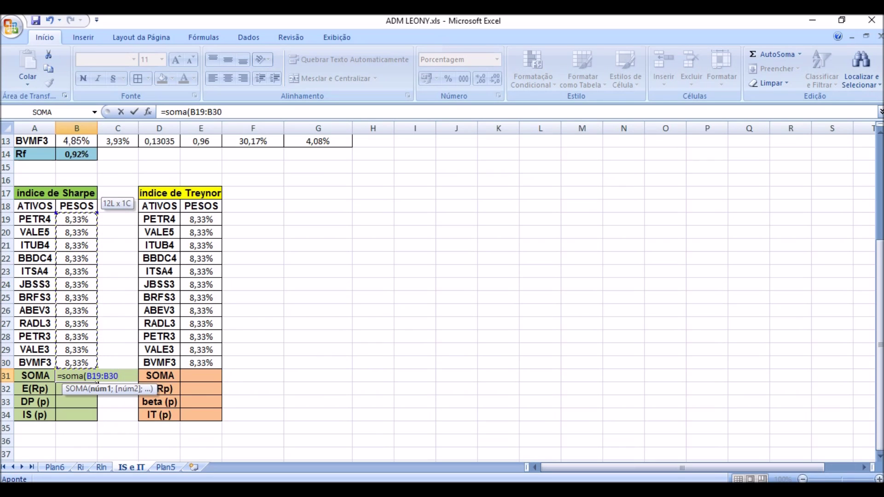
key("Return")
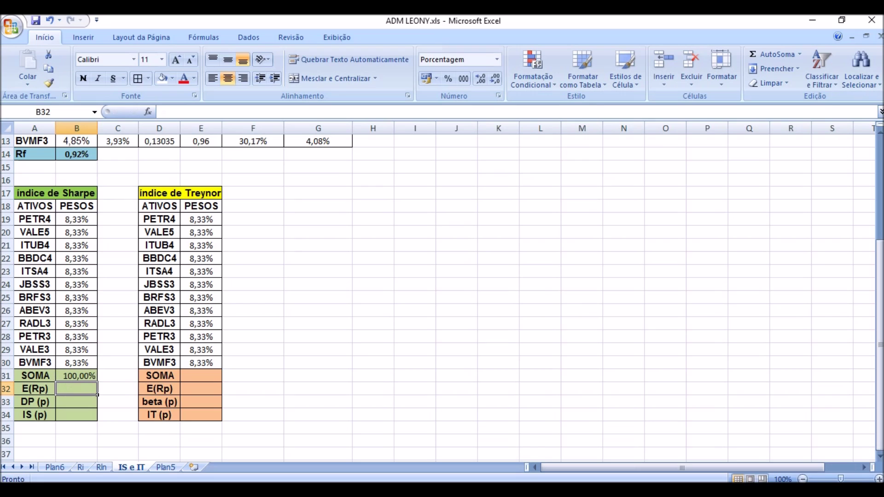
Sum the Treynor portfolio weights in E31 with =SOMA(E19:E30)
left_click(201, 375)
type("=")
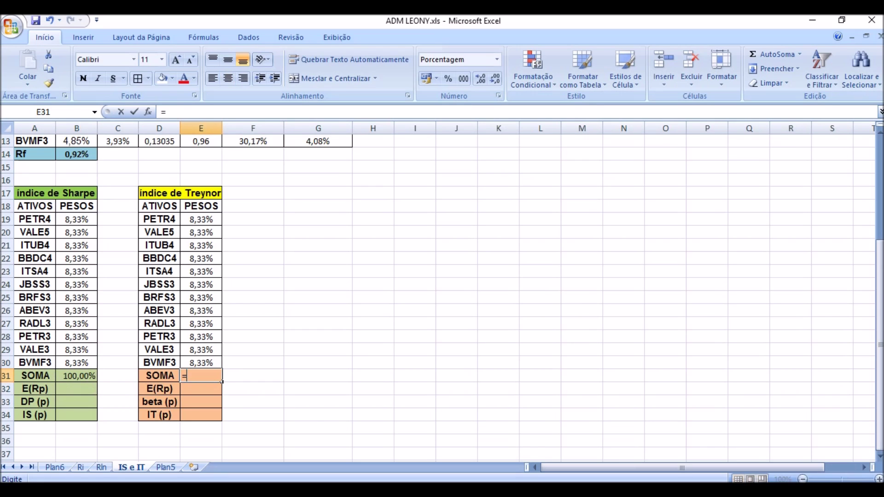
type("soma(")
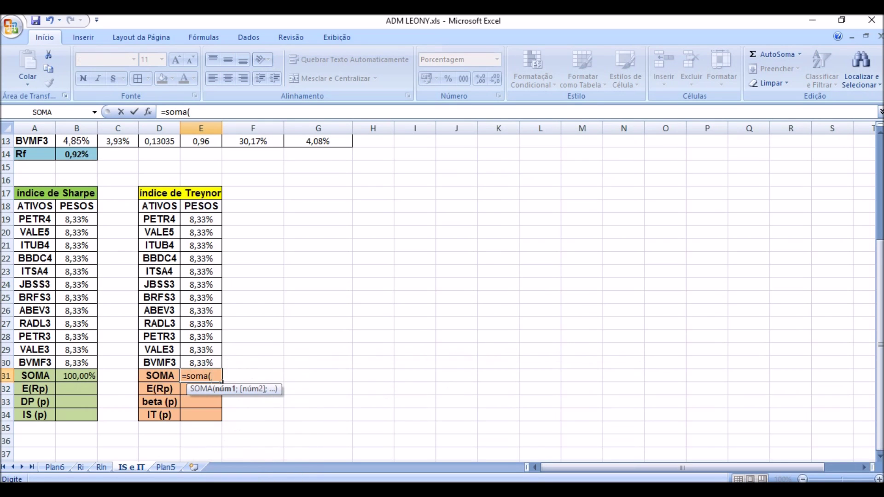
key("Up")
left_click_drag(201, 363, 200, 219)
type(")")
key("Return")
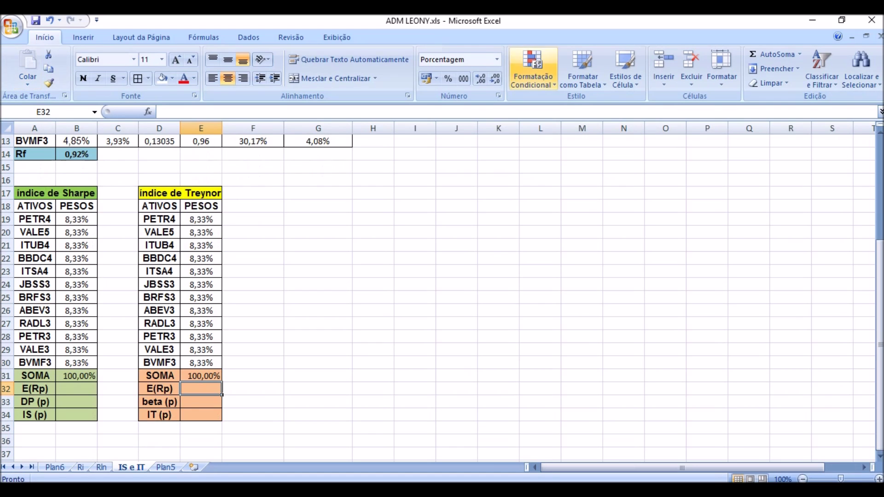
Select the stock returns B1:M13 on the Ri sheet and open the Covariância data analysis tool
left_click(248, 37)
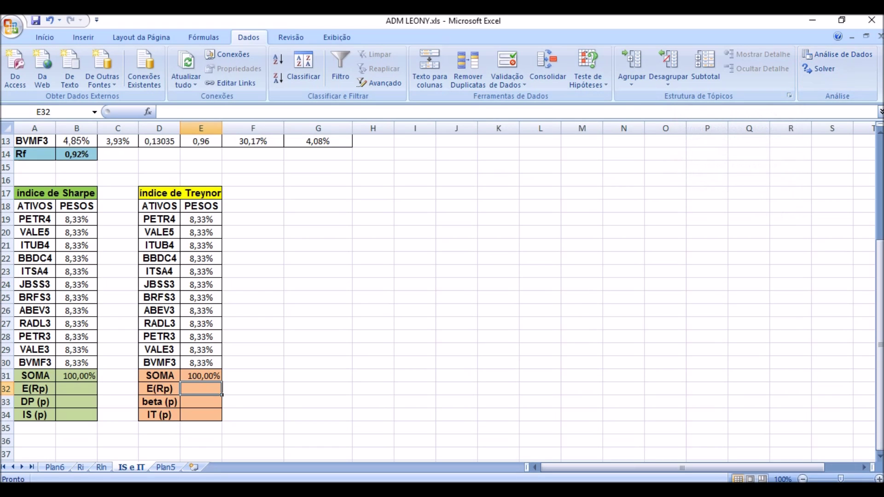
scroll(253, 414, "up", 1)
left_click(253, 441)
left_click(373, 311)
scroll(373, 311, "down", 1)
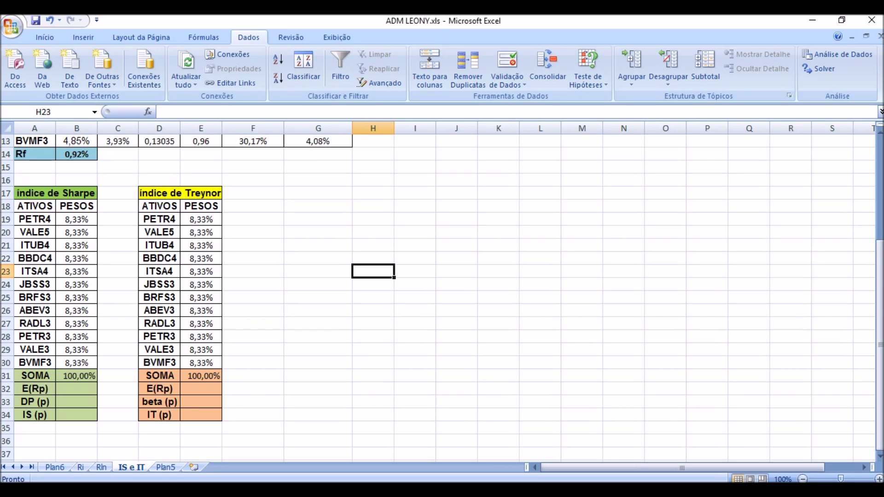
left_click(318, 193)
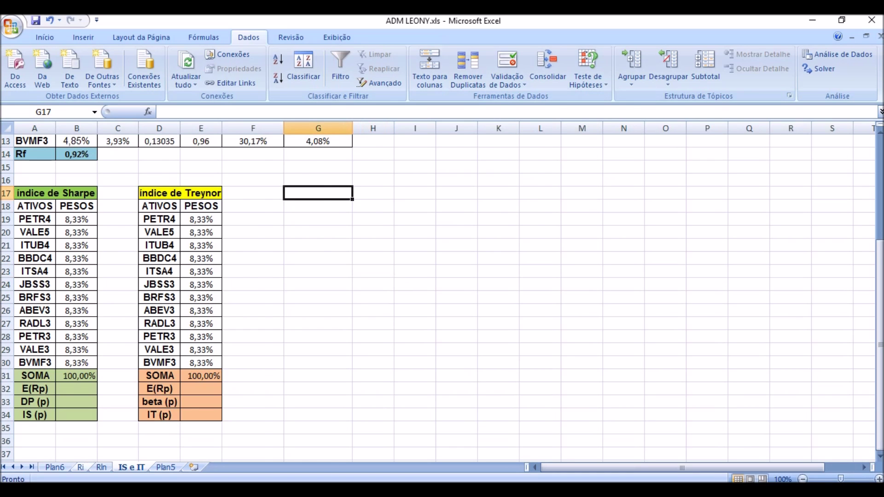
left_click(81, 468)
left_click_drag(536, 298, 77, 141)
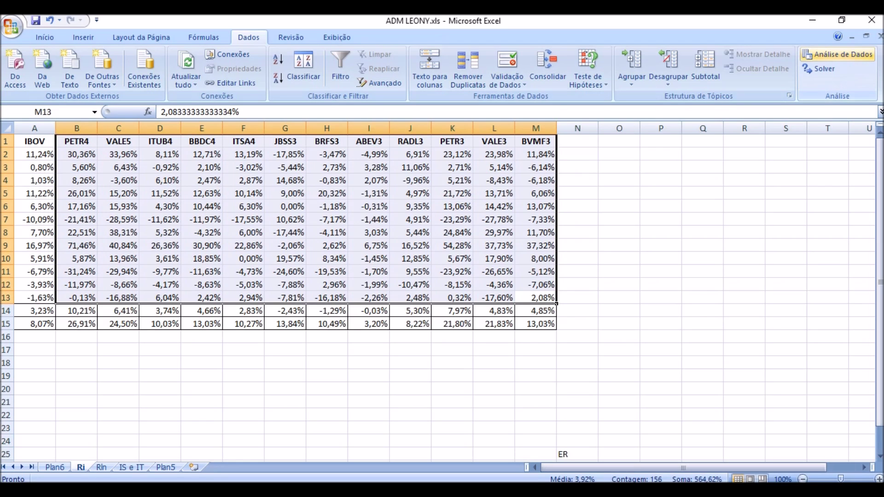
left_click(837, 53)
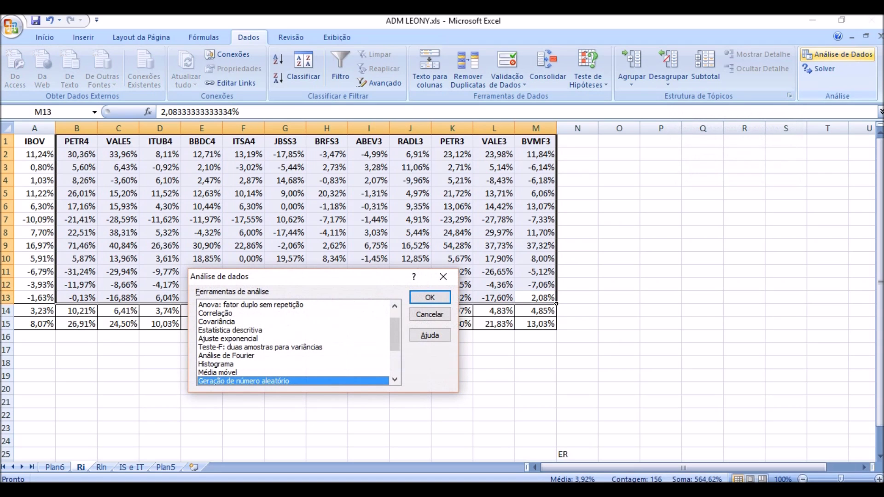
left_click_drag(239, 276, 386, 142)
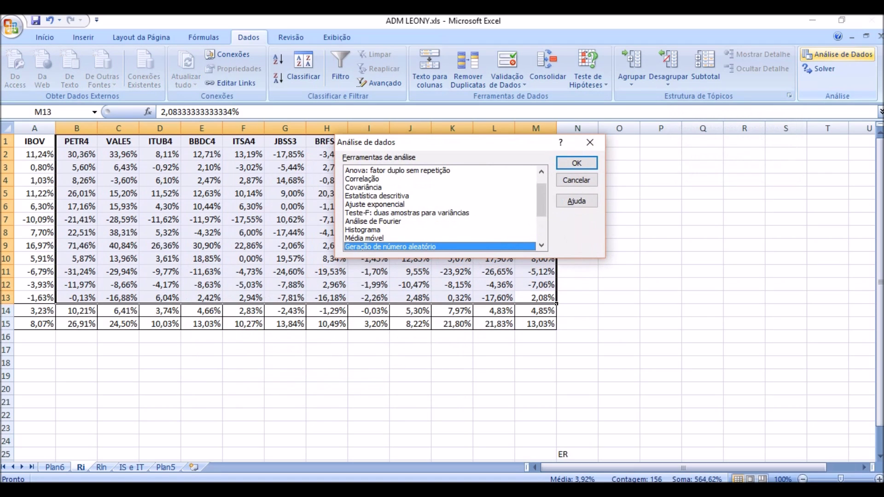
mouse_move(541, 198)
left_mouse_down()
mouse_move(542, 224)
mouse_move(542, 194)
left_mouse_up()
left_click(364, 204)
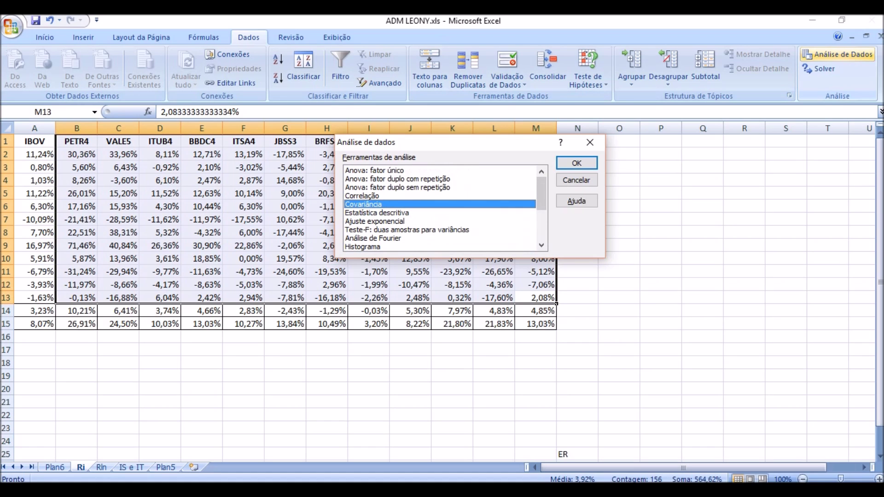
left_click(576, 163)
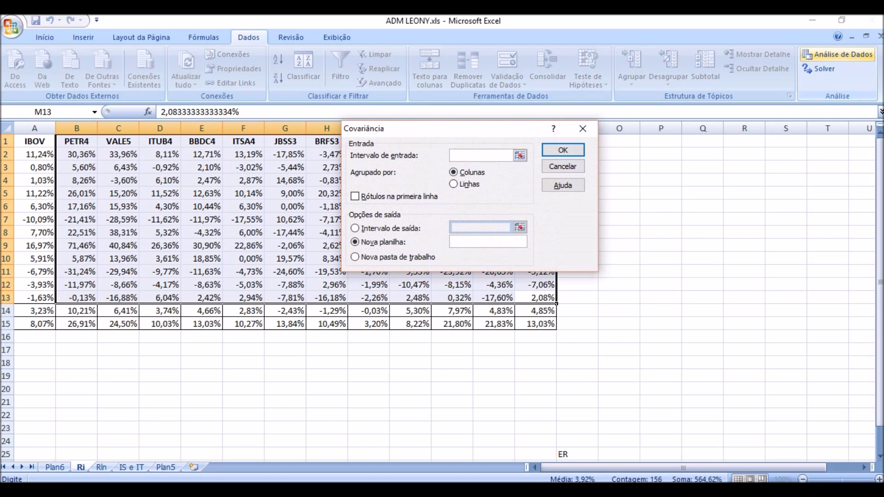
Generate the covariance matrix for $B$1:$M$13, grouped by columns with labels in the first row, on a new worksheet
left_click_drag(77, 141, 555, 302)
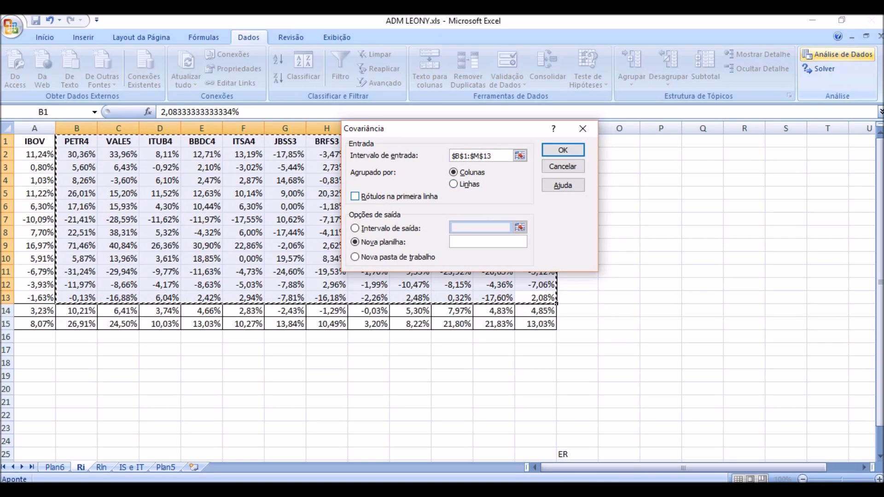
key("alt+r")
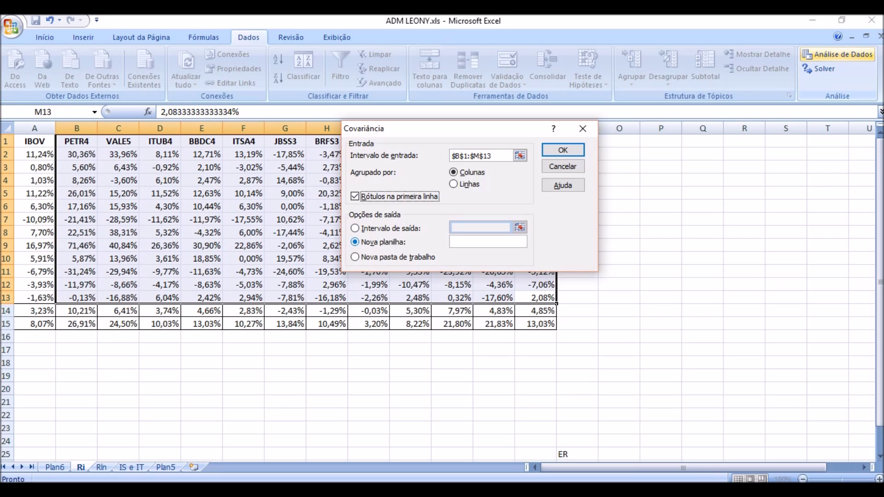
key("Return")
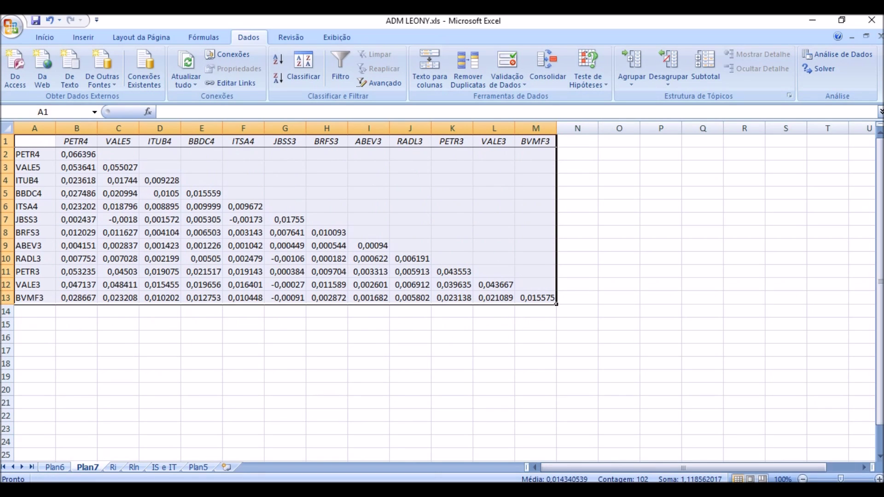
Complete the PETR4 row C2:M2 of the covariance matrix with the array formula =TRANSPOR(B3:B13)
left_click(118, 206)
left_click_drag(119, 155, 535, 154)
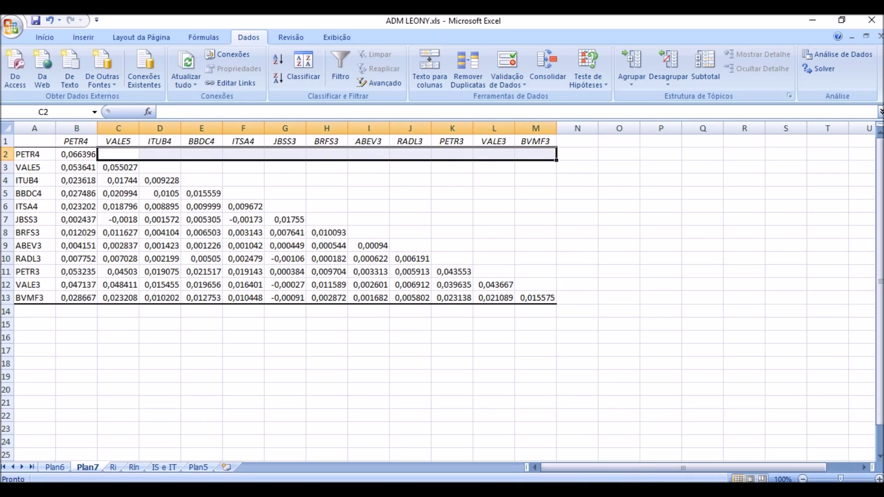
left_click(243, 219)
left_click_drag(118, 154, 535, 154)
type("=")
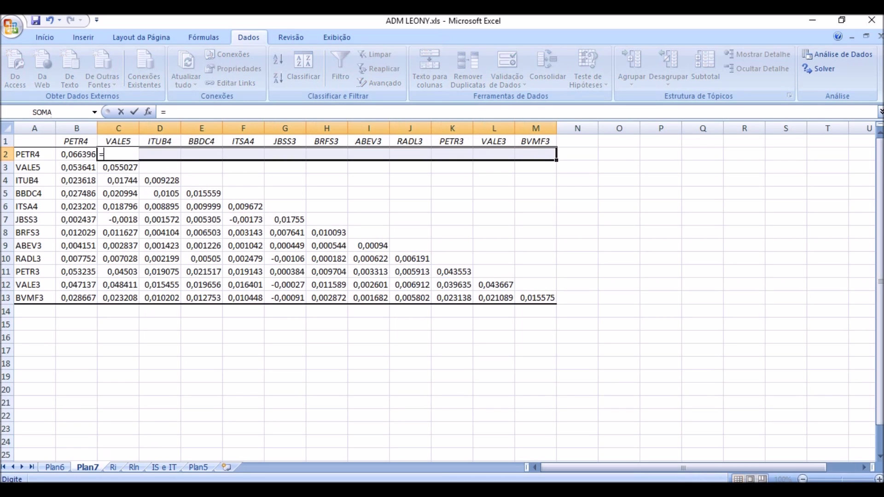
type("transpo")
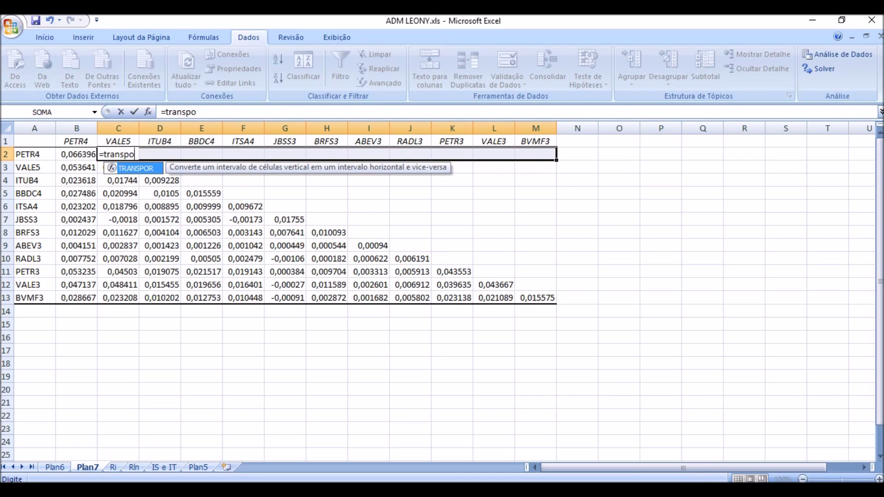
type("r(")
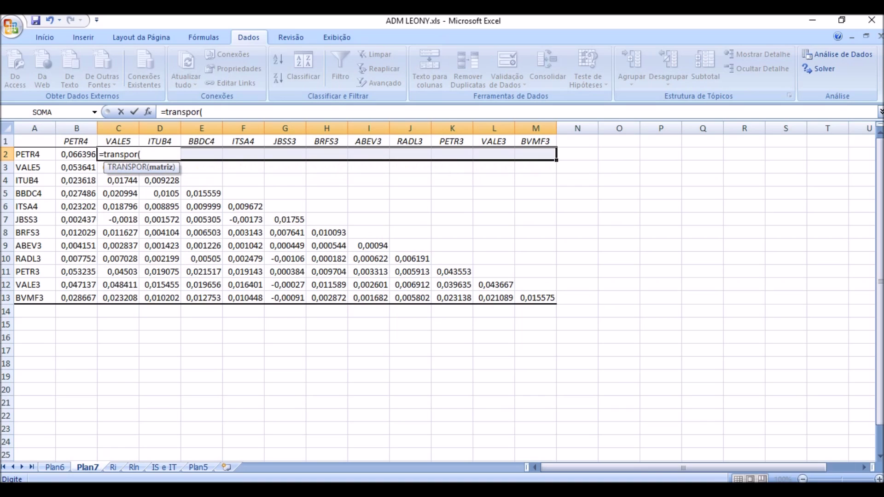
left_click_drag(83, 167, 92, 298)
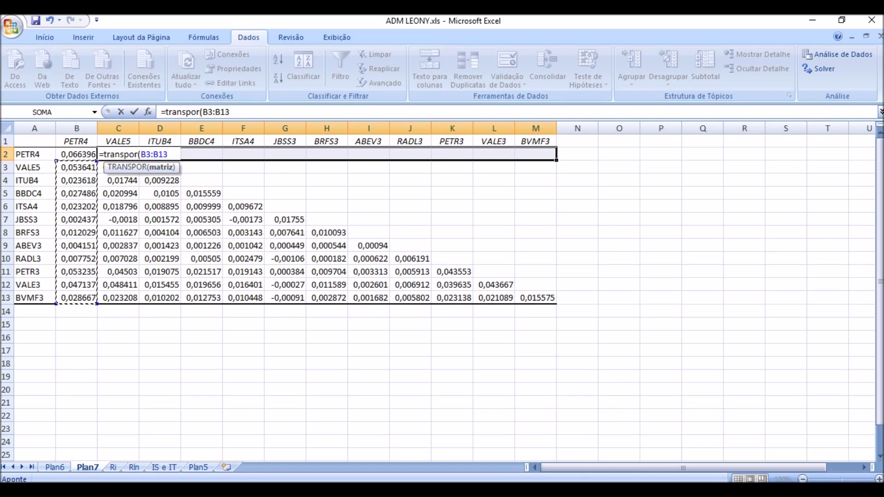
key("ctrl+shift+Return")
Complete the VALE5 row D3:M3 of the covariance matrix with the array formula =TRANSPOR(C4:C13)
left_click_drag(160, 167, 536, 167)
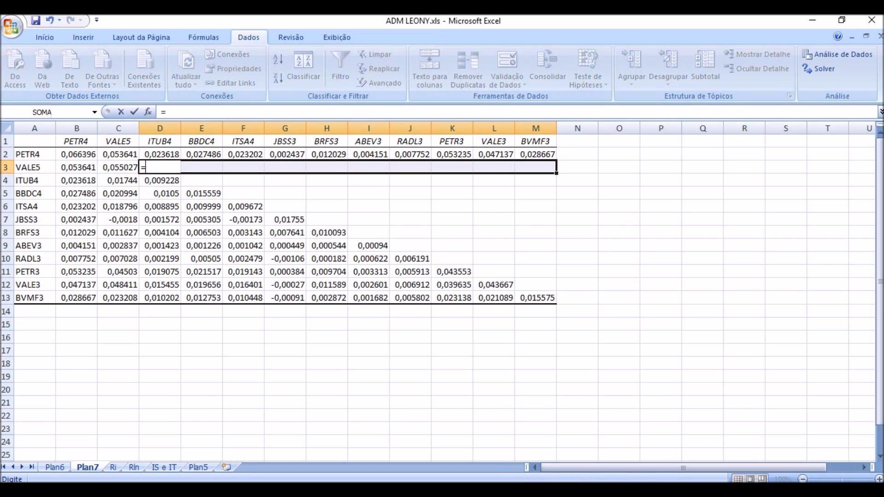
type("=transpor(")
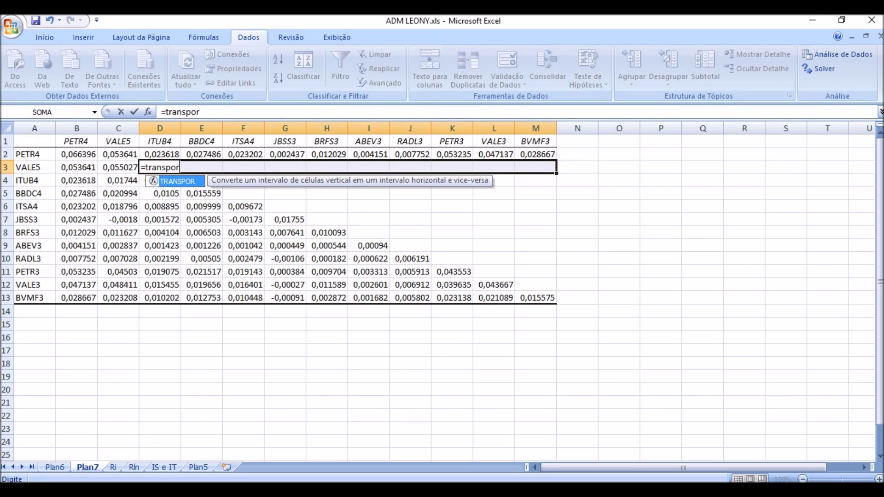
left_click_drag(118, 180, 118, 298)
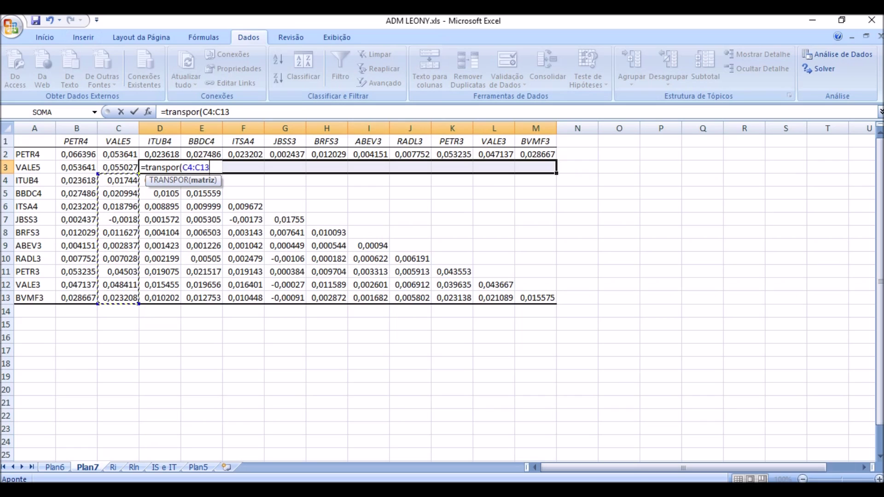
key("ctrl+shift+Return")
Complete the ITUB4 row E4:M4 of the covariance matrix with the array formula =TRANSPOR(D5:D13), and select F5:M5 in the BBDC4 row
left_click_drag(201, 180, 536, 180)
type("=transpor")
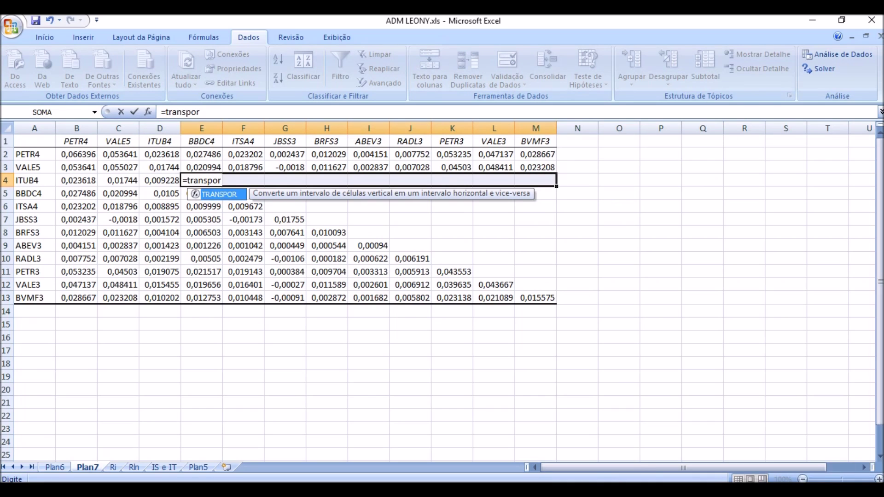
type("(")
left_click_drag(160, 193, 159, 299)
type(")")
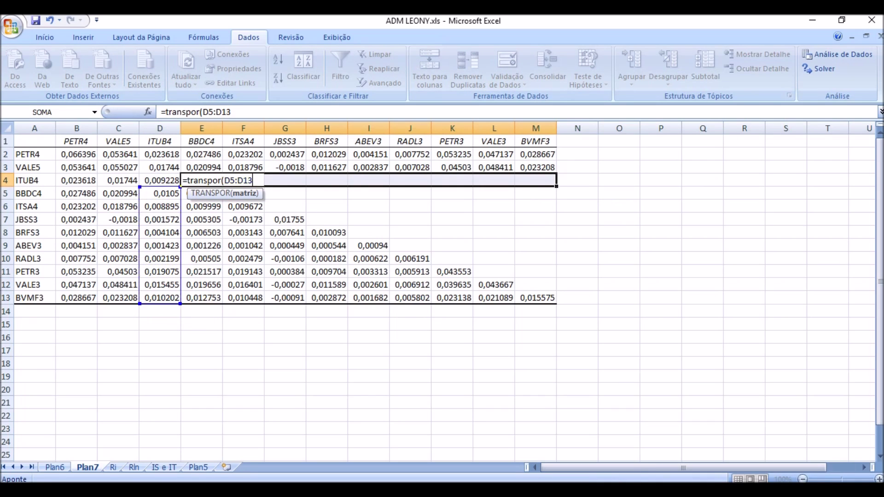
key("ctrl+shift+Return")
left_click_drag(243, 194, 536, 194)
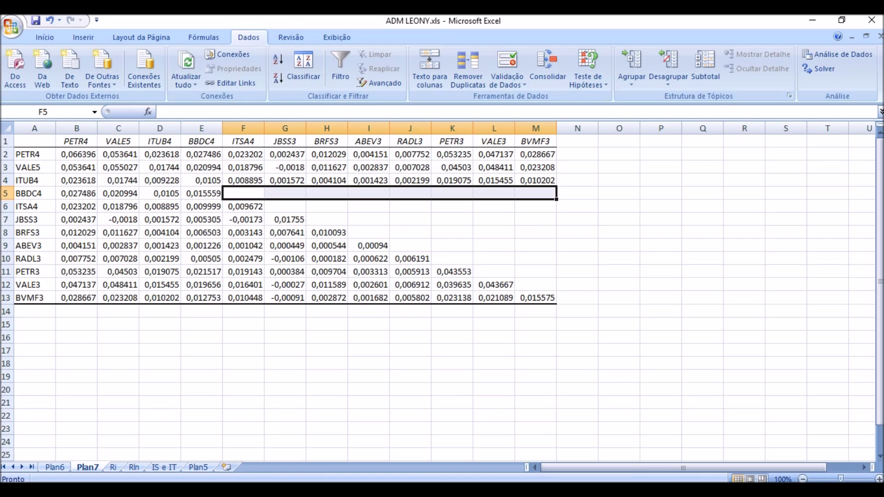
key("alt+Tab")
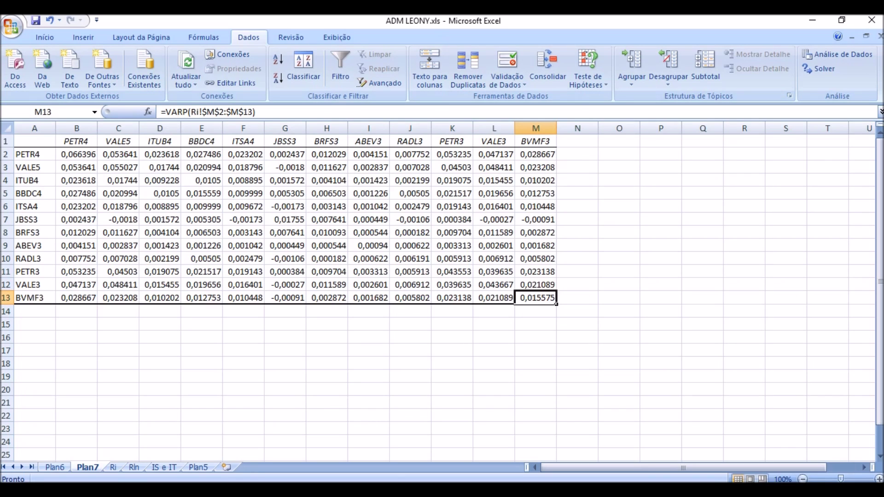
Copy the full covariance matrix A1:M13 and paste it as values at G17 on the IS e IT sheet
left_click(535, 390)
left_click_drag(535, 298, 34, 141)
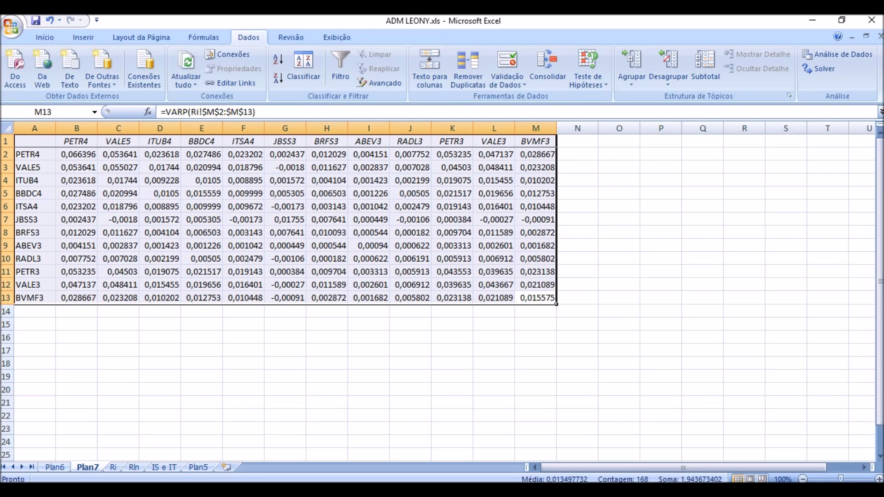
key("ctrl+c")
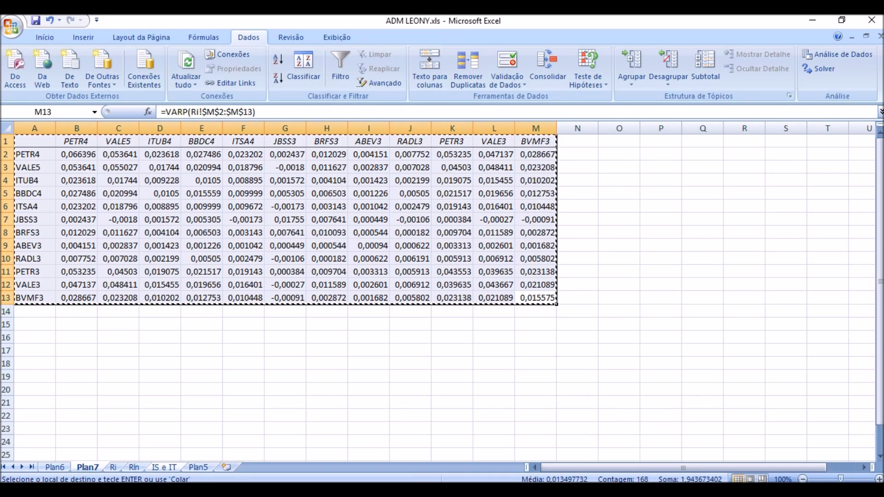
left_click(164, 467)
scroll(177, 244, "up", 4)
scroll(177, 244, "down", 5)
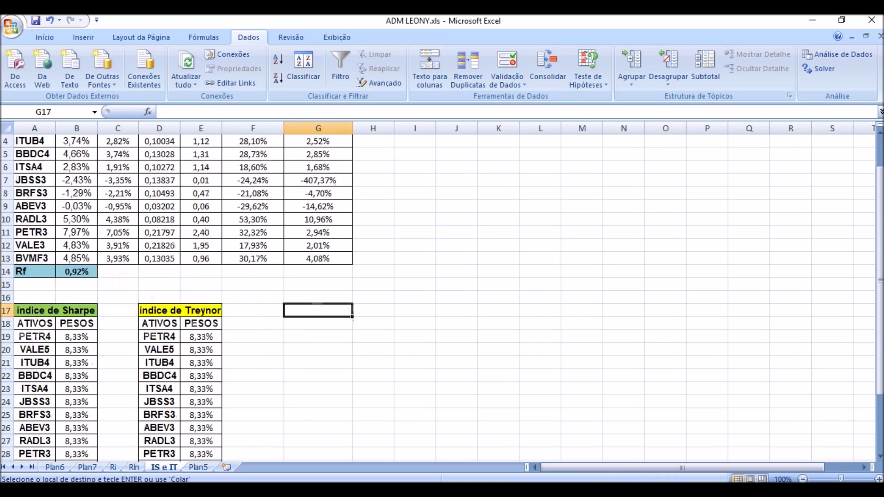
scroll(177, 244, "up", 1)
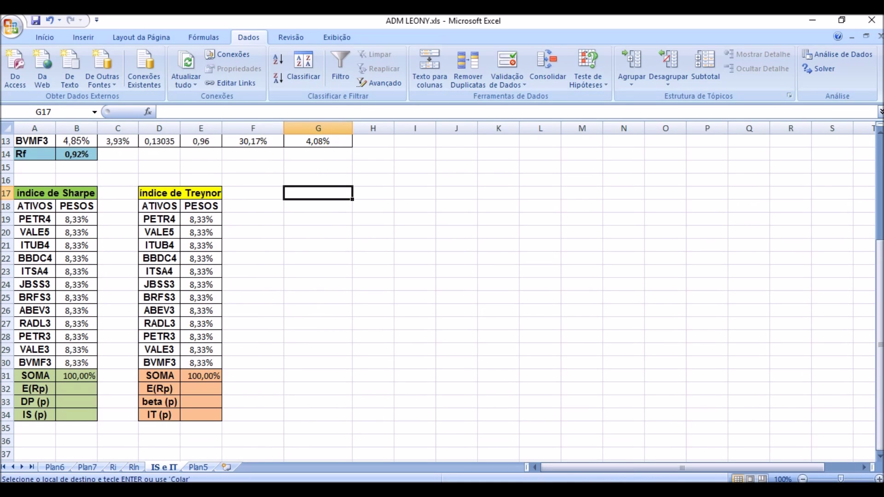
left_click(45, 37)
left_click(28, 82)
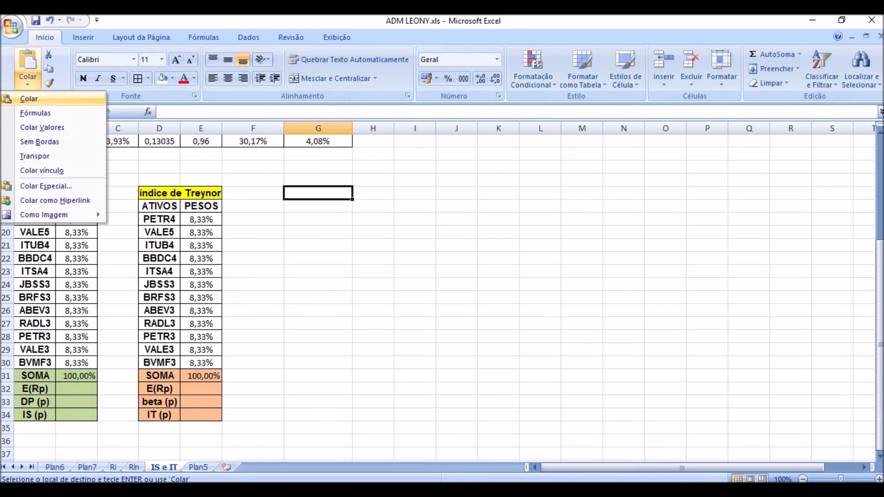
left_click(42, 128)
left_click(624, 389)
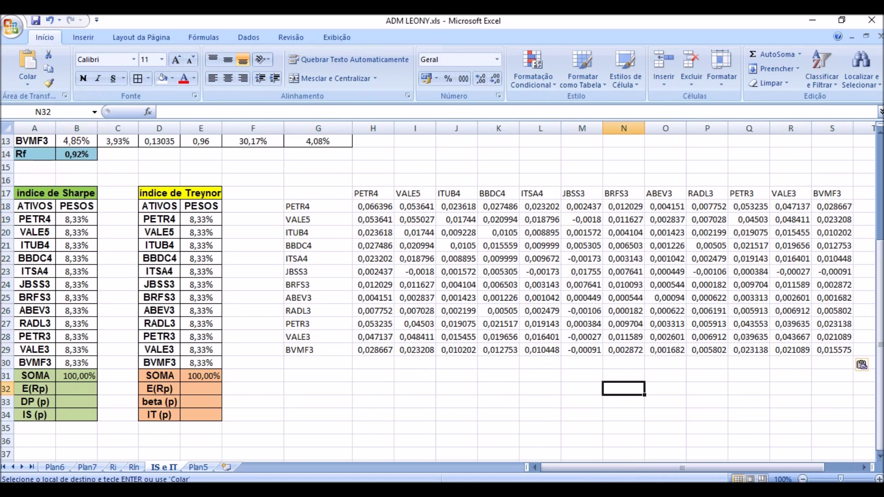
Apply all borders to the pasted covariance matrix G17:S29
left_click_drag(832, 350, 318, 194)
left_click(148, 78)
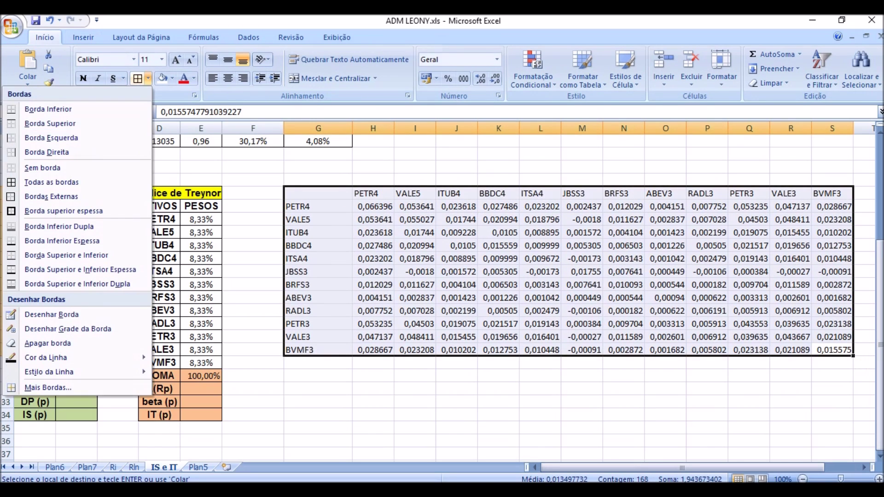
left_click(50, 178)
left_click(498, 389)
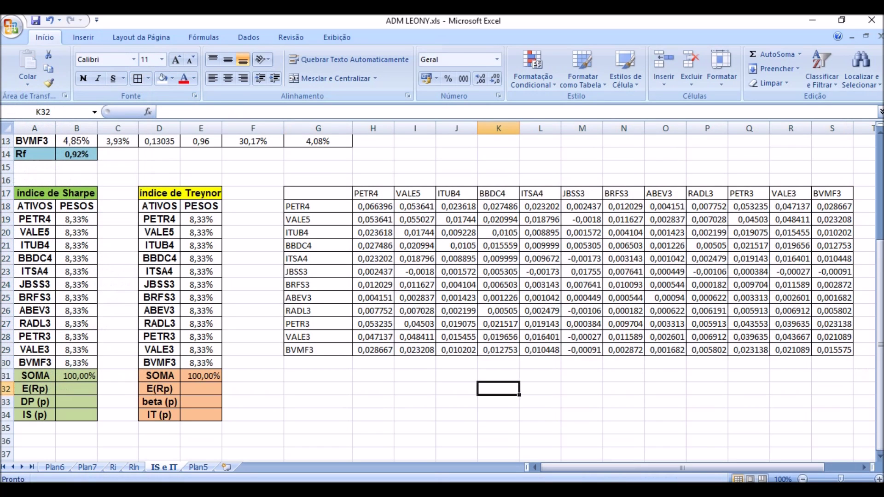
Begin the Sharpe portfolio's E(Rp) formula in B32 with =MATRIZ.MULT(TRANSPOR(B19:B30);C2:C13, multiplying the transposed weights by the Ri -Rf column
scroll(442, 294, "down", 1)
left_click(76, 376)
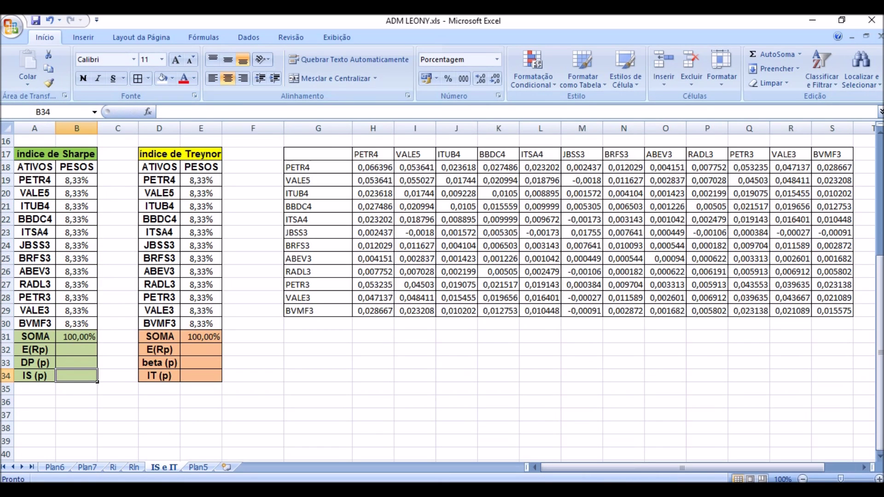
left_click(77, 349)
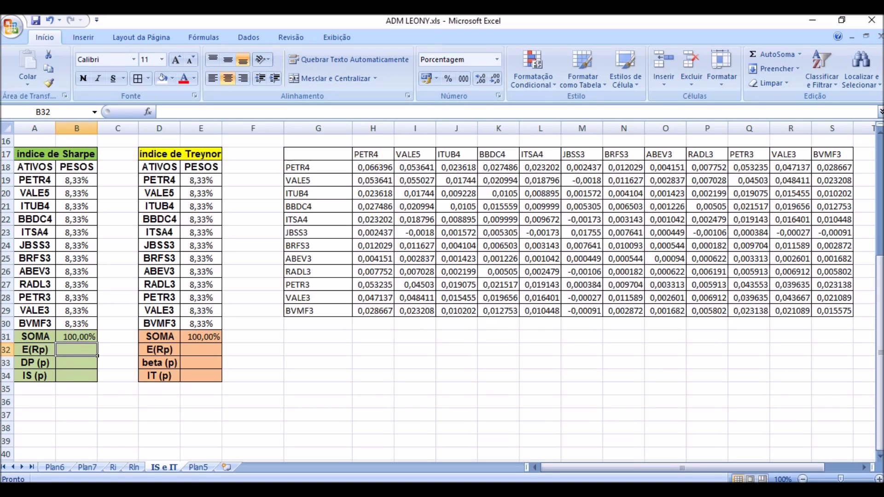
type("=matriz.mult(t")
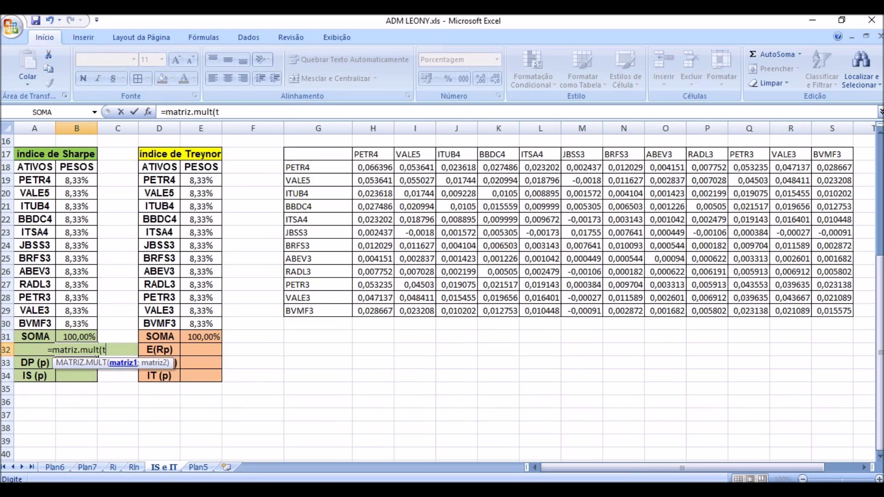
type("ranspor")
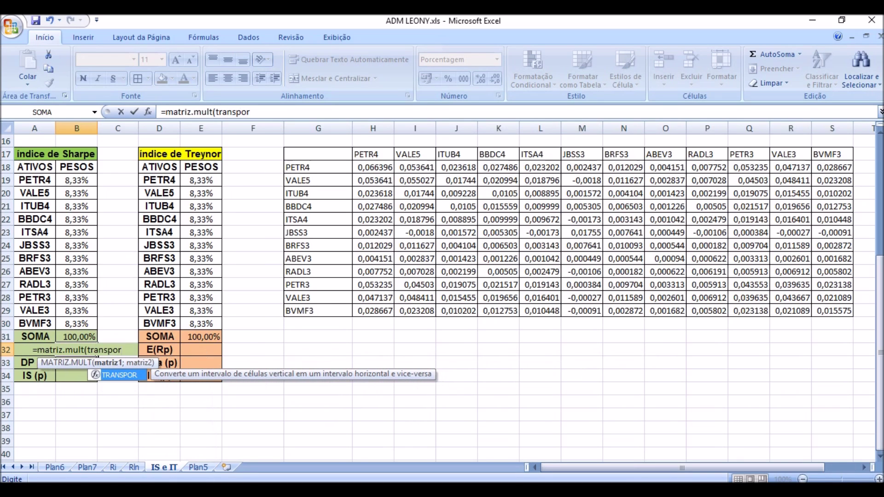
type("(")
left_click_drag(77, 179, 94, 325)
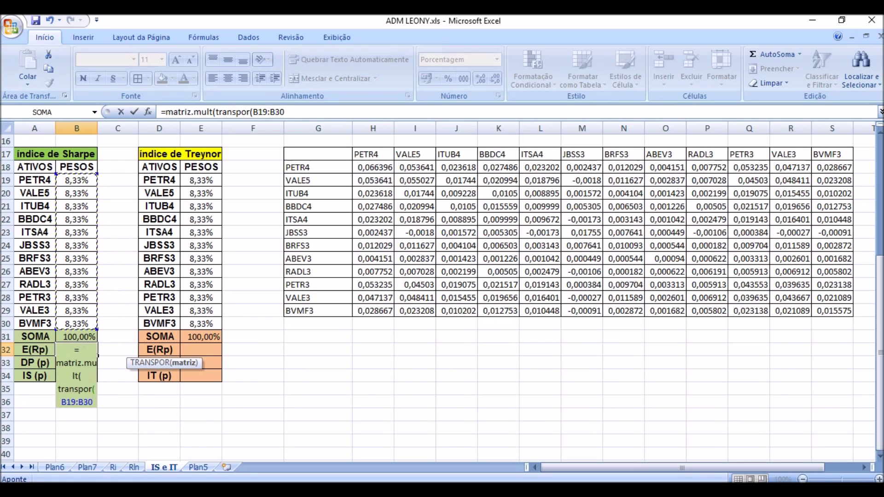
type(")")
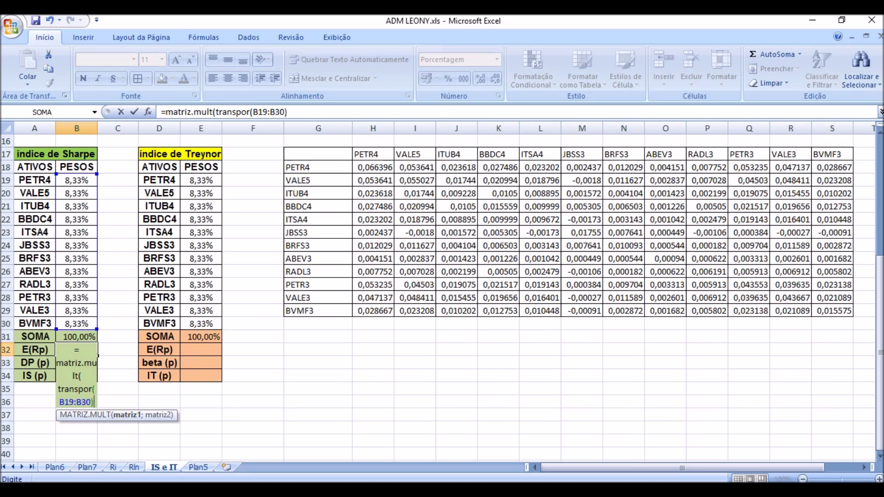
type(";")
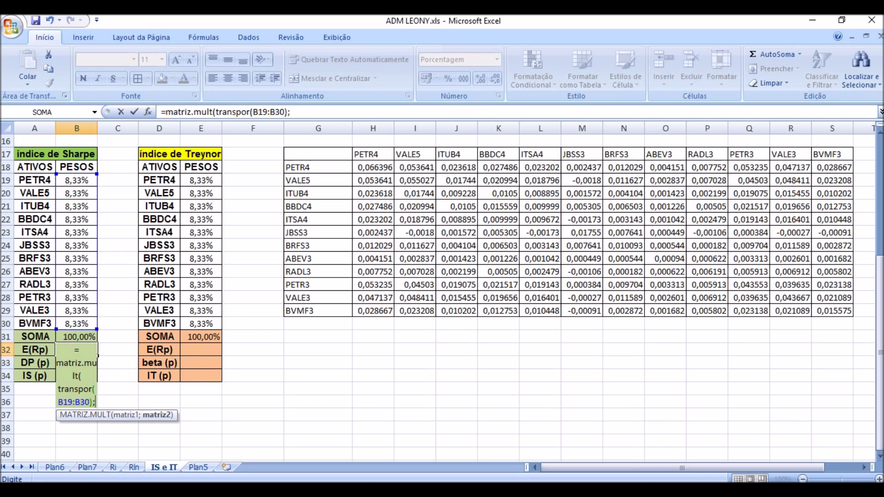
scroll(438, 294, "up", 5)
left_click_drag(118, 154, 117, 298)
scroll(117, 297, "down", 1)
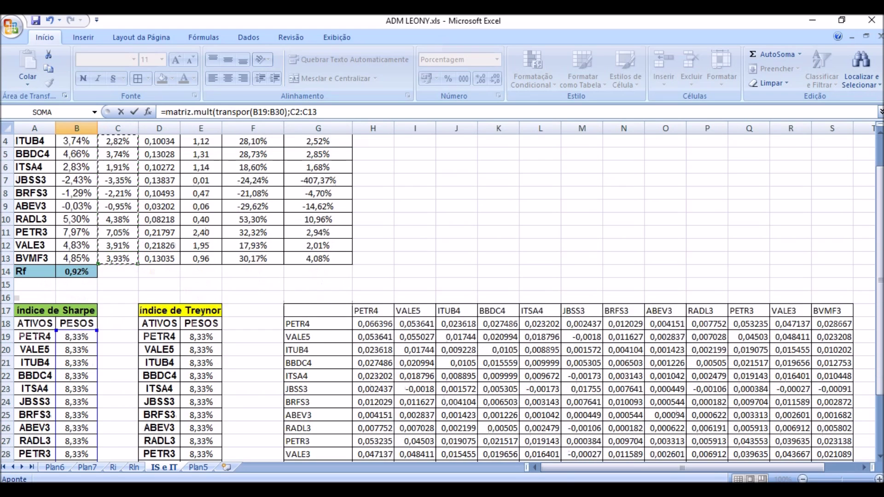
scroll(442, 294, "down", 4)
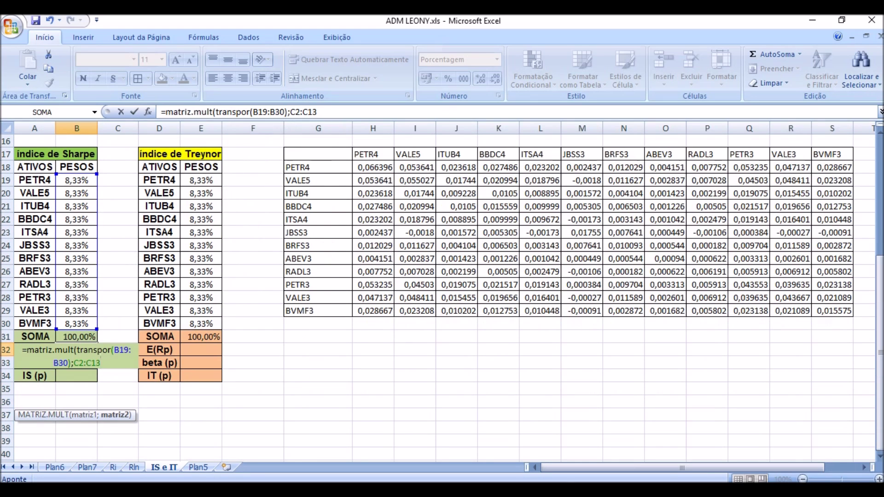
Make the second range of the E(Rp) formula absolute as $C$2:$C$13, close it and enter it as an array formula
left_click(290, 112)
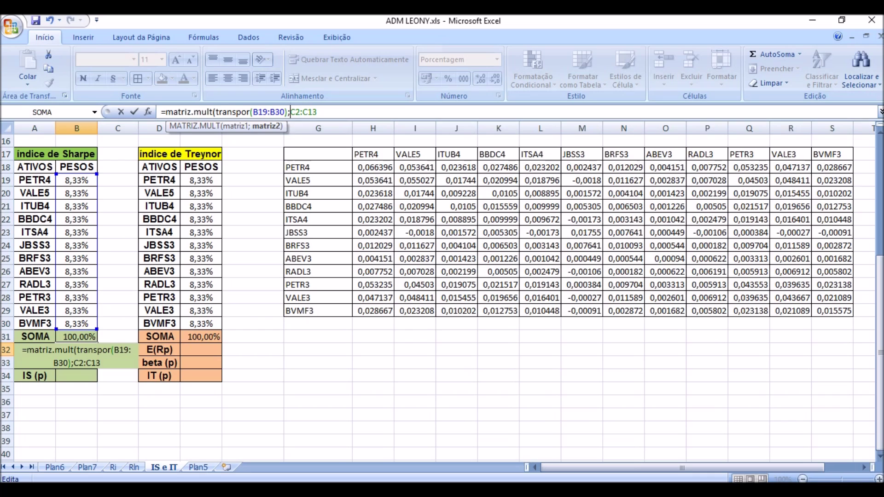
type("$C$")
key("Right")
type("$")
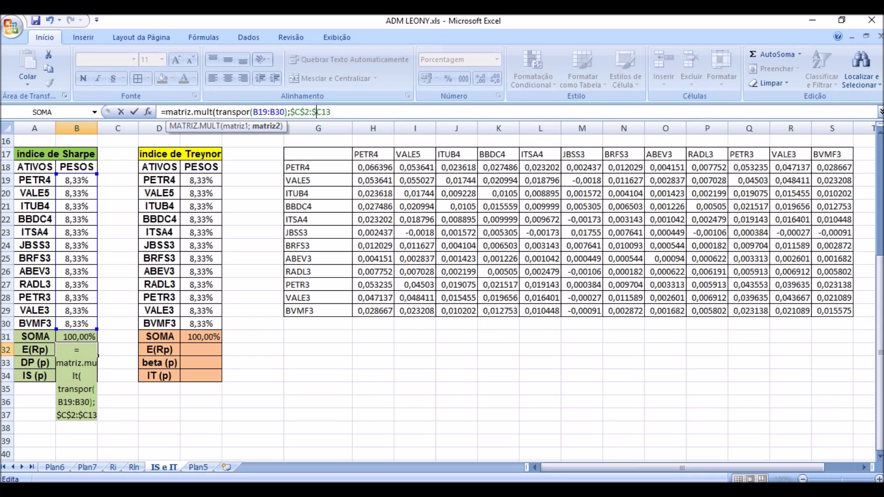
key("Right")
type("$")
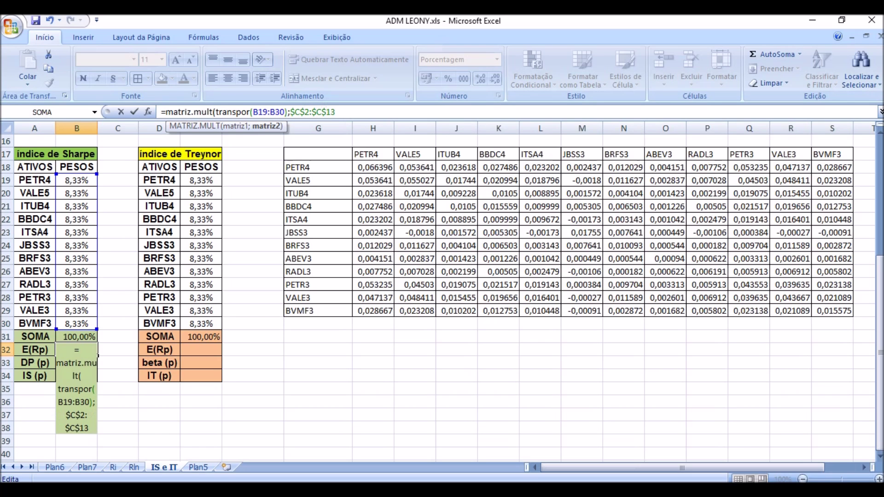
scroll(427, 298, "up", 5)
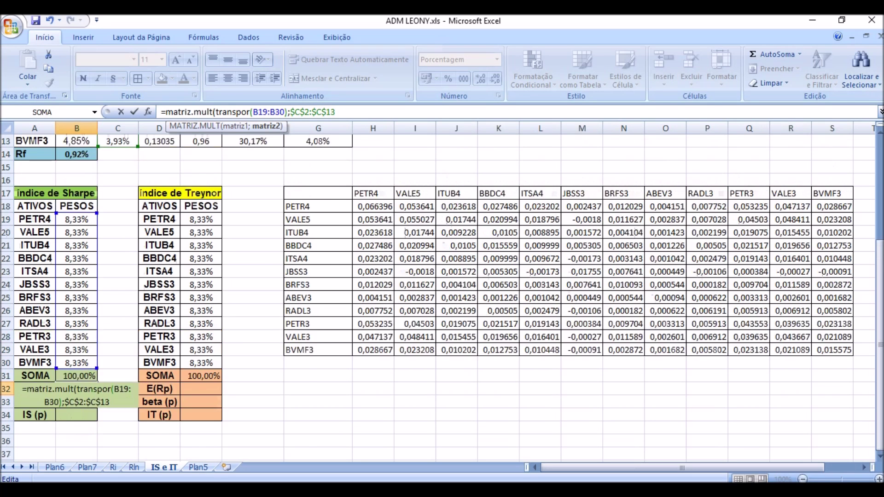
type(")")
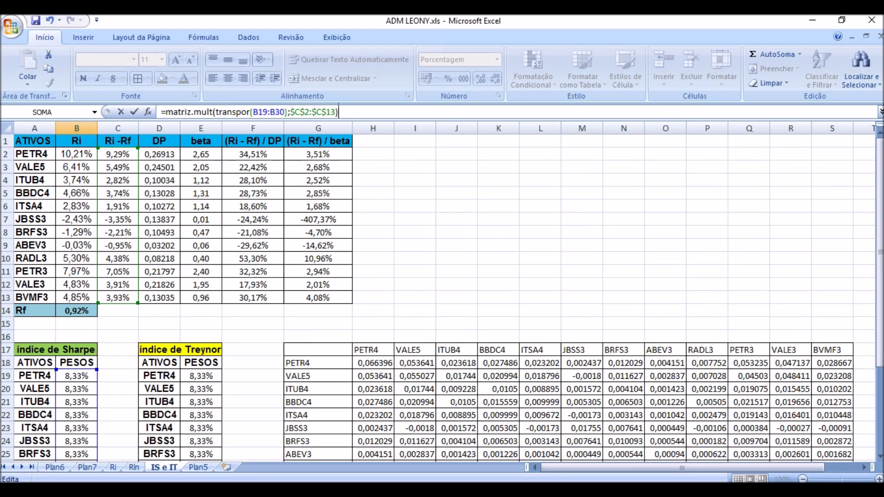
key("ctrl+shift+Return")
scroll(442, 295, "down", 4)
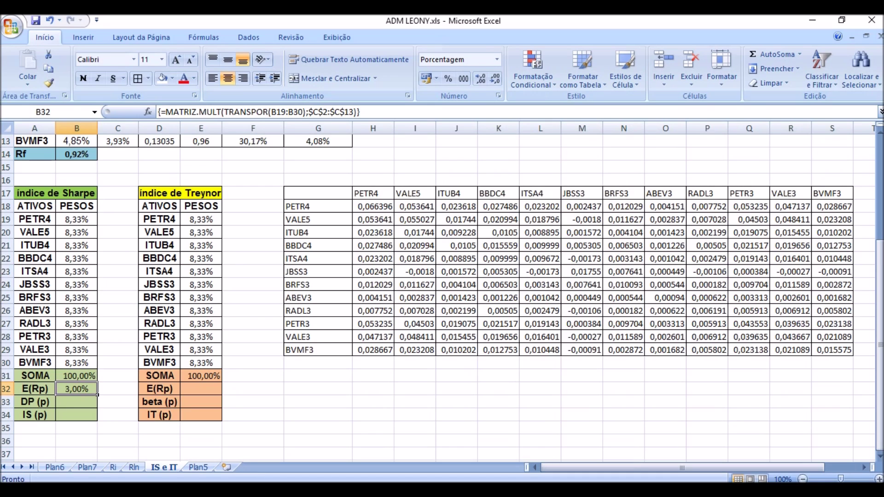
Begin the Sharpe portfolio's DP (p) formula in B33 with =RAIZ(MATRIZ.MULT(MATRIZ.MULT(
left_click(77, 402)
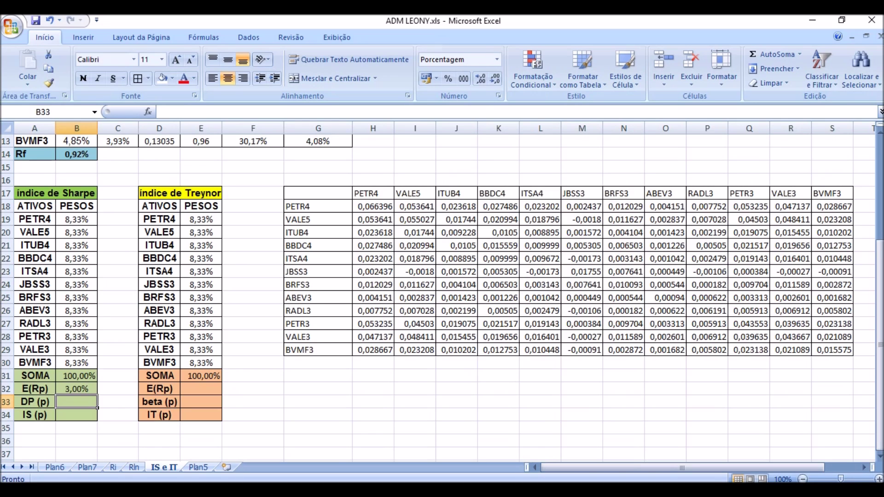
type("=")
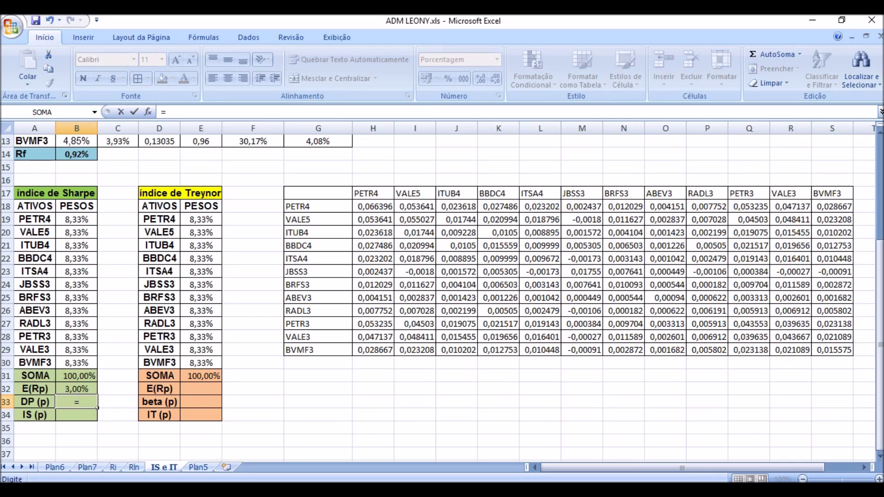
type("raiz")
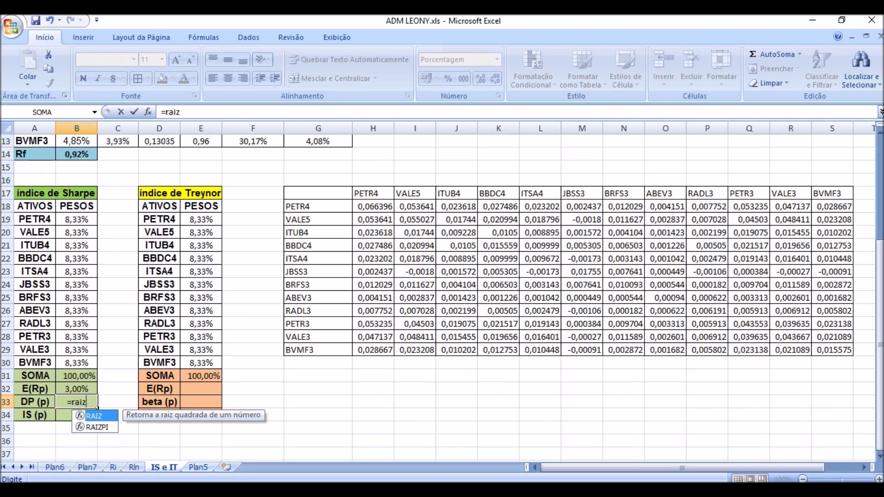
type("(ma")
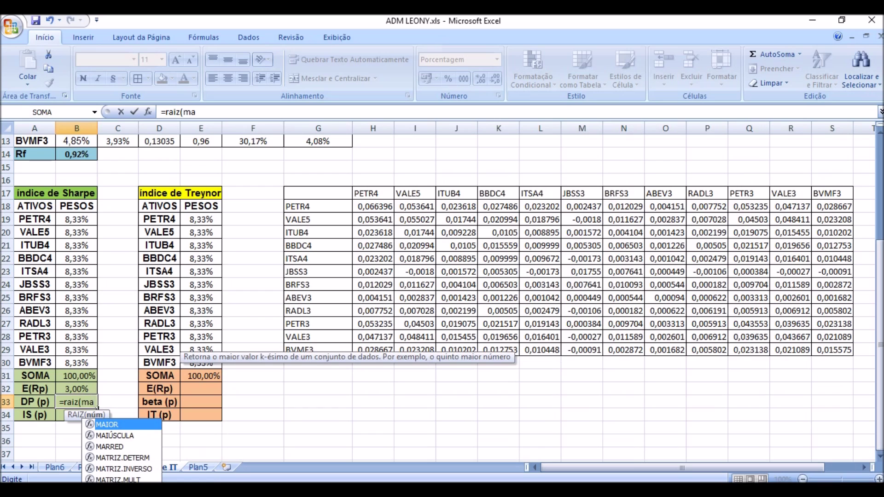
type("triz.m")
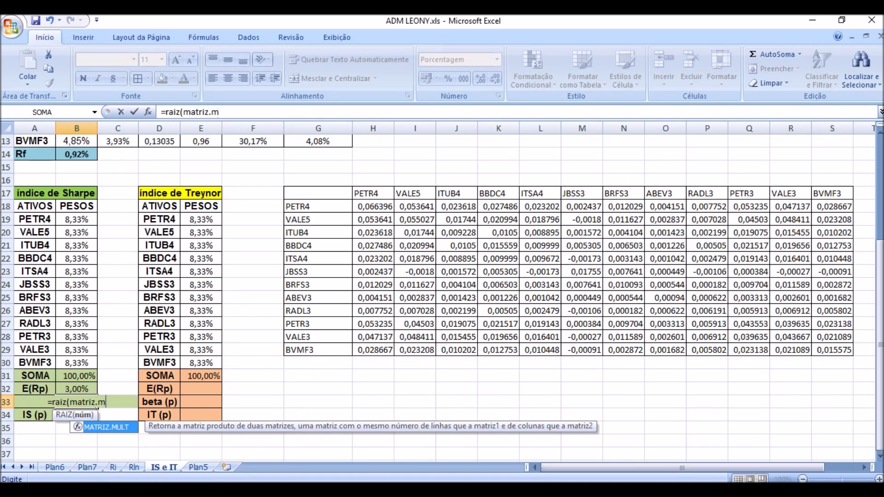
type("ult")
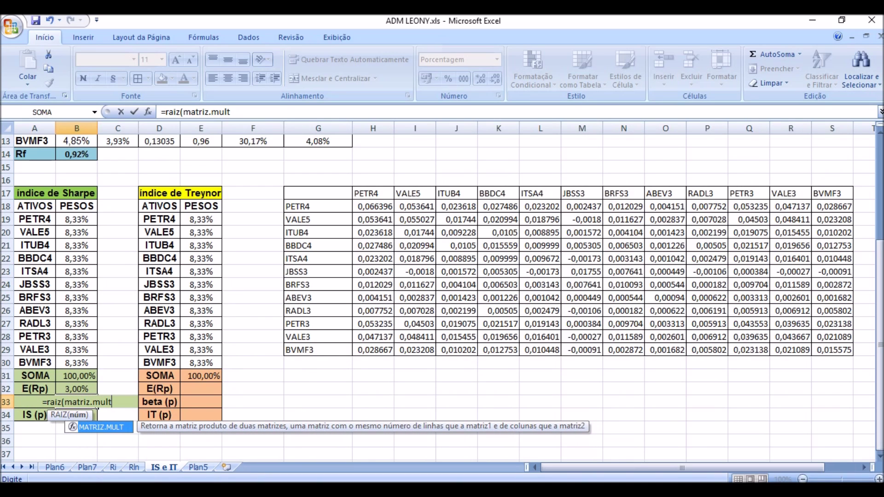
type("(matriz.")
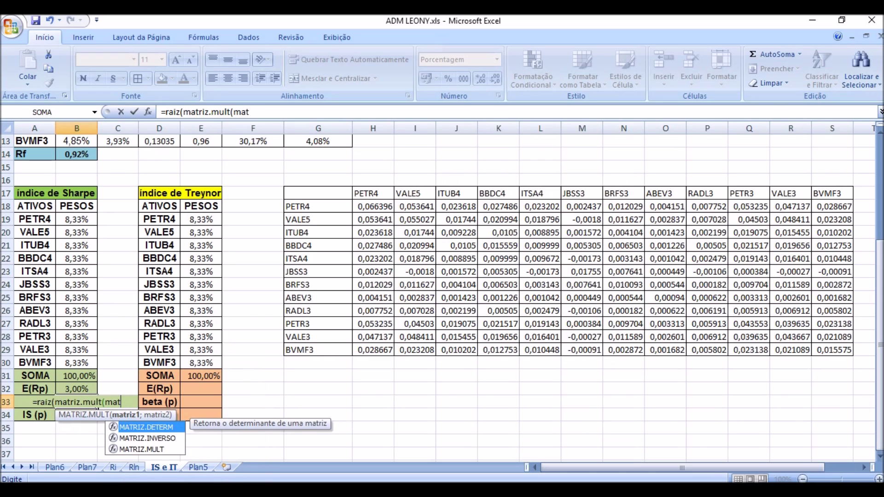
type("mult(")
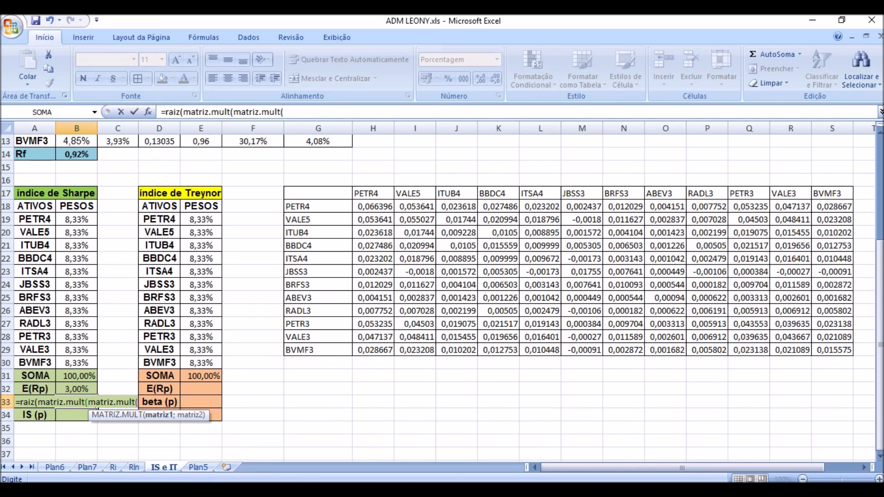
Complete the DP (p) array formula in B33 as =RAIZ(MATRIZ.MULT(MATRIZ.MULT(TRANSPOR(B19:B30);H18:S29);B19:B30)), accepting the proposed parenthesis correction
type("transpo")
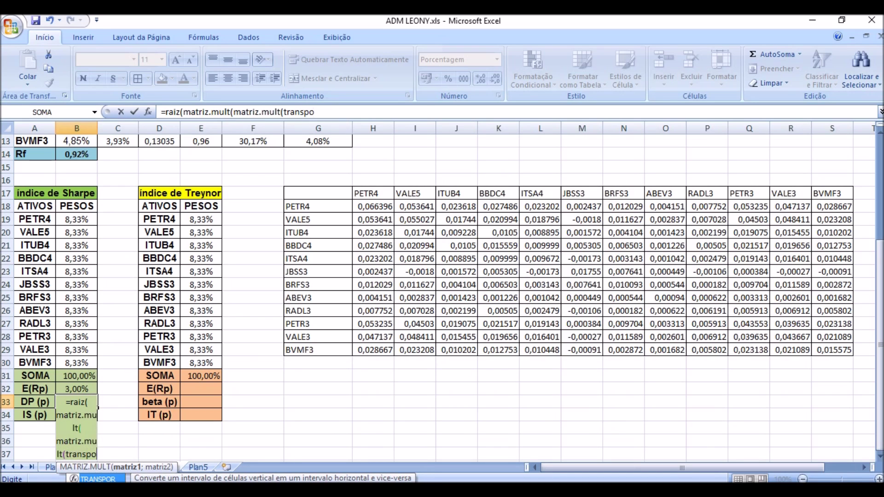
type("r(")
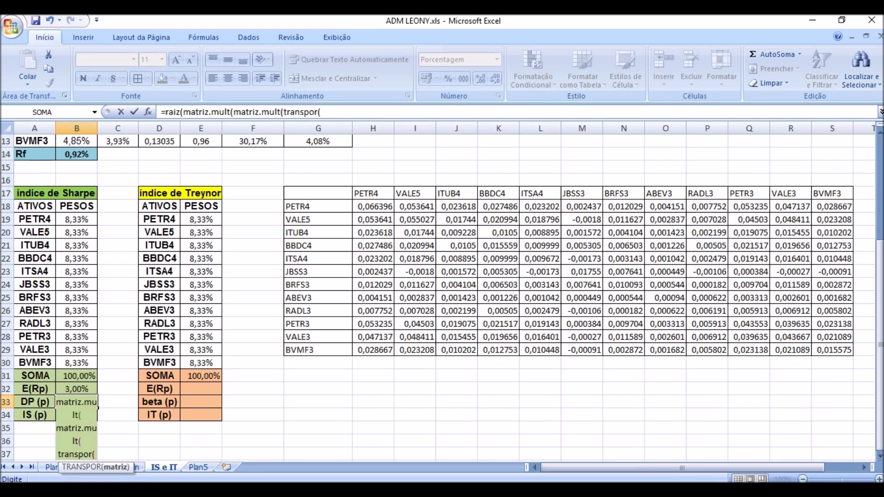
left_click_drag(87, 220, 94, 366)
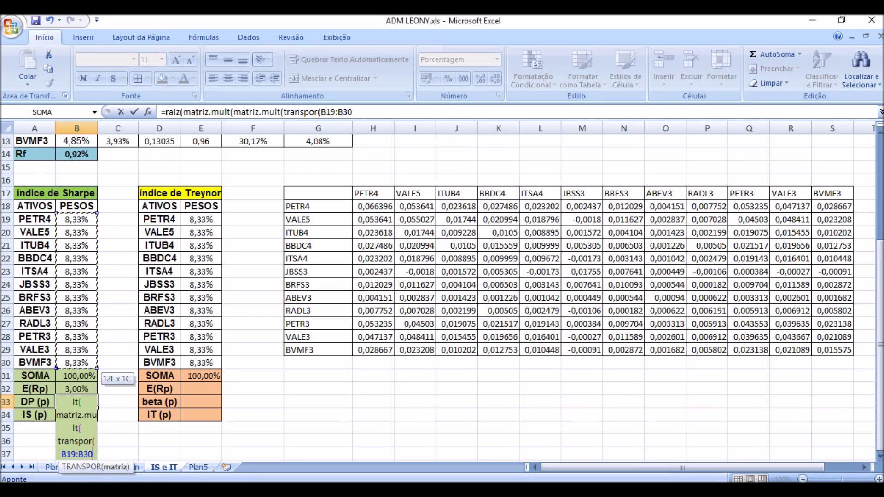
type(")")
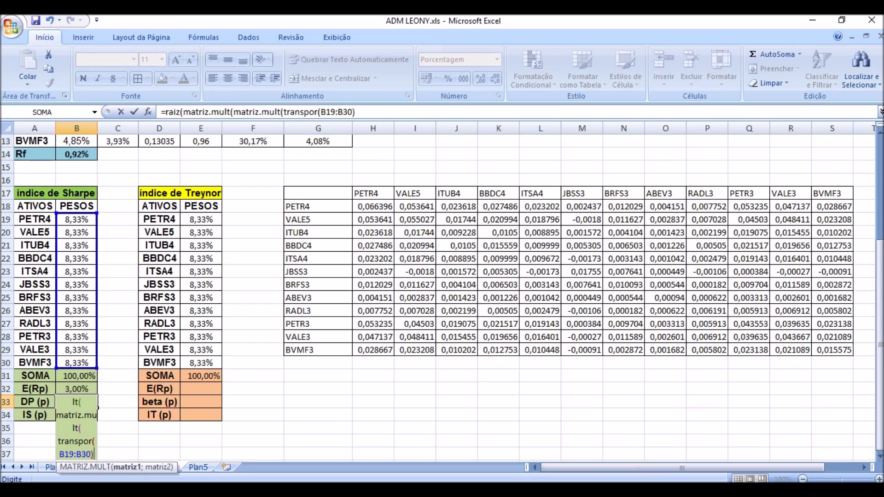
type(";")
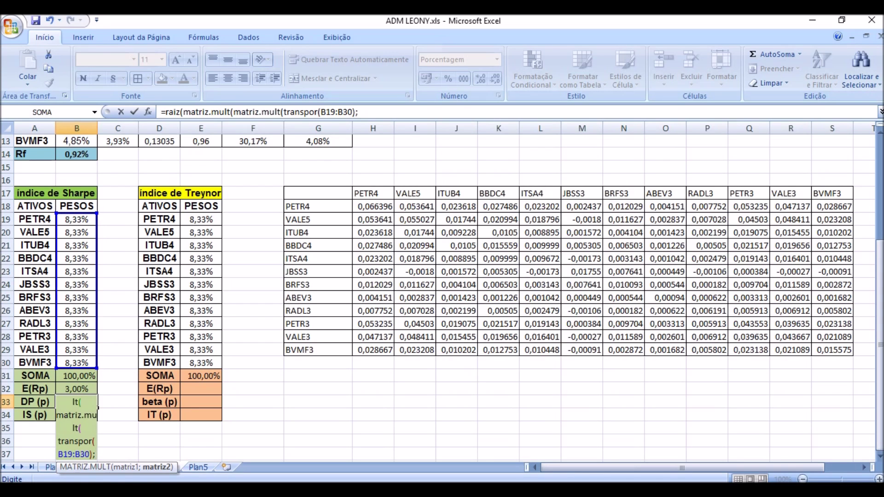
left_click_drag(364, 206, 849, 354)
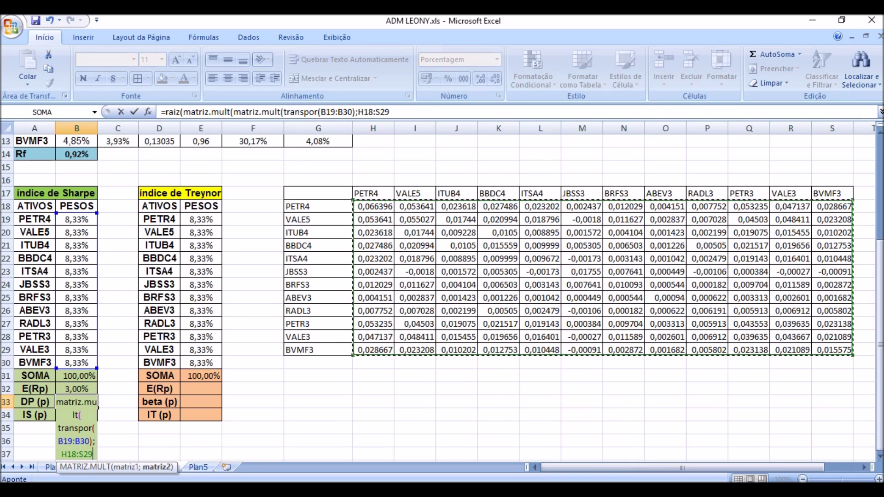
type(")")
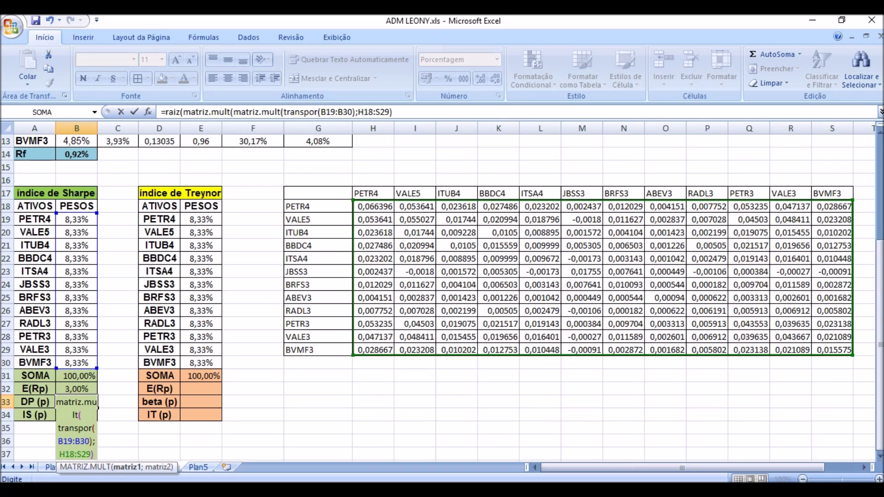
type(";")
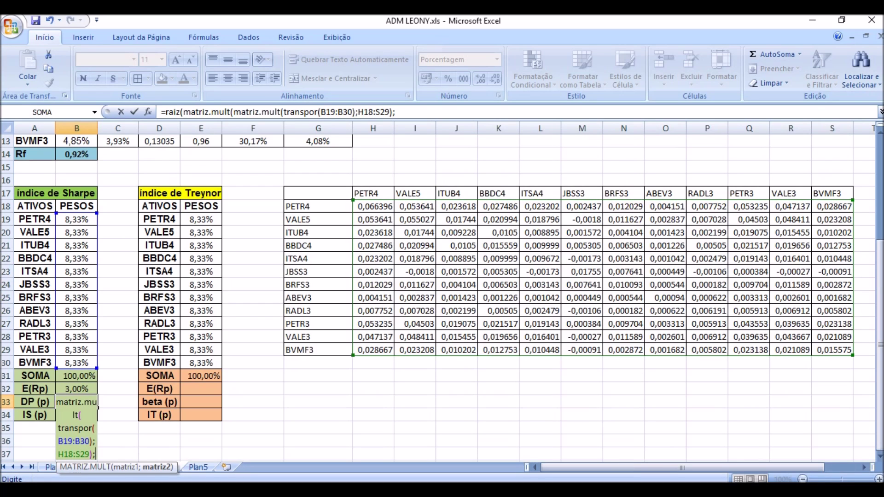
left_click_drag(76, 219, 77, 363)
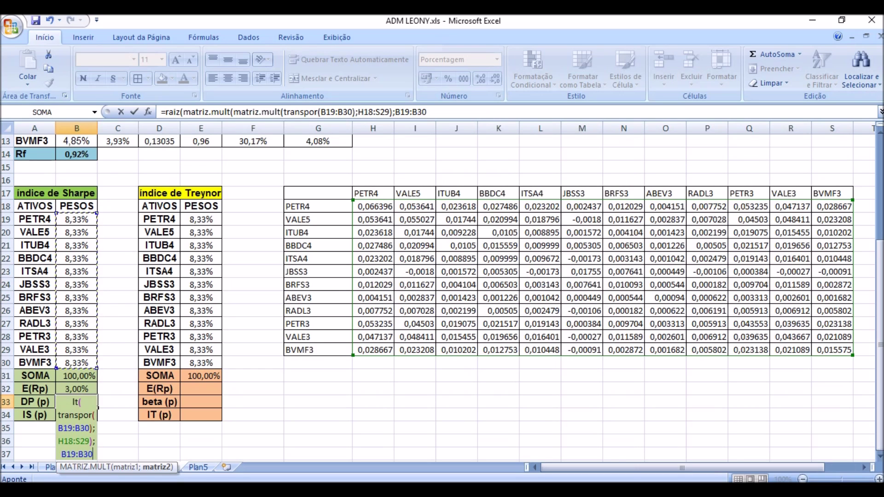
type(")")
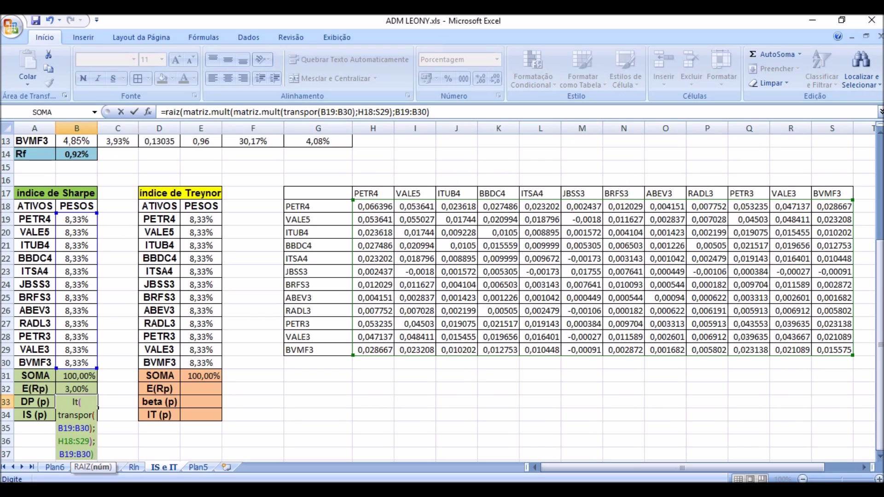
key("Return")
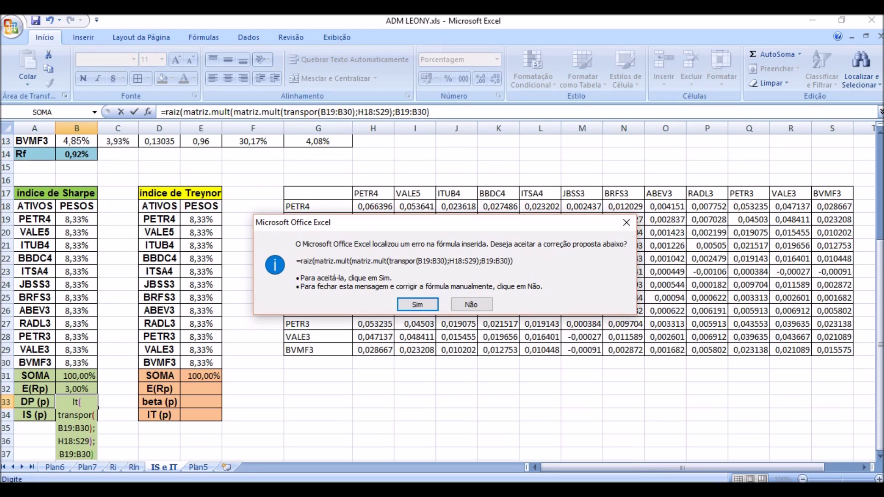
key("Return")
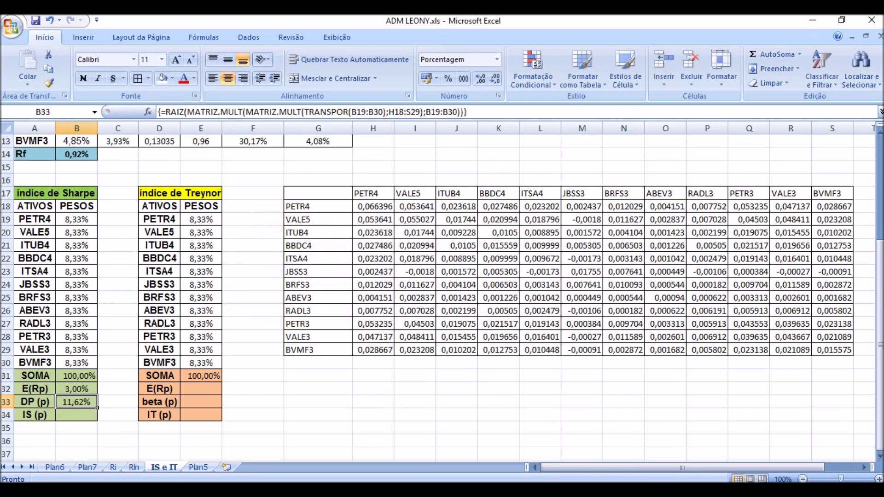
Calculate the portfolio's Sharpe index IS (p) in B34 by dividing E(Rp) by DP (p), using =B32/B33
key("Down")
key("Up")
key("Down")
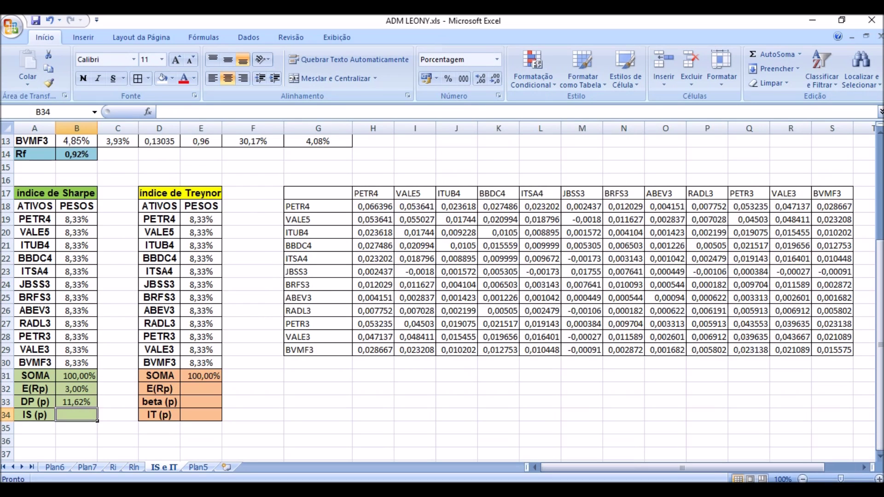
type("=")
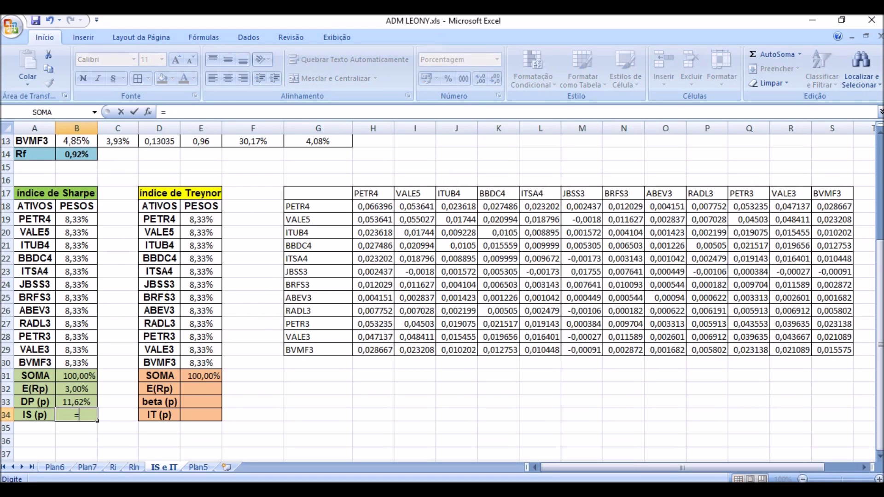
left_click(76, 388)
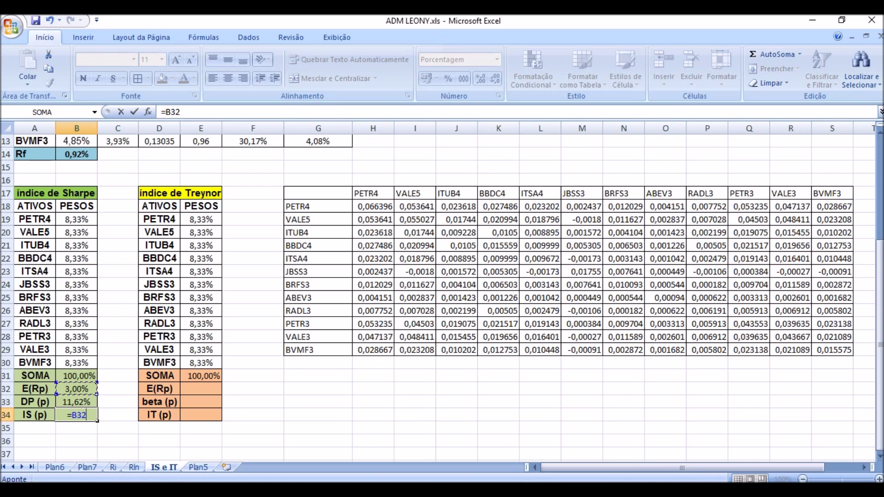
type("/")
left_click(76, 402)
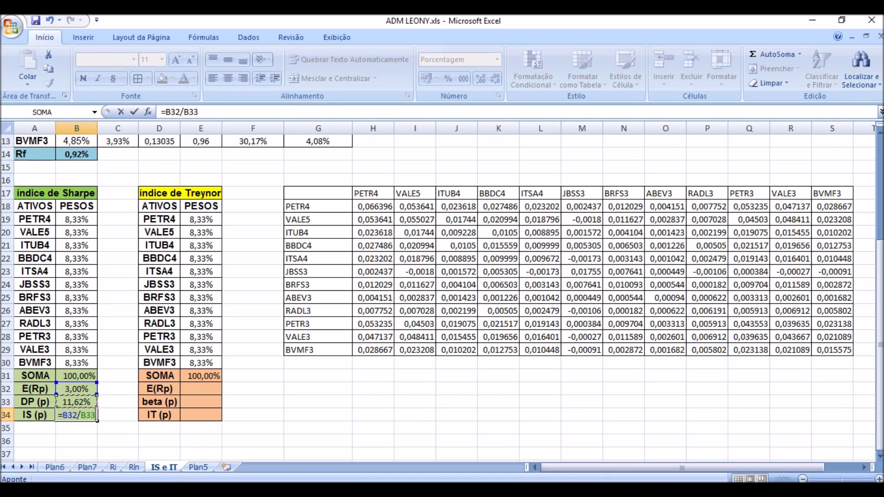
key("Return")
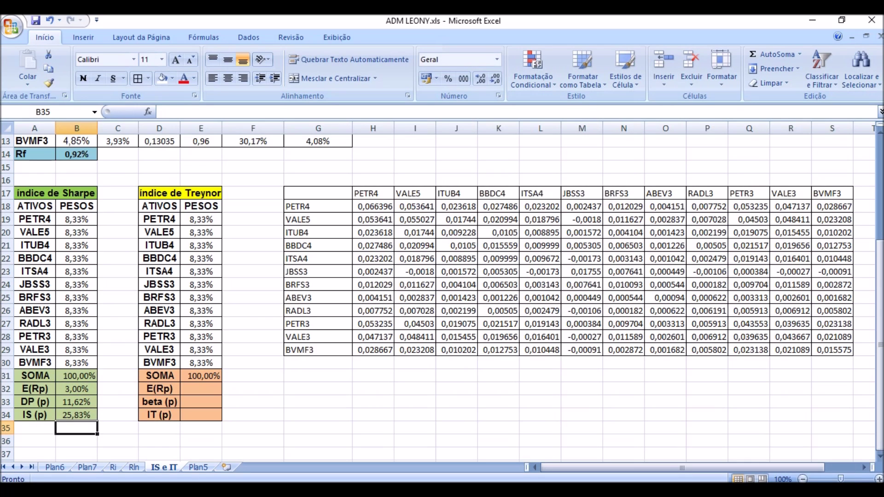
left_click(76, 415)
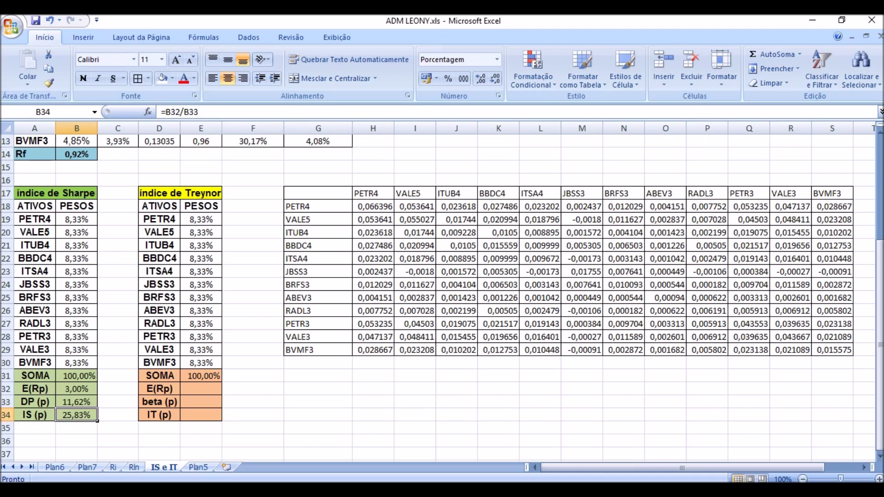
Build the Treynor E(Rp) formula in E32 with MATRIZ.MULT, using the transposed weights E19:E30 and the Ri-Rf values C2:C13
scroll(201, 350, "down", 1)
left_click(201, 350)
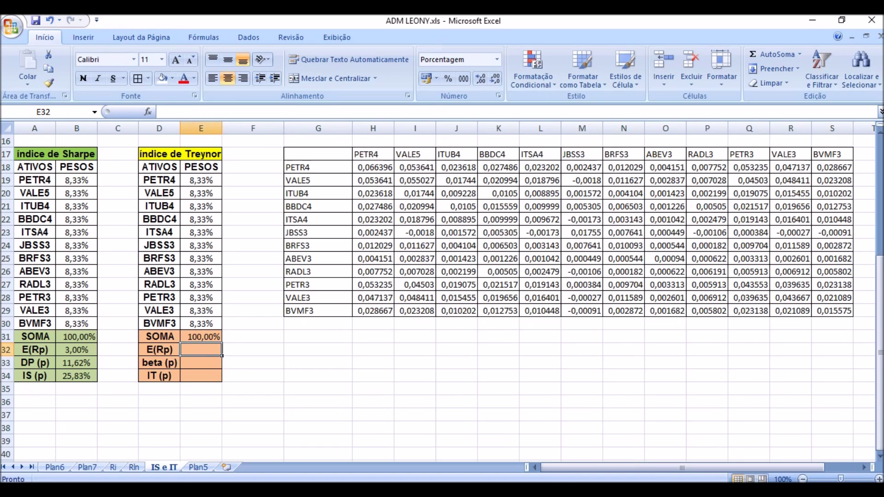
type("=")
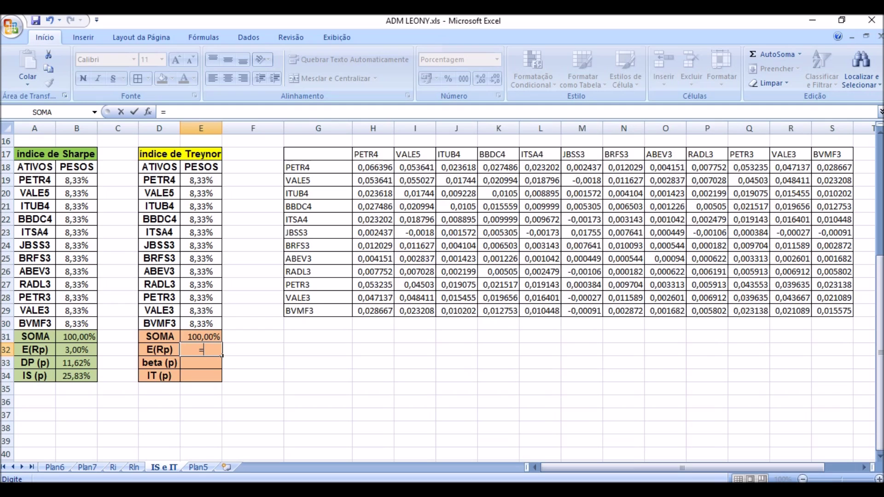
type("matri")
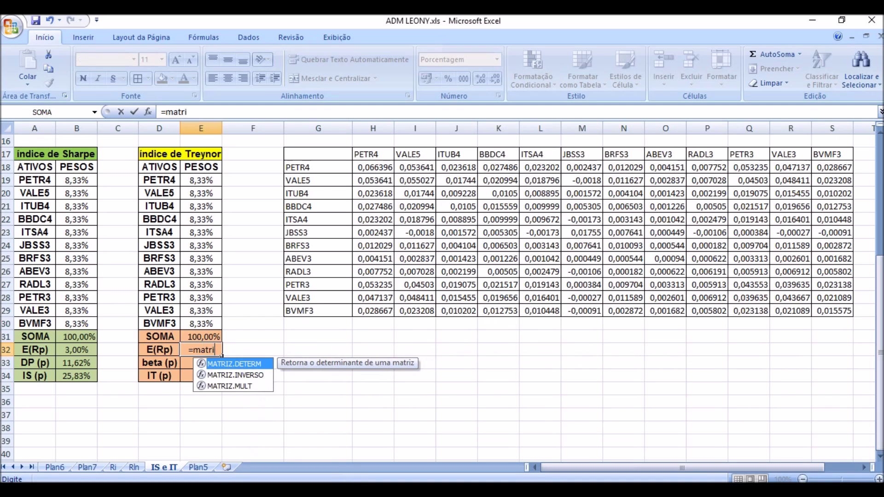
type("z.mult")
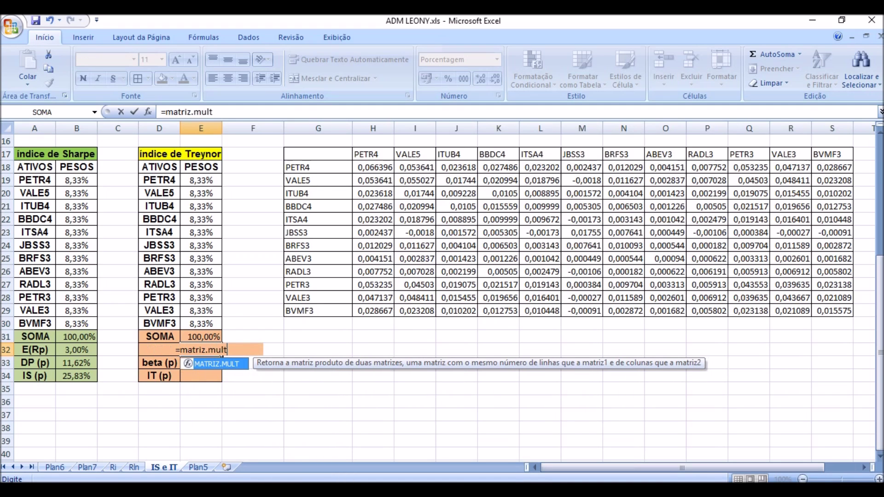
type("(transpor(")
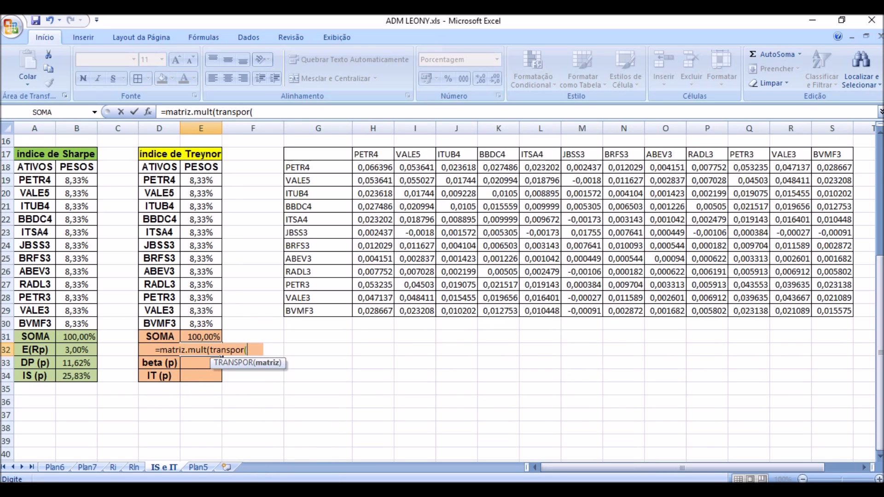
left_click_drag(202, 180, 217, 327)
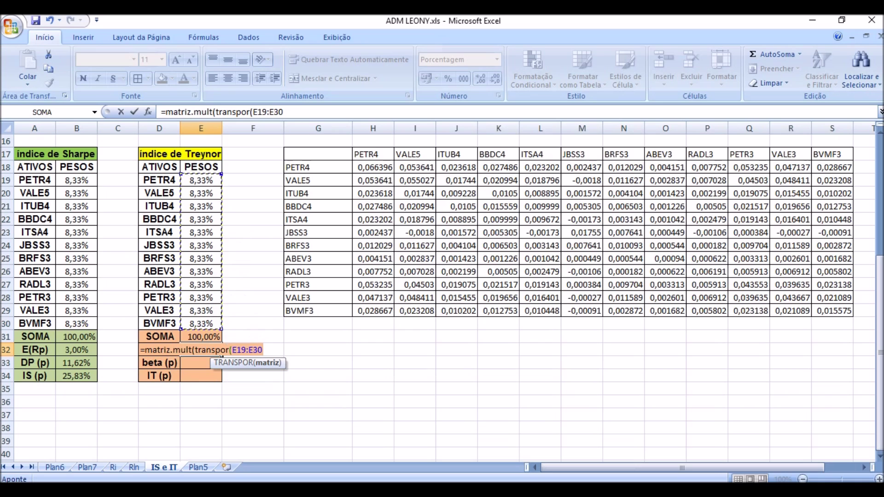
type(");")
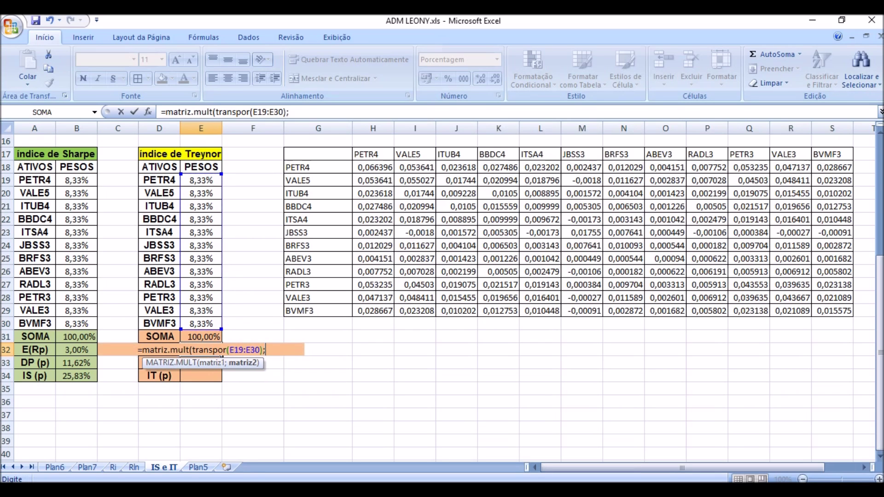
scroll(433, 295, "up", 5)
left_click_drag(117, 154, 117, 299)
scroll(118, 298, "down", 5)
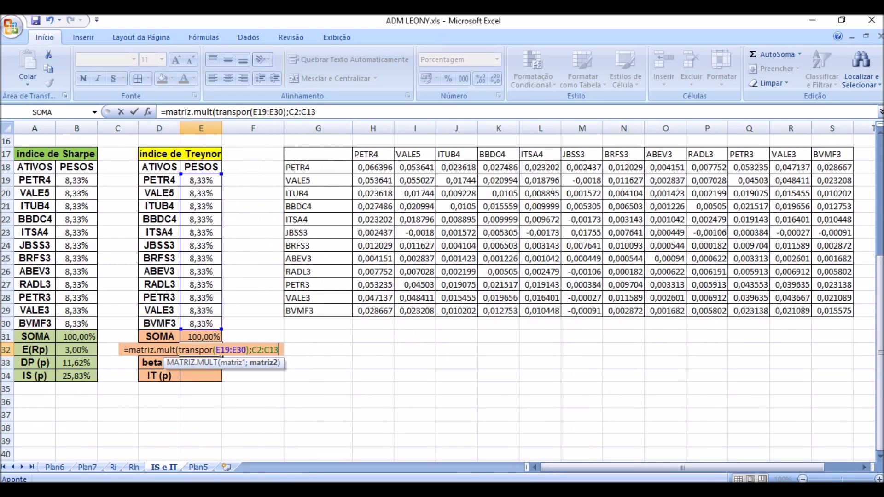
Make the Ri-Rf range absolute as $C$2:$C$13 in the E32 formula, close it and enter it as an array formula
left_click(289, 112)
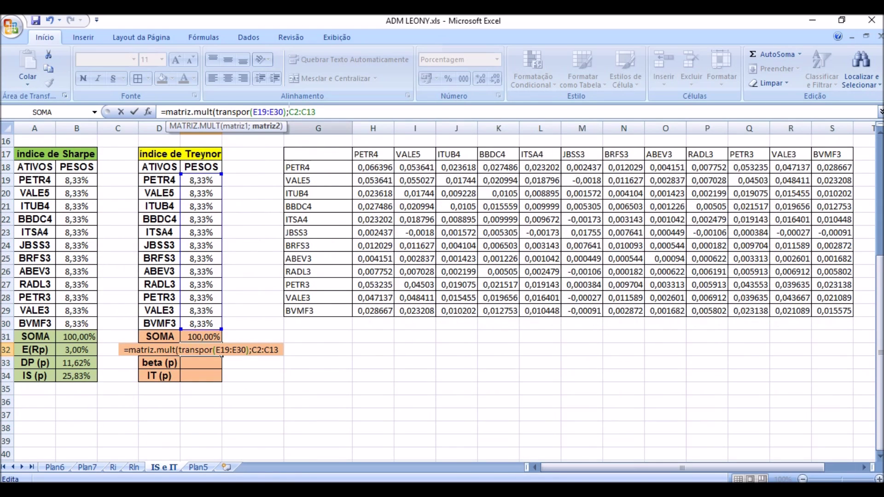
type("$")
key("Right")
type("$C")
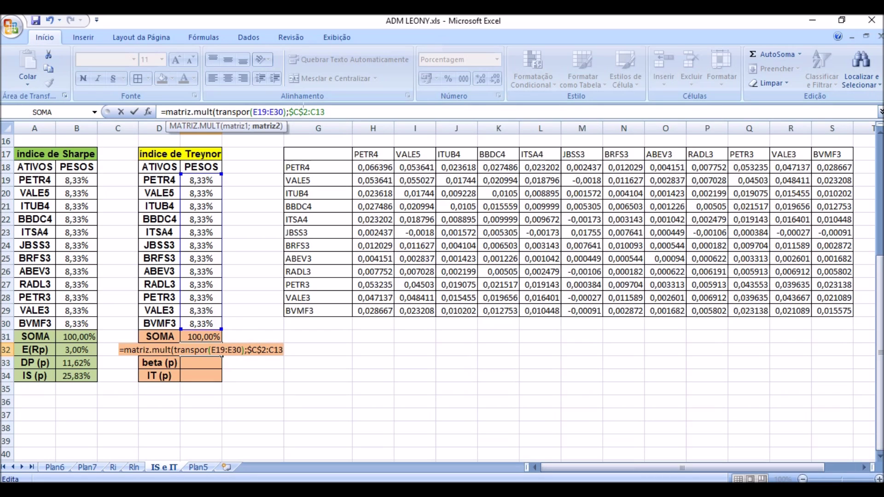
type("$")
key("Right")
type("$")
key("Right")
key("Right")
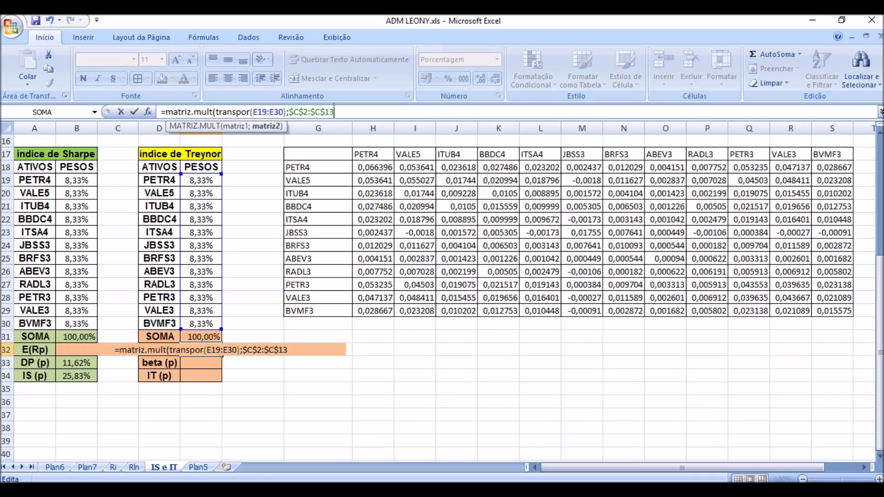
type(")")
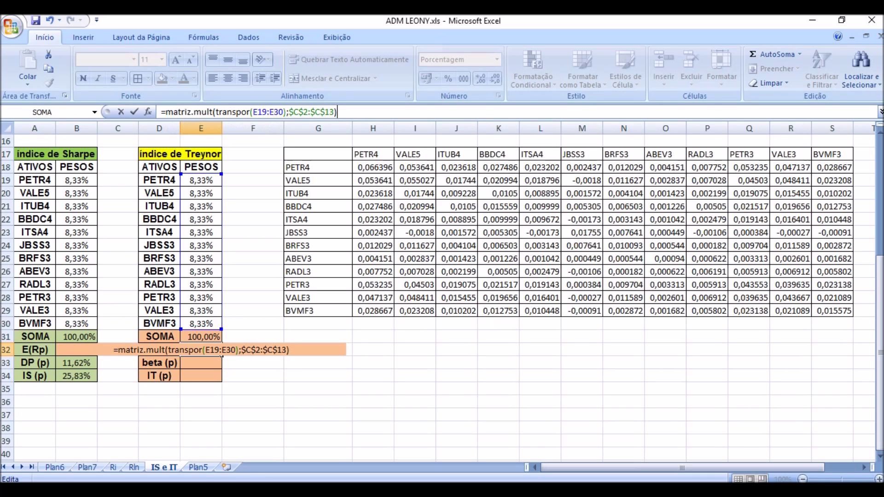
key("ctrl+shift+Return")
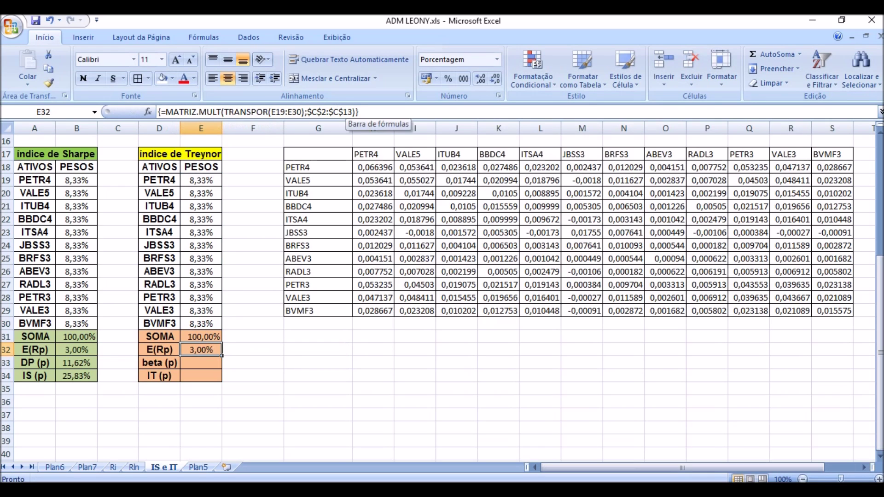
left_click(201, 389)
left_click(202, 350)
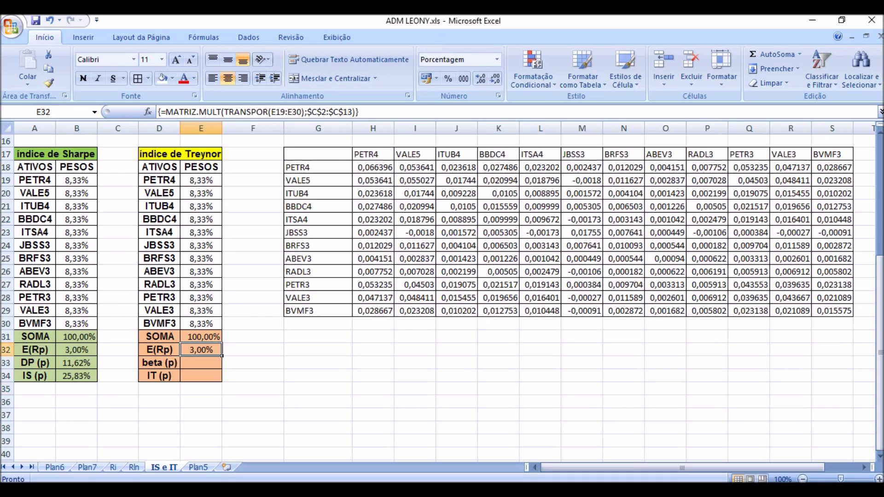
left_click(201, 363)
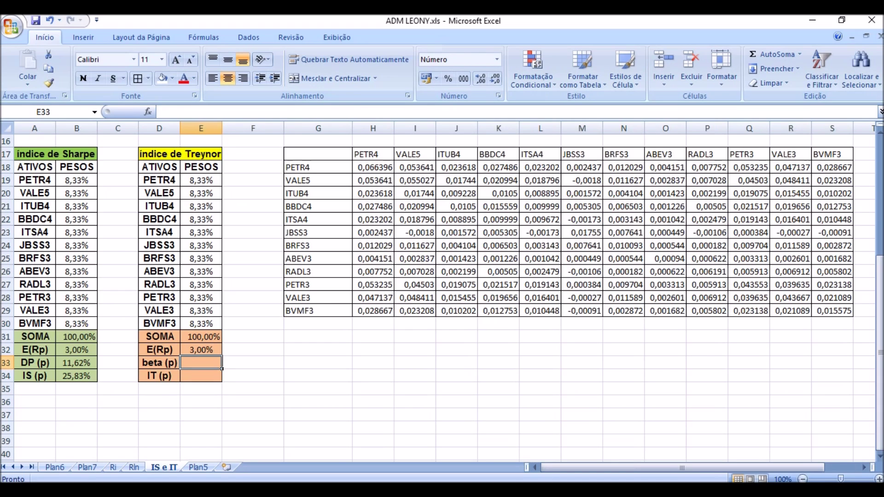
scroll(442, 295, "up", 6)
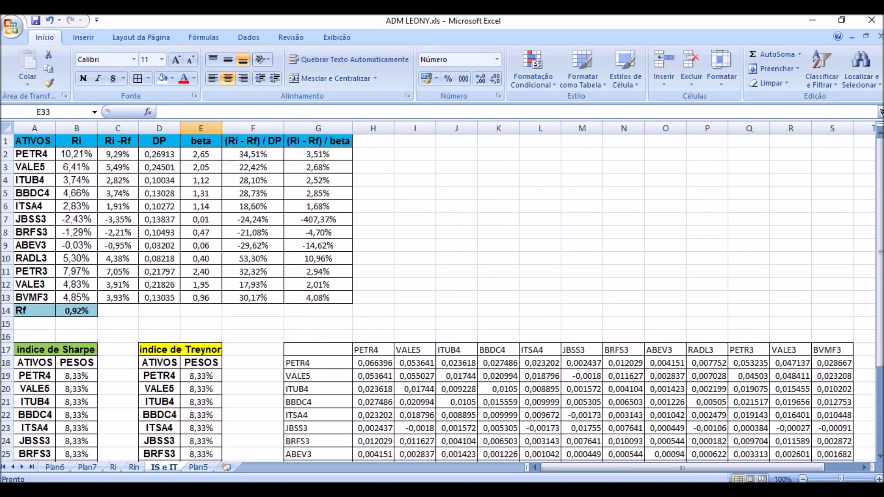
scroll(442, 295, "down", 6)
scroll(442, 295, "up", 5)
scroll(443, 295, "down", 4)
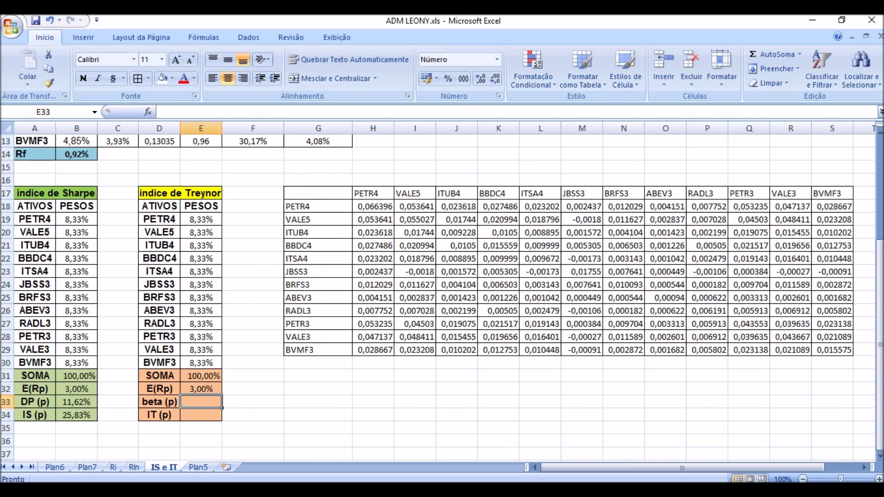
Add the column header beta*peso in H1 and widen column H to fit it
scroll(442, 295, "up", 4)
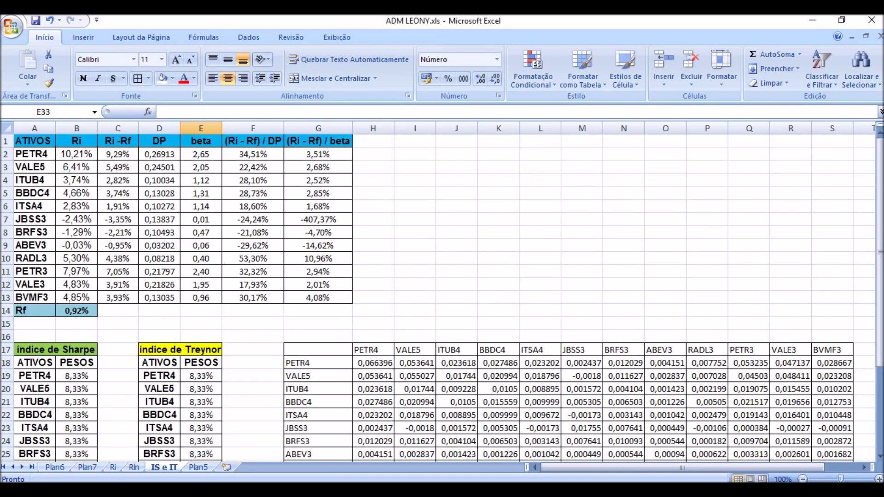
left_click(373, 141)
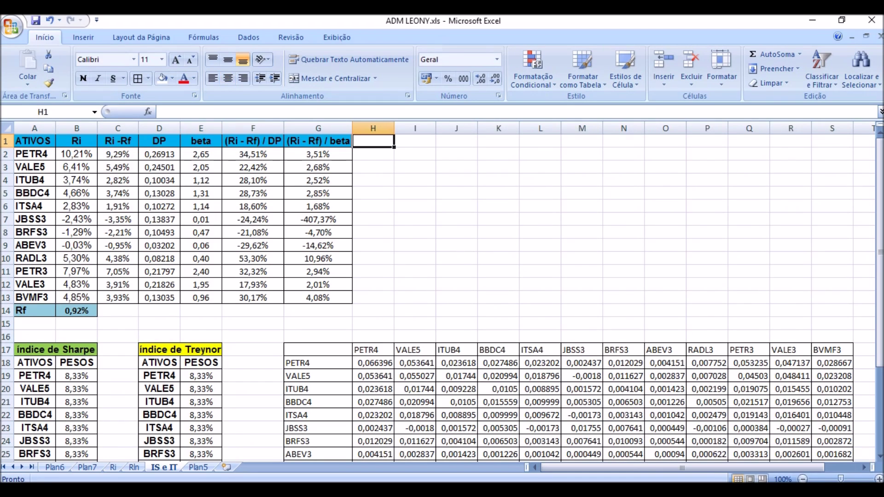
type("b")
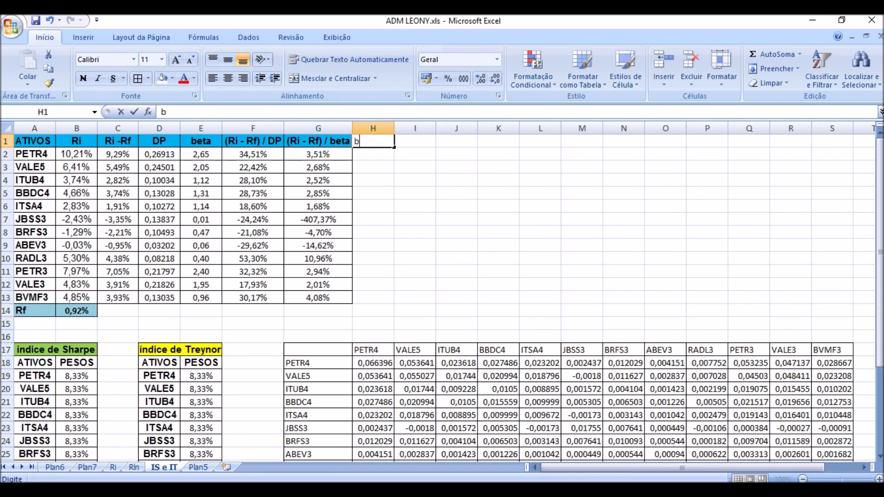
type("eta*peso")
key("Return")
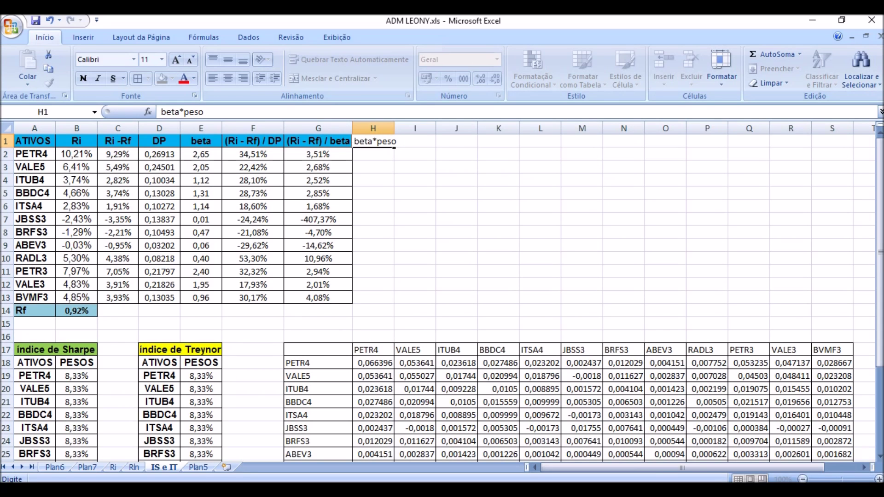
scroll(442, 294, "down", 4)
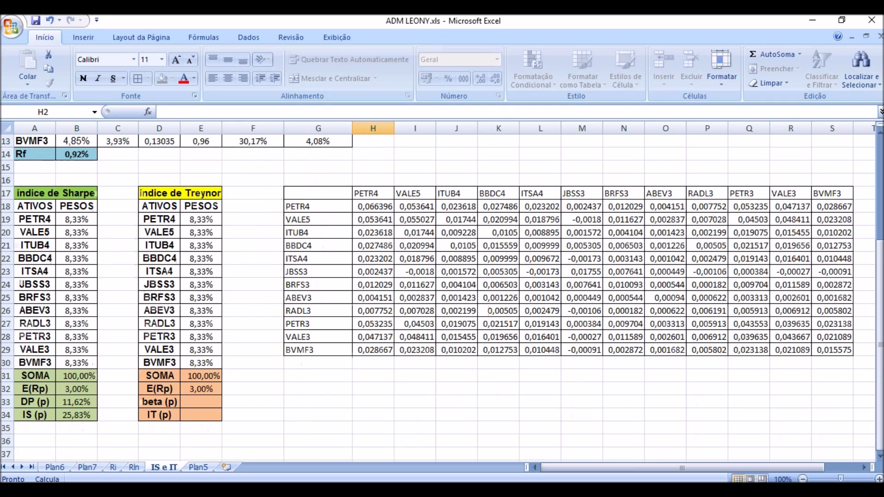
key("Return")
scroll(442, 295, "up", 4)
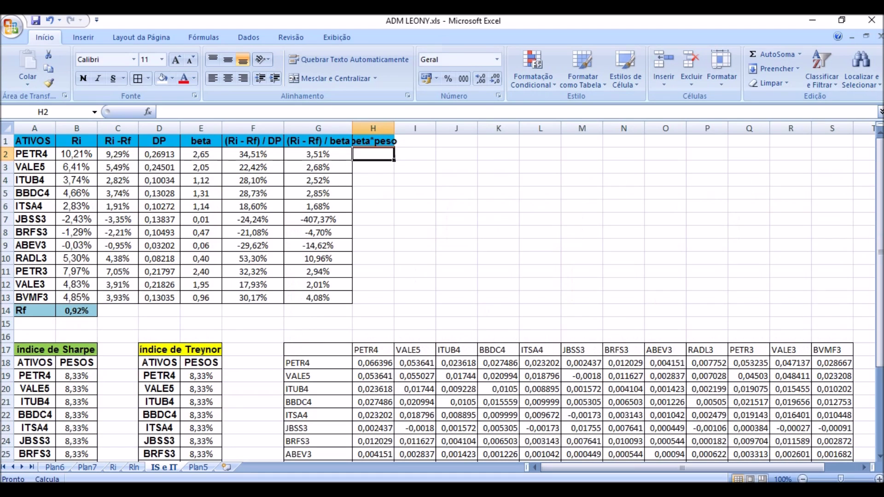
double_click(395, 128)
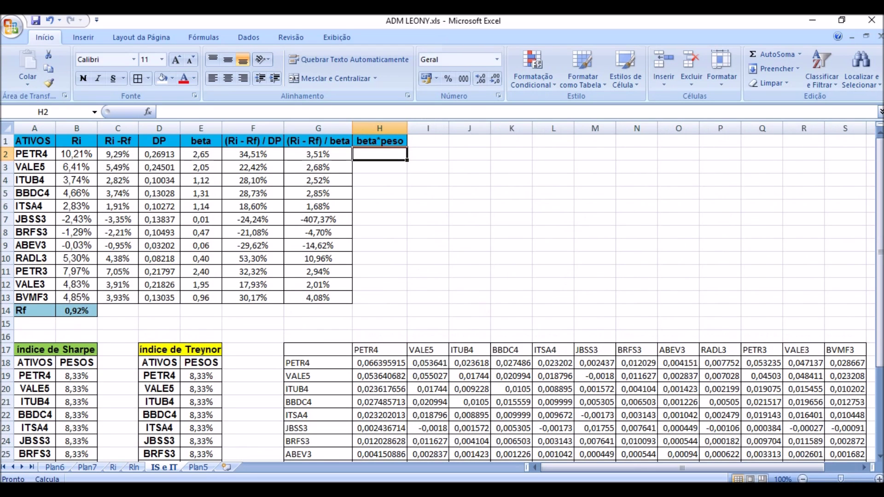
Calculate PETR4's weighted beta in H2 by multiplying its beta by its Treynor weight, using =E2*E19
type("=")
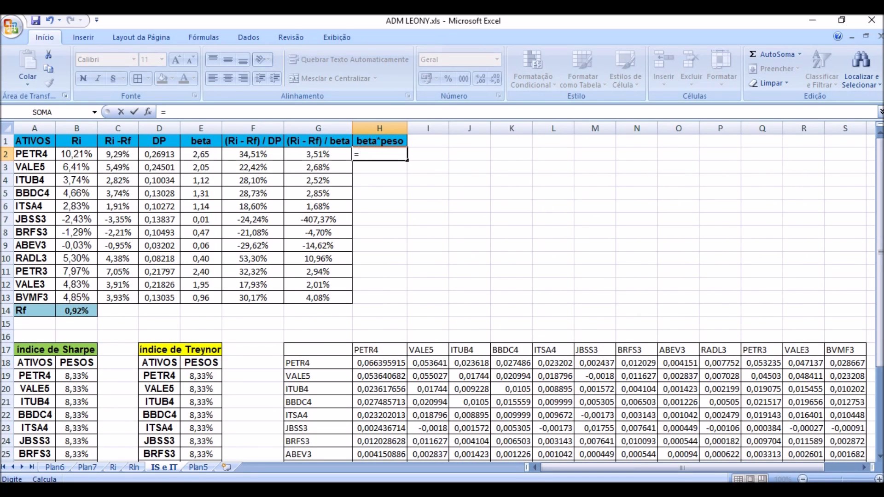
left_click(201, 154)
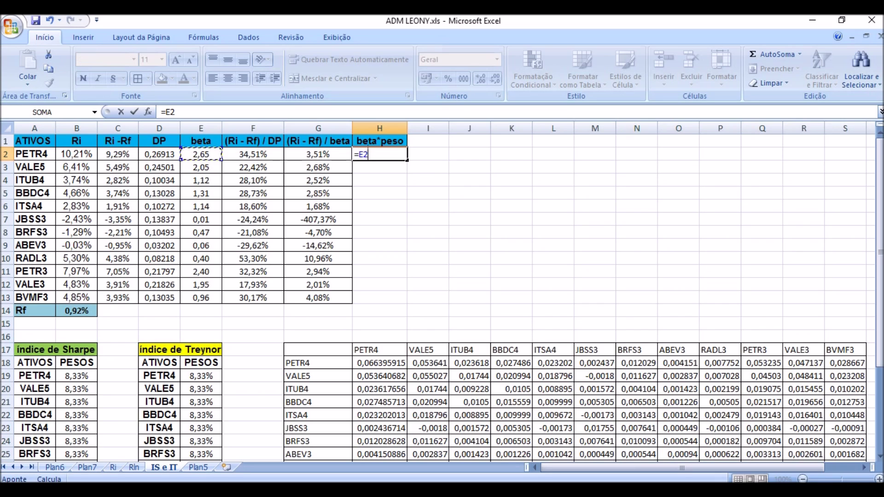
type("*")
scroll(437, 295, "down", 1)
left_click(201, 337)
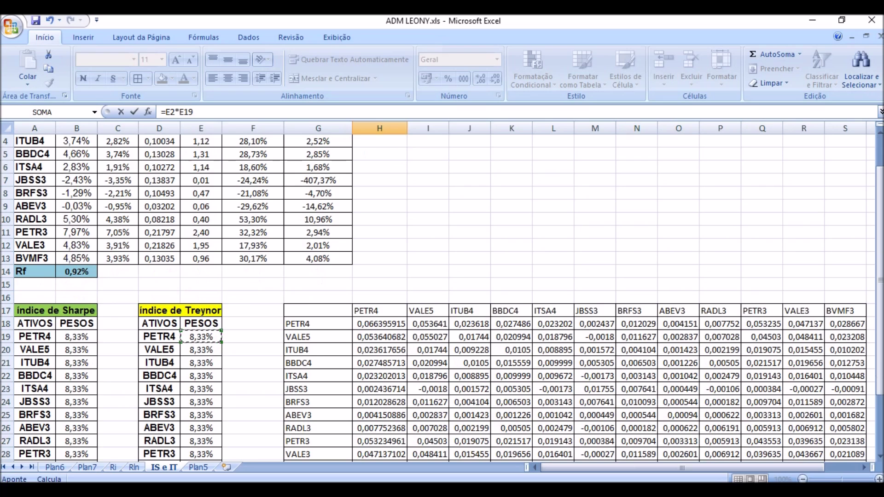
scroll(201, 337, "up", 1)
key("Return")
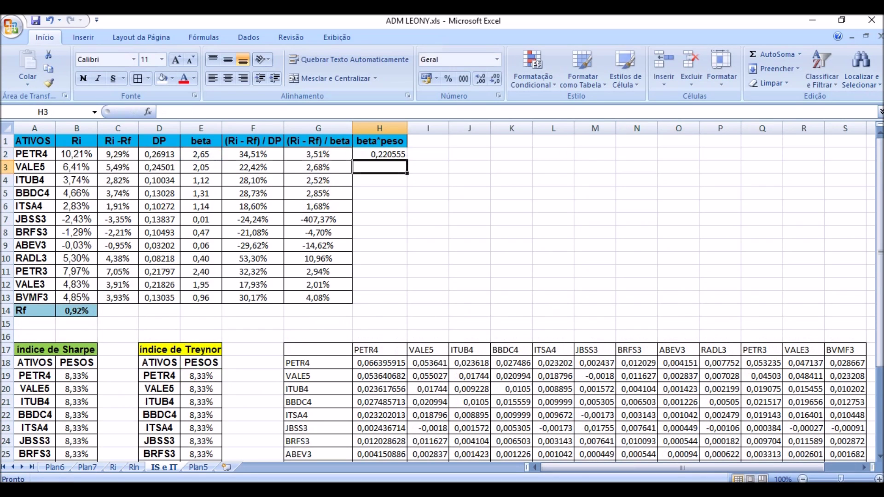
Fill the weighted beta formula from H2 down to H13 for the remaining stocks
left_click(380, 154)
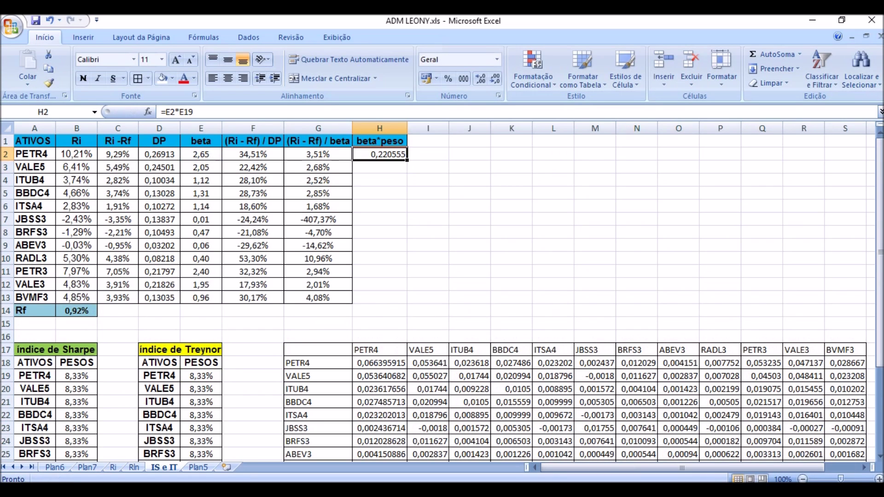
left_click_drag(408, 160, 407, 301)
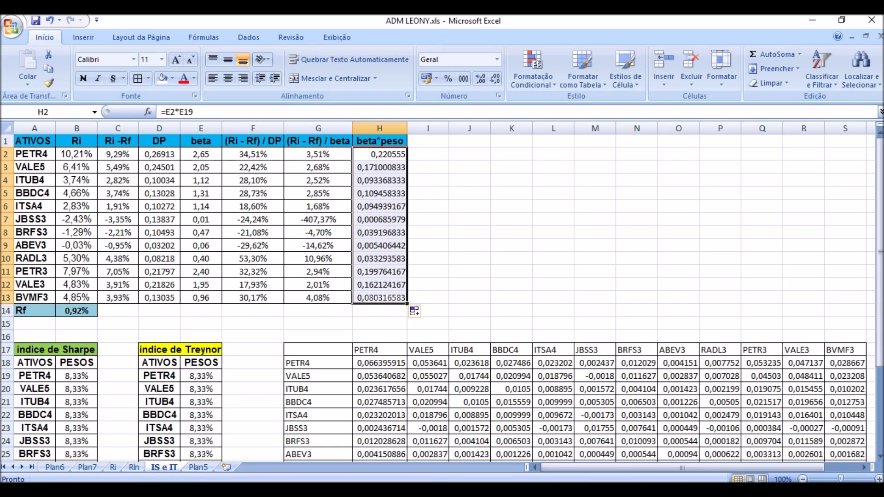
left_click(428, 272)
Calculate the portfolio beta (p) in E33 by summing the weighted betas with =SOMA(H2:H13)
scroll(442, 295, "down", 4)
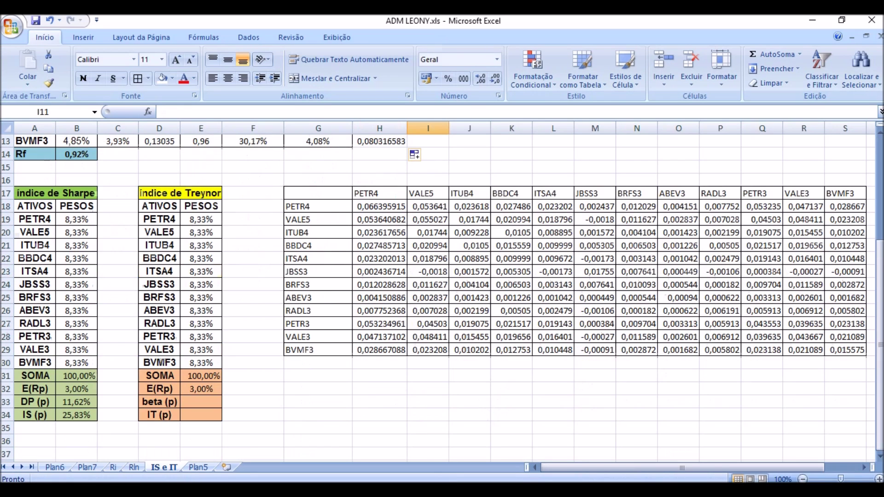
left_click(201, 402)
type("=soma")
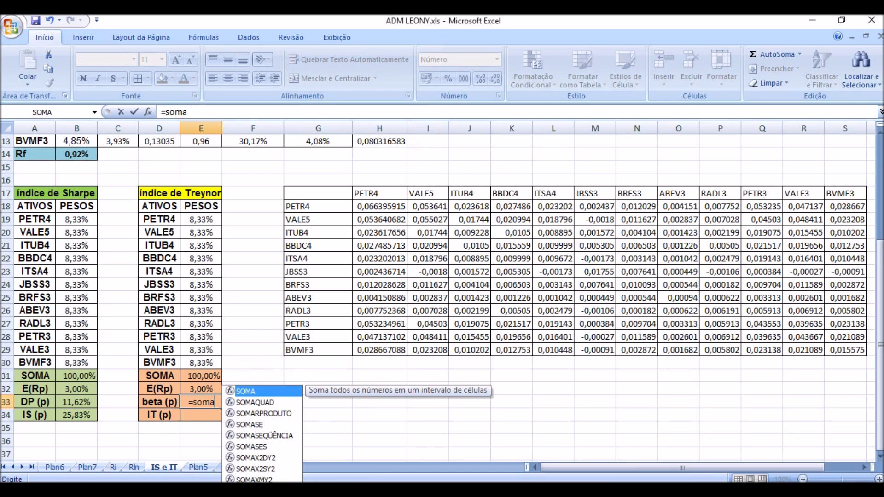
type("(")
scroll(221, 408, "up", 4)
left_click_drag(379, 154, 396, 300)
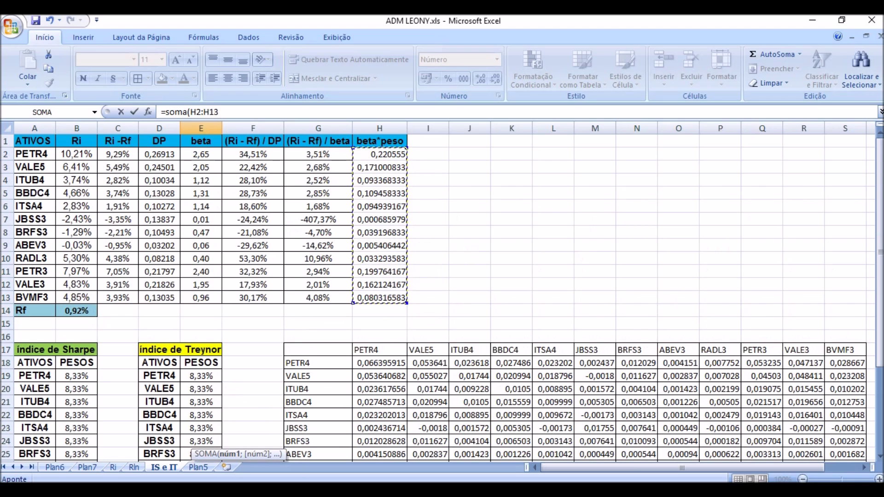
type(")")
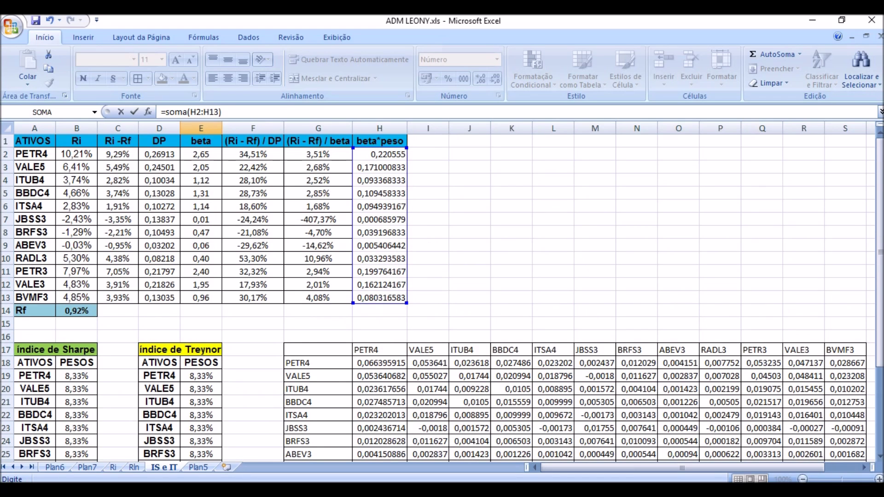
key("Return")
scroll(442, 294, "down", 2)
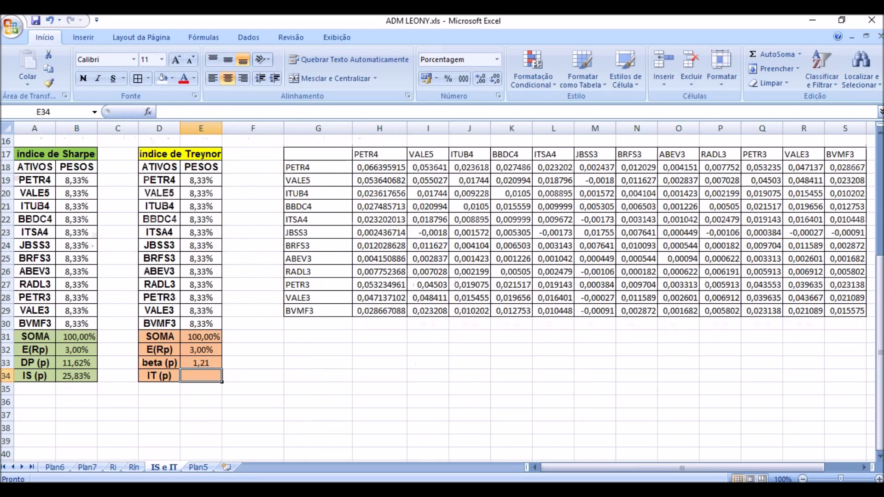
left_click(201, 363)
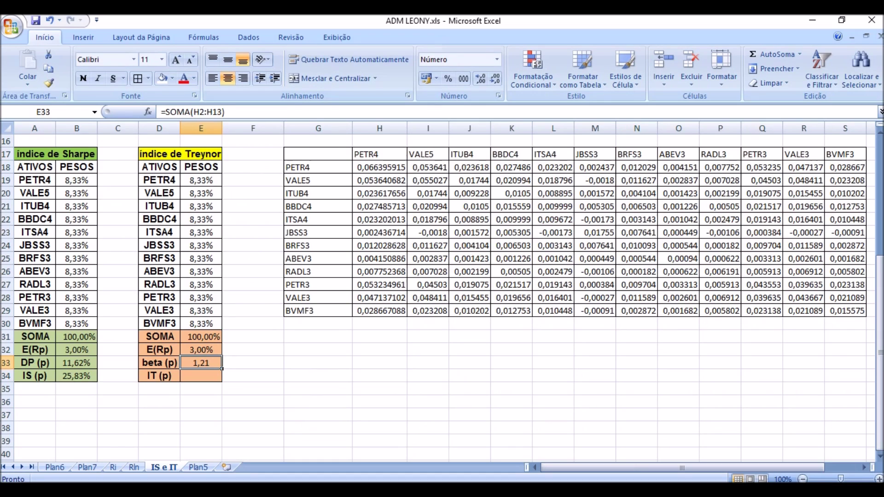
Calculate the portfolio's Treynor index IT (p) in E34 by dividing E(Rp) by beta (p), using =E32/E33
left_click(201, 376)
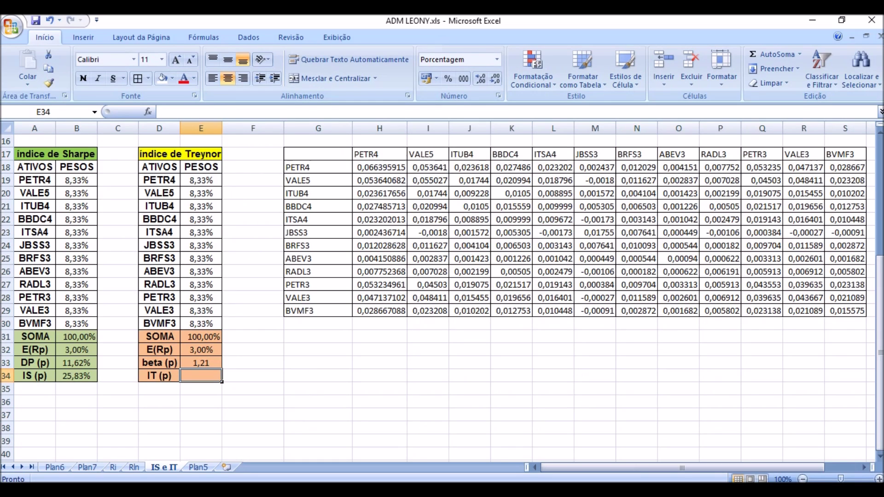
type("=")
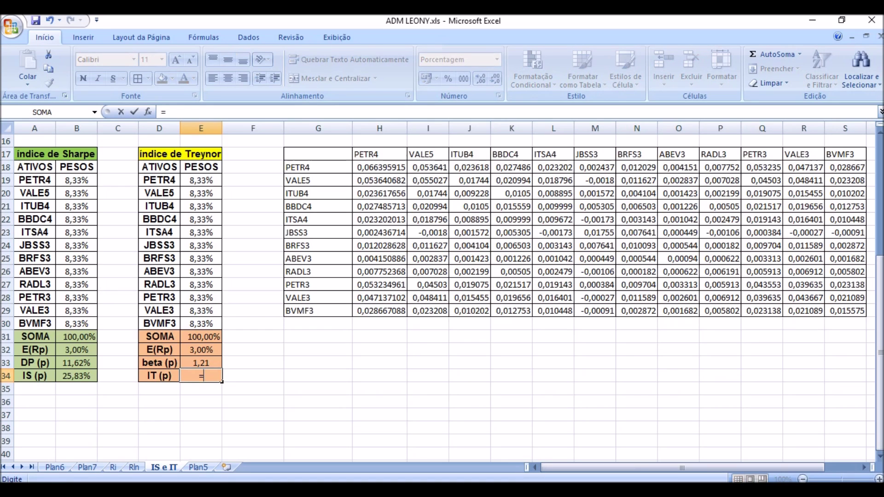
left_click(201, 351)
type("/")
key("Up")
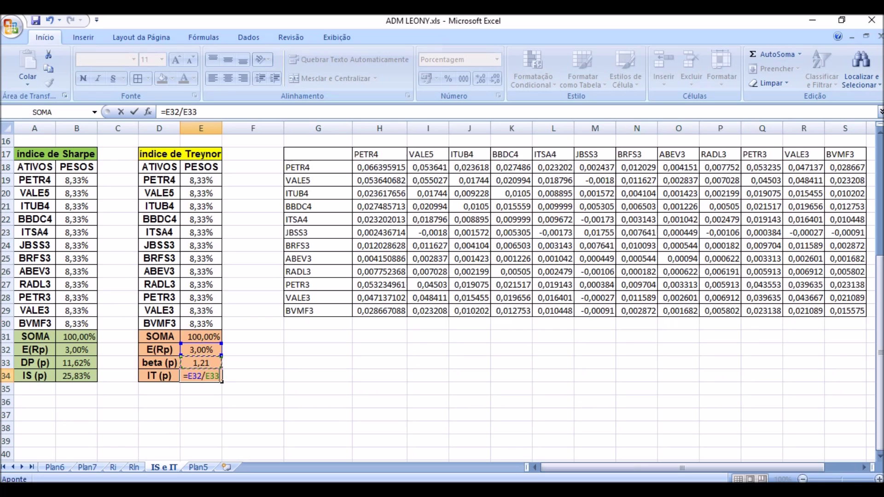
key("Return")
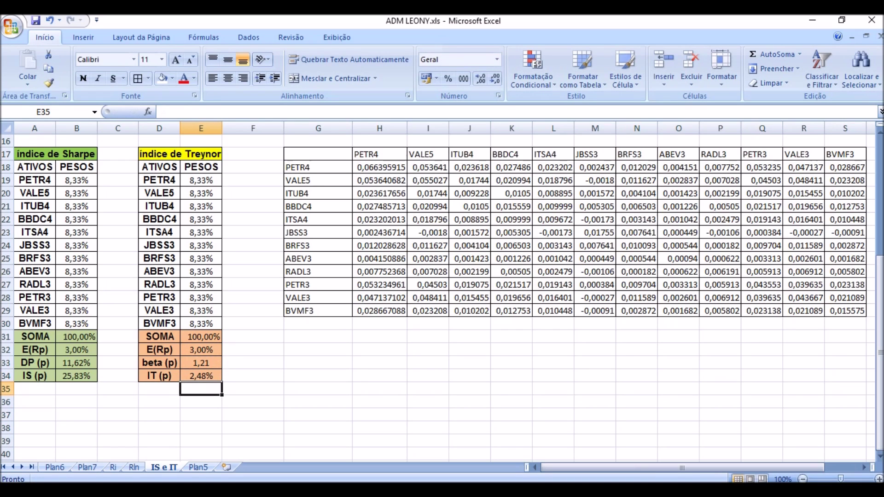
left_click(253, 401)
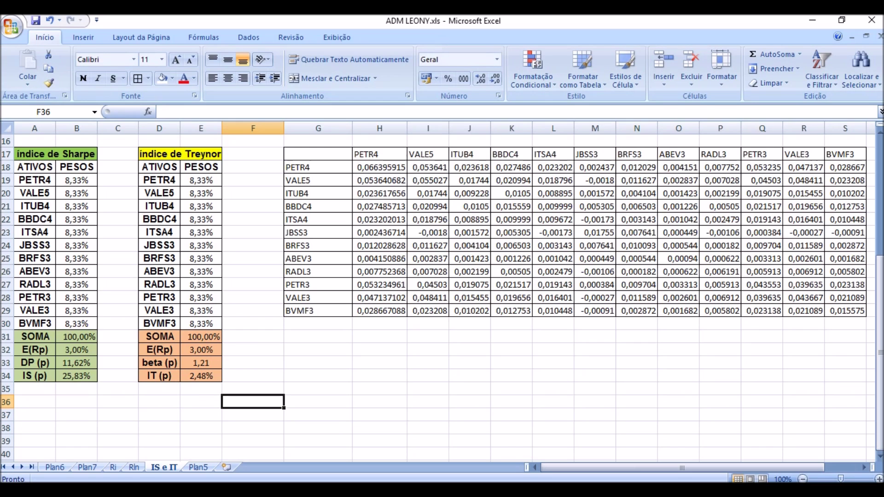
Format the beta*peso values in H2:H13 with four decimal places and centre them
scroll(442, 295, "up", 5)
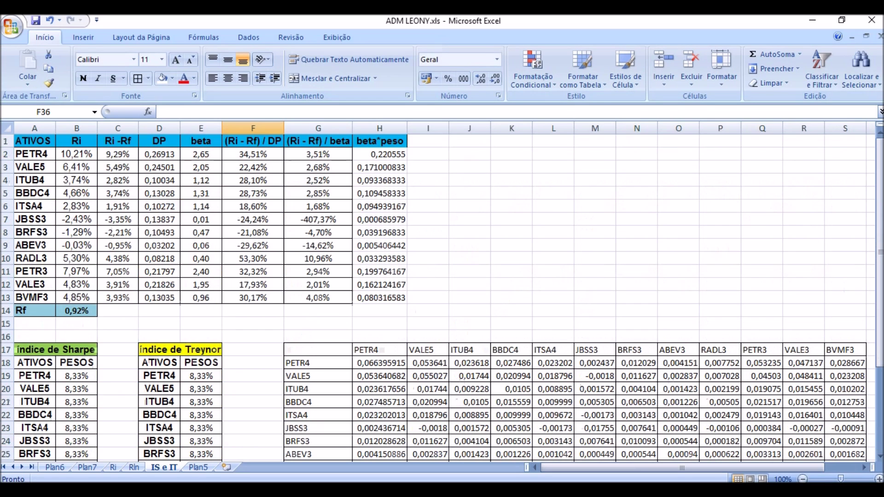
scroll(442, 295, "down", 1)
scroll(443, 295, "up", 1)
left_click_drag(380, 298, 380, 153)
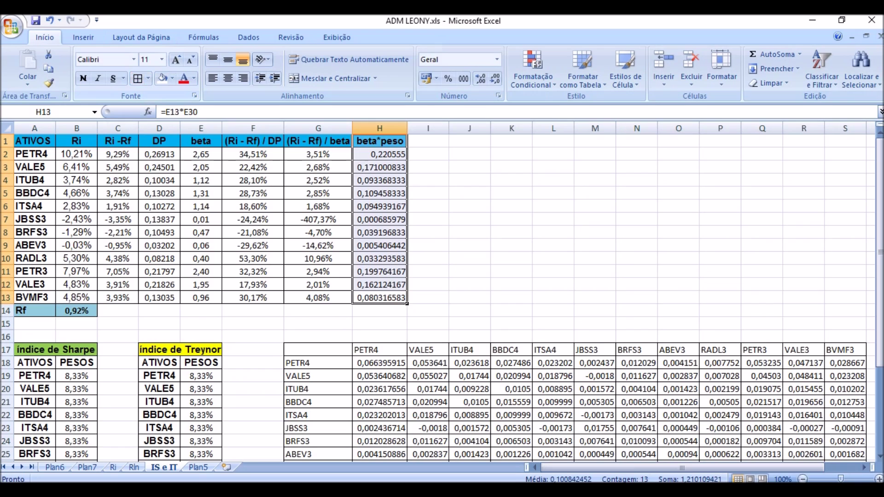
left_click(469, 284)
left_click_drag(379, 297, 380, 153)
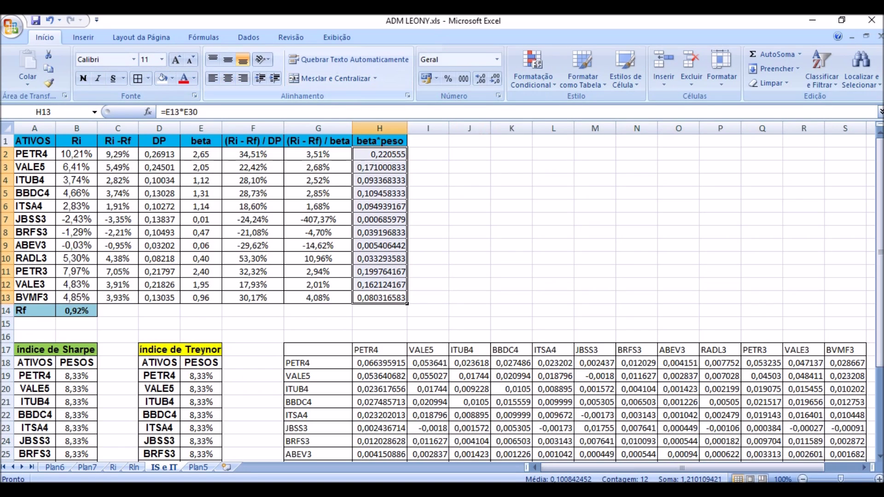
left_click(495, 79)
left_click(495, 78)
left_click(495, 79)
left_click(495, 78)
left_click(494, 78)
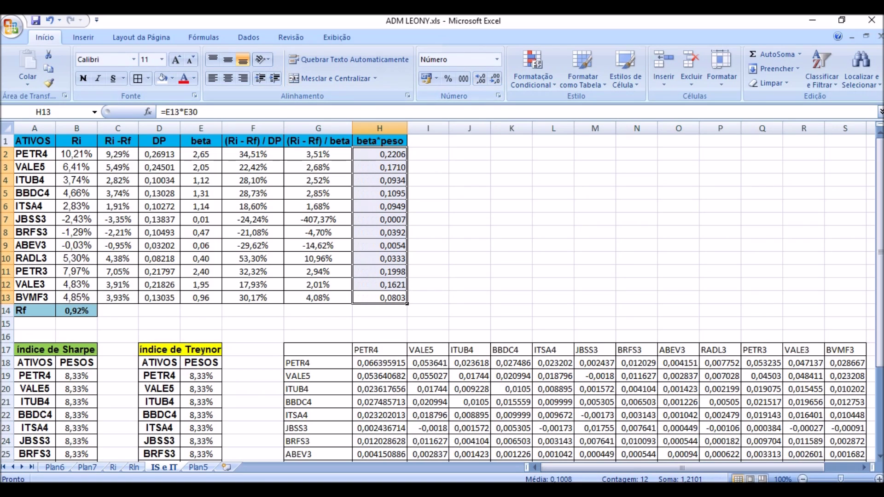
left_click(228, 79)
left_click(511, 285)
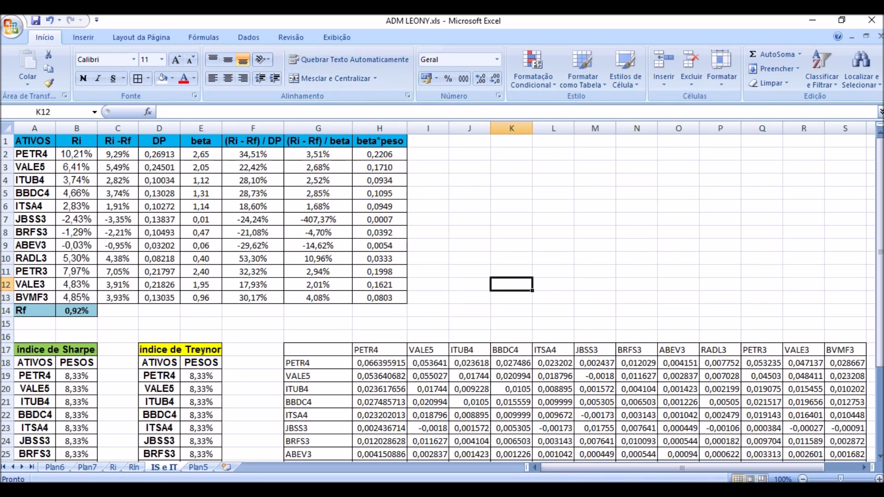
Save the workbook ADM LEONY.xls in its existing format
scroll(442, 295, "down", 1)
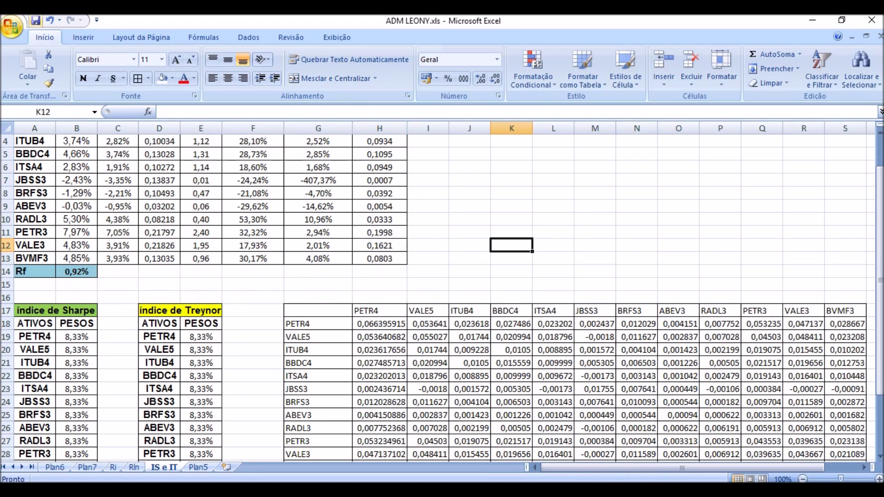
left_click(36, 20)
key("Return")
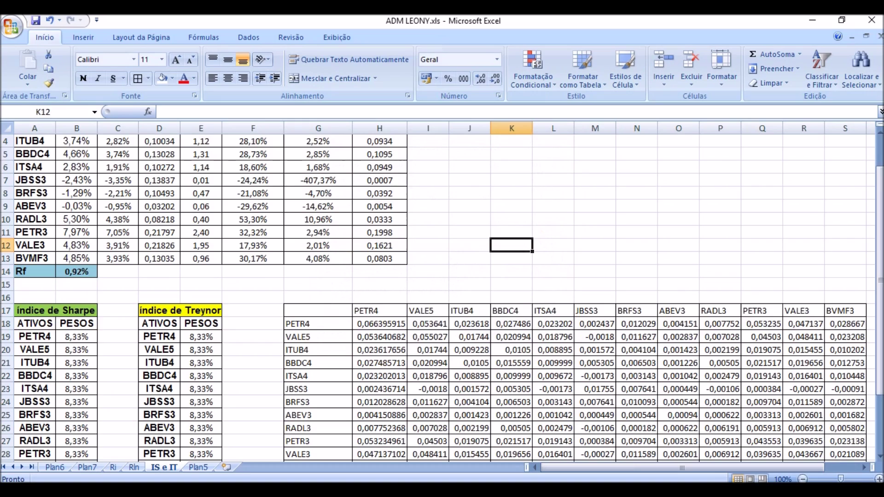
scroll(443, 295, "up", 1)
scroll(442, 295, "down", 5)
scroll(442, 294, "up", 5)
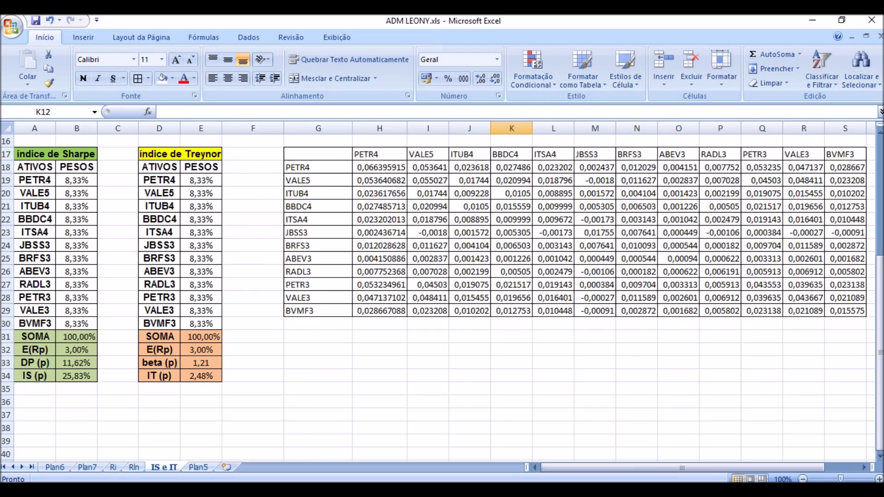
Review the Sharpe table's weights in B19:B30 and the portfolio index formulas in B34 and E34
left_click(76, 323)
left_click_drag(77, 323, 76, 180)
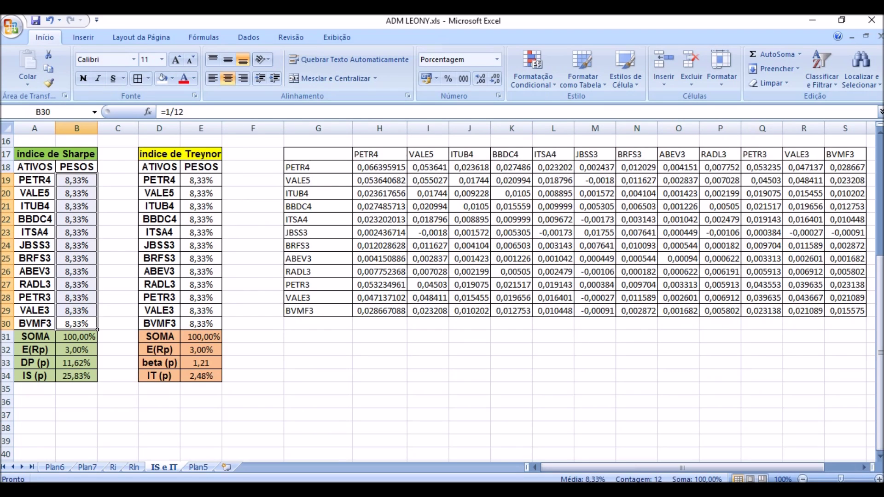
left_click_drag(35, 180, 56, 330)
left_click(76, 415)
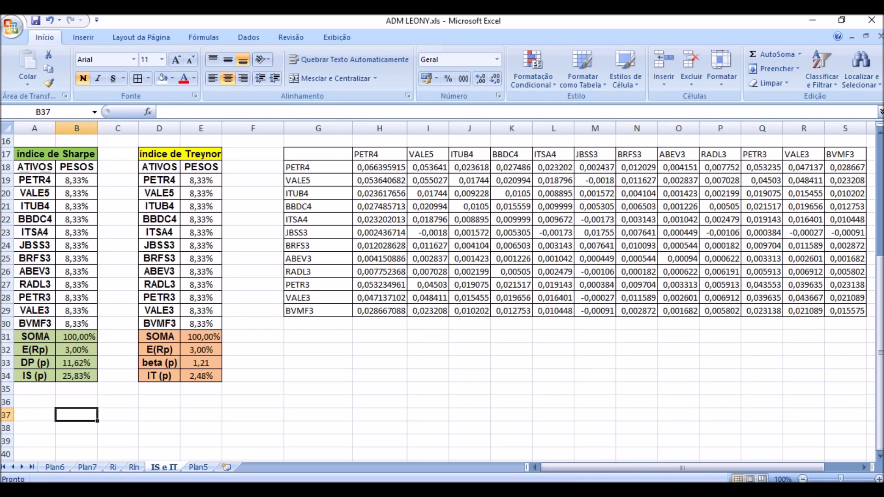
left_click(77, 376)
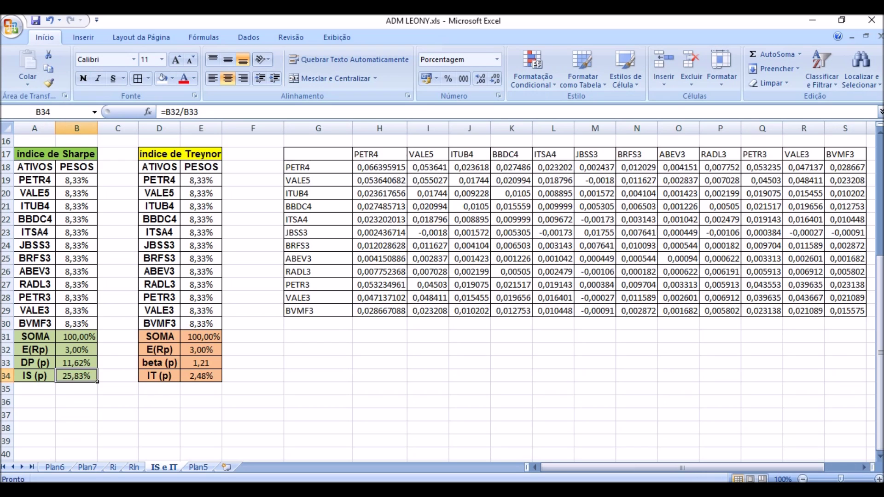
left_click(201, 375)
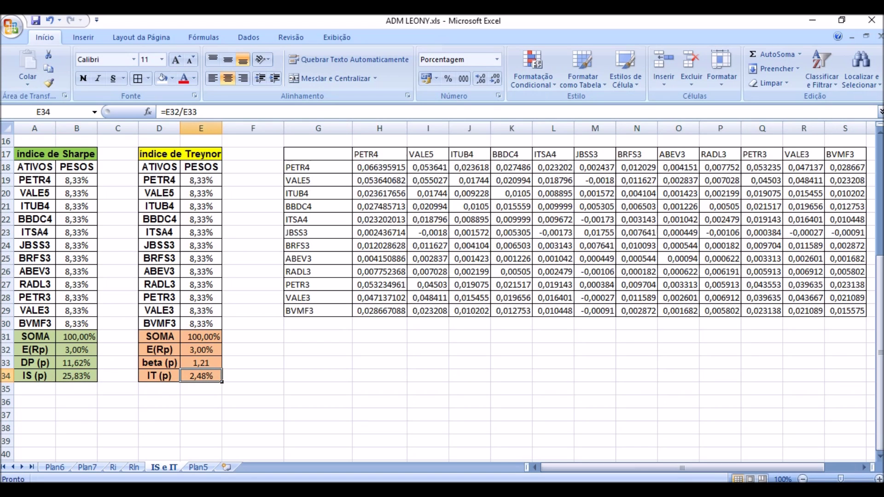
left_click(77, 389)
left_click(76, 376)
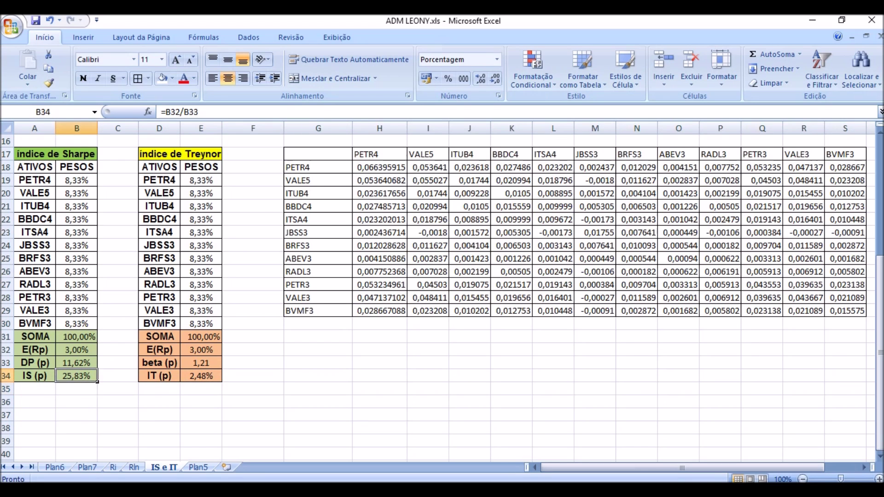
scroll(414, 300, "up", 5)
scroll(415, 299, "down", 5)
left_click(77, 350)
Set up Solver to maximize the Sharpe index in B34 by varying the portfolio weights in B19:B30
left_click(76, 376)
left_click(249, 37)
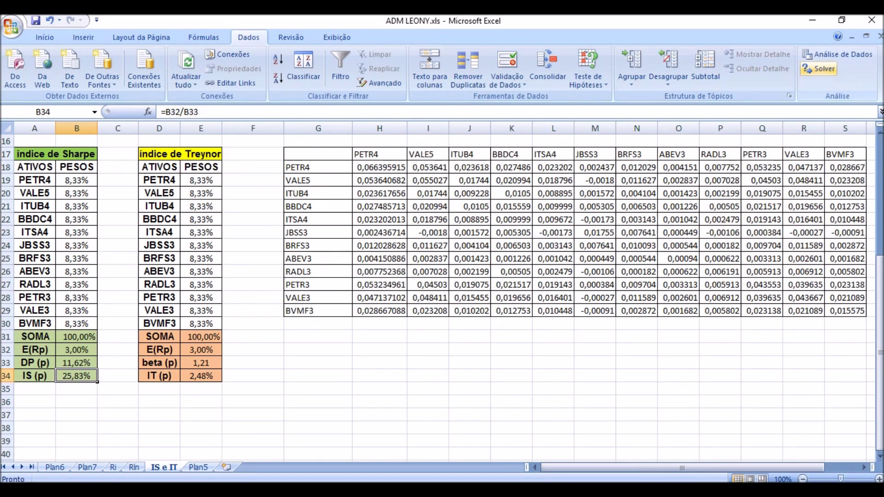
left_click(819, 68)
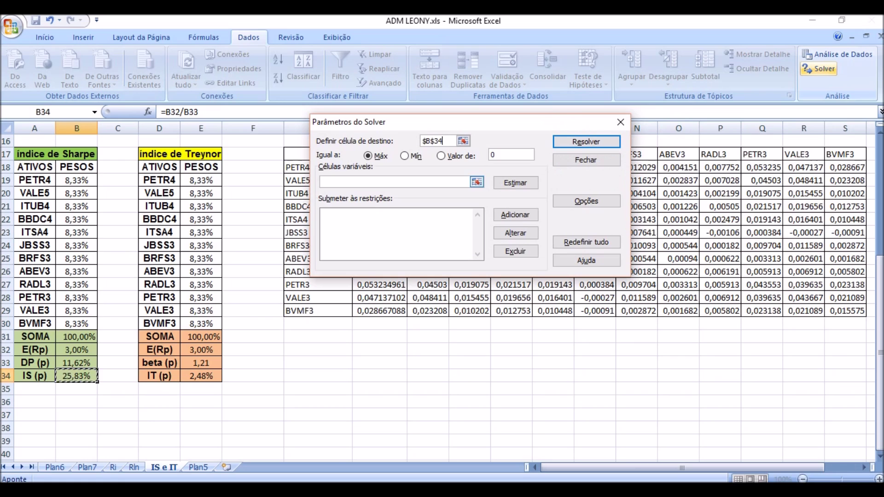
left_click(394, 182)
left_click_drag(76, 180, 90, 324)
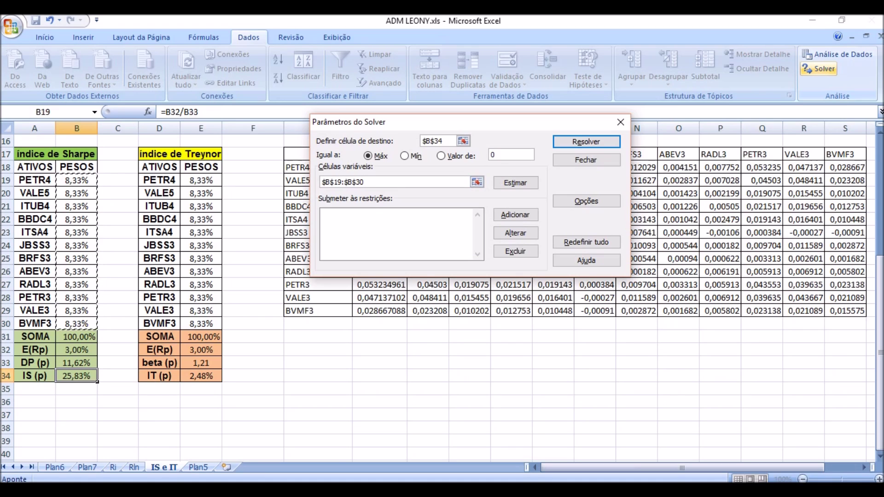
Add a Solver constraint requiring the portfolio Sharpe index B34 to be >= RADL3's individual index in F10
key("Tab")
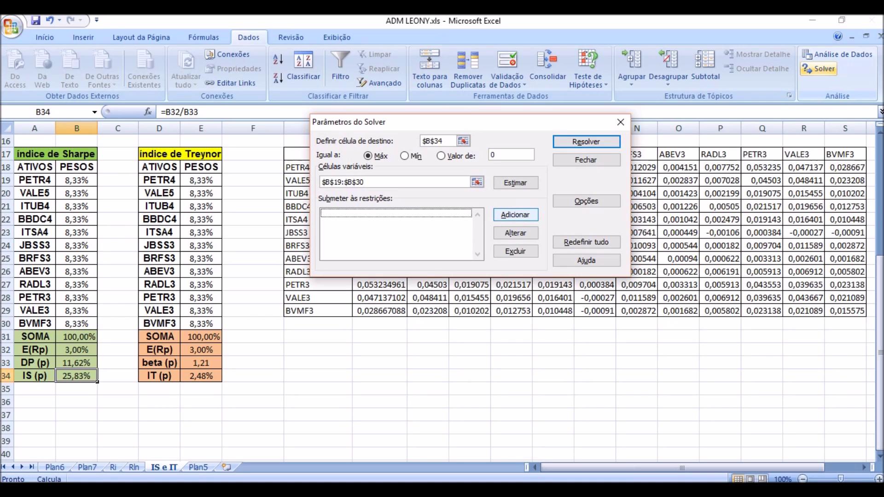
key("Return")
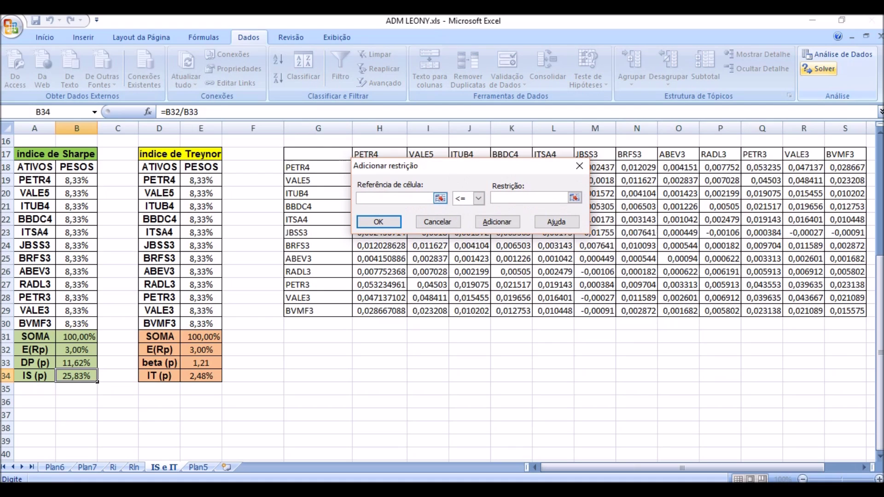
left_click(76, 376)
key("Tab")
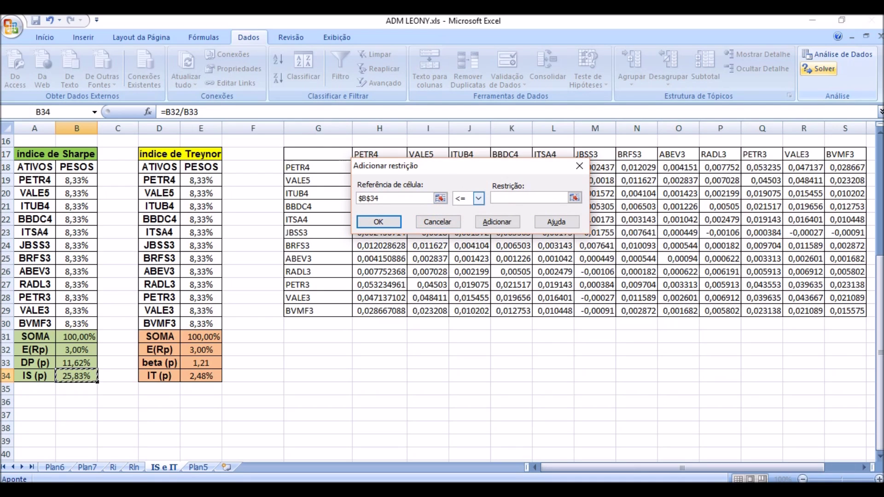
key("alt+Down")
key("Down")
key("Down")
key("Tab")
left_click_drag(880, 400, 880, 287)
left_click_drag(415, 166, 566, 167)
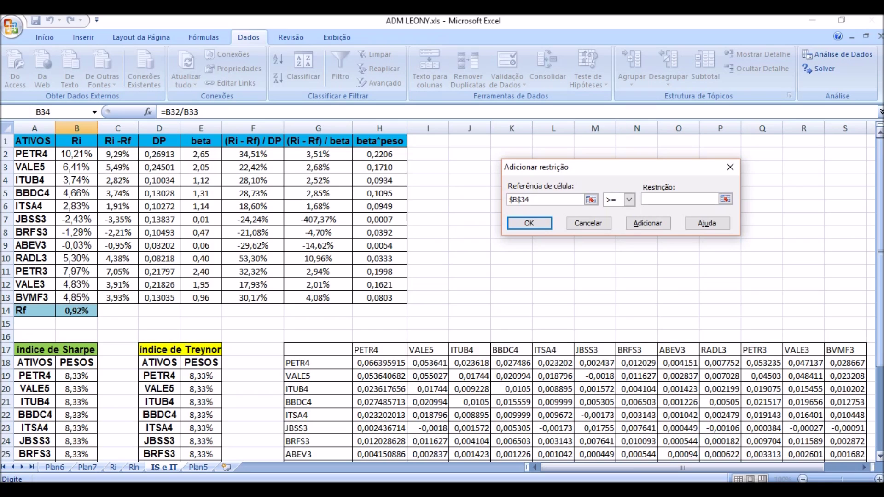
left_click(253, 258)
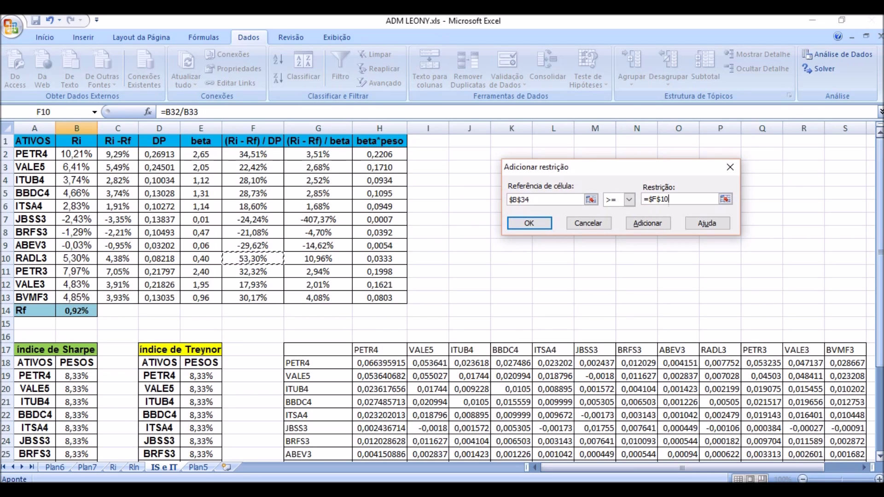
key("Return")
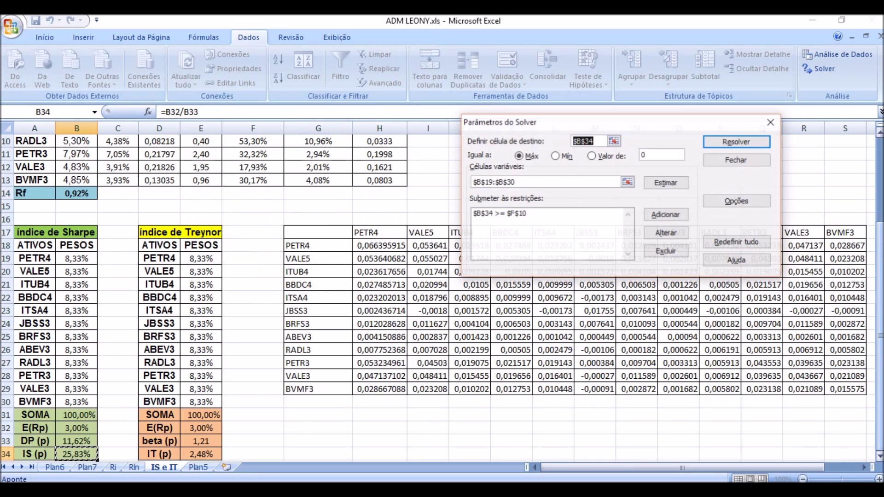
Add a Solver constraint requiring the weights in B19:B30 to be >= 0
key("alt+a")
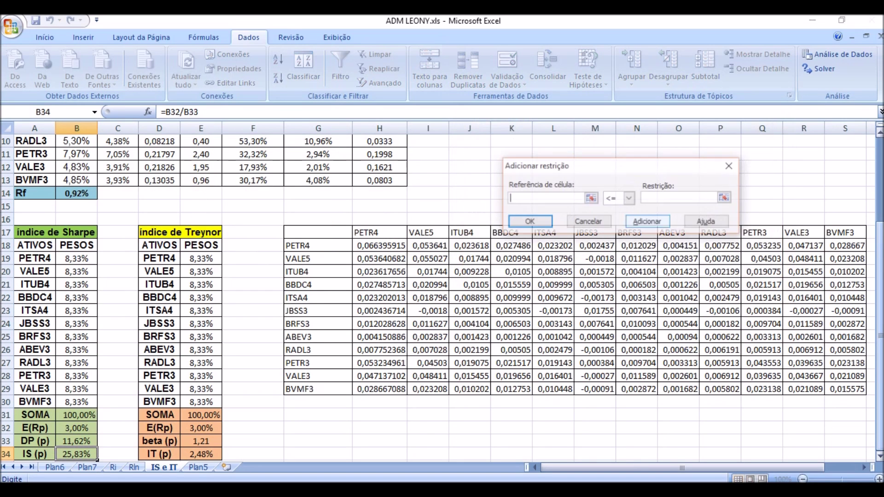
scroll(442, 295, "down", 1)
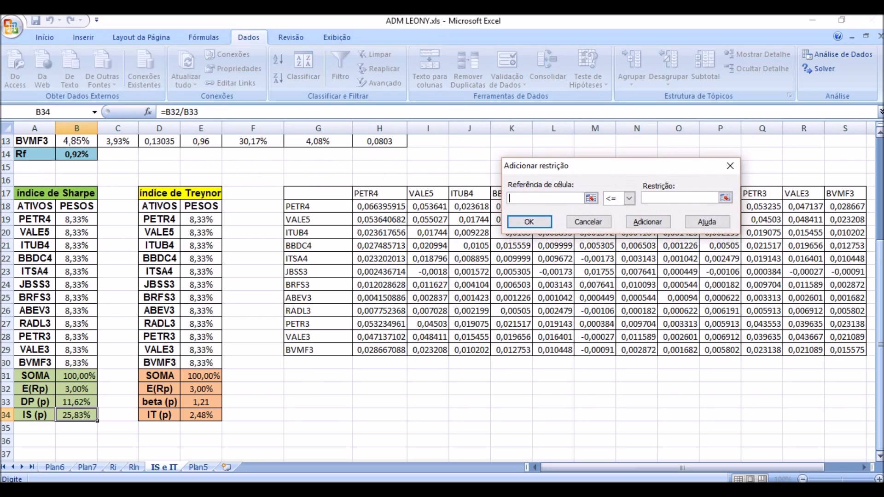
left_click_drag(76, 219, 79, 363)
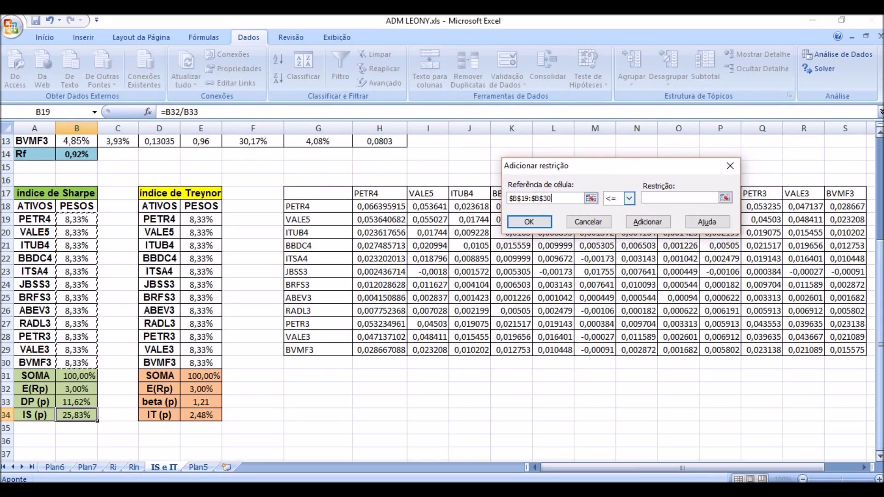
left_click(629, 198)
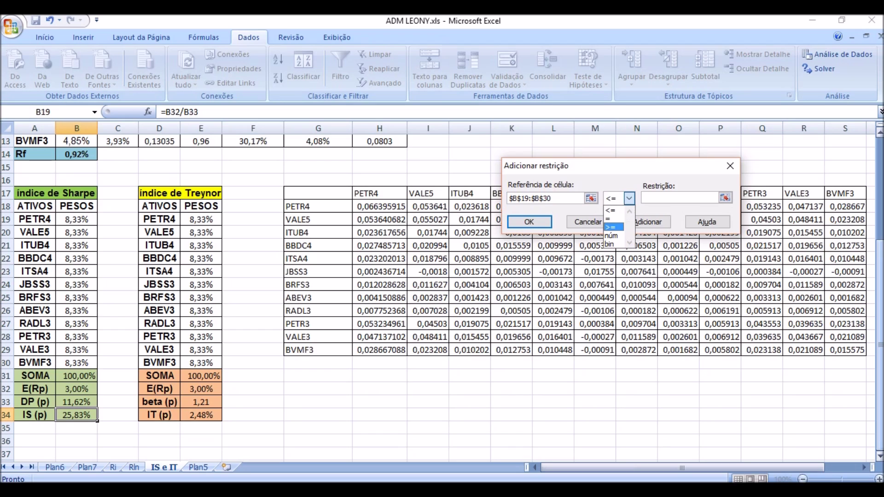
left_click(614, 227)
type("0")
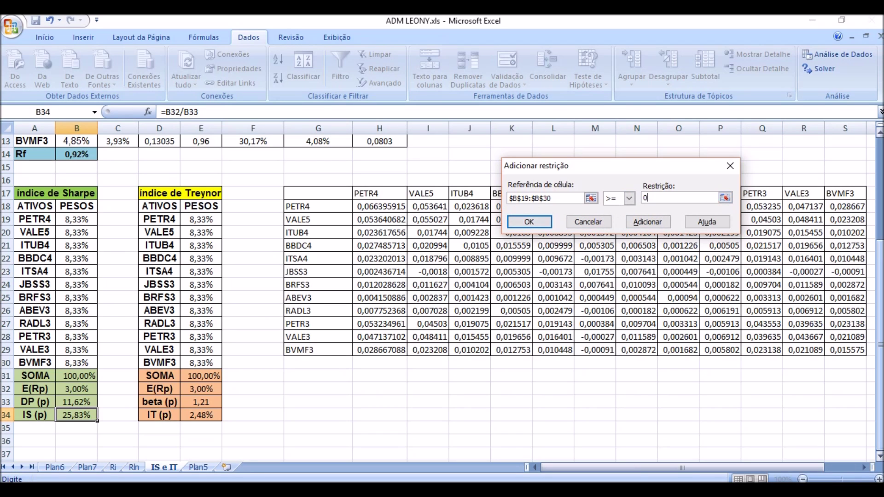
key("Return")
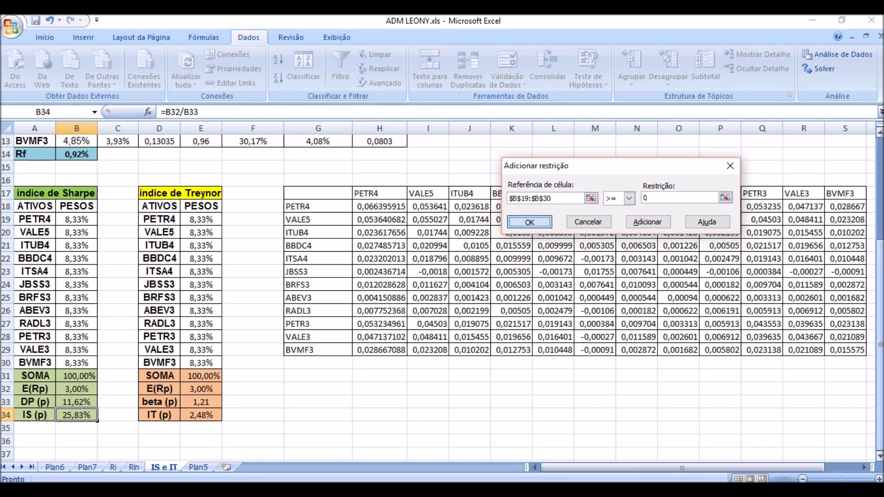
key("Return")
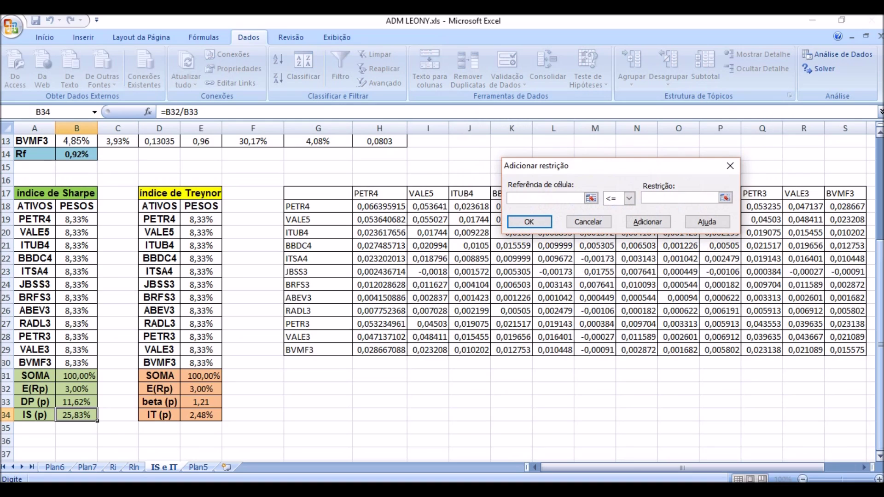
Add a Solver constraint limiting the weights in B19:B30 to <= 1
left_click_drag(77, 219, 76, 363)
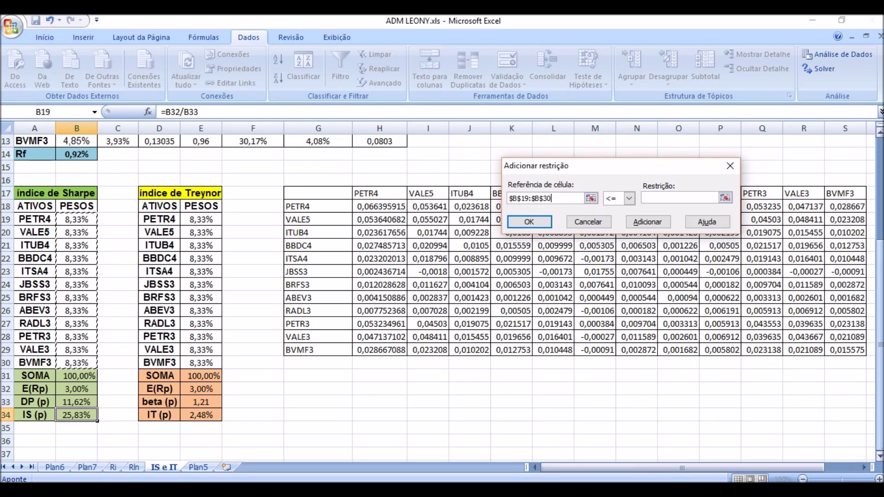
left_click(629, 199)
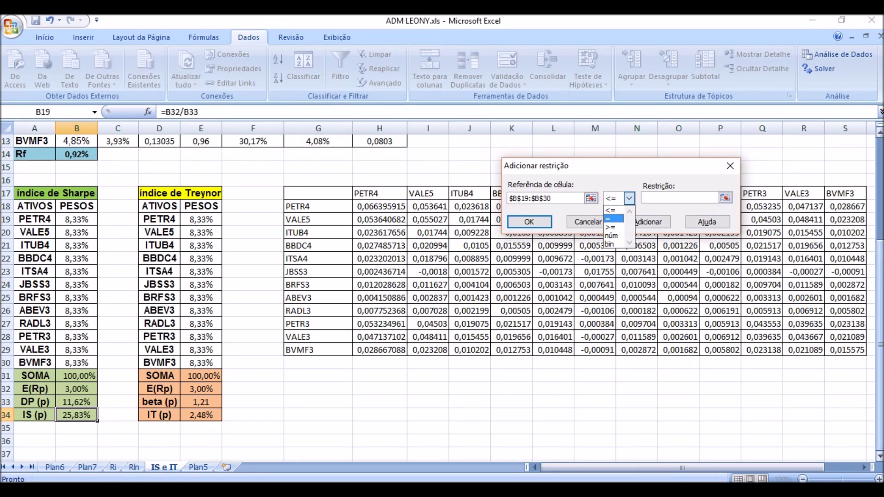
key("Return")
key("Tab")
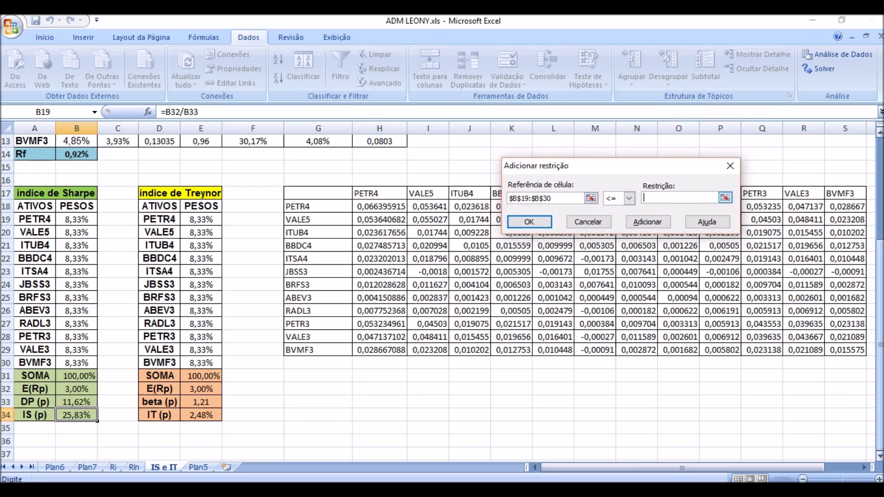
type("1")
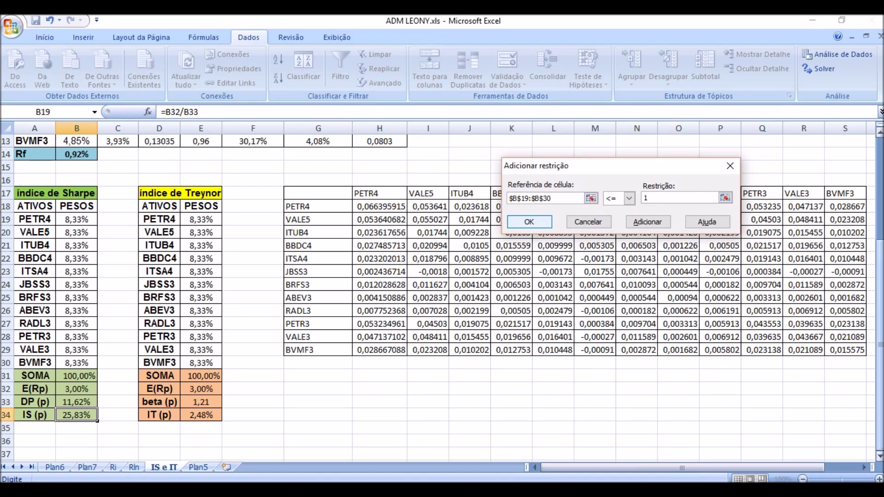
key("Return")
key("Escape")
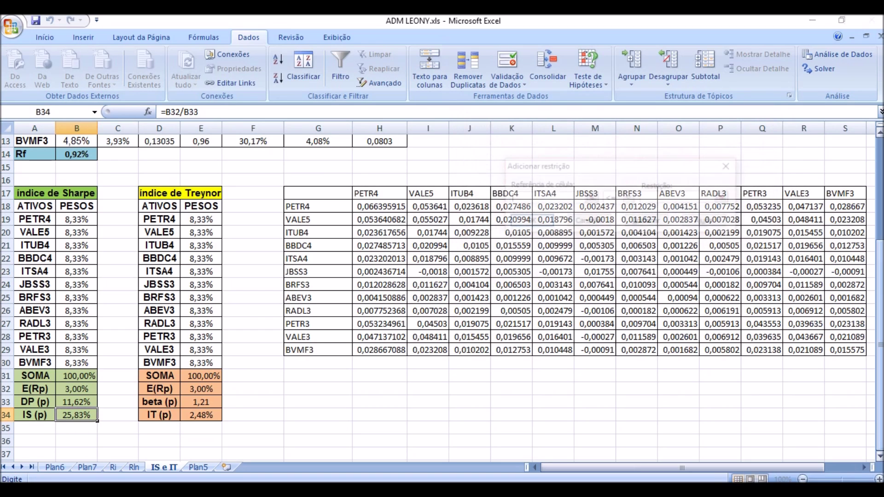
Add a Solver constraint setting the sum of weights in B31 equal to 1 and finish the constraint list
left_click(77, 376)
left_click(630, 199)
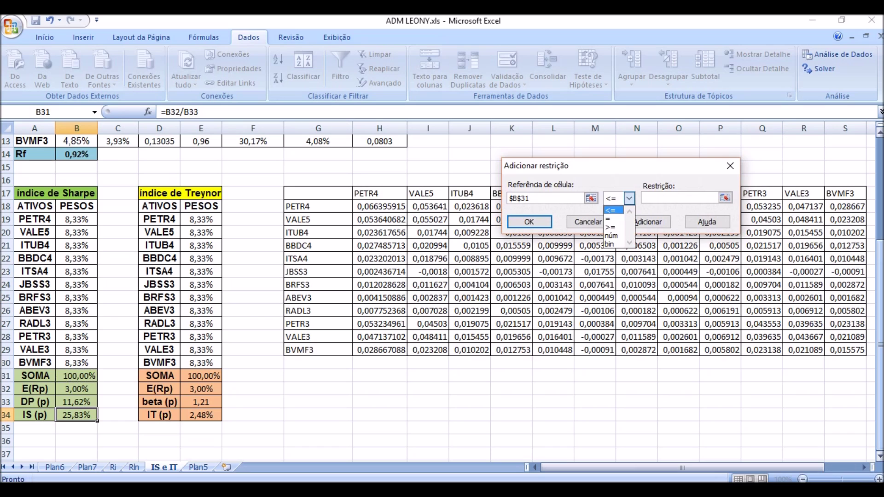
left_click(614, 219)
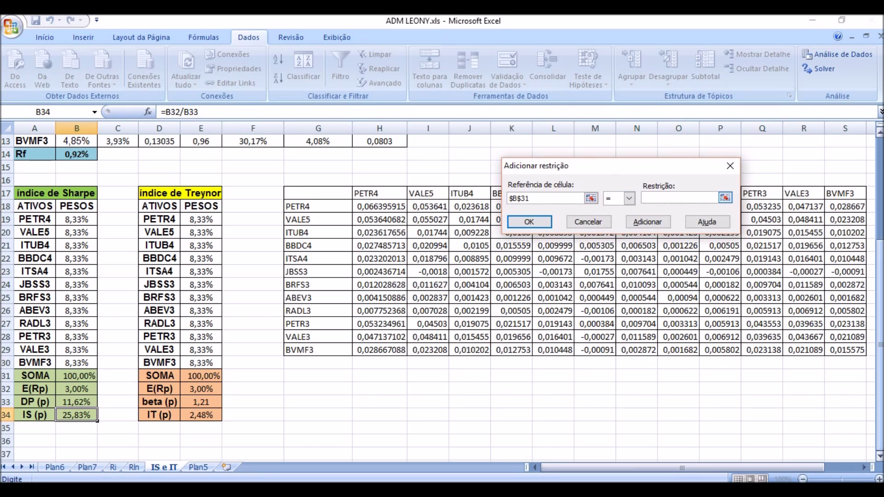
type("1")
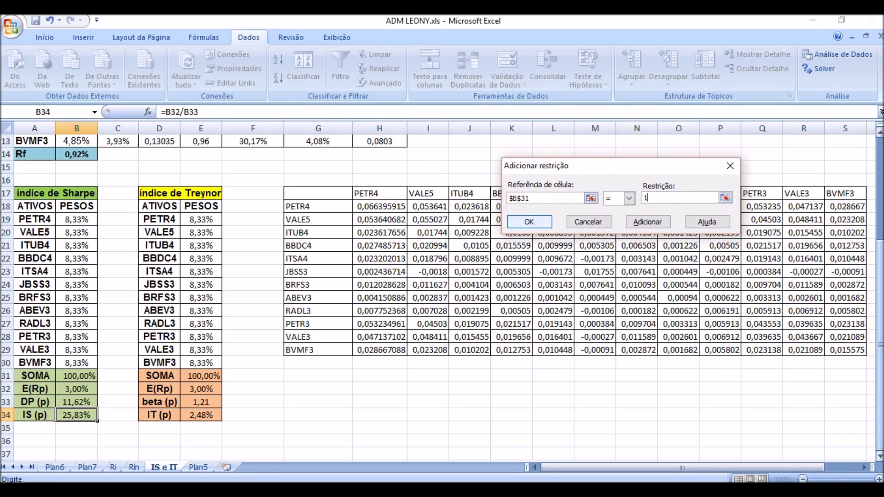
left_click(529, 222)
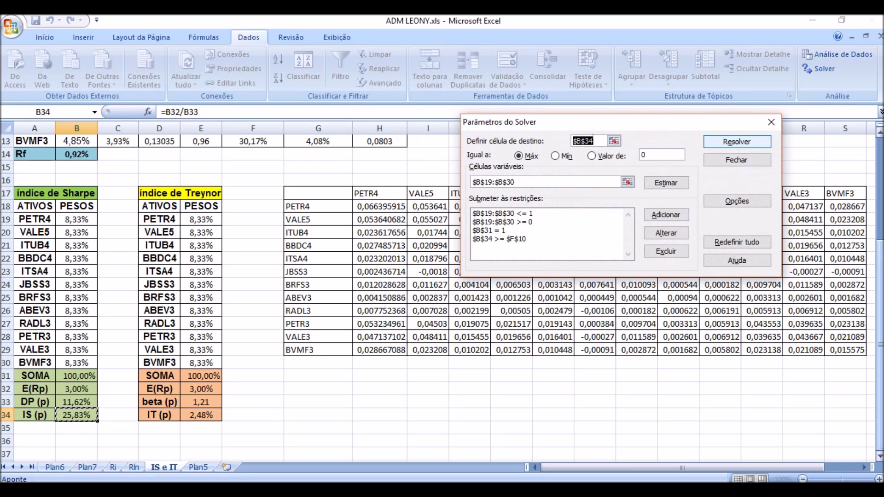
Run Solver on the Sharpe portfolio and keep its solution in the sheet
left_click(737, 141)
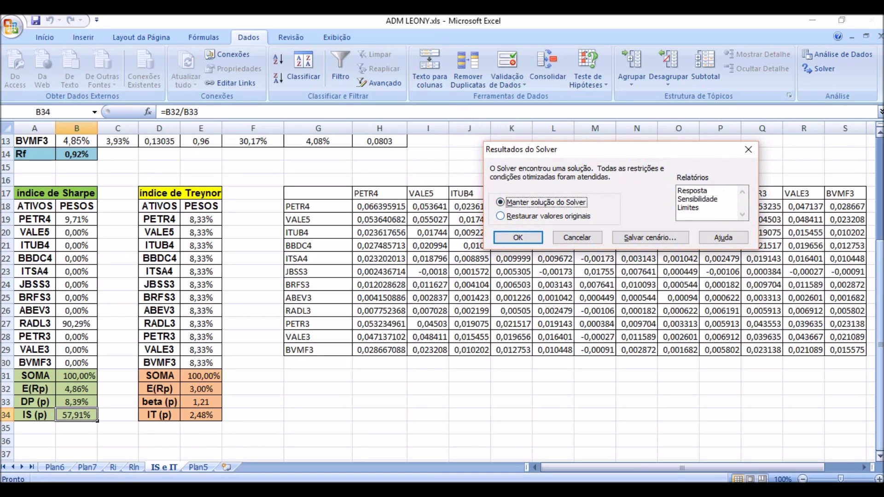
key("Return")
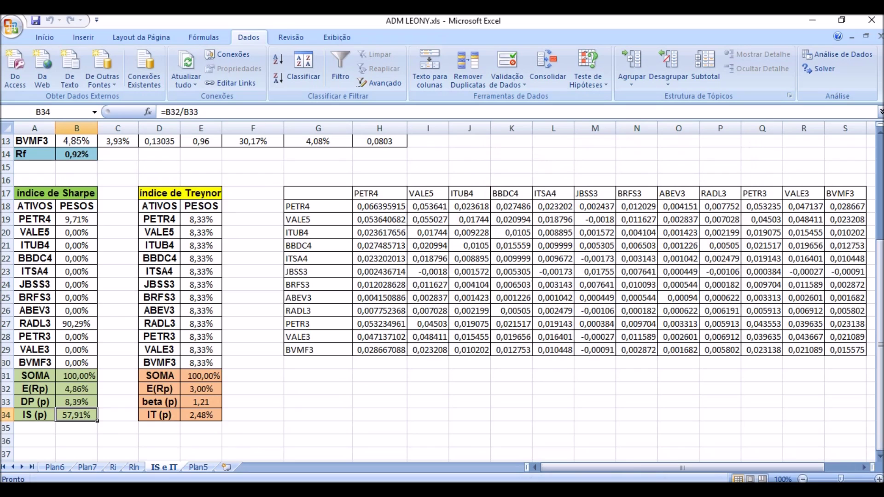
left_click(77, 441)
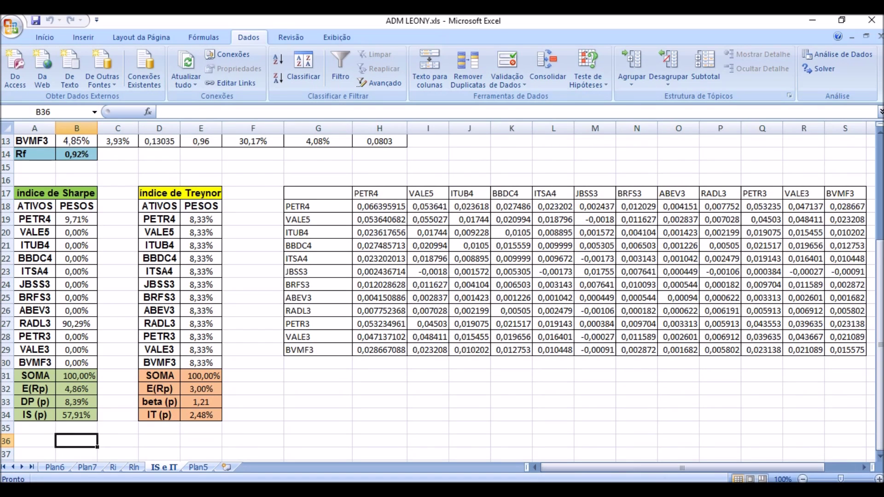
Make the RADL3 and PETR4 weights in the Sharpe table, cells B27 and B19, bold
left_click(77, 323)
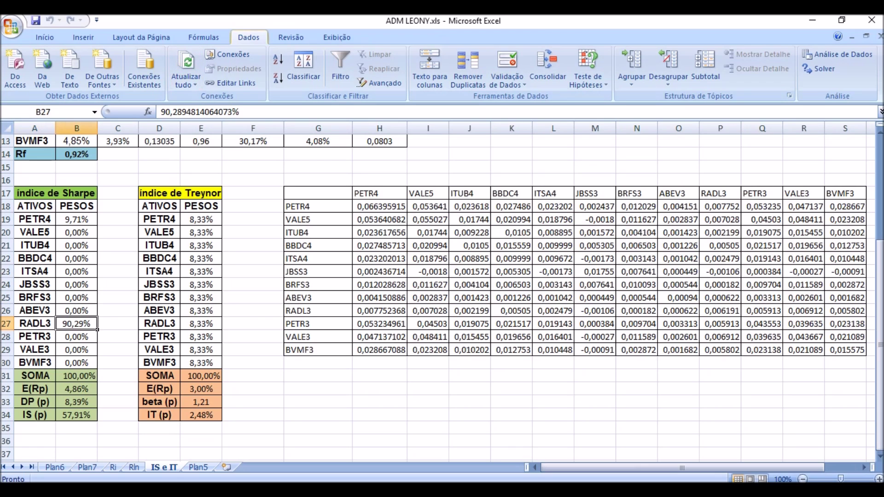
left_click(45, 37)
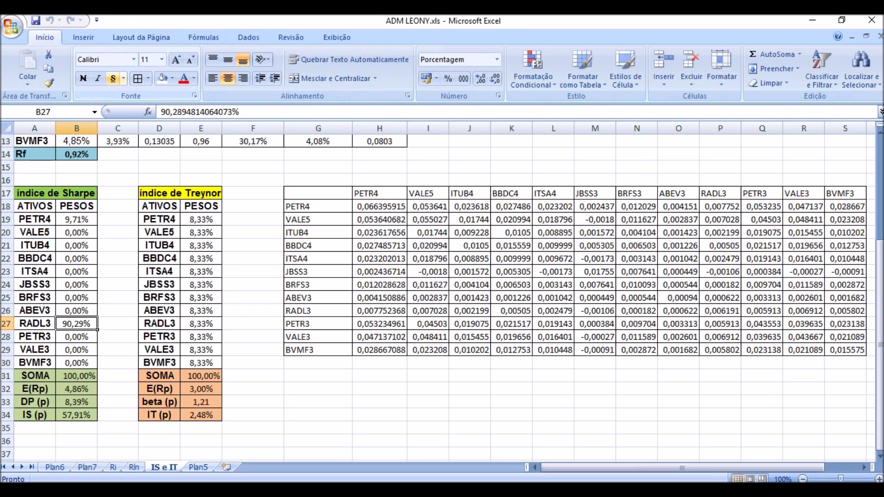
left_click(83, 78)
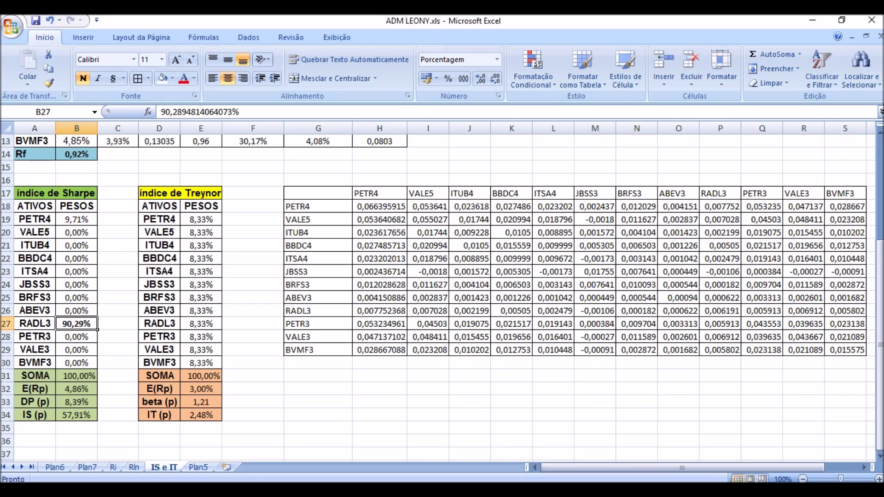
left_click(76, 219)
left_click(35, 220)
left_click(77, 219)
left_click(82, 79)
left_click(179, 341)
left_click(137, 329)
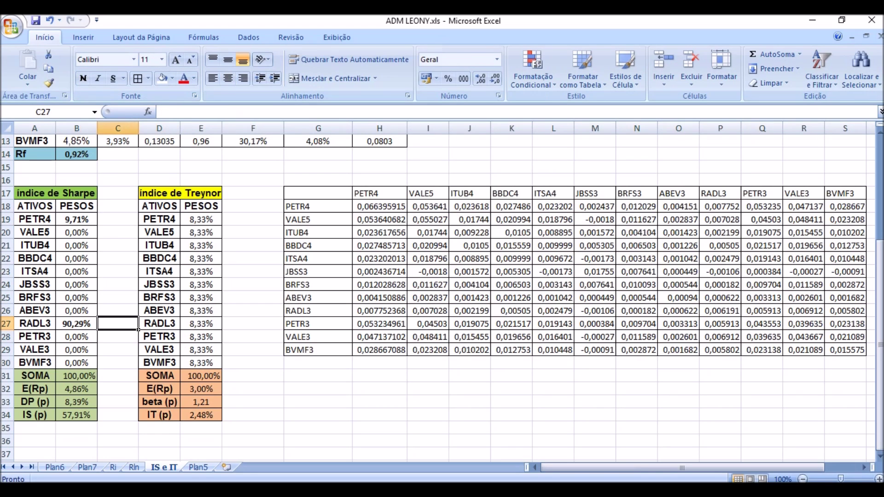
Review the Sharpe portfolio's standard deviation, expected return and index in cells B32:B34
left_click(95, 405)
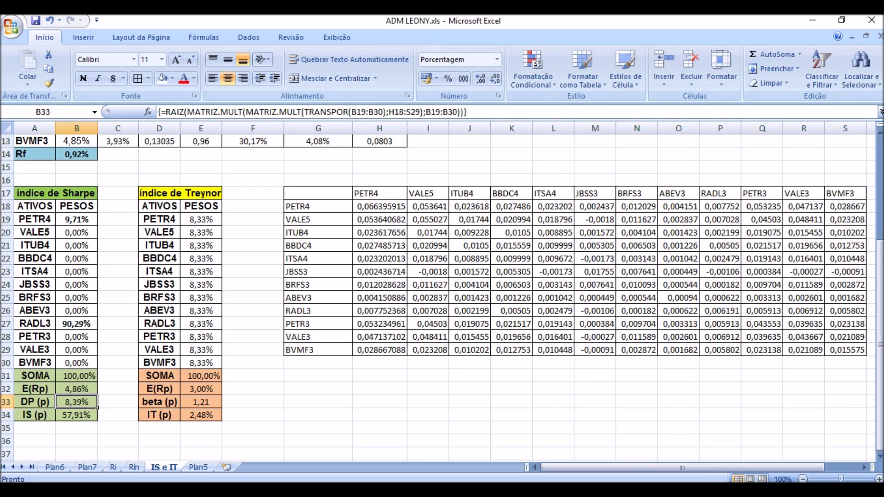
left_click(77, 389)
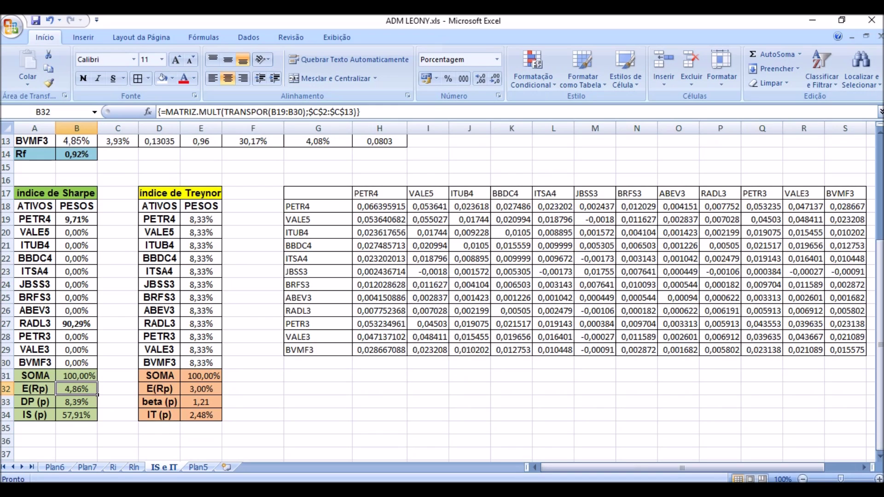
left_click(76, 415)
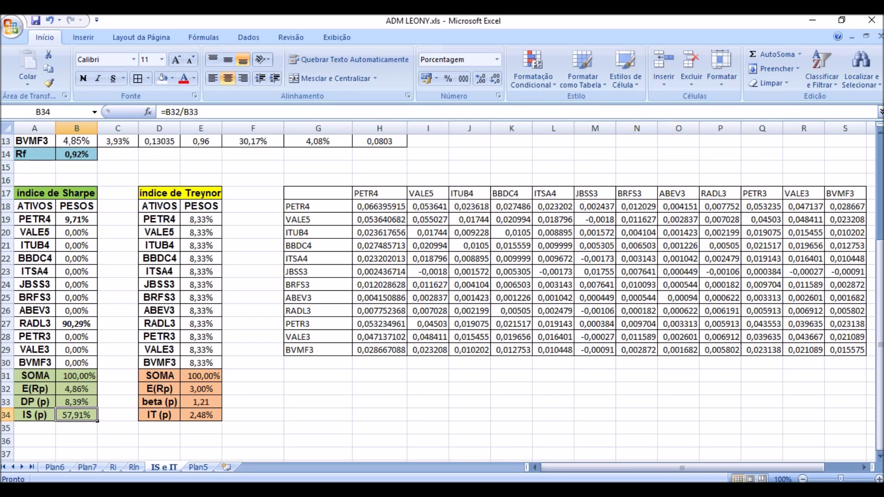
scroll(442, 295, "up", 4)
scroll(442, 295, "down", 4)
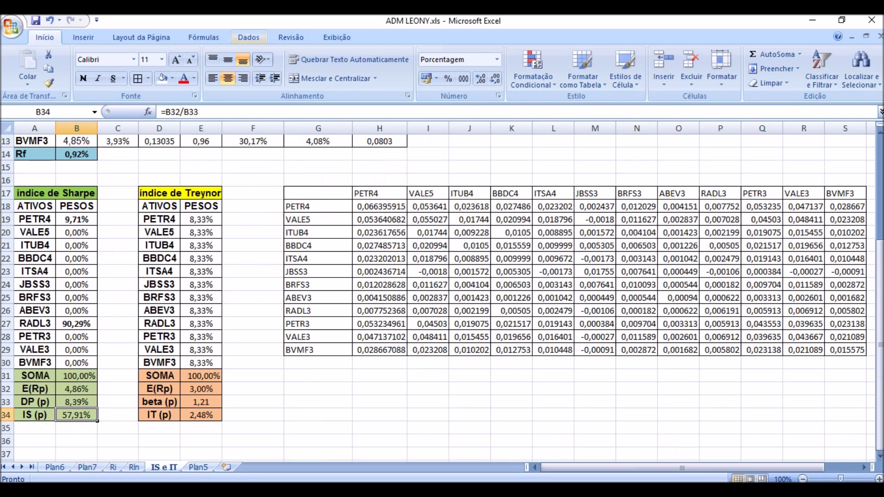
Reopen Solver and set the target cell to the Treynor index in E34, with E19:E30 as the variable cells
left_click(249, 37)
left_click(819, 69)
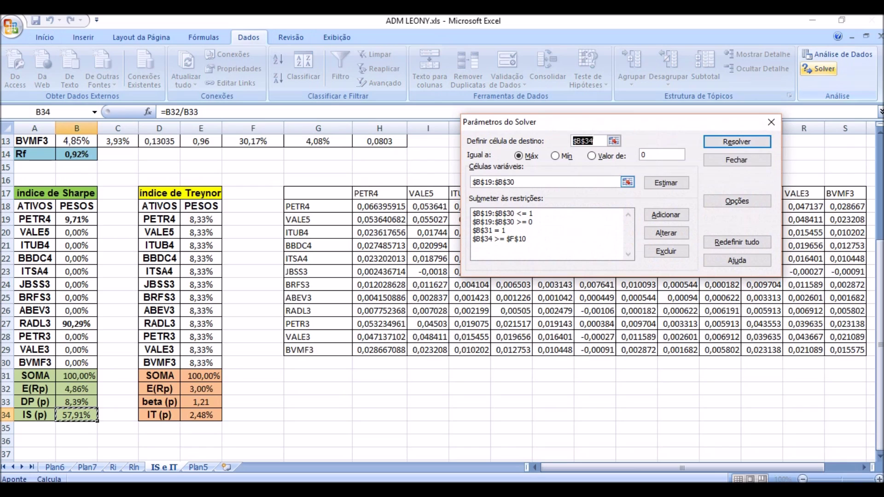
left_click(543, 182)
left_click(583, 141)
left_click(201, 415)
left_click(544, 183)
key("Delete")
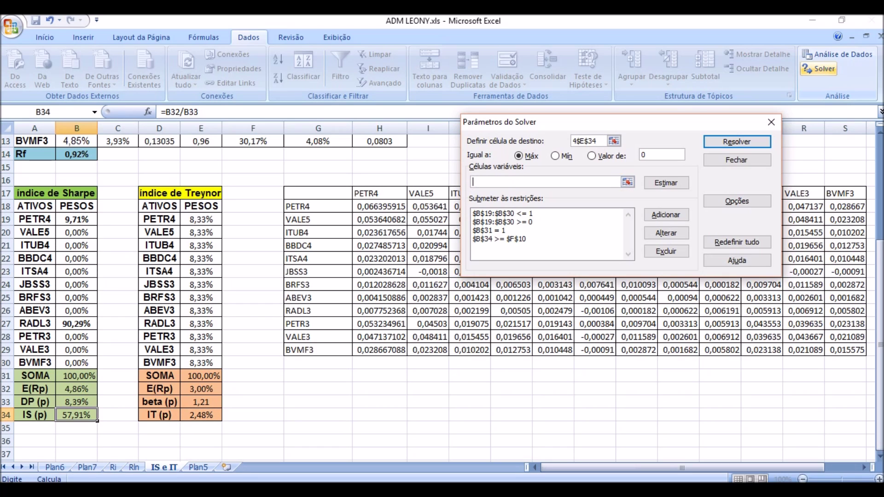
left_click_drag(201, 219, 200, 363)
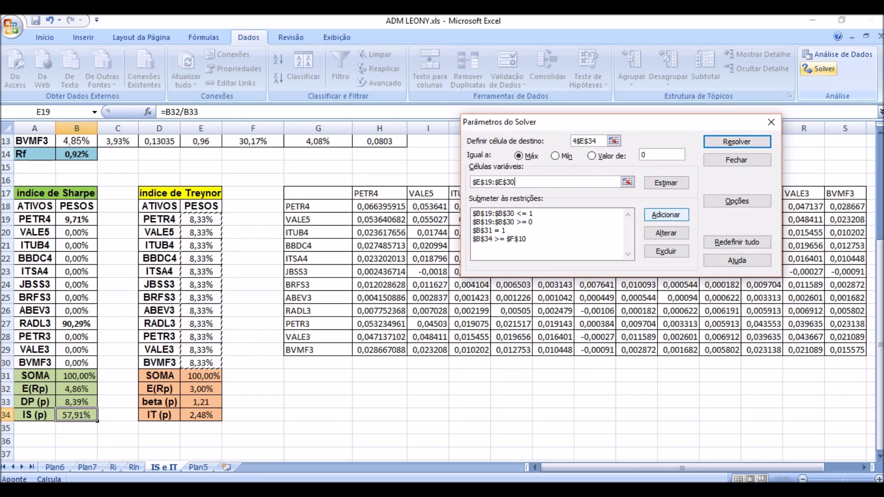
left_click(548, 214)
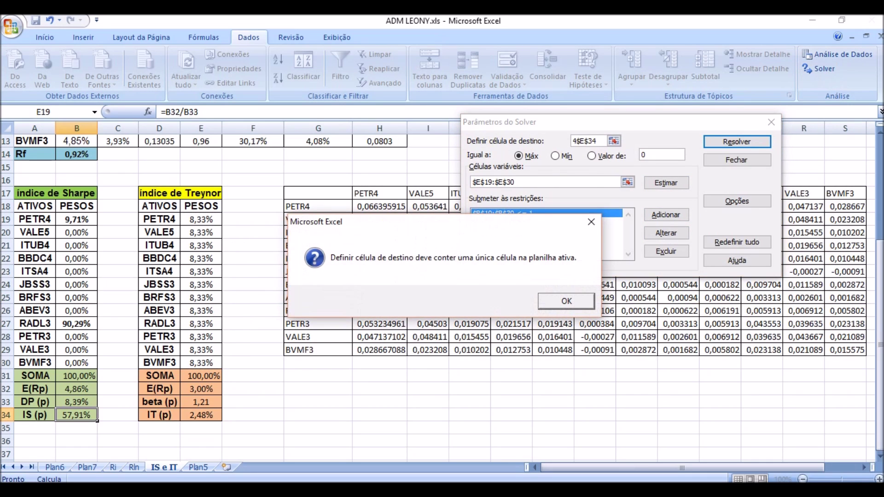
left_click(592, 222)
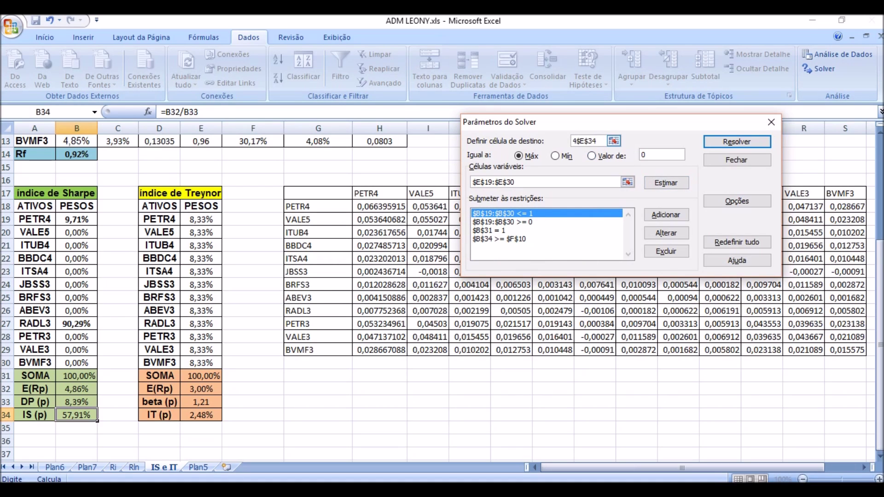
left_click(201, 415)
Delete all the Sharpe portfolio constraints from the Solver constraint list
left_click(544, 239)
left_click(544, 213)
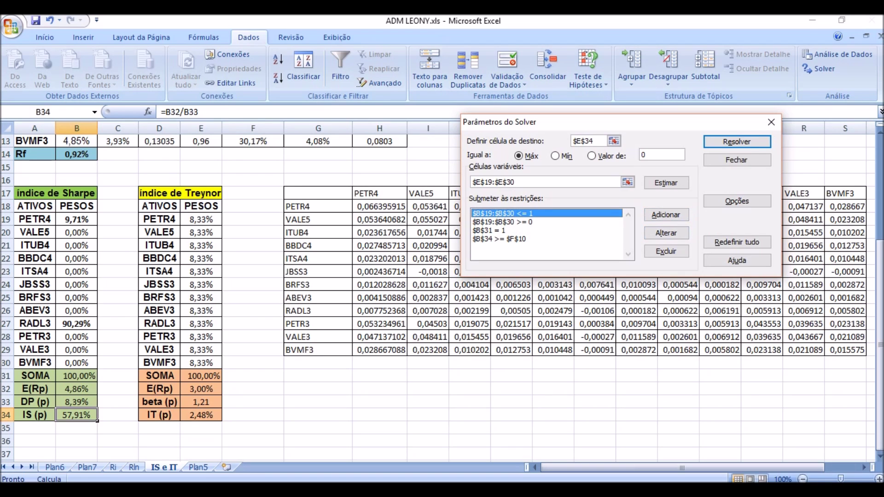
left_click(500, 238)
left_click(666, 251)
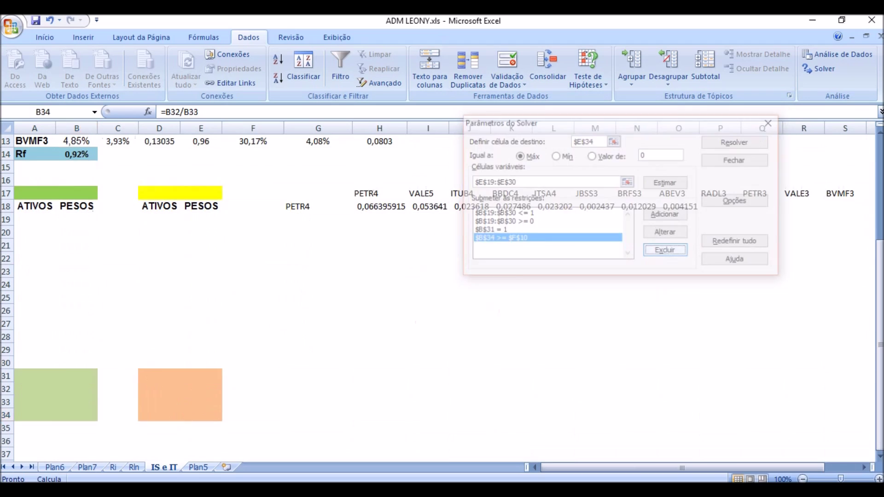
left_click(491, 230)
left_click(667, 251)
left_click(500, 213)
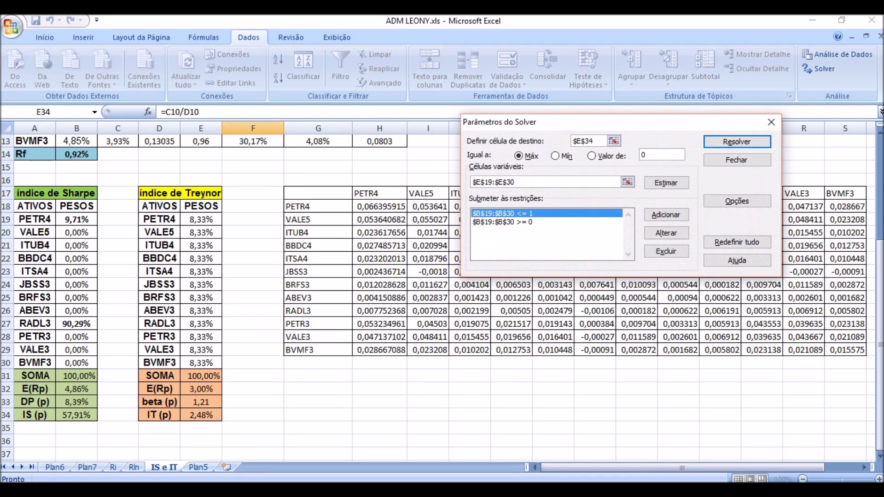
left_click(666, 251)
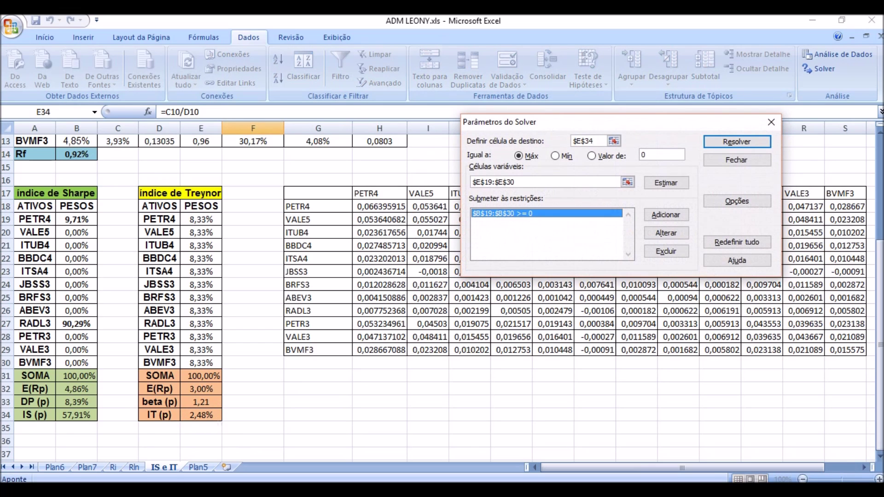
left_click(667, 251)
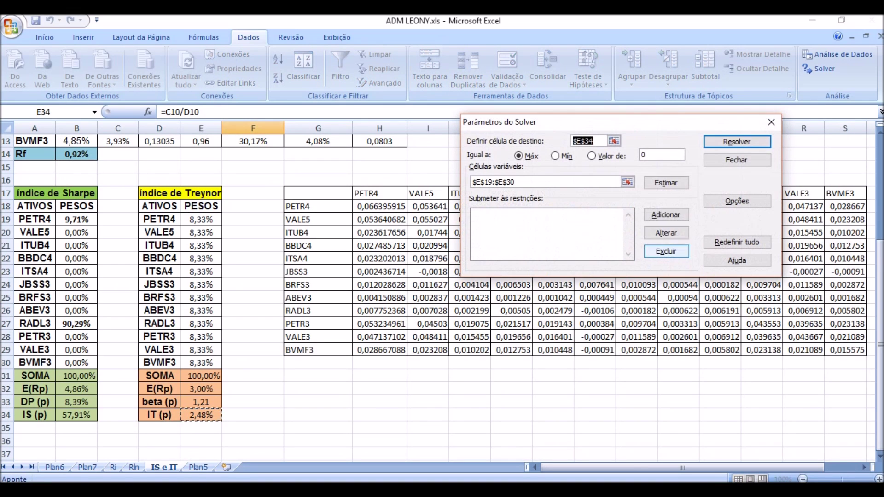
Add a Solver constraint requiring the Treynor index in E34 to be >= RADL3's index in G10
key("Return")
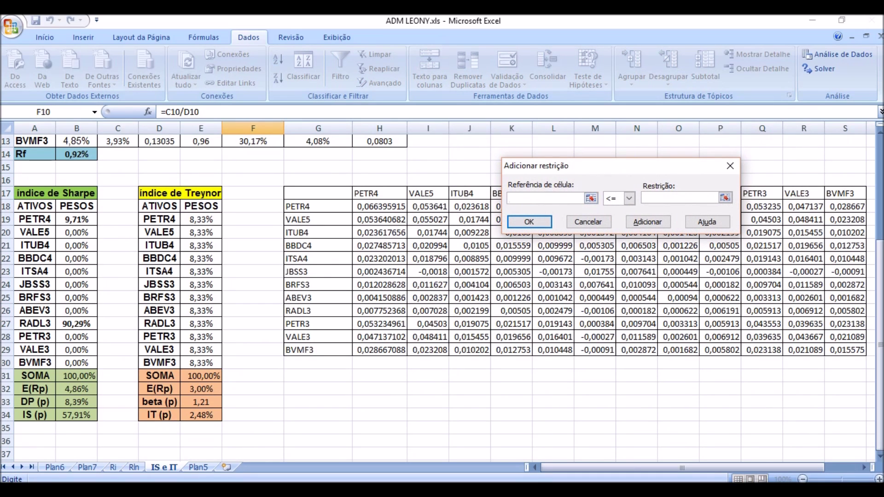
left_click(201, 415)
left_click(629, 198)
left_click(614, 227)
left_click(679, 198)
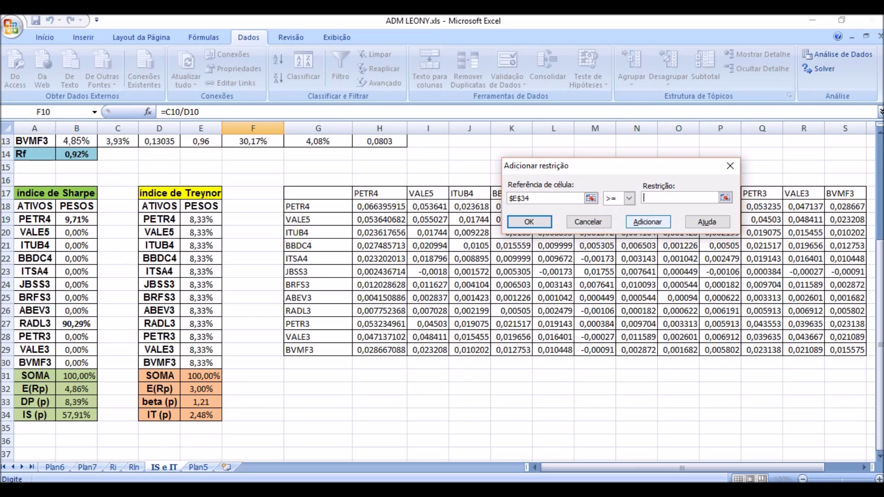
scroll(322, 258, "up", 4)
left_click(252, 259)
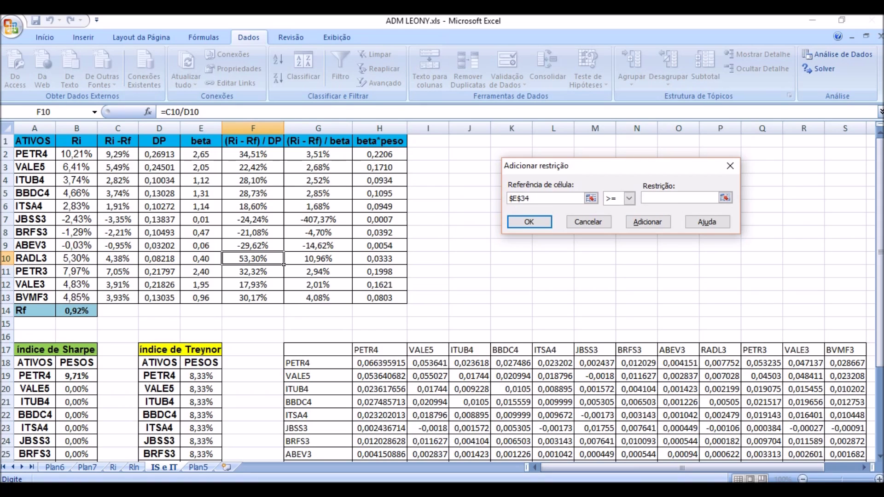
left_click(317, 258)
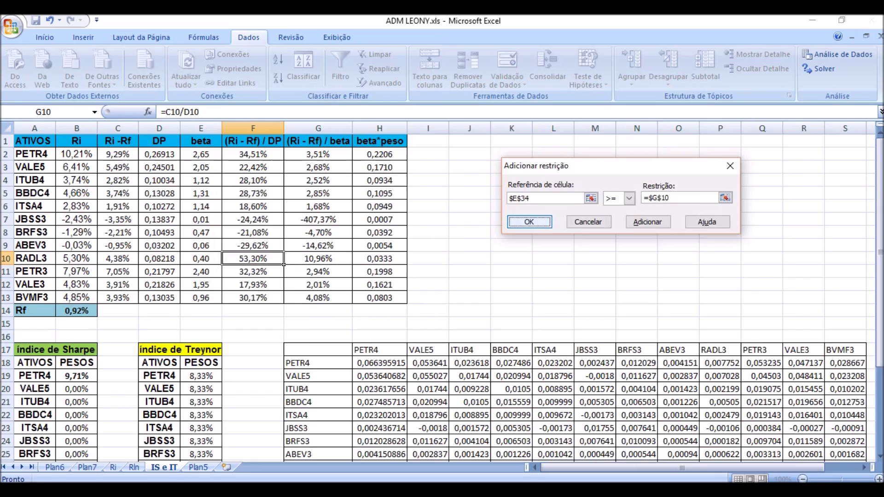
key("Return")
key("Escape")
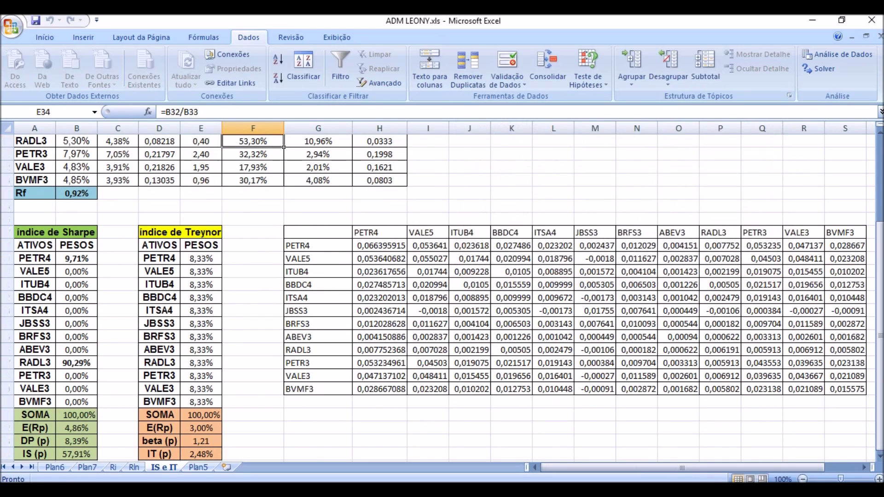
Add a Solver constraint requiring the Treynor weights in E19:E30 to be >= 0
left_click_drag(201, 258, 214, 403)
left_click(629, 199)
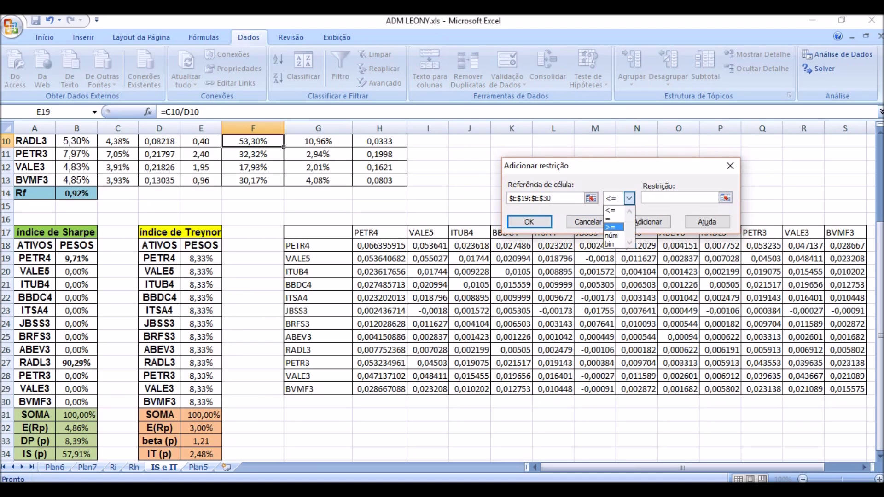
key("Tab")
type("0")
key("Return")
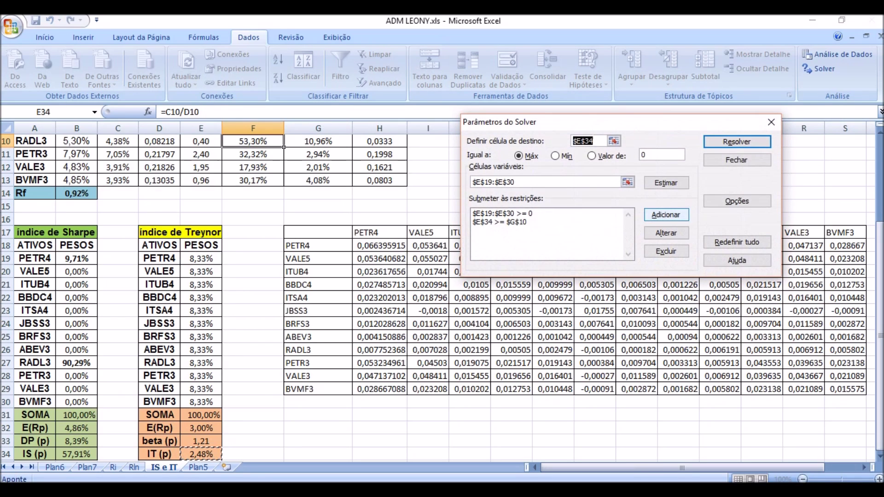
Add a Solver constraint limiting the Treynor weights in E19:E30 to <= 1
left_click(666, 215)
left_click_drag(201, 259, 215, 402)
left_click(629, 198)
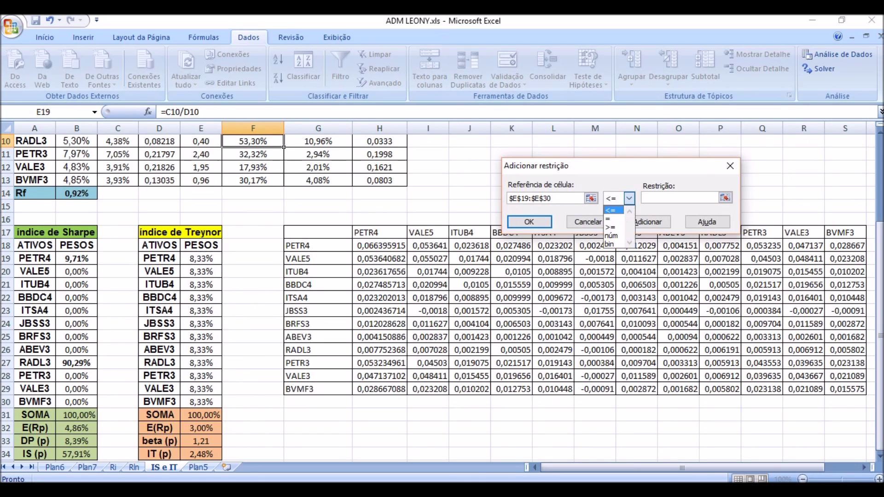
left_click(611, 210)
key("Tab")
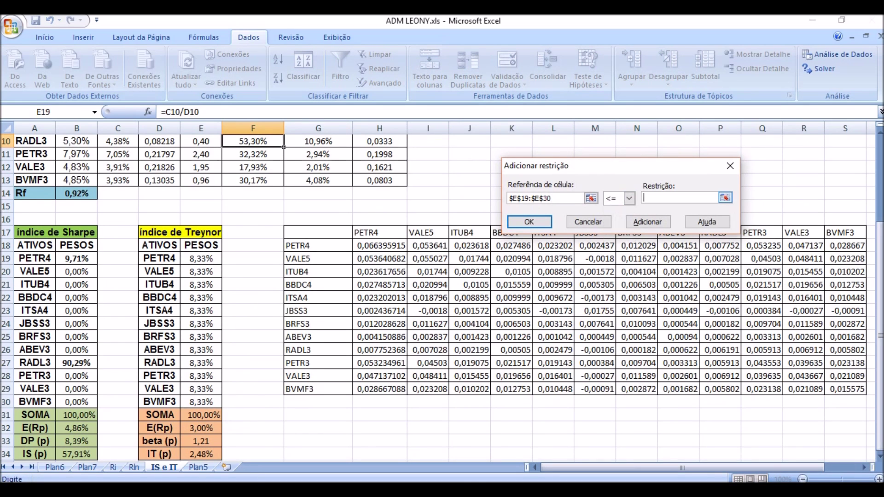
type("1")
left_click(530, 222)
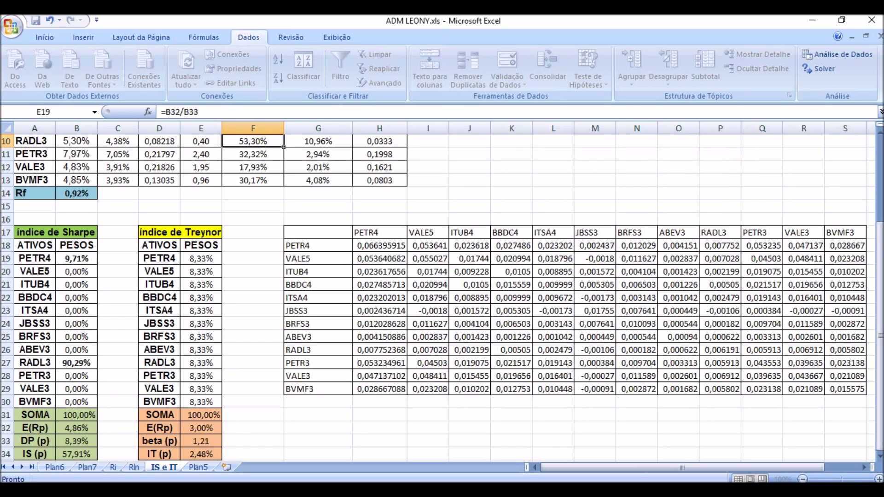
Add a Solver constraint setting the sum of the Treynor weights in E31 equal to 1
left_click(201, 415)
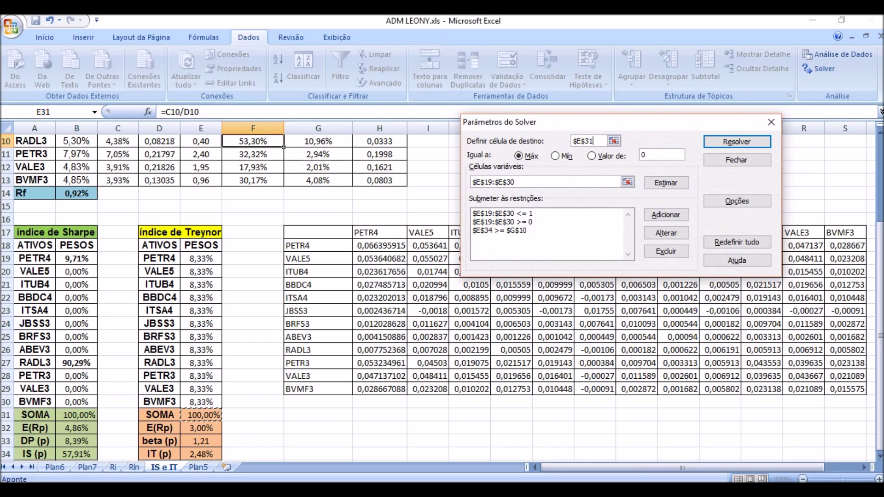
left_click(502, 213)
left_click(666, 215)
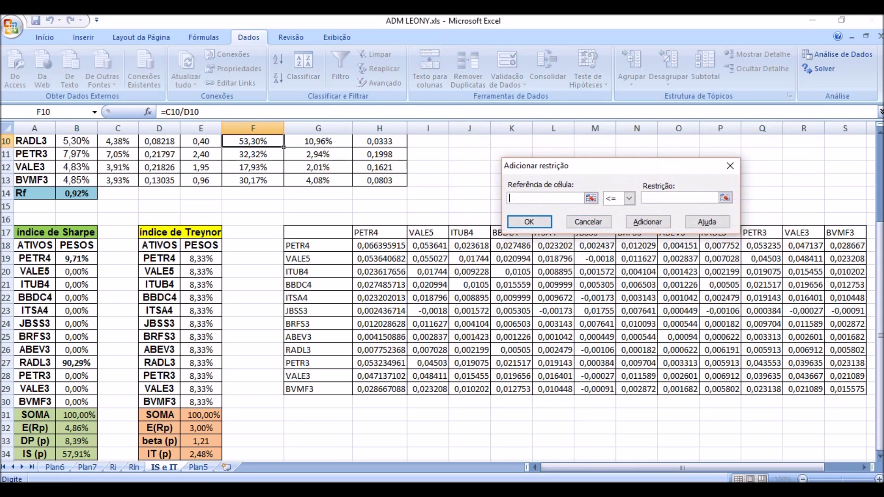
left_click(201, 415)
left_click(629, 198)
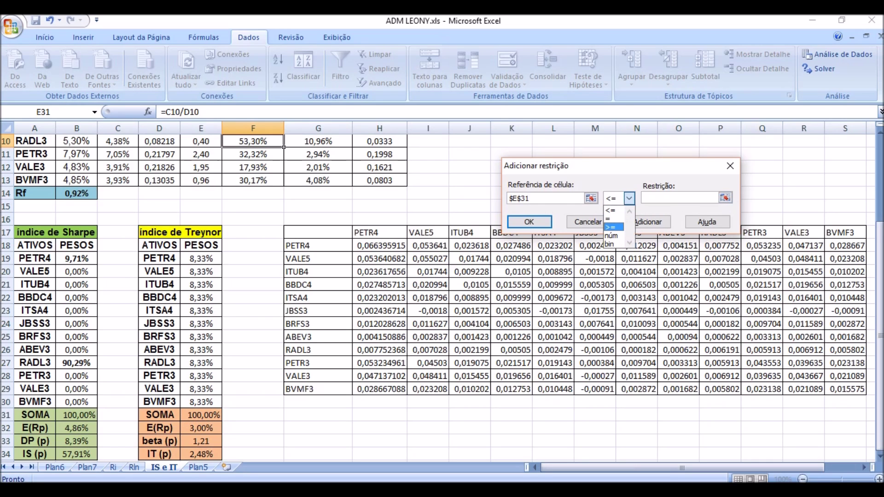
left_click(614, 218)
type("1")
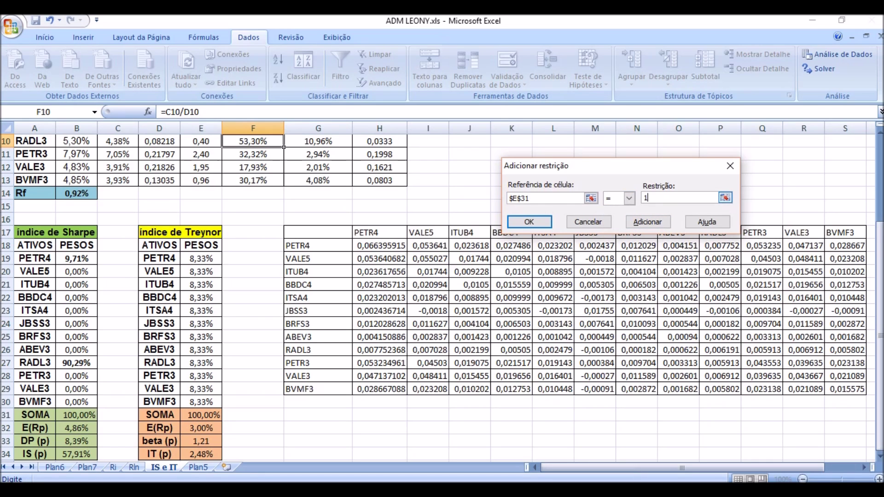
key("Return")
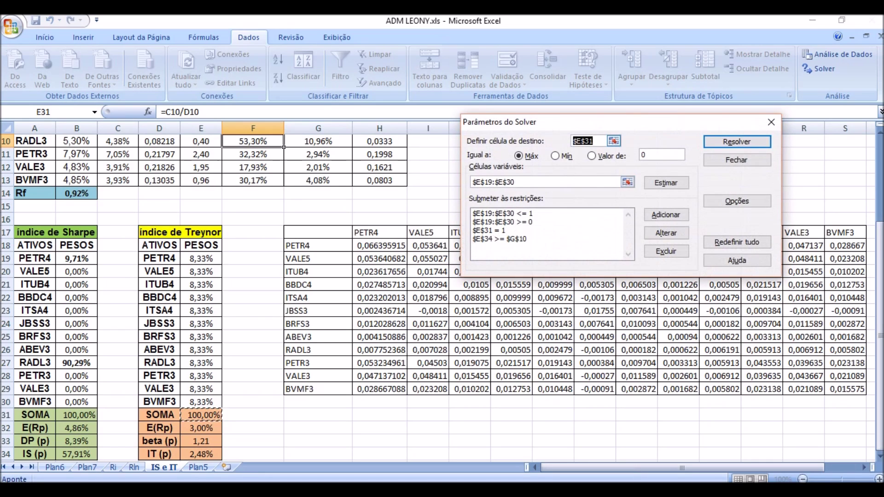
Set the Solver target cell back to E34 and solve for the maximum Treynor index
double_click(583, 141)
key("BackSpace")
left_click(201, 455)
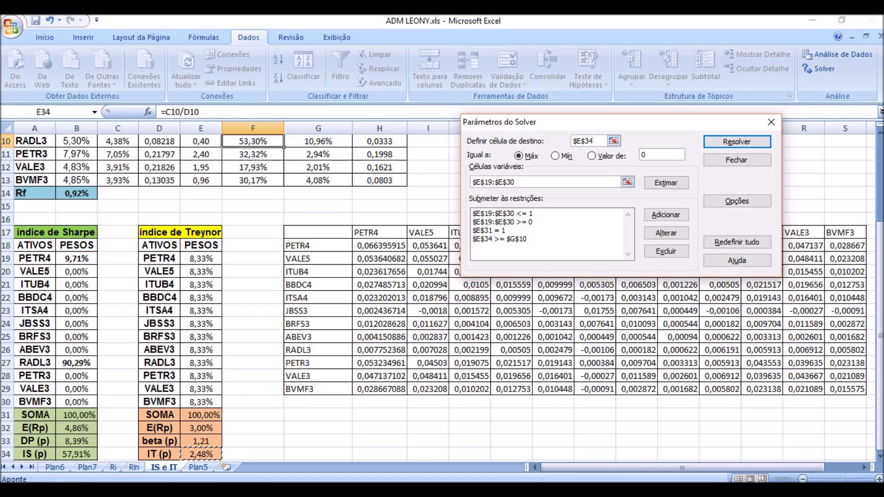
key("Return")
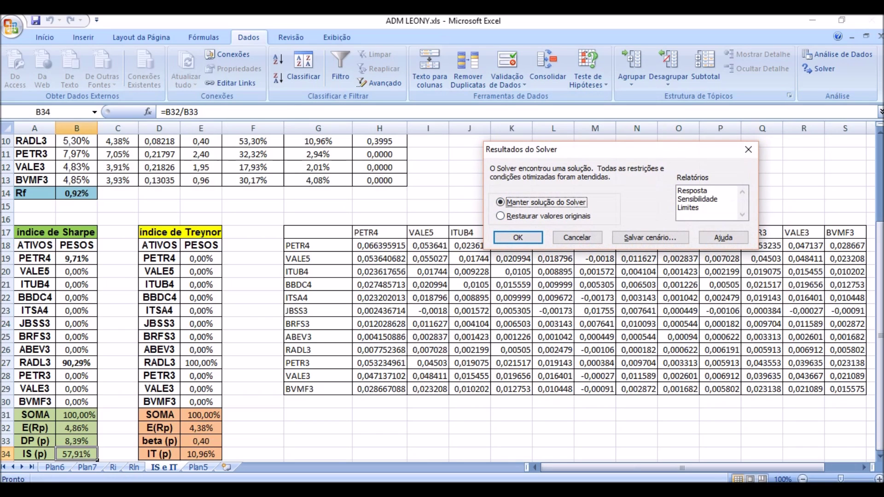
Keep the Solver solution for the Treynor weights
key("Return")
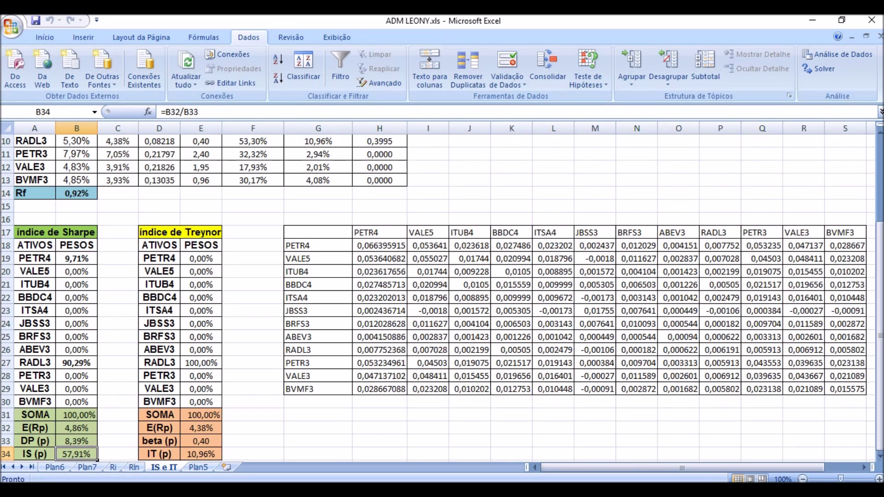
scroll(253, 428, "down", 1)
left_click(253, 428)
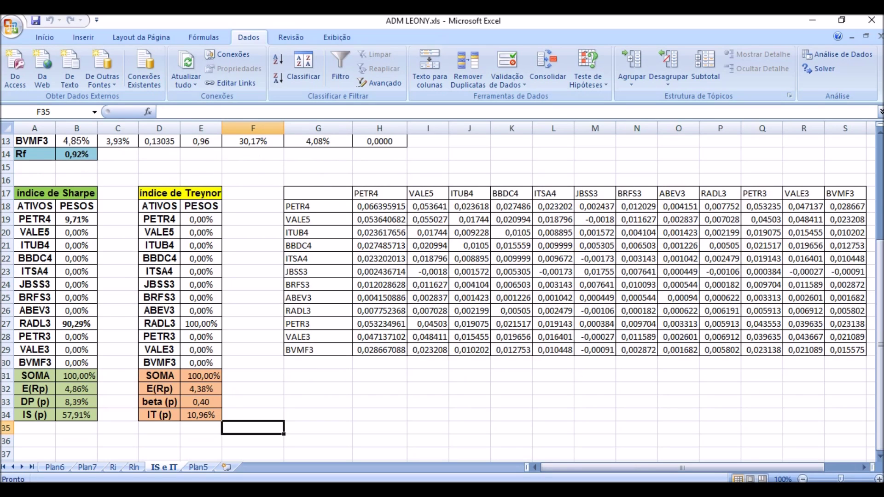
Make the RADL3 weight in E27 of the Treynor table bold
left_click(201, 324)
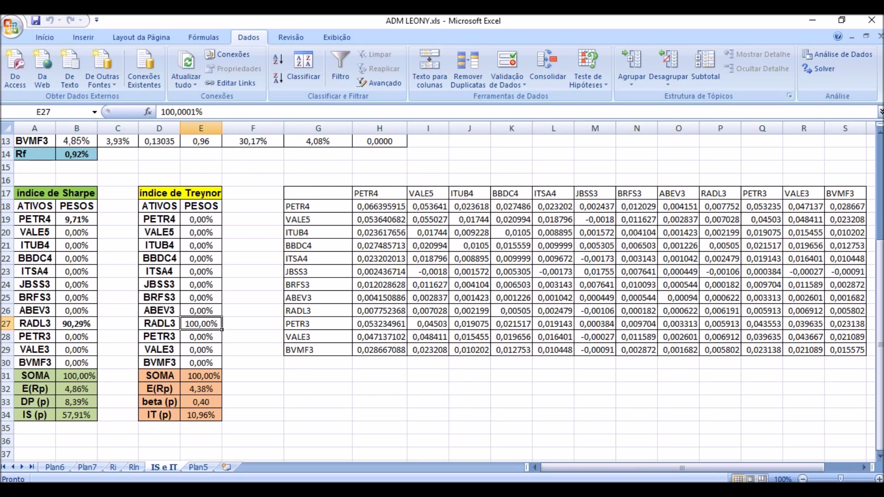
left_click_drag(201, 220, 202, 363)
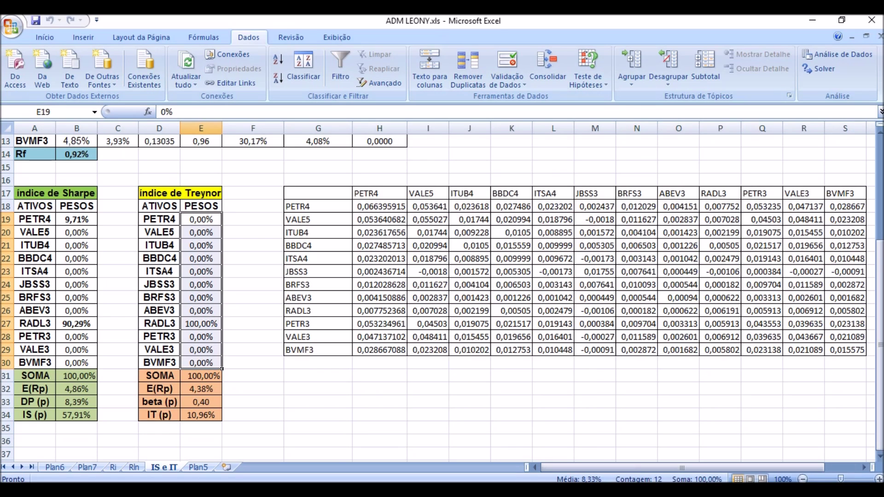
left_click(319, 193)
left_click(45, 38)
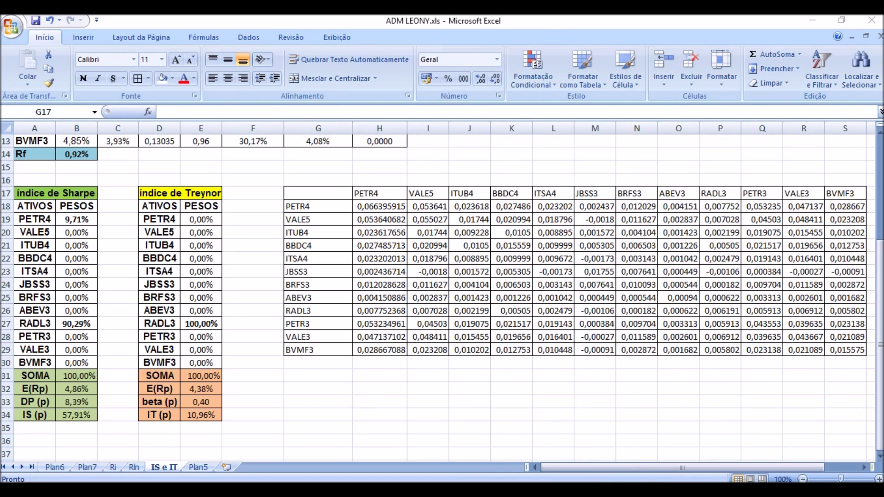
Compare the optimized weights of RADL3, PETR4 and ABEV3 in the Treynor and Sharpe tables
left_click(221, 198)
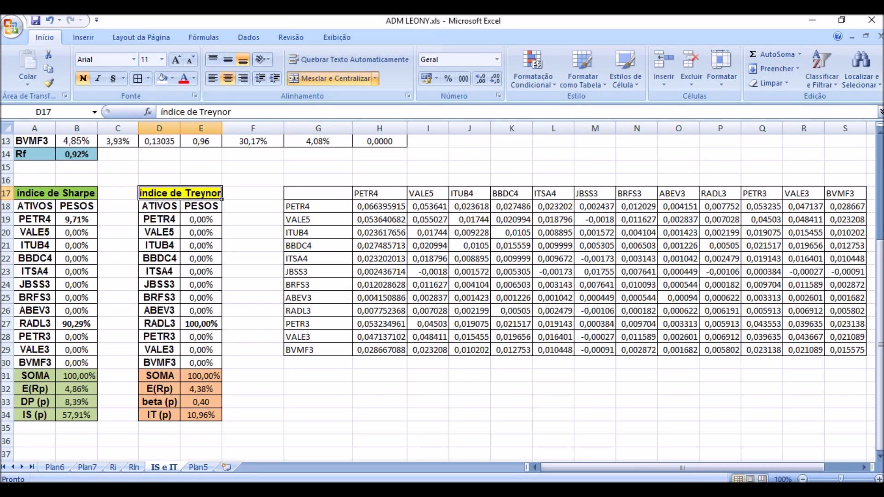
left_click(201, 324)
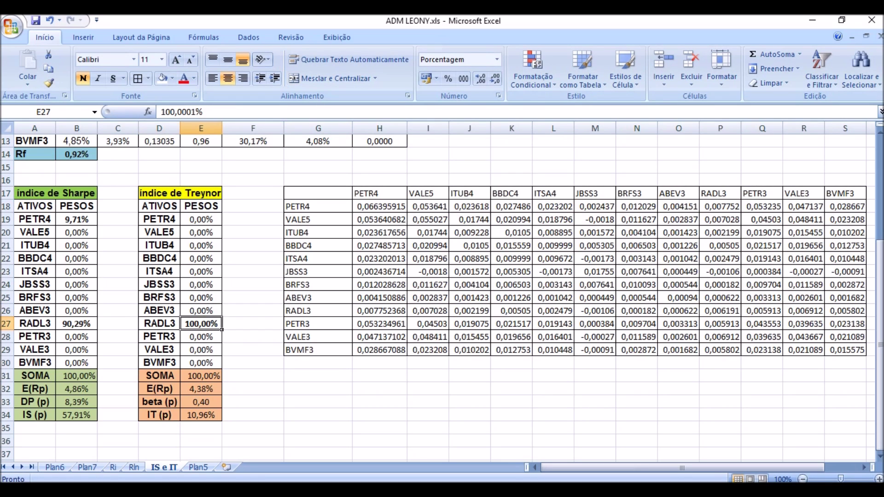
left_click(97, 199)
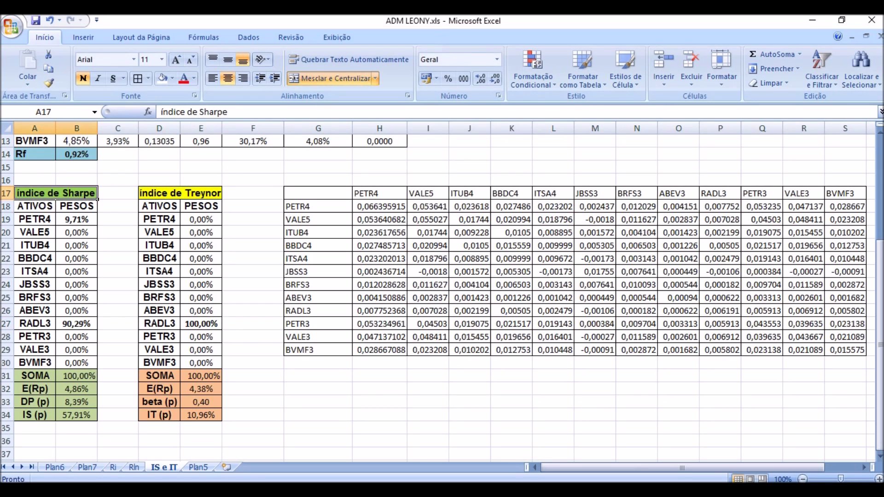
left_click(97, 329)
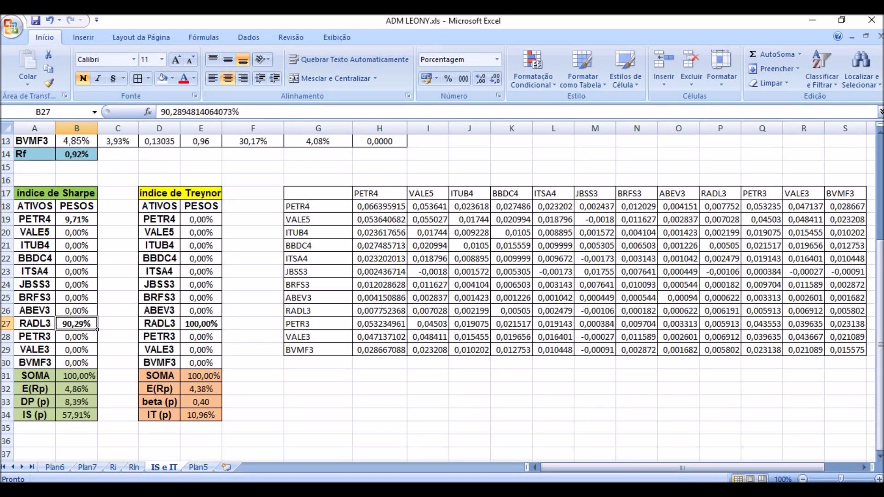
left_click(76, 219)
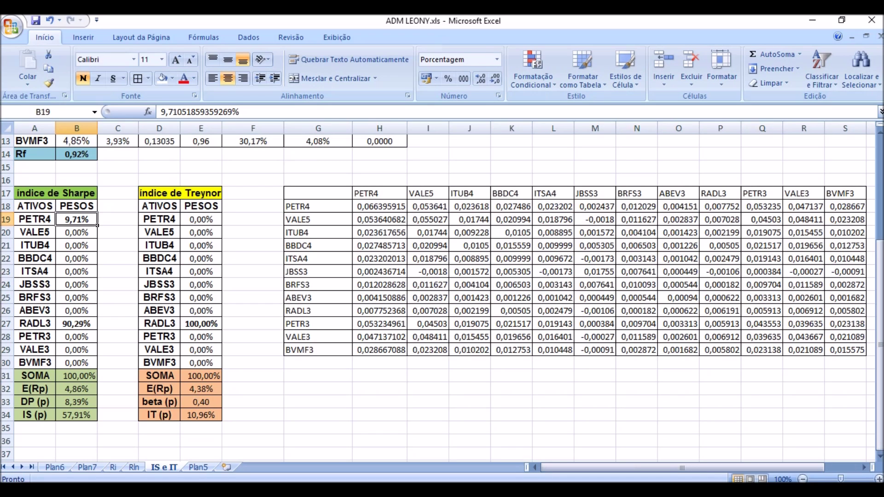
left_click_drag(34, 311, 77, 311)
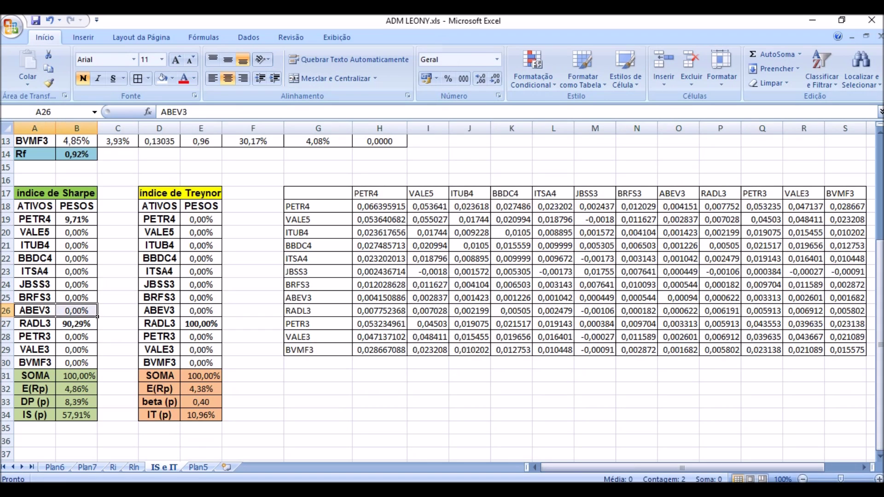
On sheet Plan5, clear the E (Rp) a.m. formula in B7 and widen column G to fit the "beta * peso" header
left_click(199, 467)
left_click_drag(157, 337, 300, 337)
left_click(332, 79)
left_click(111, 219)
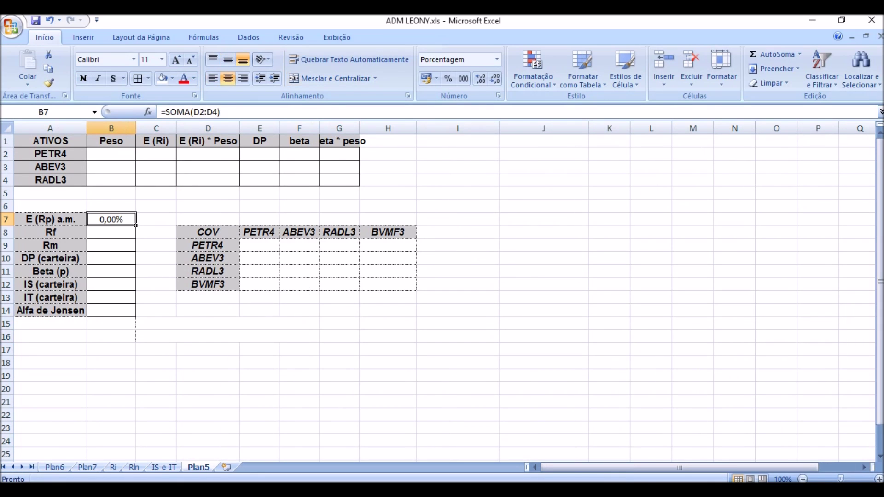
key("Delete")
left_click(228, 336)
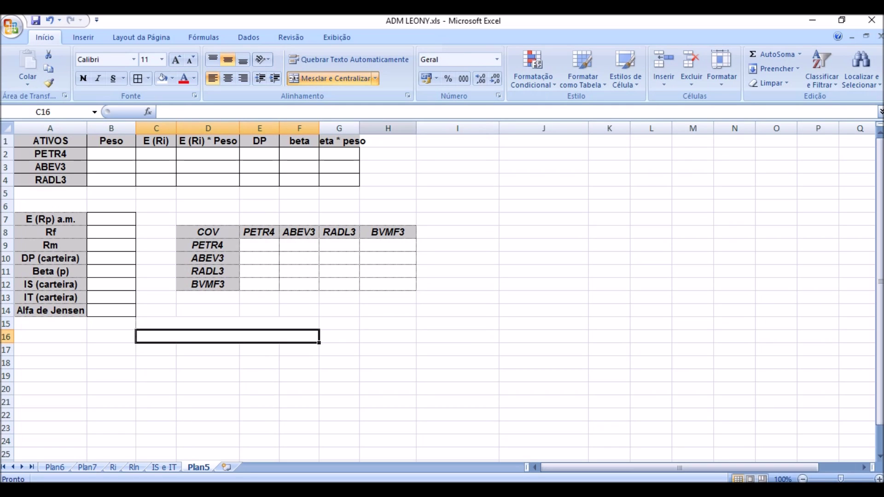
left_click_drag(360, 128, 377, 128)
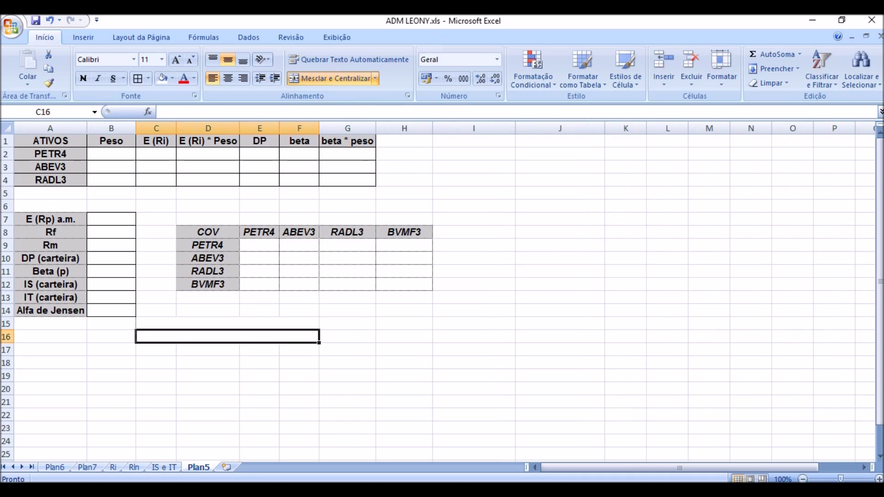
left_click(207, 363)
left_click(50, 154)
left_click(50, 180)
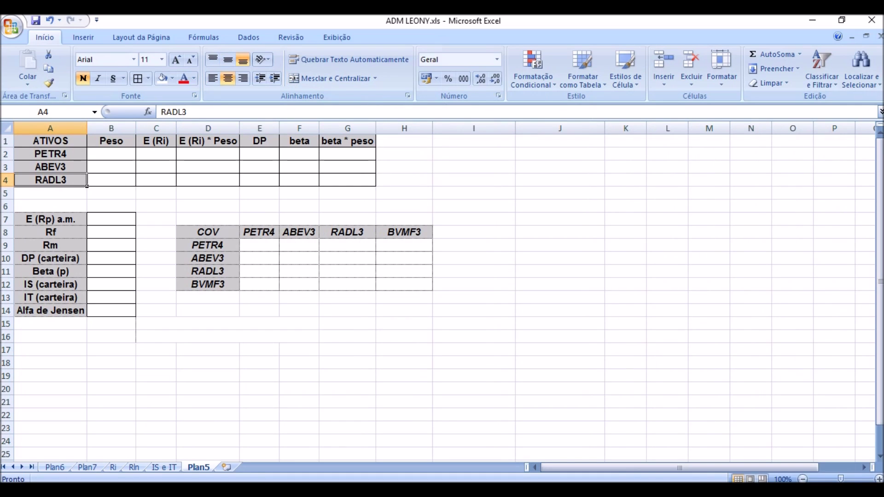
left_click(207, 206)
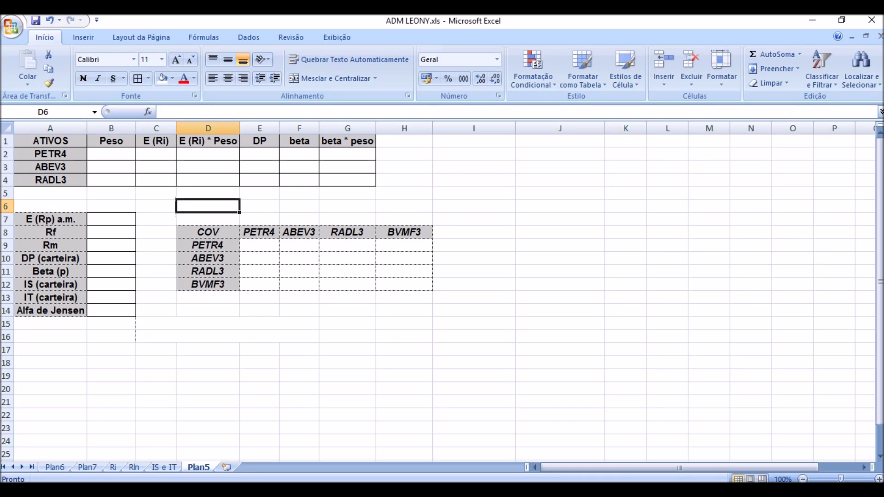
left_click(85, 170)
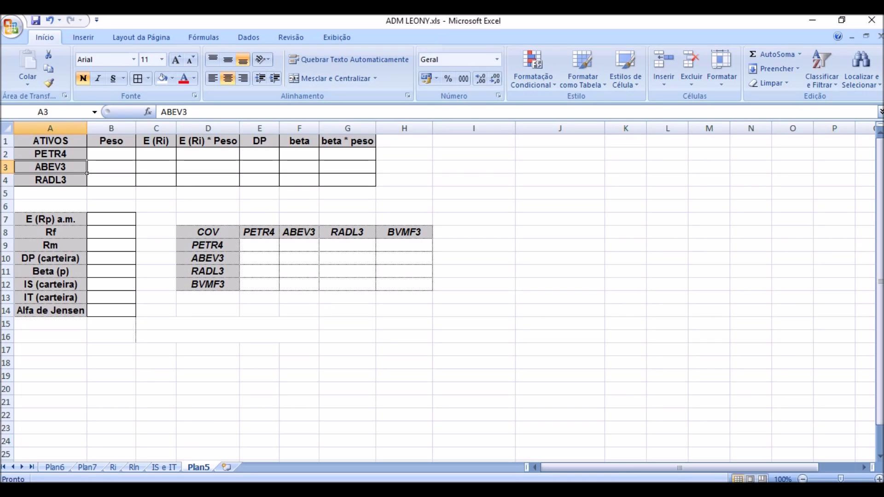
Enter the portfolio weights in B2:B4: 10% for PETR4, 10% for ABEV3 and 80% for RADL3
left_click(135, 159)
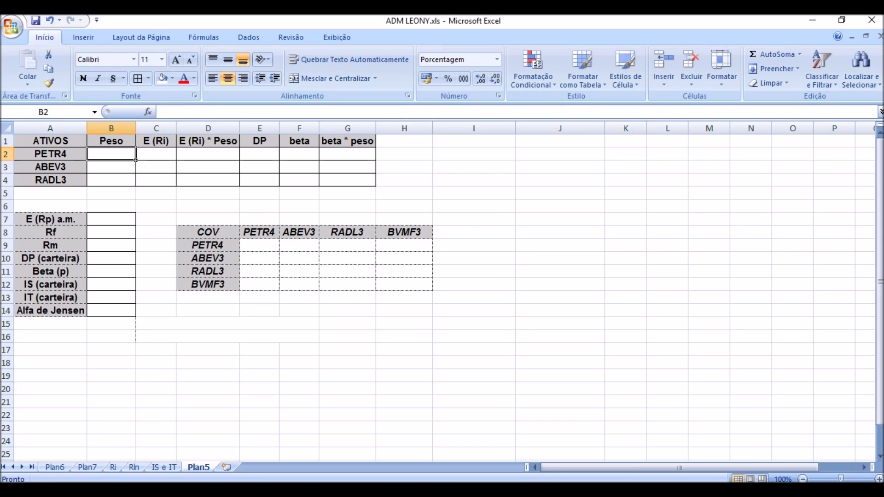
type(",1")
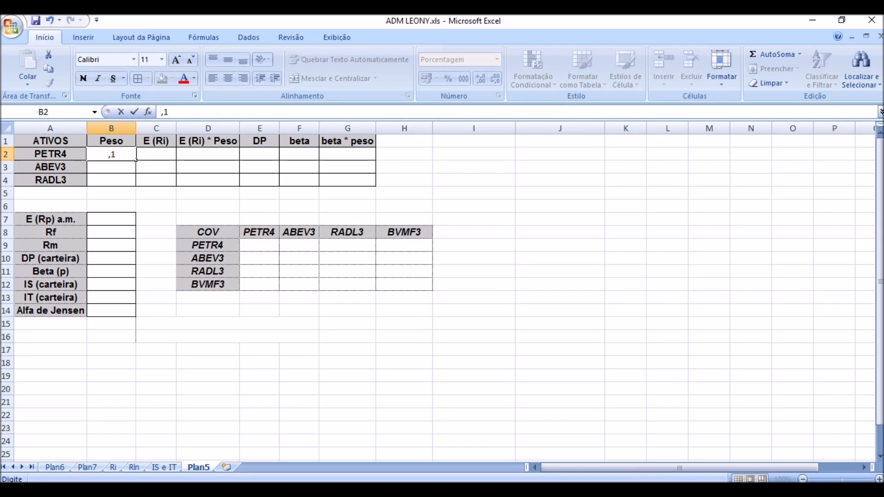
key("Return")
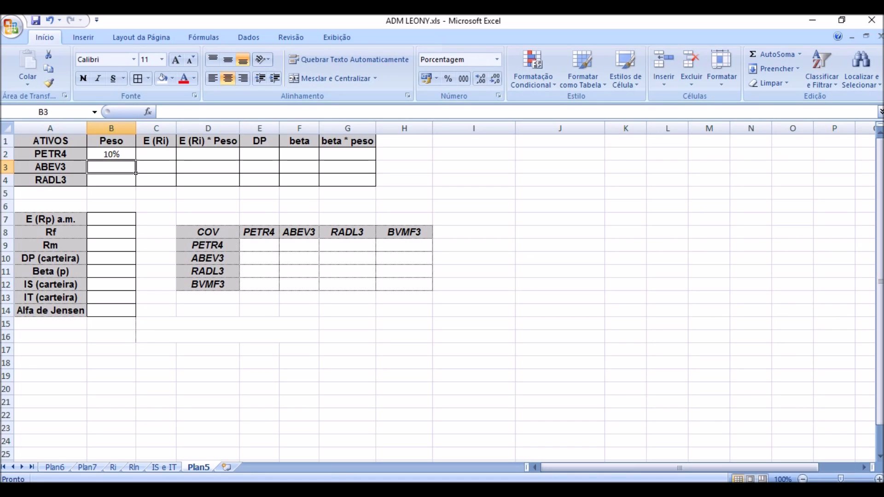
type(",1")
key("Return")
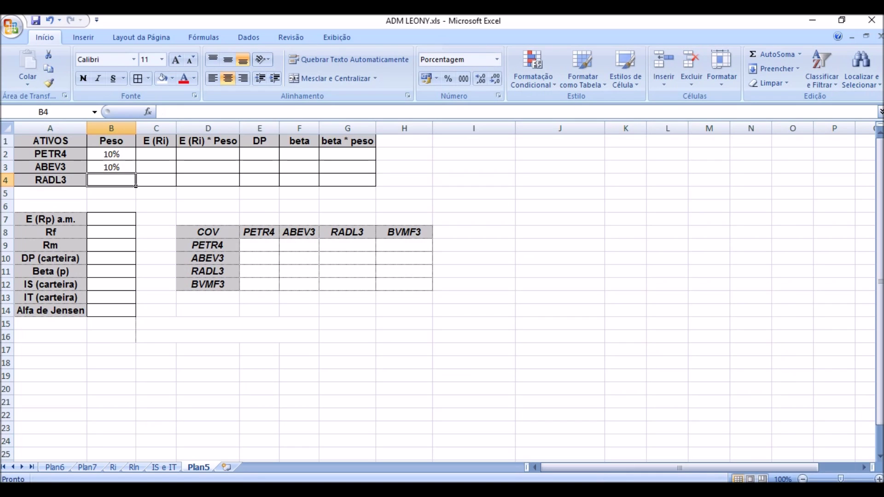
type(",8")
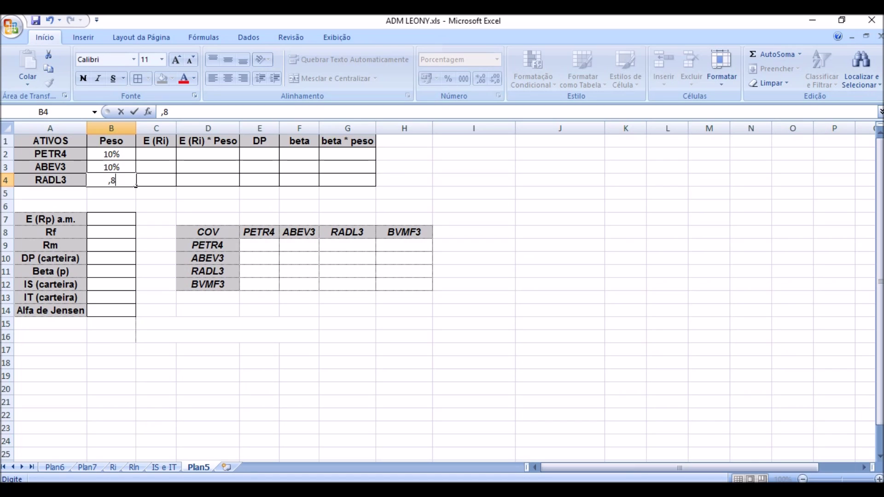
key("Return")
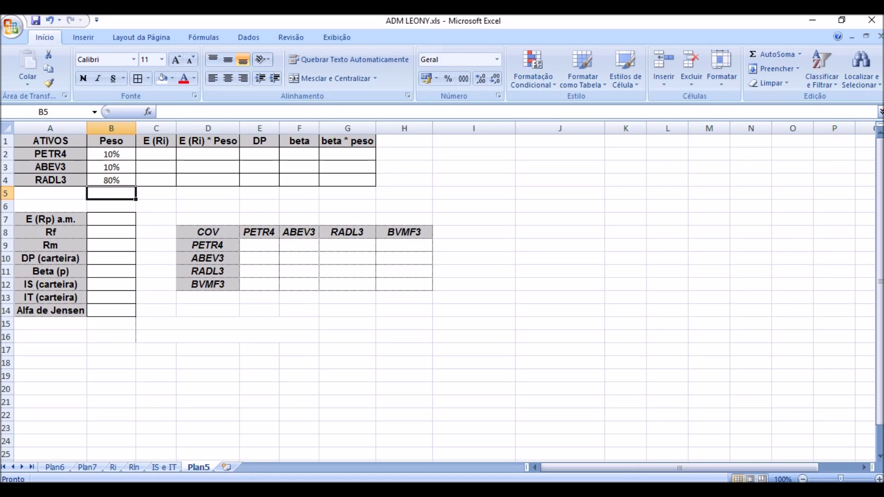
left_click_drag(111, 154, 111, 180)
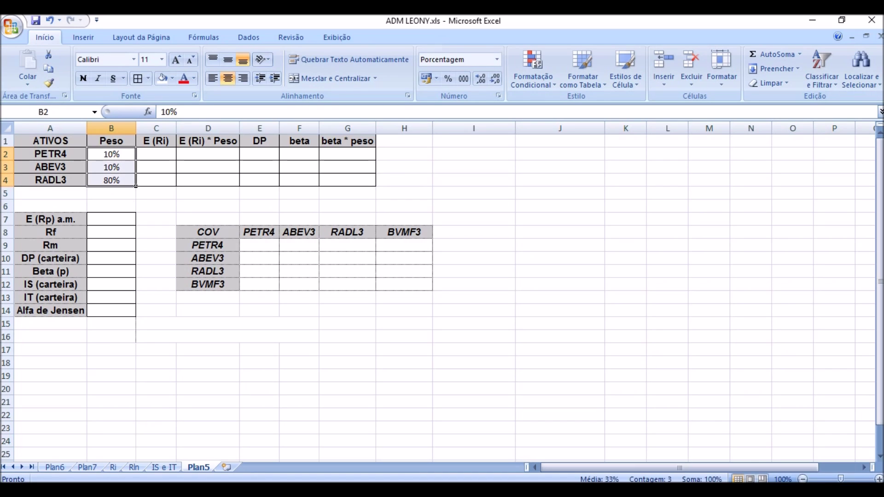
left_click(157, 206)
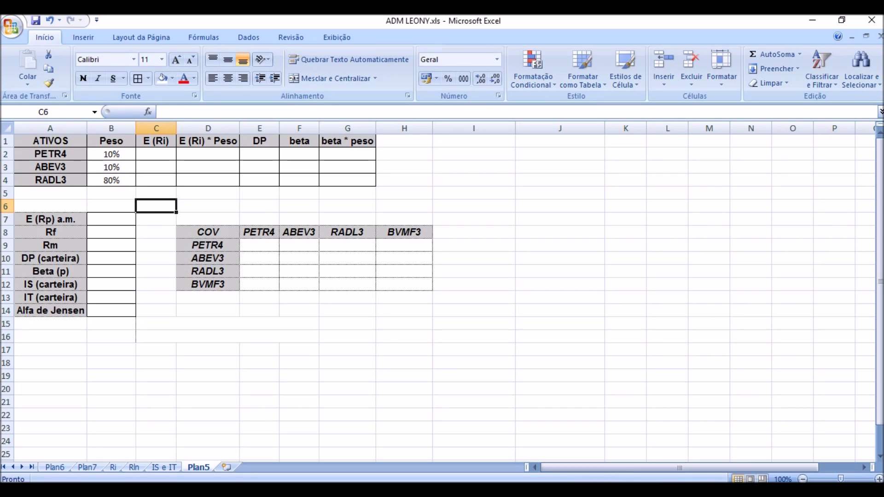
Review which inputs the three-asset table still needs in its E (Ri), DP and beta columns, alongside the portfolio return cell B7
left_click(111, 218)
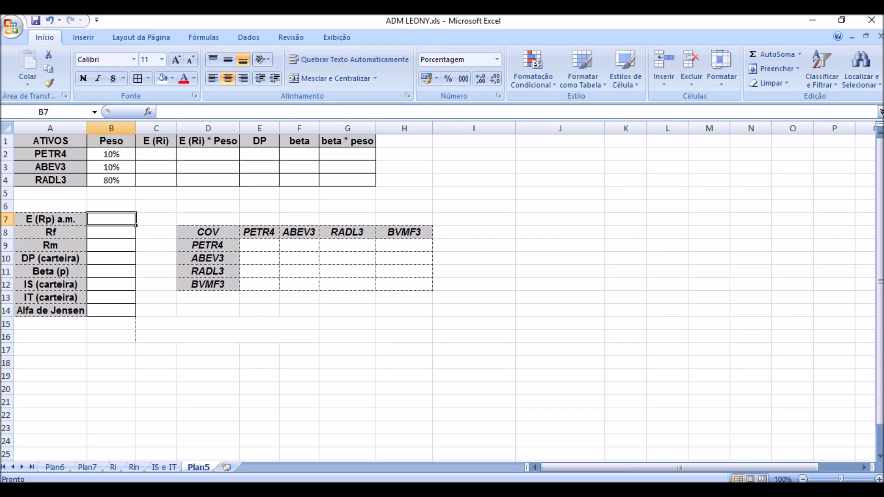
left_click(156, 154)
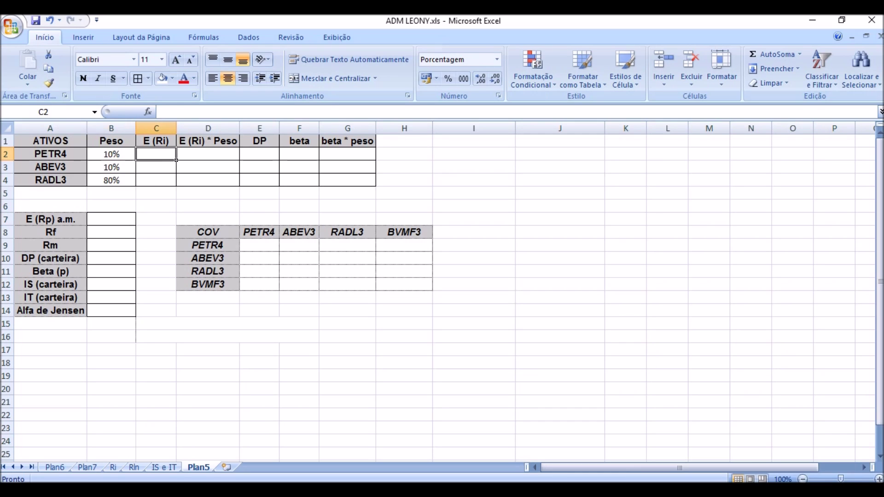
left_click(111, 154)
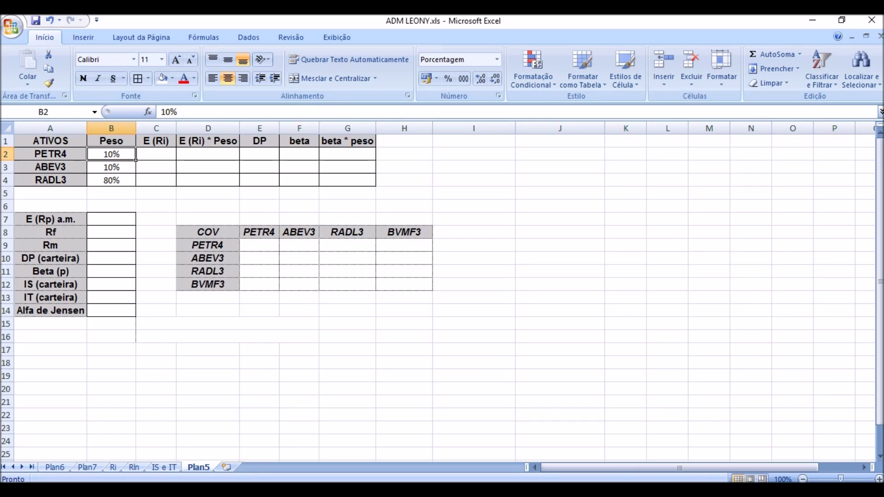
left_click(156, 153)
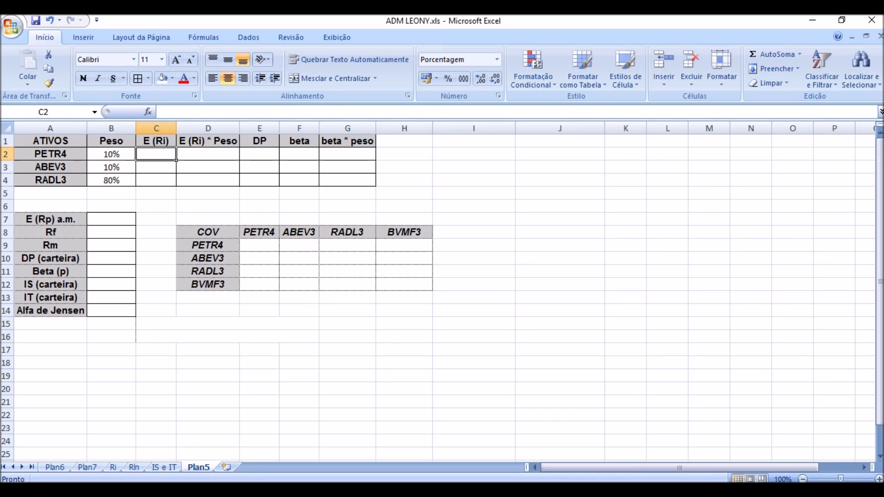
left_click_drag(176, 160, 177, 185)
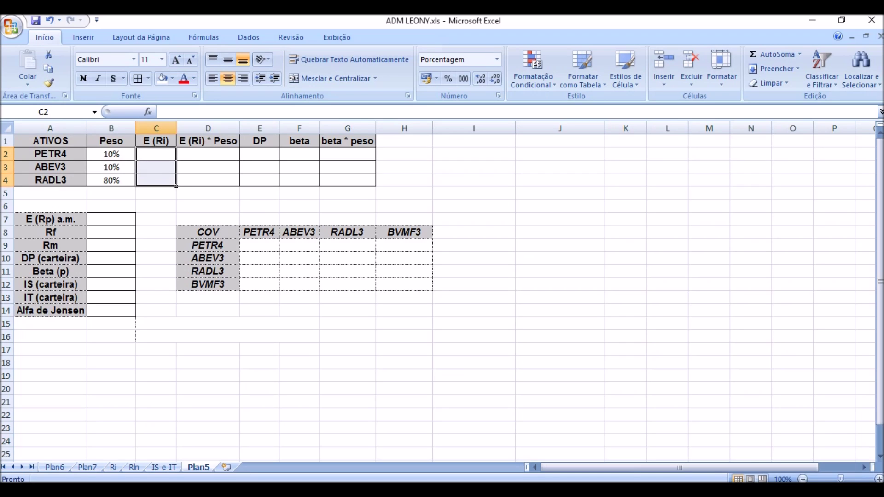
left_click(176, 160)
left_click_drag(240, 173, 376, 185)
left_click_drag(156, 154, 156, 181)
left_click_drag(260, 154, 260, 180)
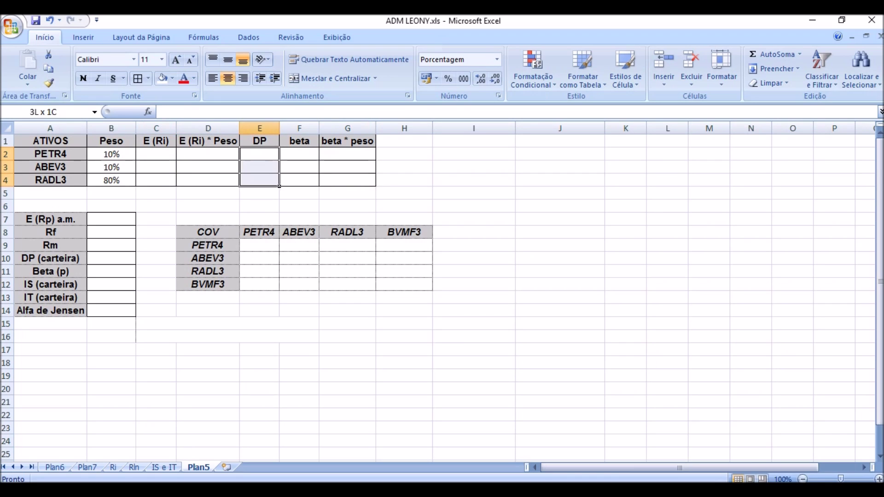
left_click_drag(300, 153, 300, 180)
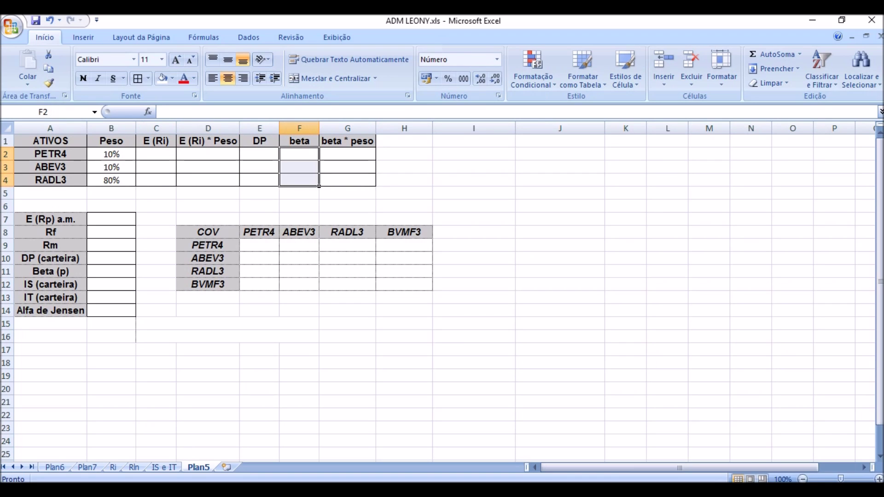
Link PETR4's E (Ri) in C2 to its Ri on sheet IS e IT, cell B2
left_click(175, 159)
type("=")
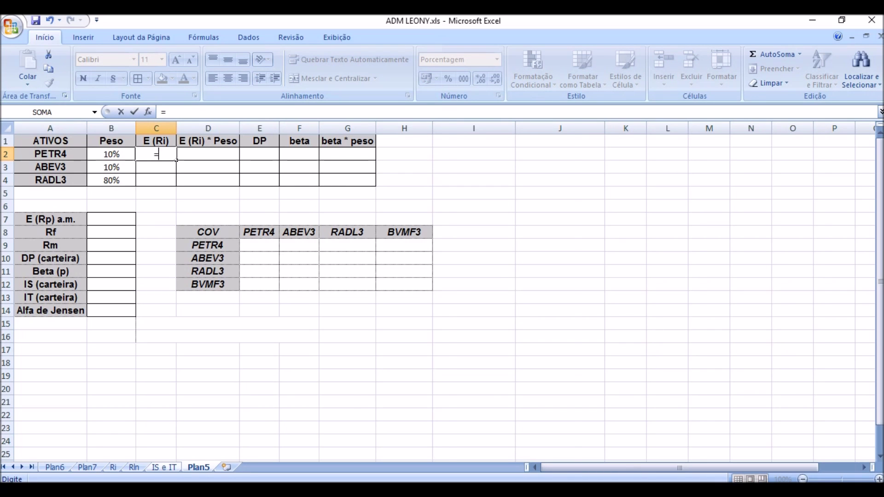
left_click(165, 467)
scroll(442, 295, "up", 4)
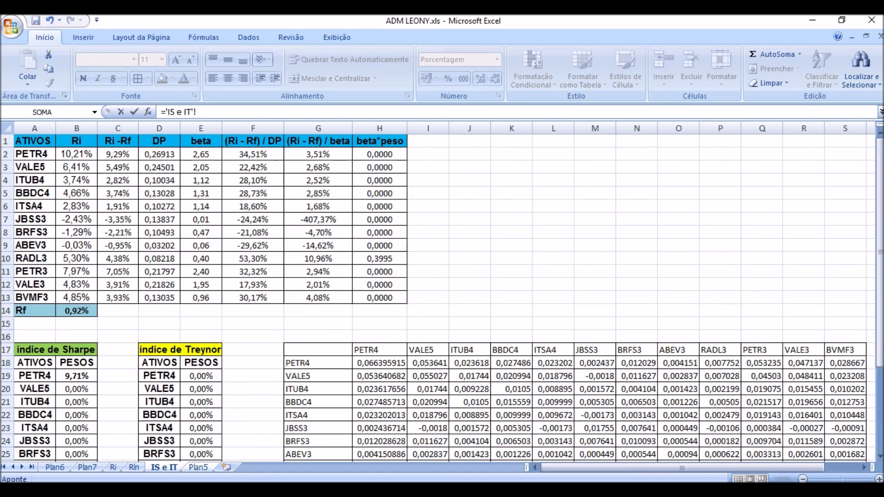
left_click(62, 152)
key("Return")
Link the E (Ri) cells C3 and C4 for ABEV3 and RADL3 to their Ri in B9 and B10 of sheet IS e IT
type("=")
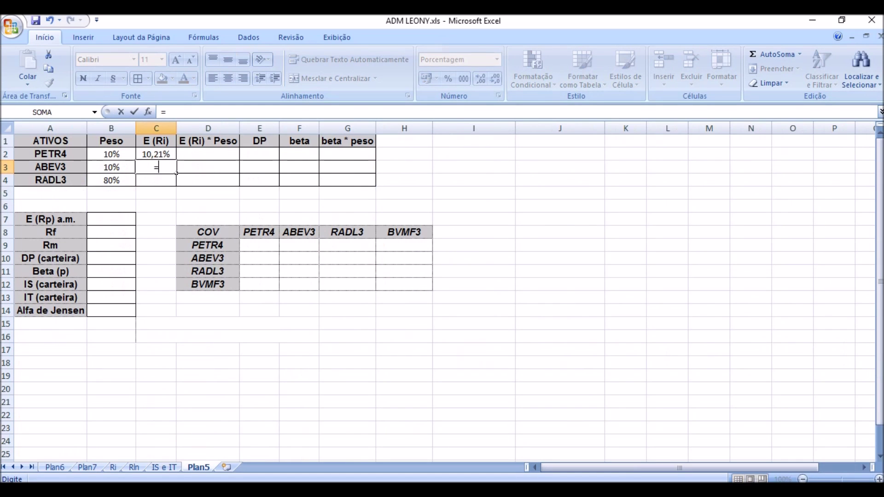
left_click(164, 467)
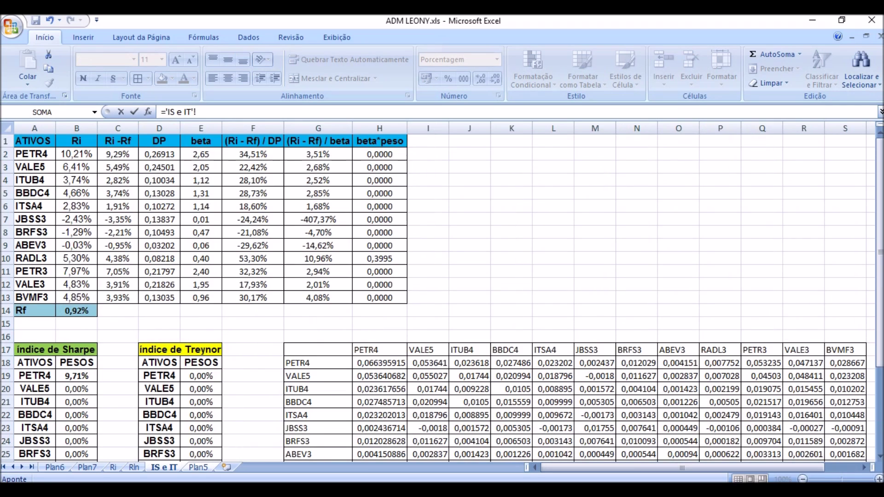
left_click(65, 245)
key("Return")
type("=")
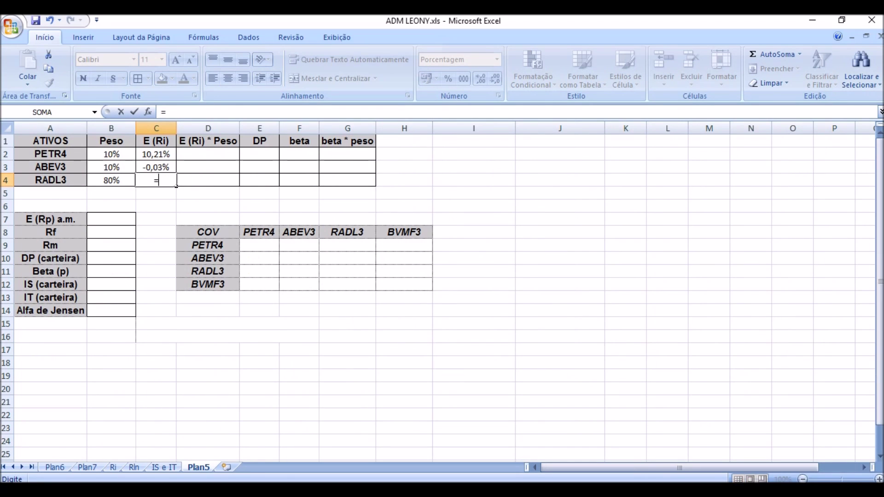
left_click(164, 467)
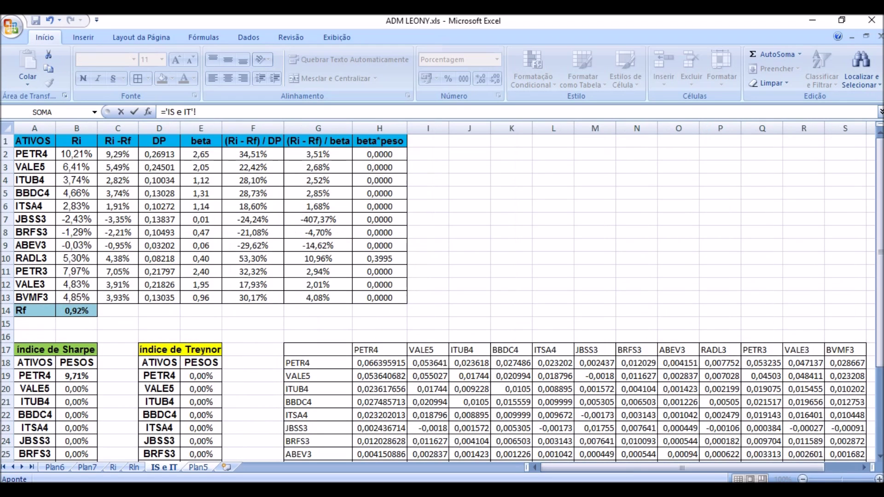
left_click(90, 258)
key("Return")
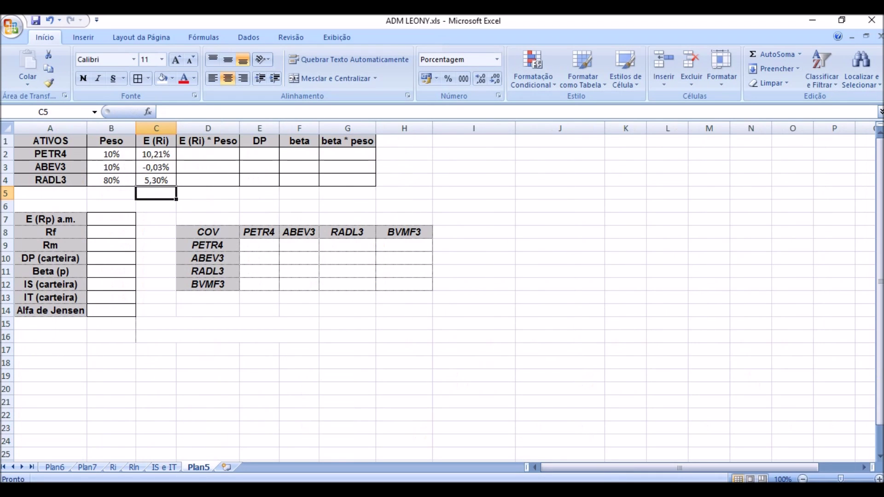
Calculate E (Ri) * Peso for PETR4 in D2 with =B2*C2 and fill the formula down to D4
left_click(235, 157)
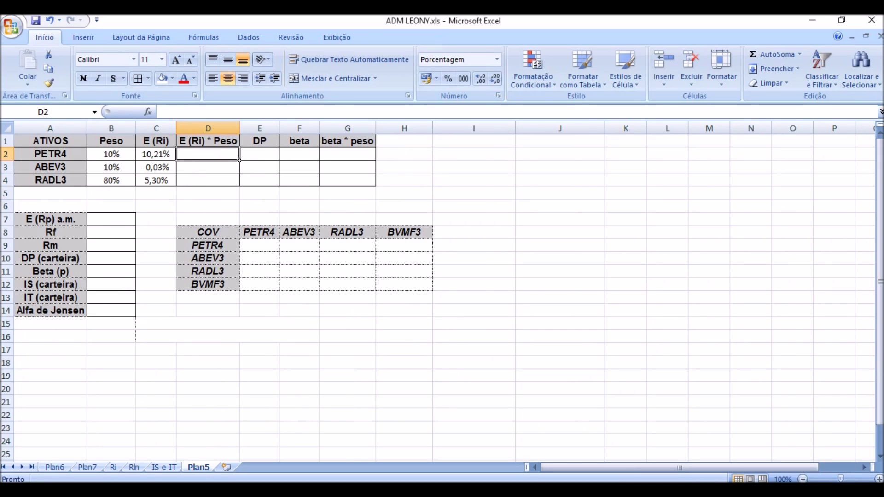
type("=")
left_click(125, 155)
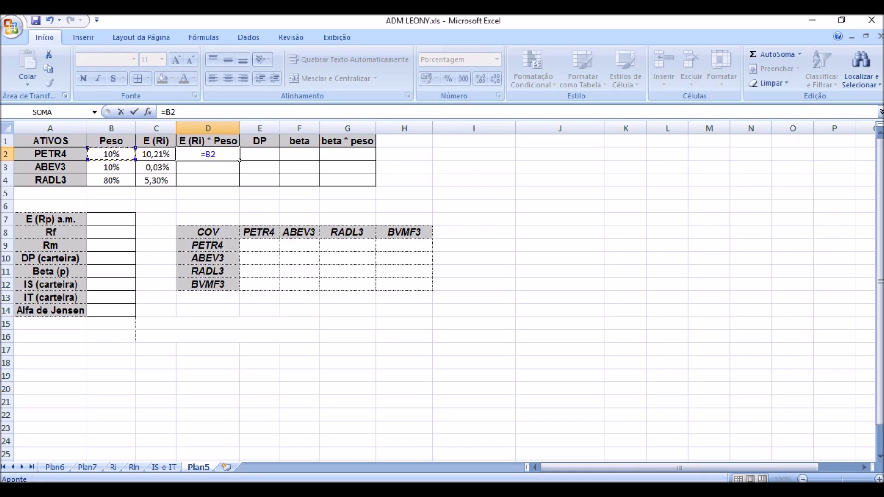
type("*")
key("Left")
key("Return")
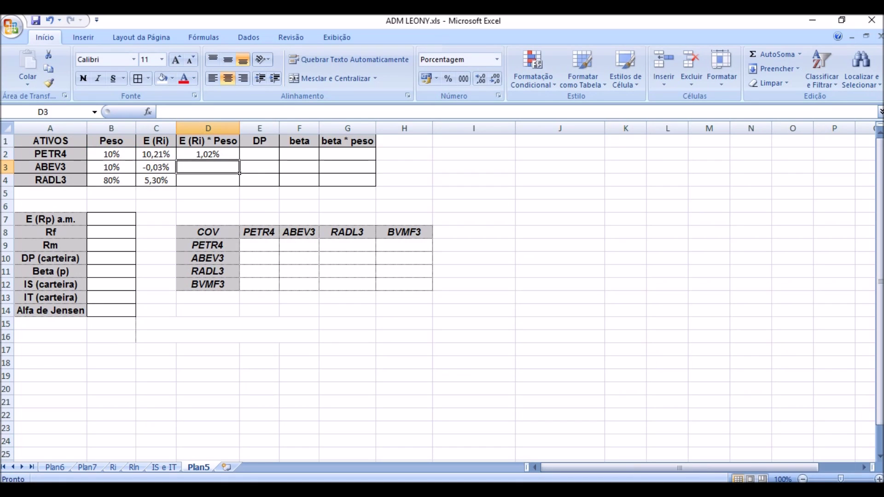
left_click(207, 154)
left_click_drag(239, 160, 240, 187)
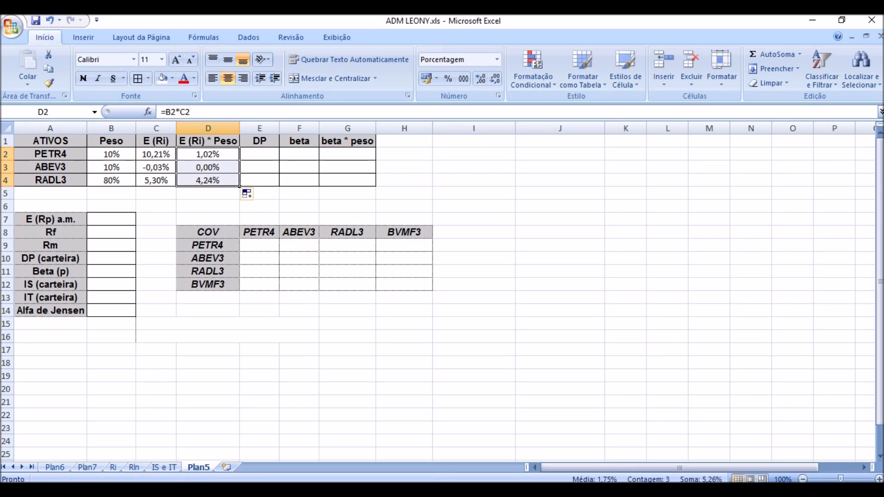
Calculate the portfolio return E (Rp) a.m. in B7 with =soma(D2:D4)
left_click(111, 219)
type("=")
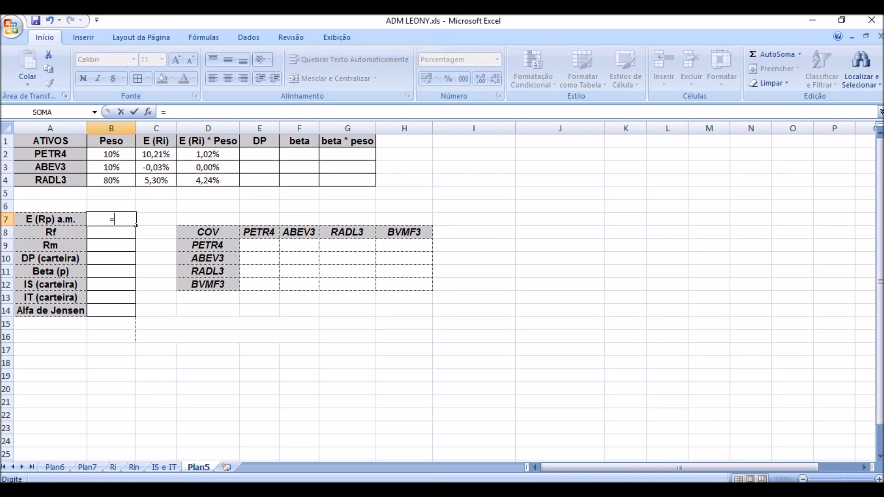
type("soma(")
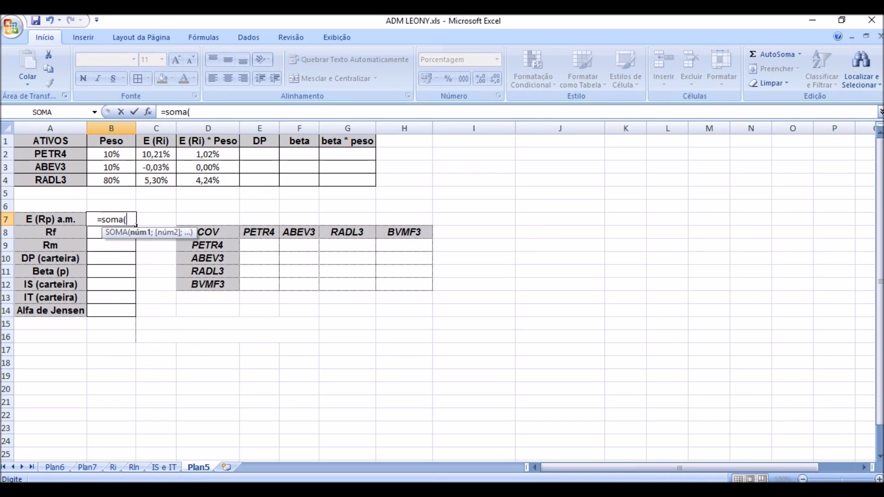
left_click_drag(230, 157, 233, 183)
type(")")
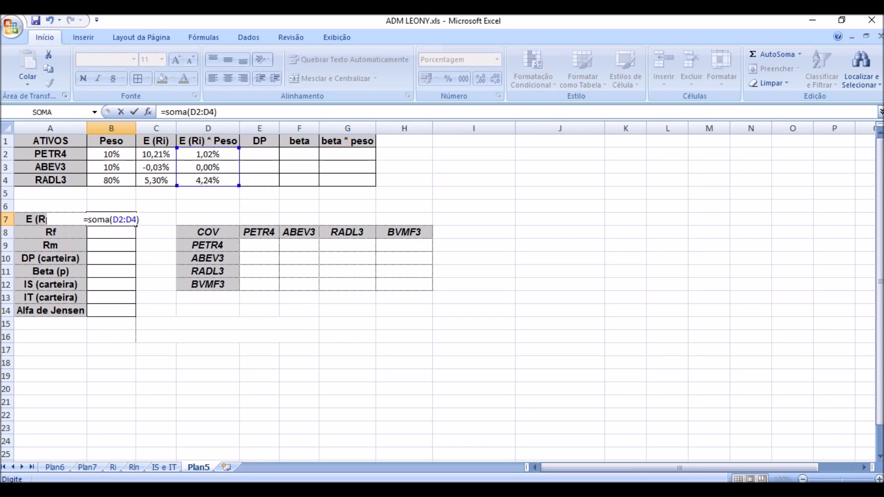
key("Return")
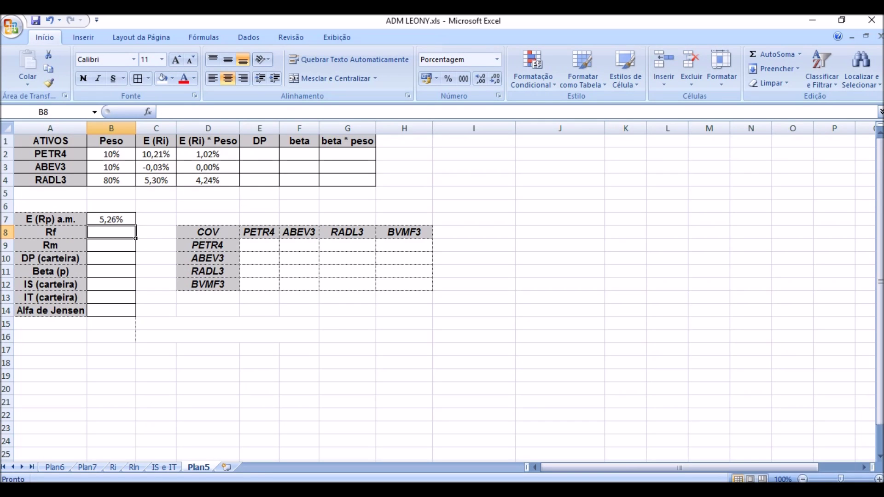
Link PETR4's DP in E2 to its DP on sheet IS e IT, cell D2
left_click(277, 158)
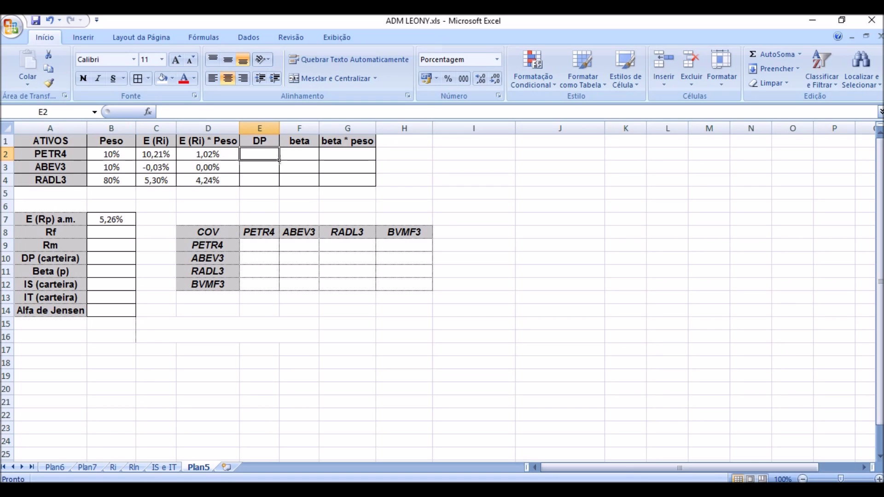
type("=")
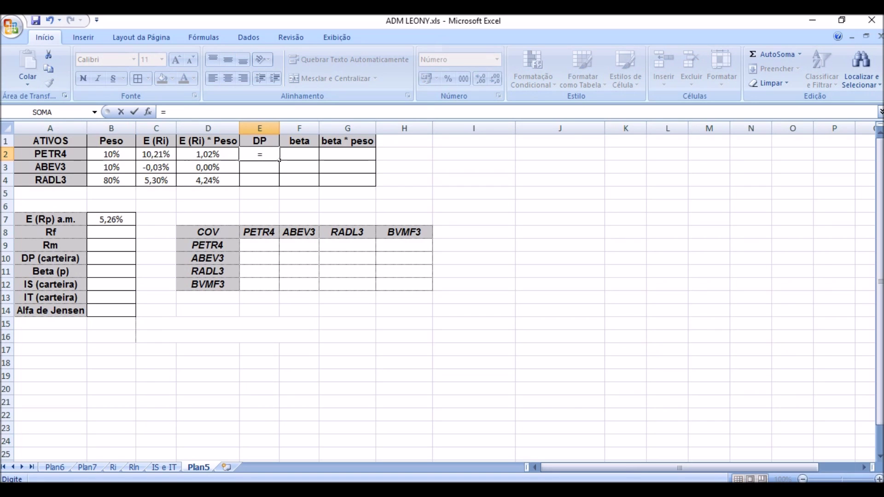
left_click(164, 468)
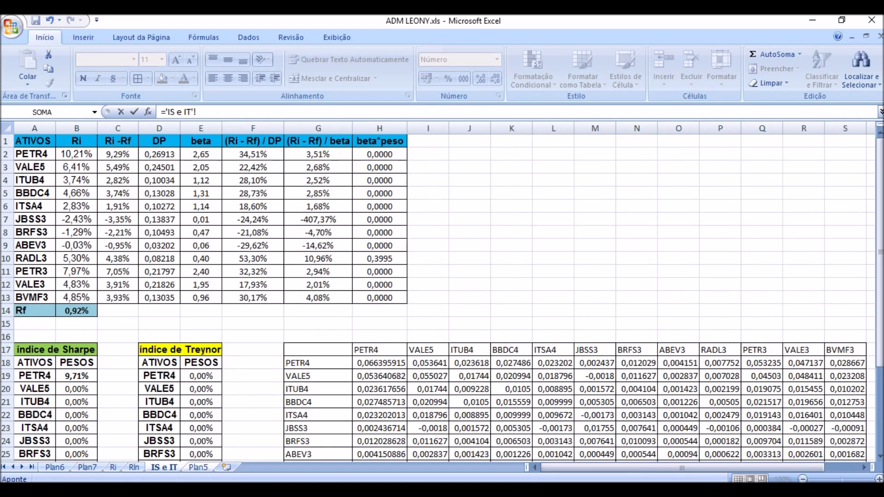
left_click(159, 154)
key("Return")
Link the DP cells E3 and E4 for ABEV3 and RADL3 to their DP in D9 and D10 of sheet IS e IT
type("=")
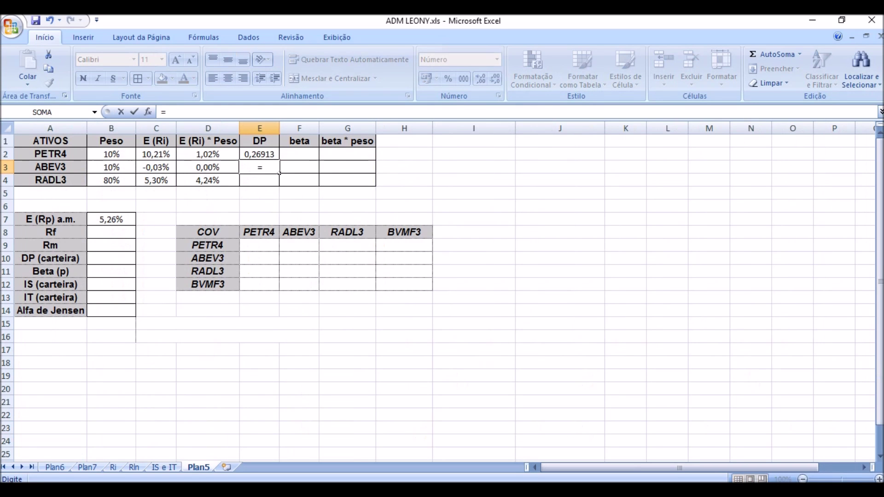
left_click(164, 467)
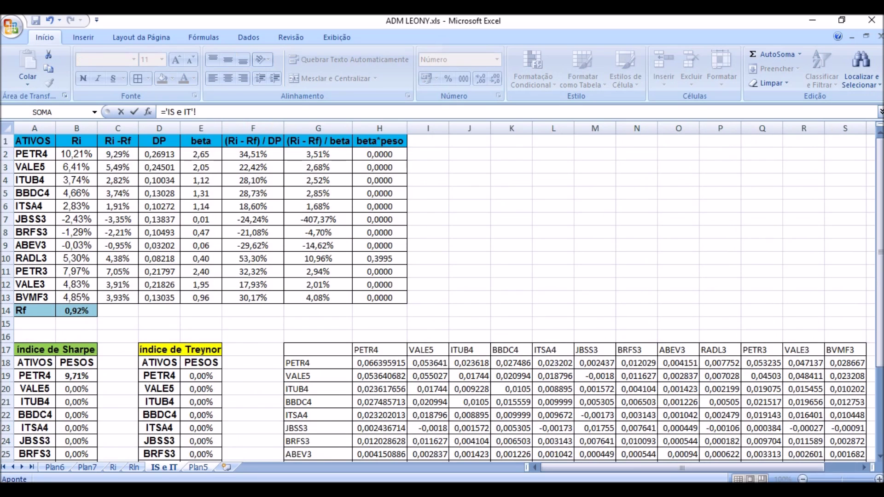
left_click(159, 246)
key("Return")
type("=")
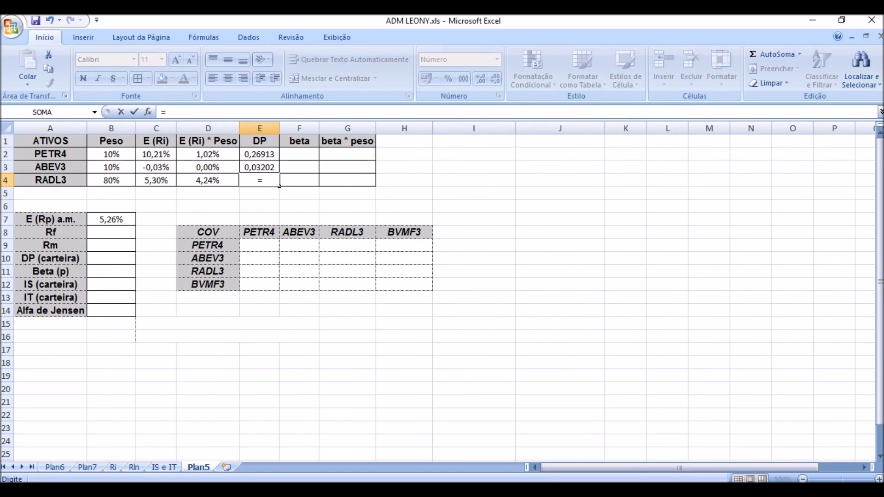
left_click(164, 467)
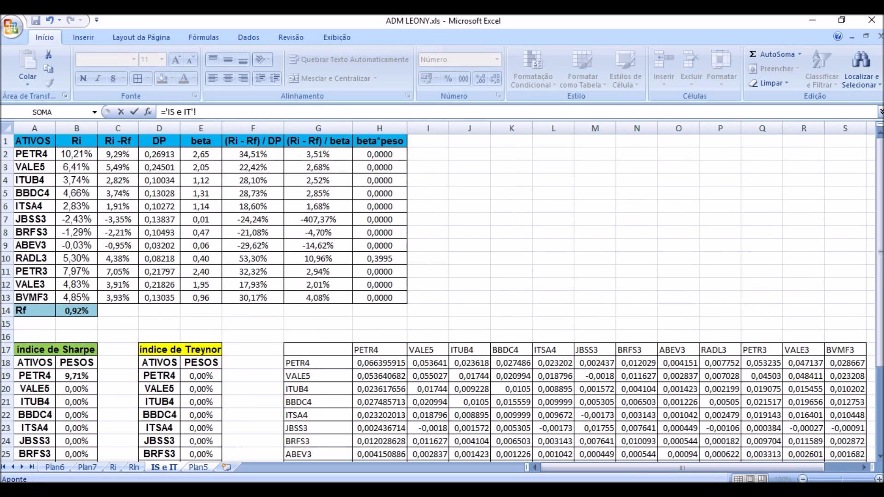
left_click(159, 259)
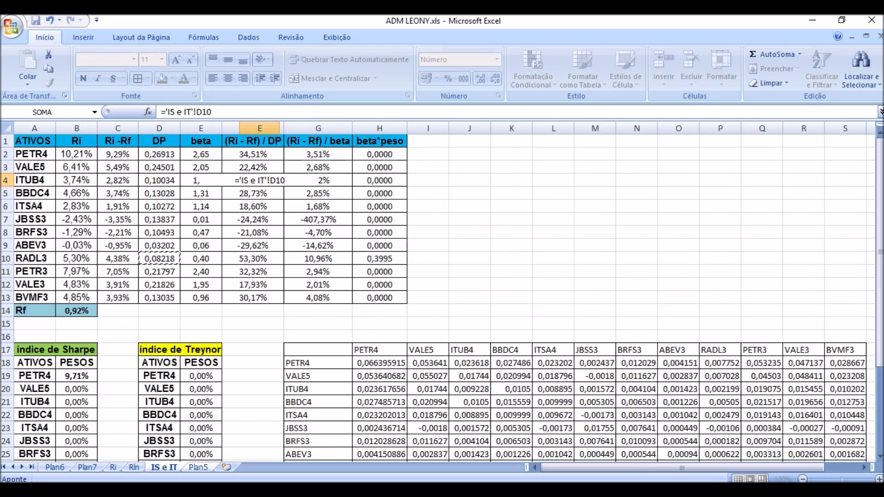
key("Return")
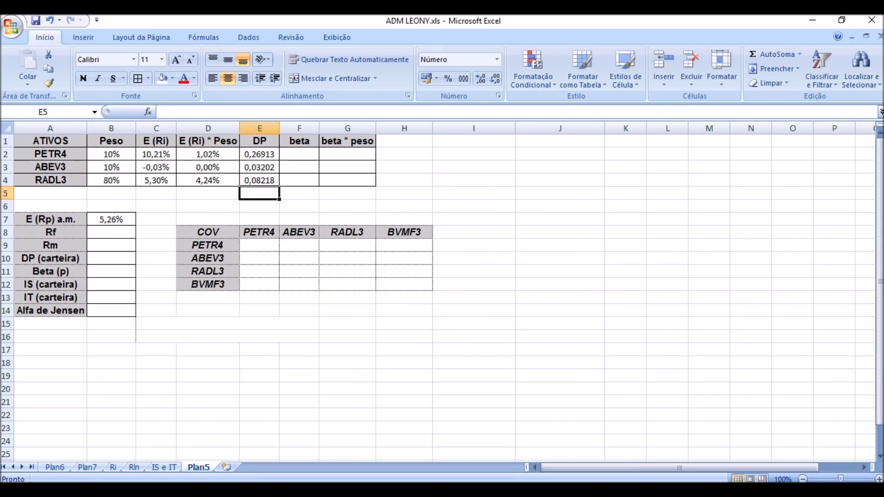
Delete the BVMF3 column H8:H12 from the COV matrix, shifting cells left
left_click_drag(259, 245, 404, 284)
left_click_drag(405, 337, 404, 324)
left_click_drag(404, 231, 404, 284)
right_click(408, 285)
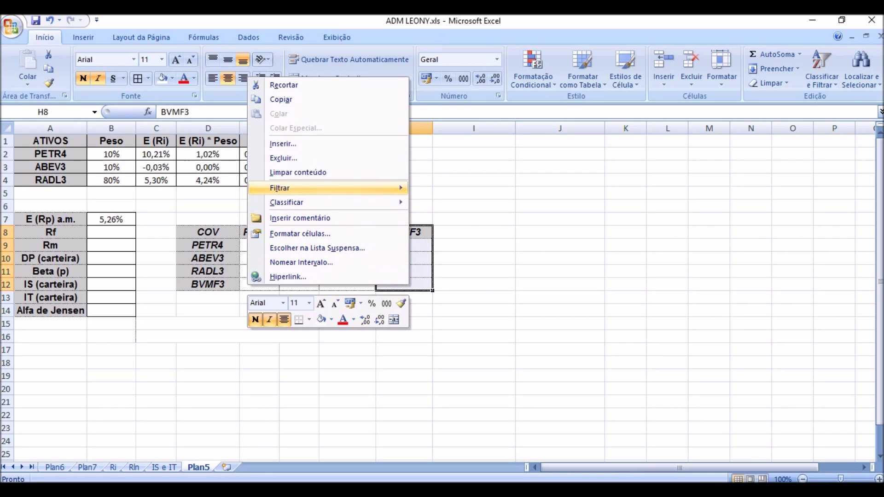
left_click(284, 158)
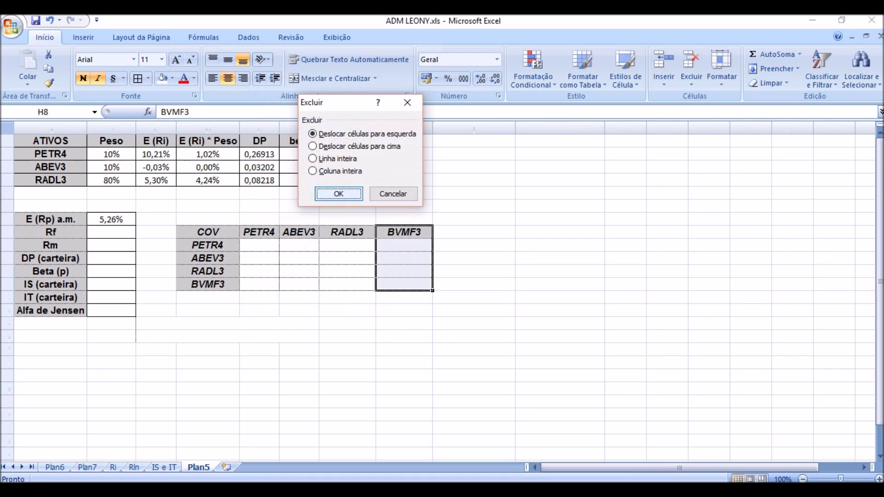
key("Return")
left_click(474, 245)
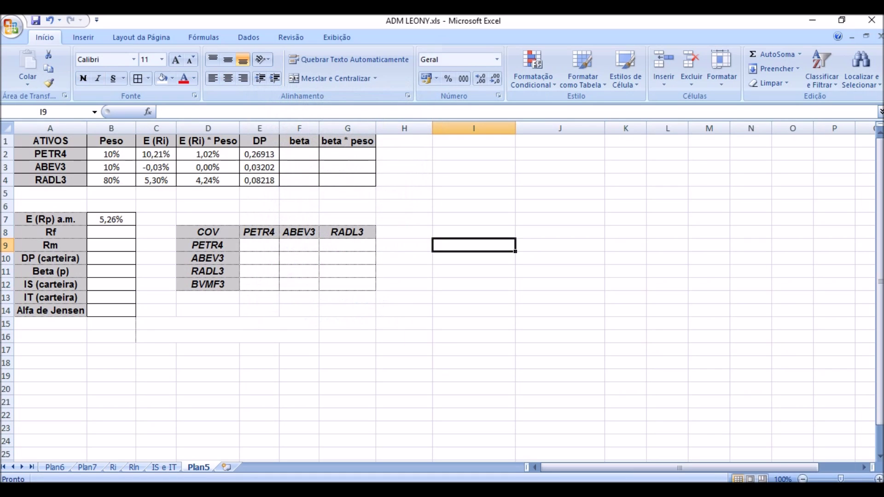
Link PETR4's beta in F2 to its beta on sheet IS e IT, cell E2
left_click(313, 156)
type("=")
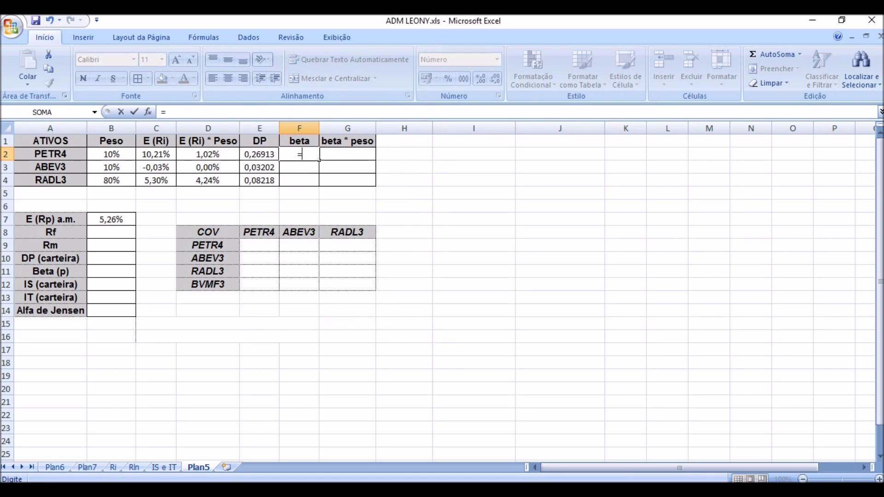
left_click(165, 467)
left_click(215, 154)
key("Return")
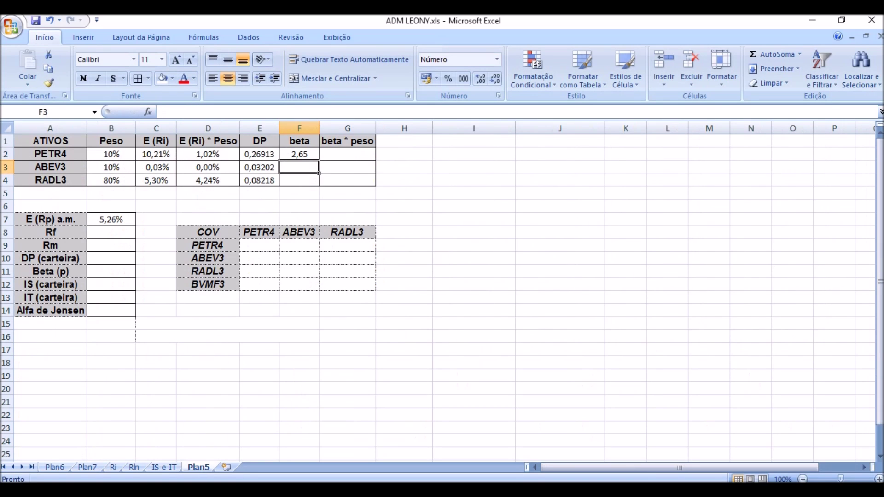
Link the beta cells F3 and F4 for ABEV3 and RADL3 to their betas in E9 and E10 of sheet IS e IT
type("=")
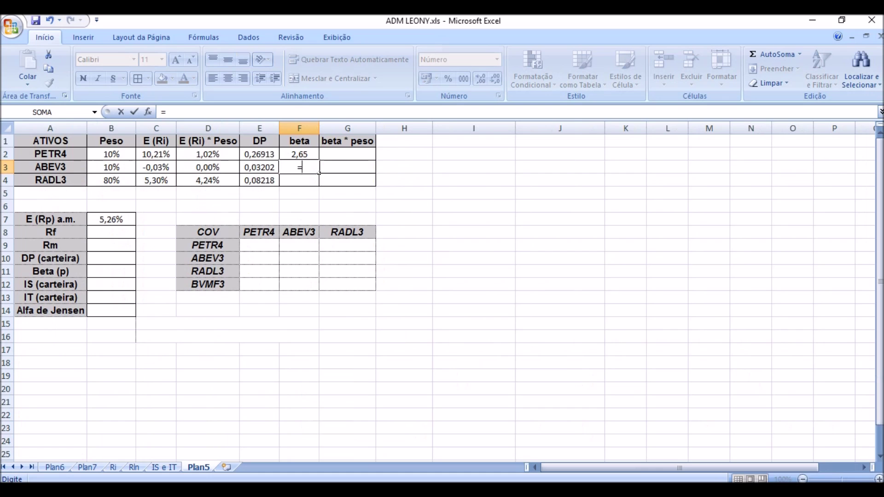
left_click(164, 467)
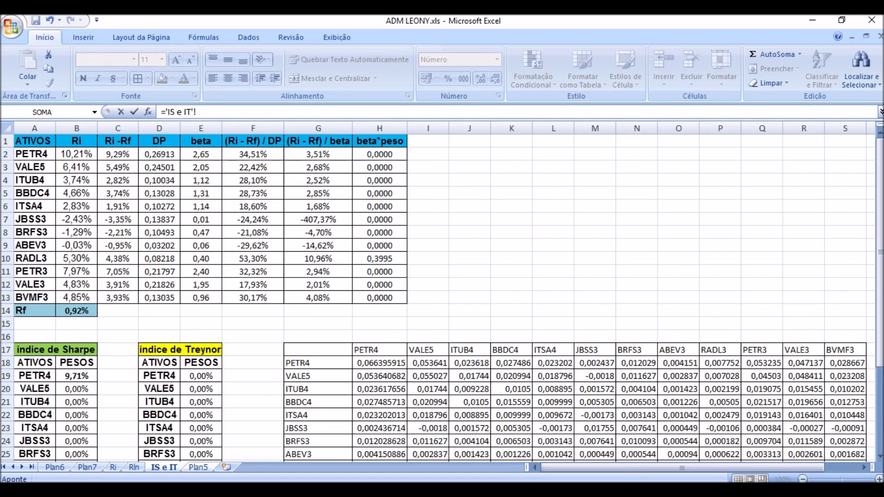
left_click(212, 245)
key("Return")
type("=")
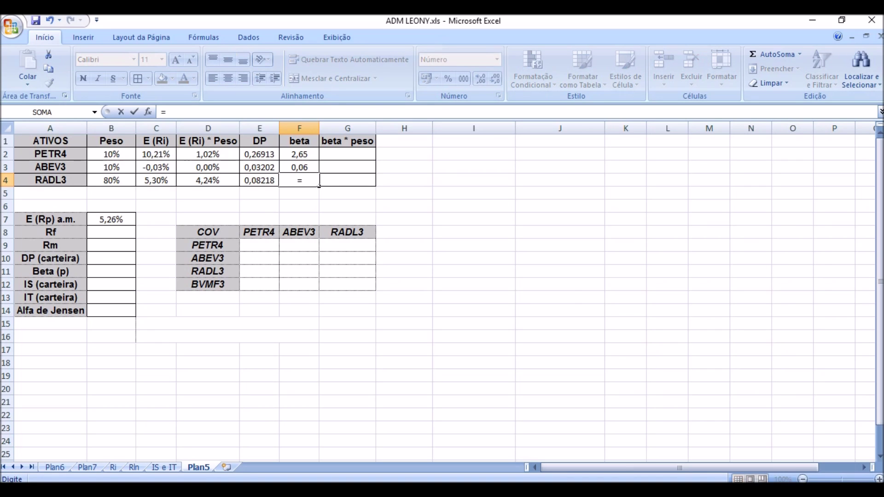
left_click(164, 467)
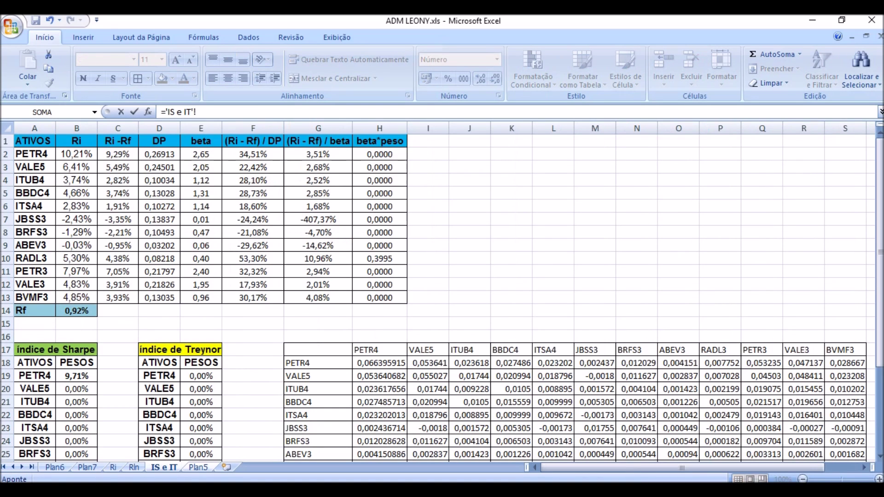
left_click(203, 258)
key("Return")
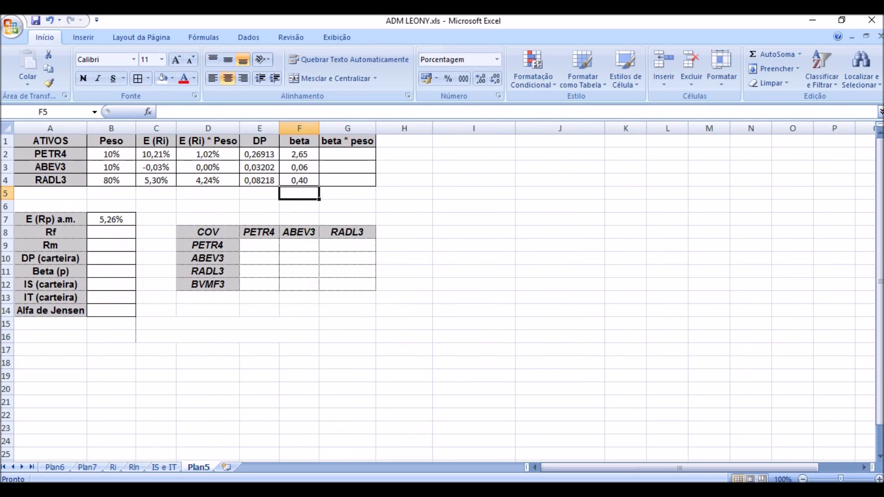
Calculate PETR4's beta * peso in G2 with the formula =F2*B2
left_click(348, 154)
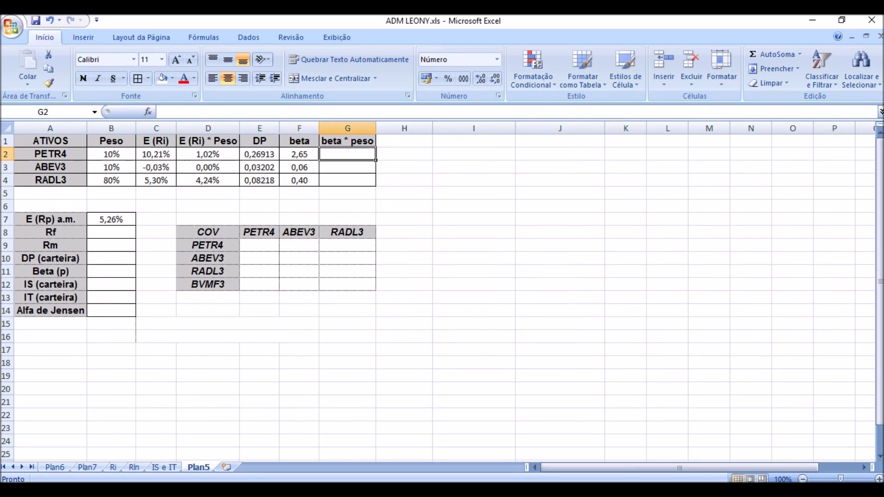
type("=")
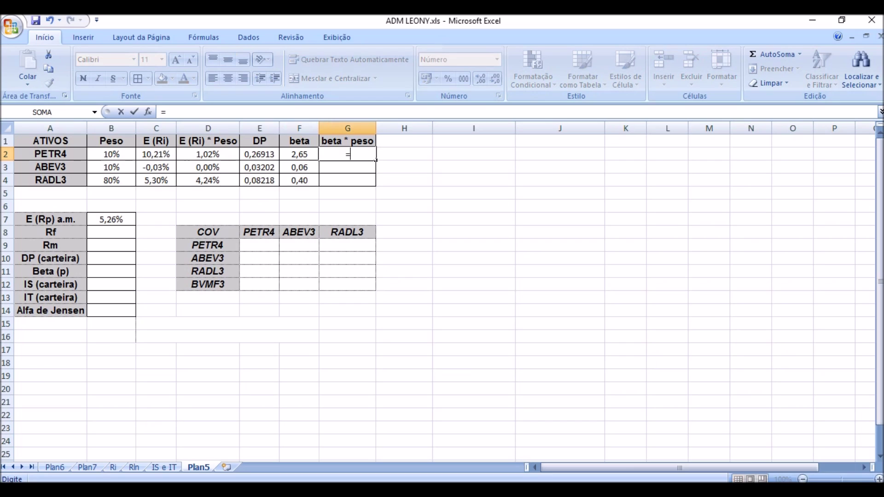
key("Left")
type("*")
key("Left")
key("Left")
key("Left")
key("Left")
key("Left")
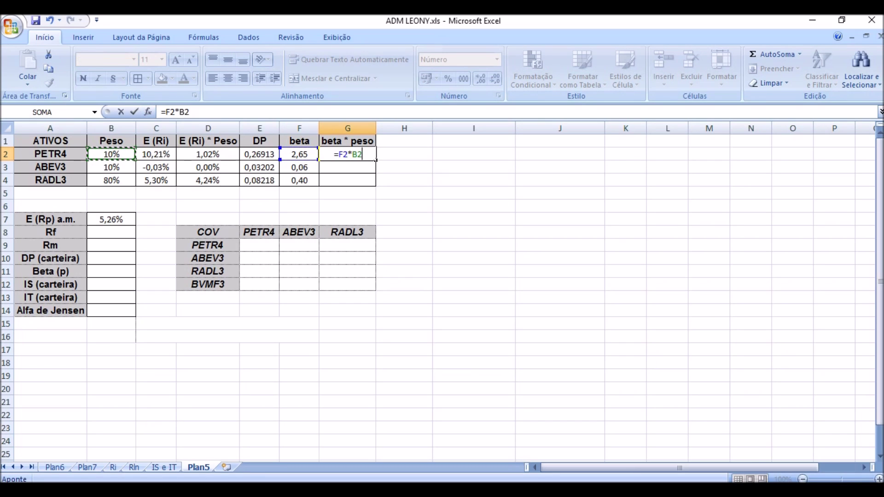
key("Return")
Fill the beta * peso formula from G2 down to G4 for ABEV3 and RADL3
left_click(348, 154)
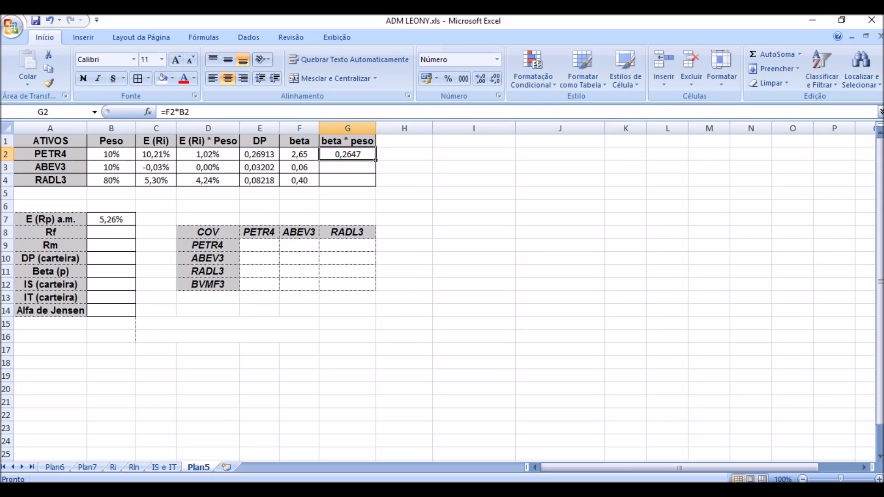
left_click_drag(376, 160, 375, 184)
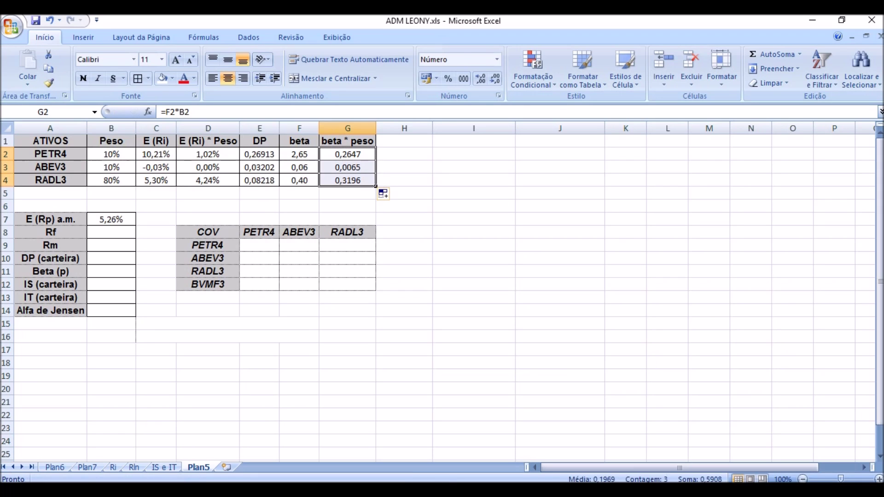
left_click(350, 193)
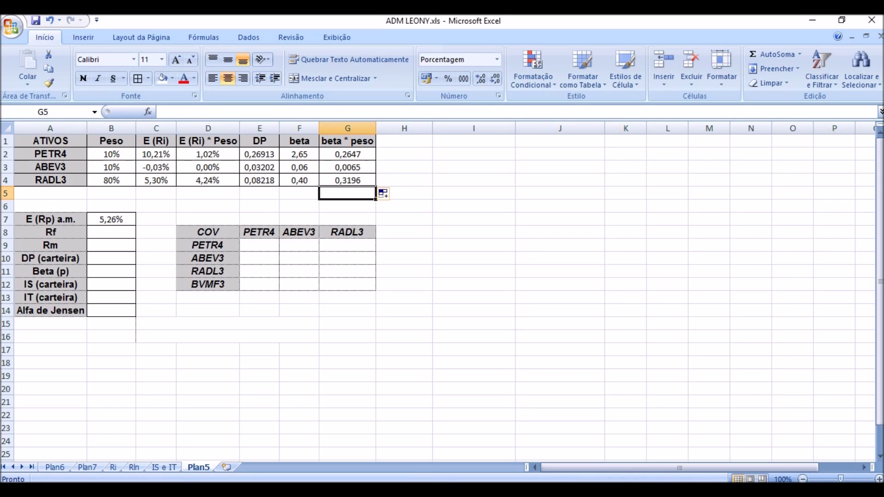
Calculate the portfolio's Beta (p) in B11 with the formula =SOMA(G2:G5)
left_click(111, 271)
type("=")
key("Escape")
type("=soma(")
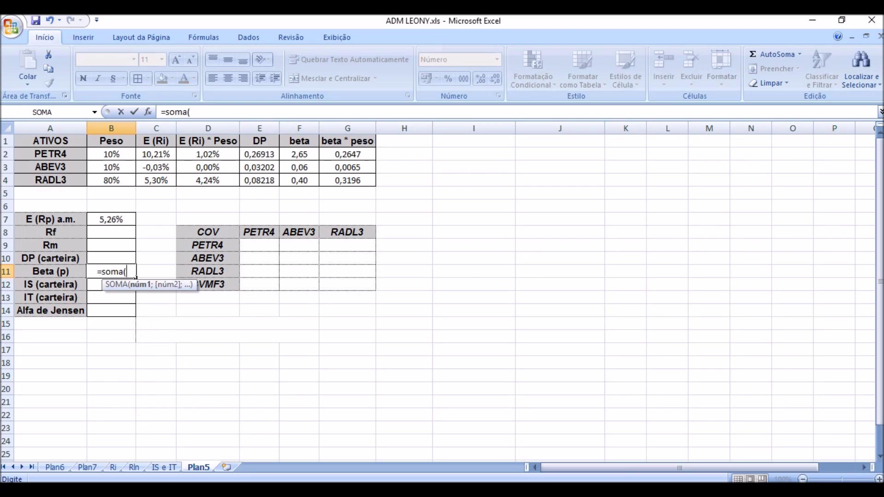
left_click_drag(348, 154, 354, 193)
type(")")
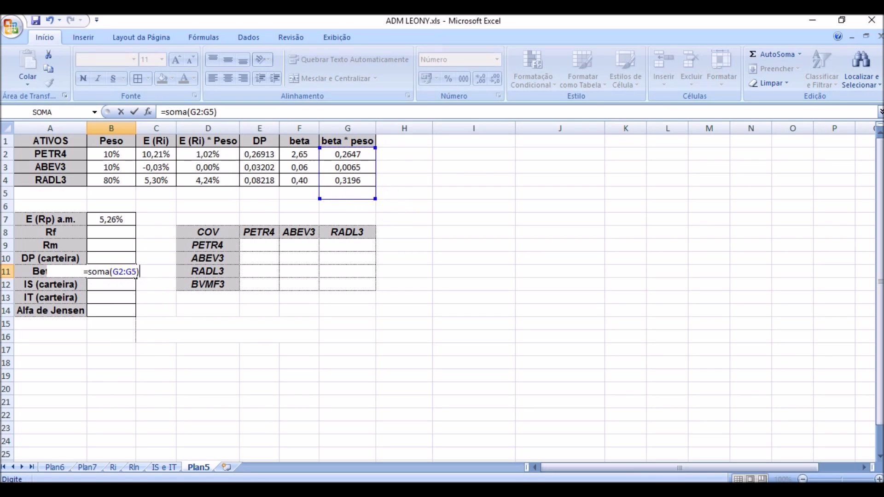
left_click(347, 154)
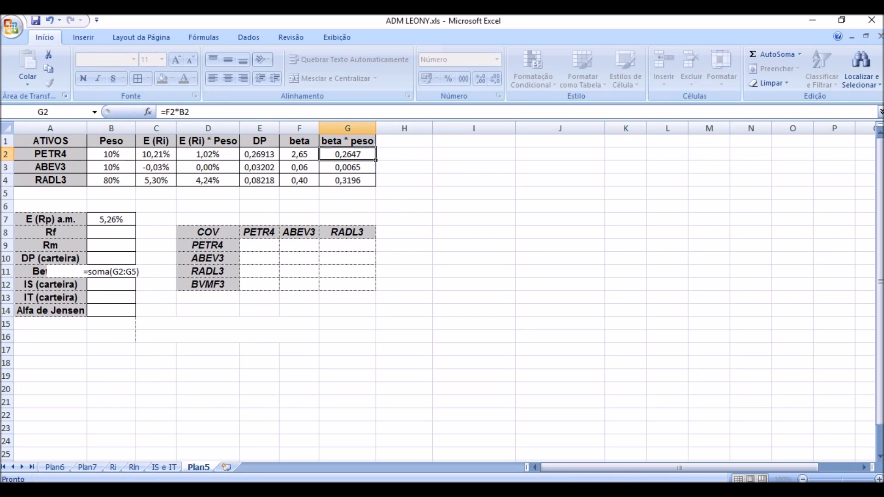
Correct the range of the Beta (p) sum in B11 to G2:G4
left_click_drag(348, 154, 348, 180)
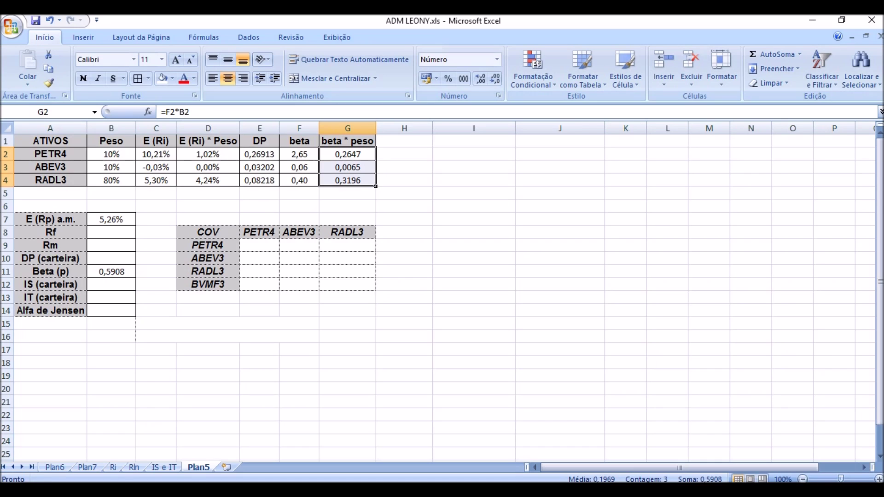
left_click(111, 272)
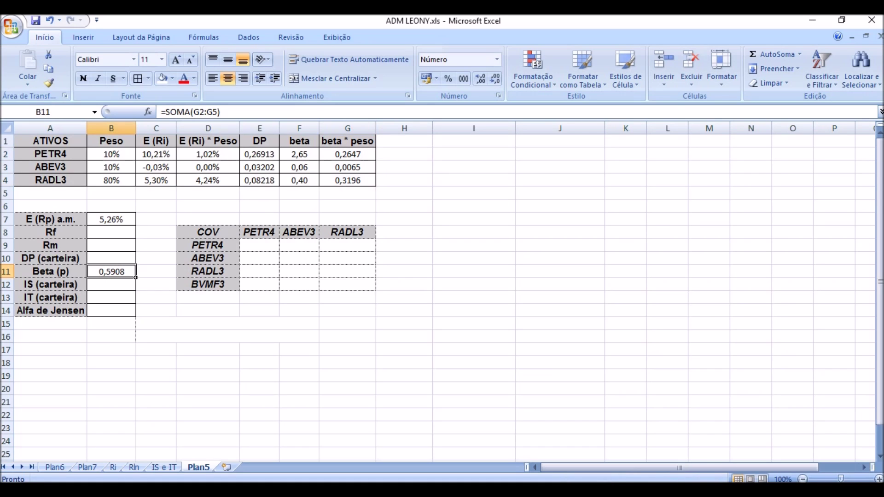
key("F2")
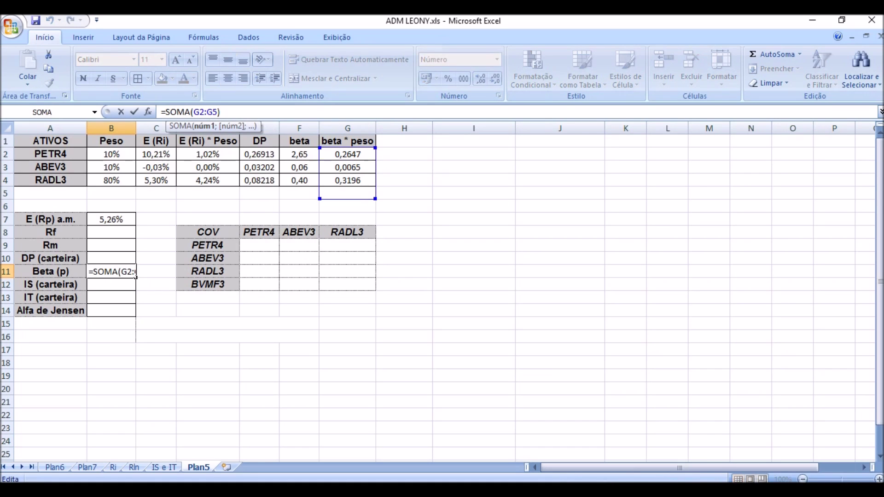
key("BackSpace")
key("BackSpace")
type("4)")
key("Return")
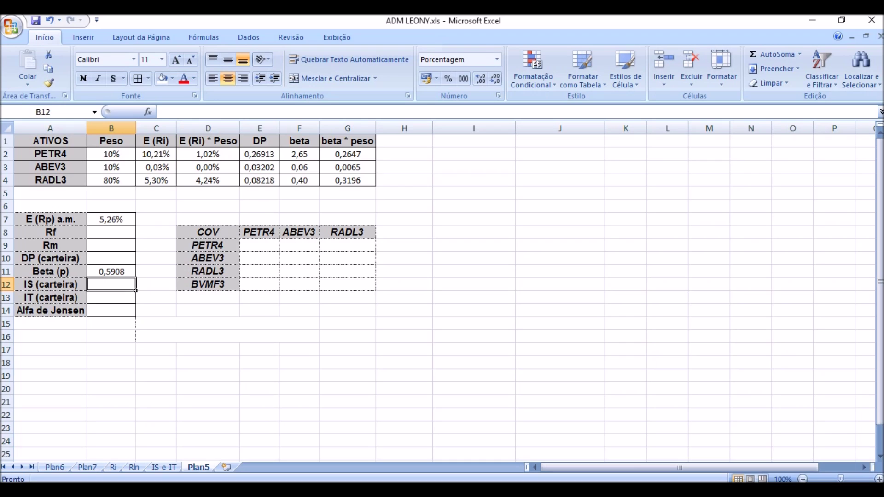
Enter 0,0092% as the Rf in B8
left_click(157, 375)
left_click(112, 232)
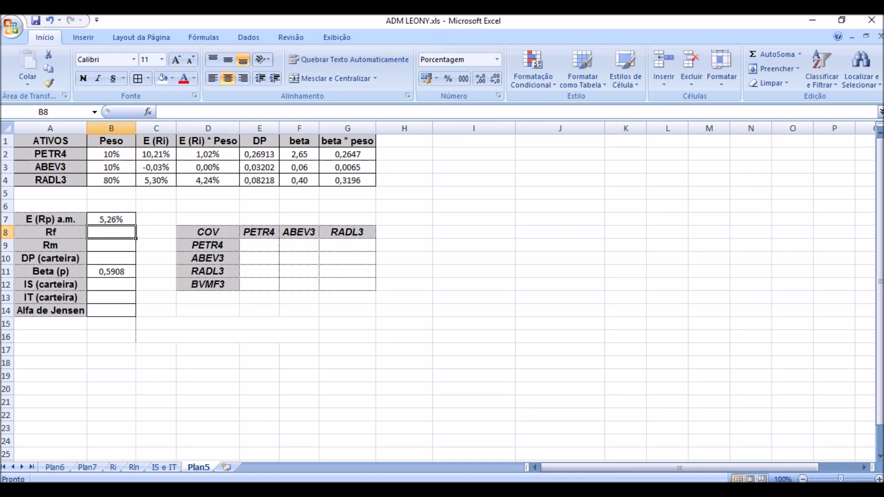
type("0,0092")
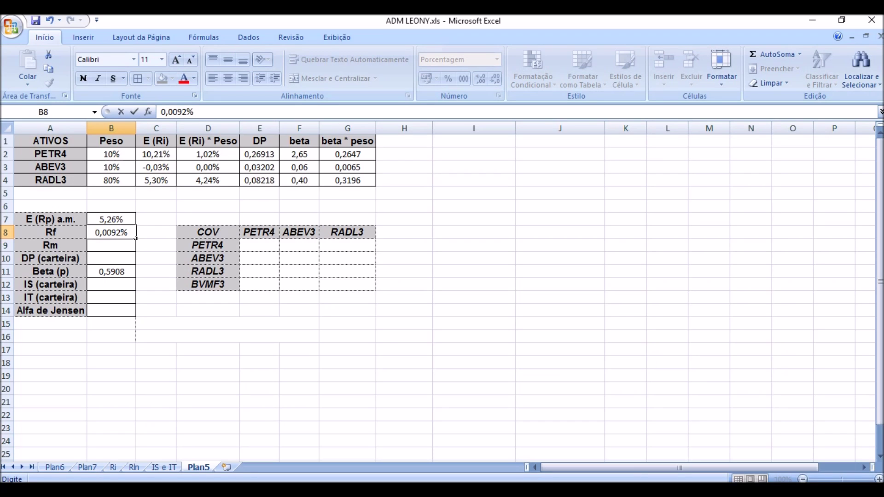
key("Return")
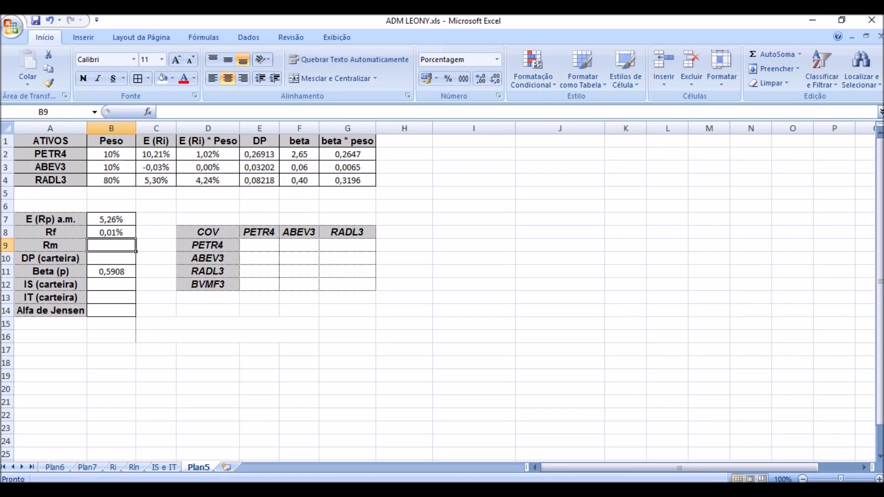
Set the Rf in B8 to 0,0092 as a decimal fraction
left_click(111, 232)
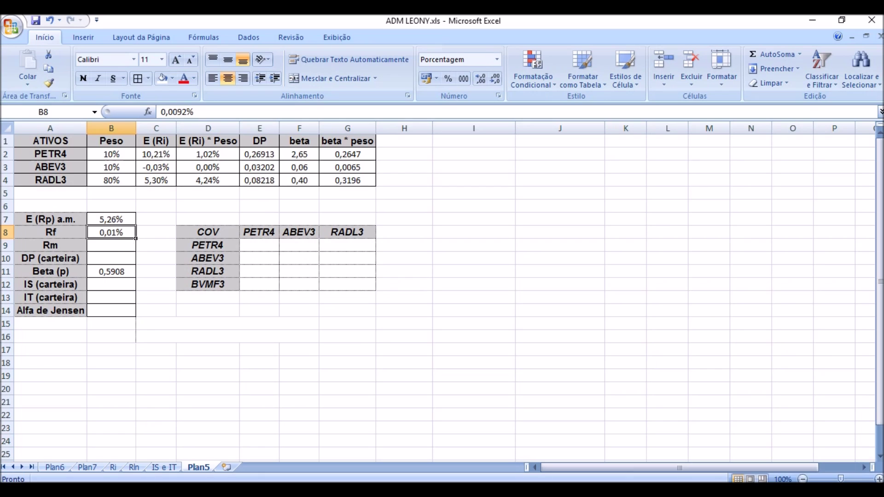
type("0,")
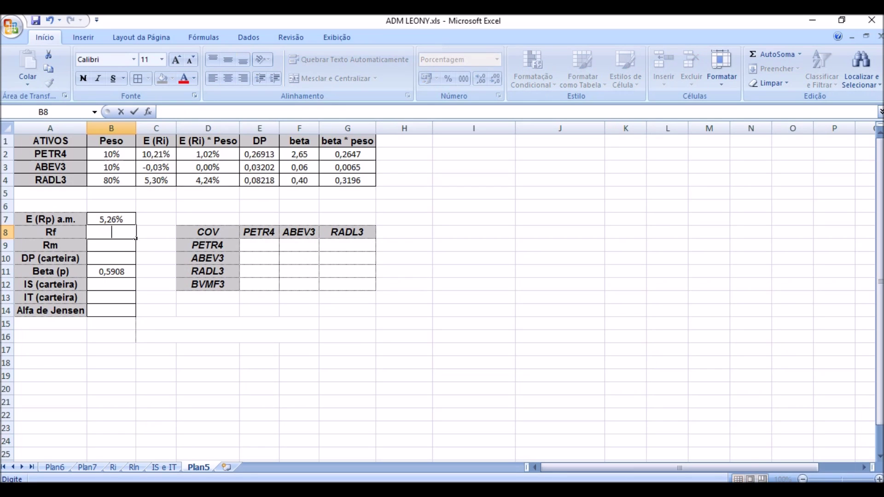
type("0092")
key("Return")
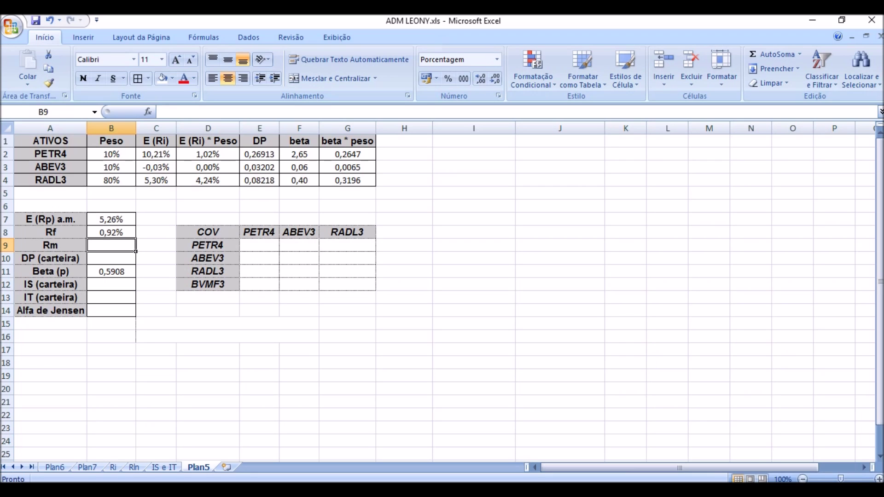
Enter 0,011714 as the Rm in B9
type("0,")
key("Delete")
type("01")
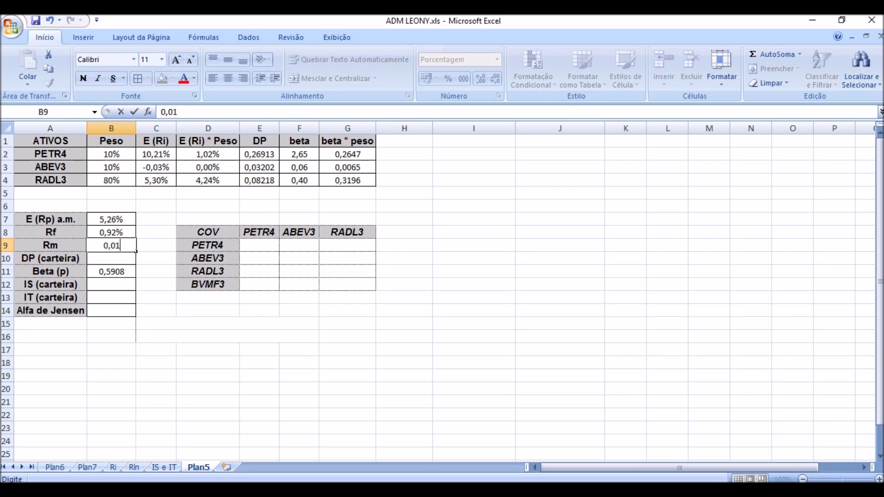
type("1714")
key("Return")
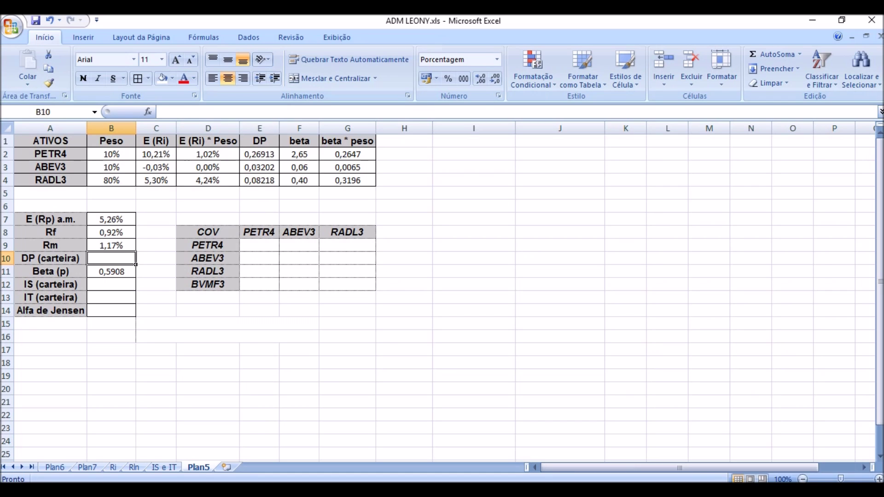
Copy PETR4's header and returns B1:B13 on sheet Ri to the blank area starting at O1
left_click(112, 467)
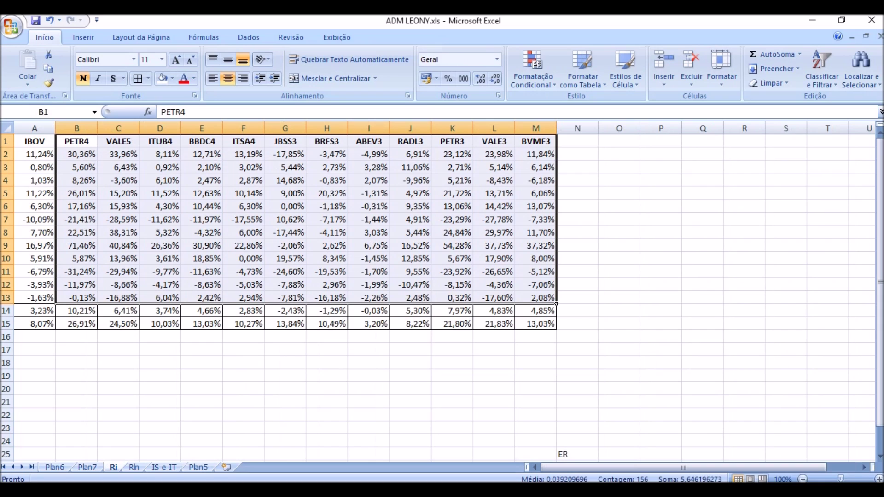
left_click(77, 141)
left_click_drag(77, 141, 77, 298)
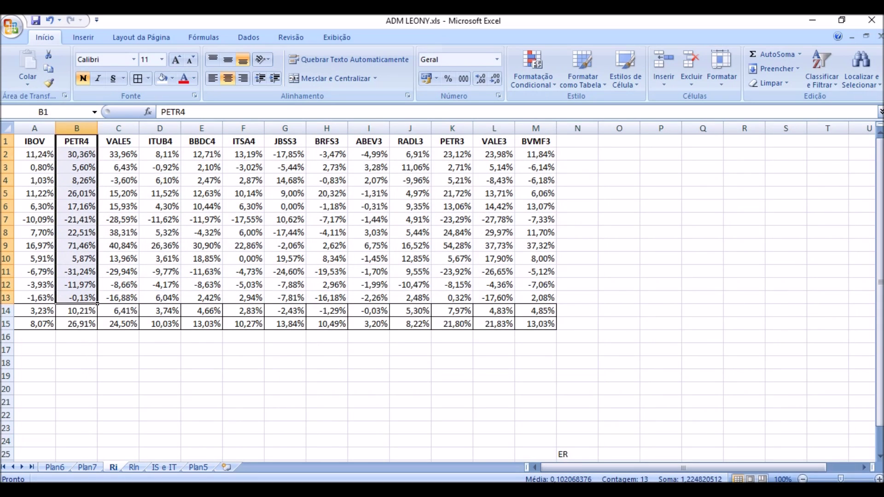
key("ctrl+c")
left_click(619, 153)
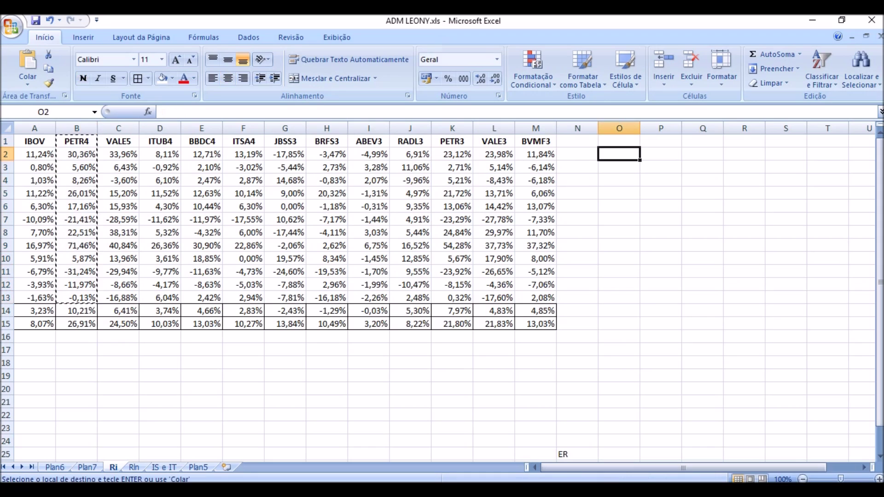
left_click(619, 141)
key("ctrl+v")
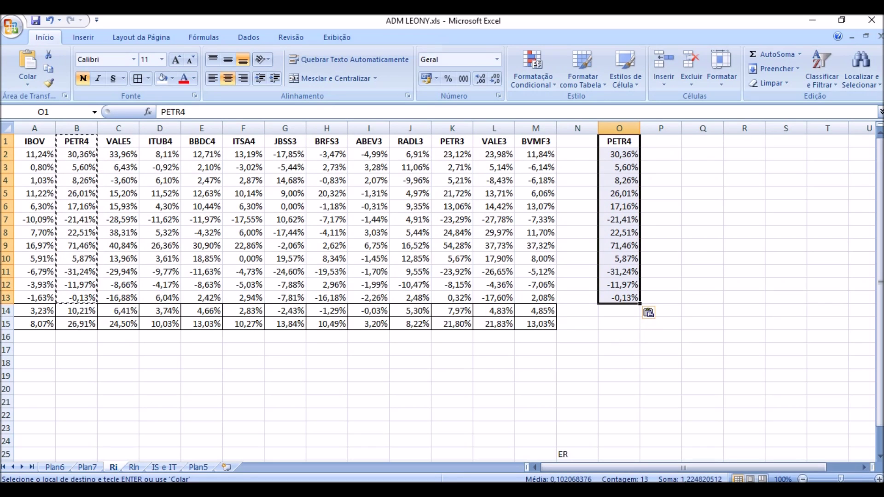
Copy the ABEV3 and RADL3 headers and returns from I1:I13 and J1:J13 to P1 and Q1
left_click_drag(368, 141, 369, 297)
key("ctrl+c")
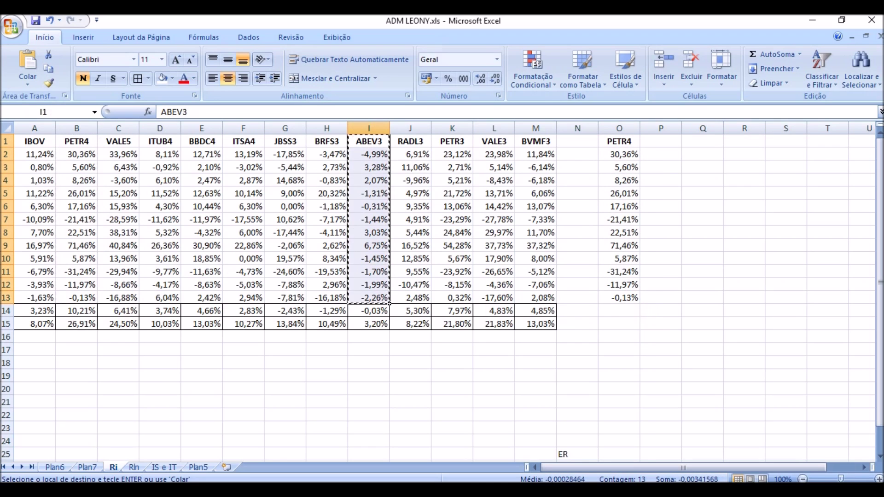
left_click(661, 141)
key("ctrl+v")
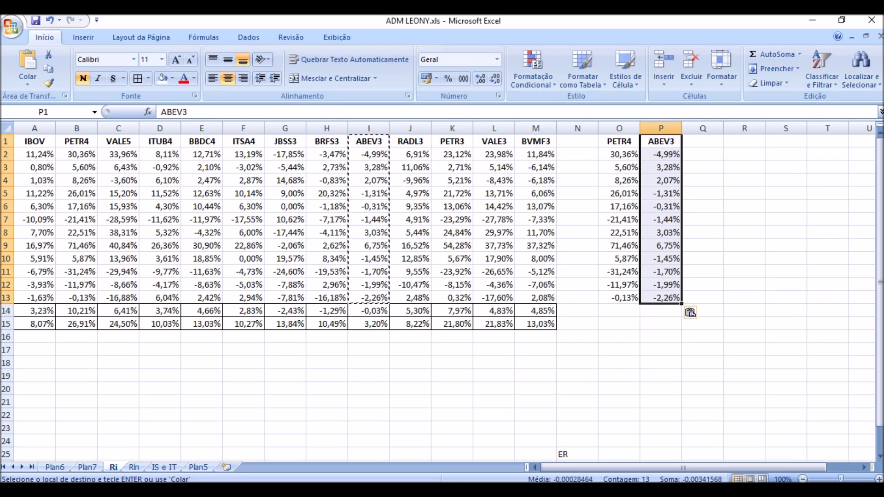
left_click_drag(410, 141, 410, 297)
key("ctrl+c")
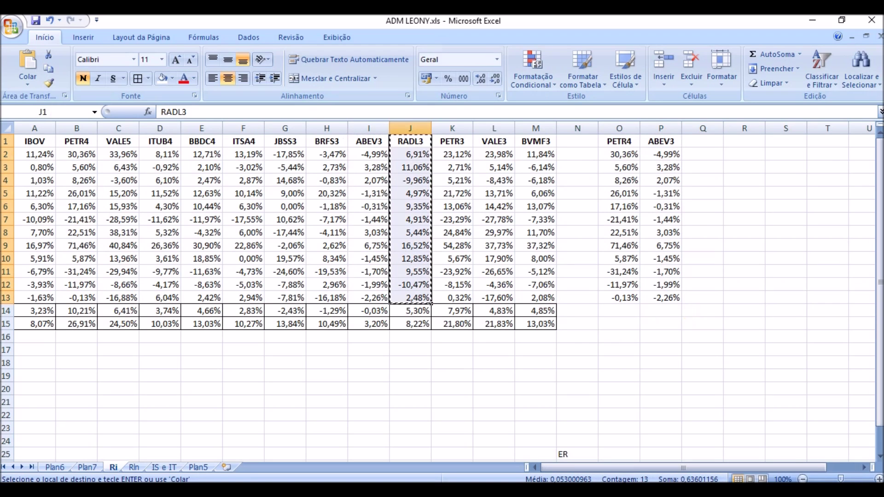
left_click(703, 141)
key("ctrl+v")
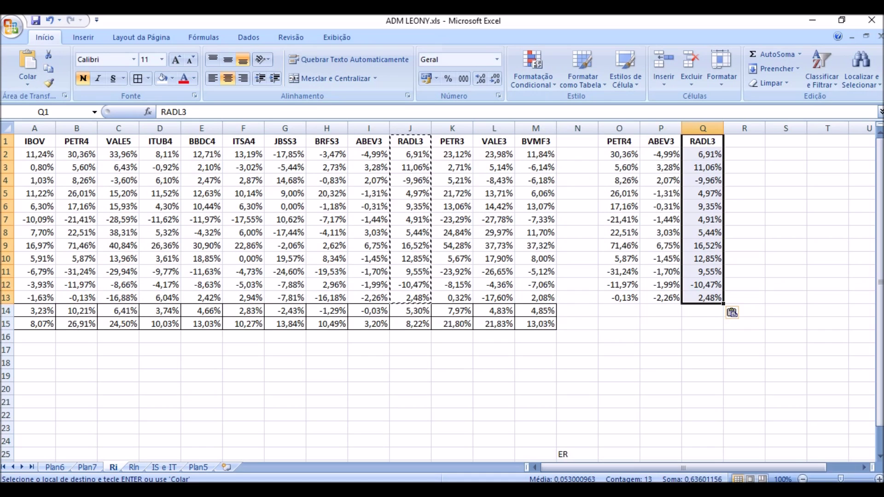
left_click(744, 207)
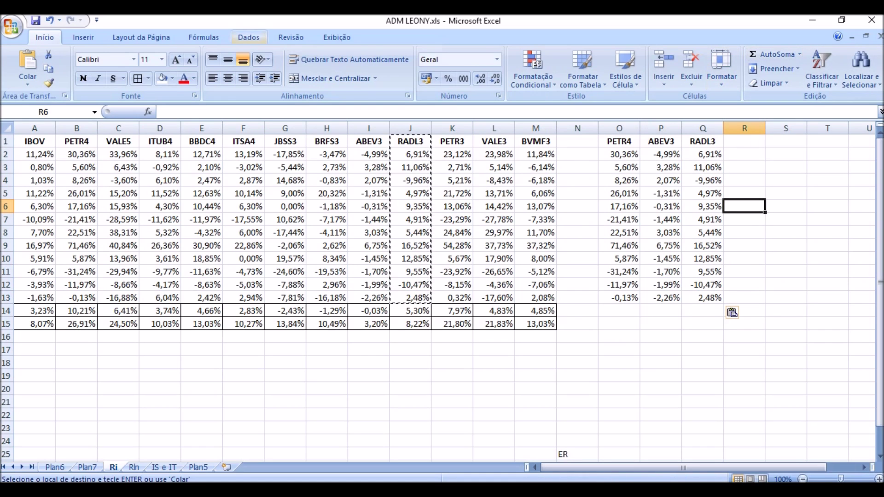
Run a Covariância data analysis on O1:Q13, grouped by columns with labels in the first row, outputting to O15
left_click(249, 37)
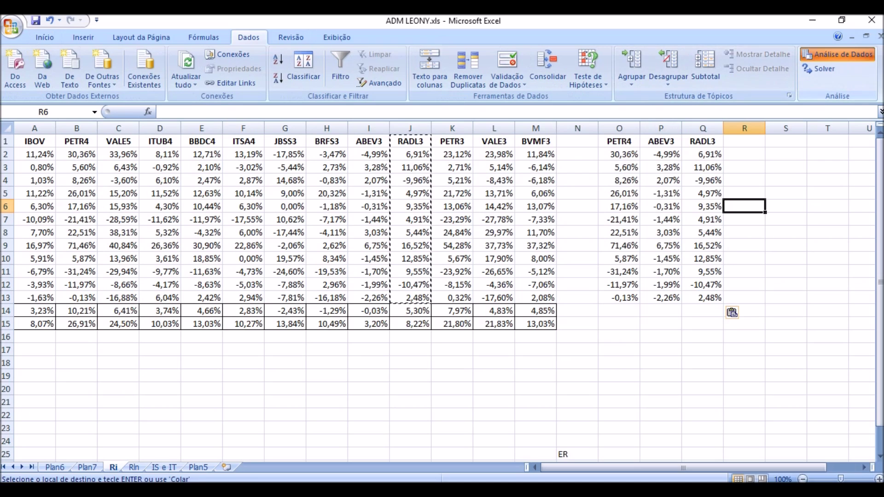
left_click(837, 54)
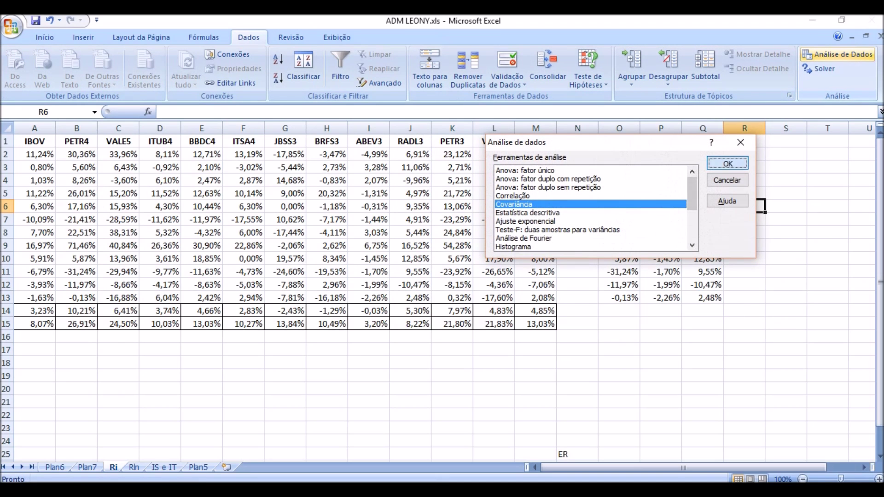
left_click(728, 163)
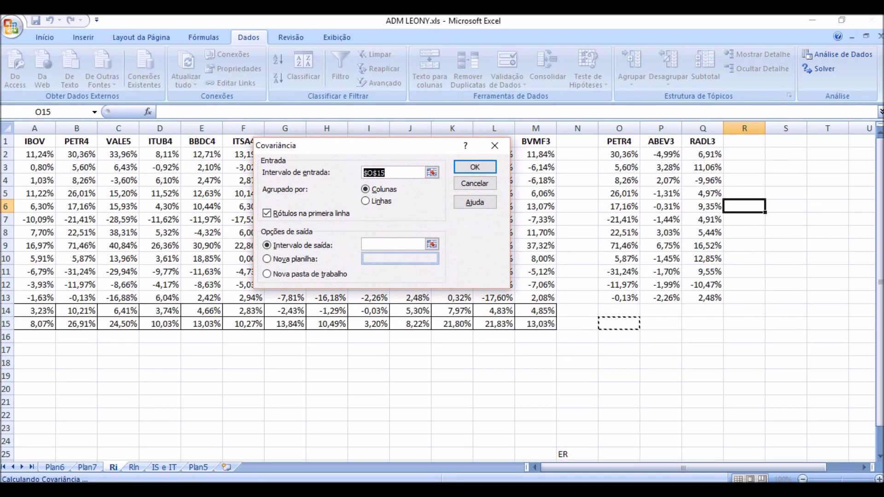
left_click_drag(620, 141, 719, 298)
left_click(393, 245)
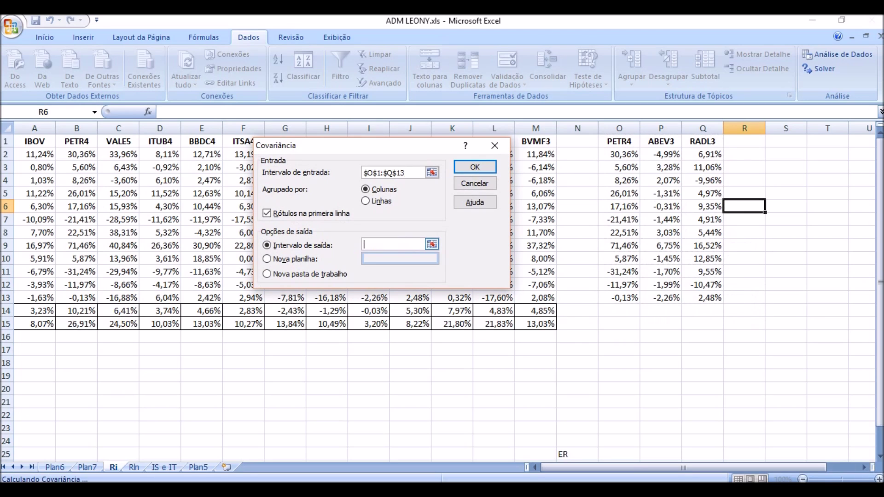
left_click(620, 324)
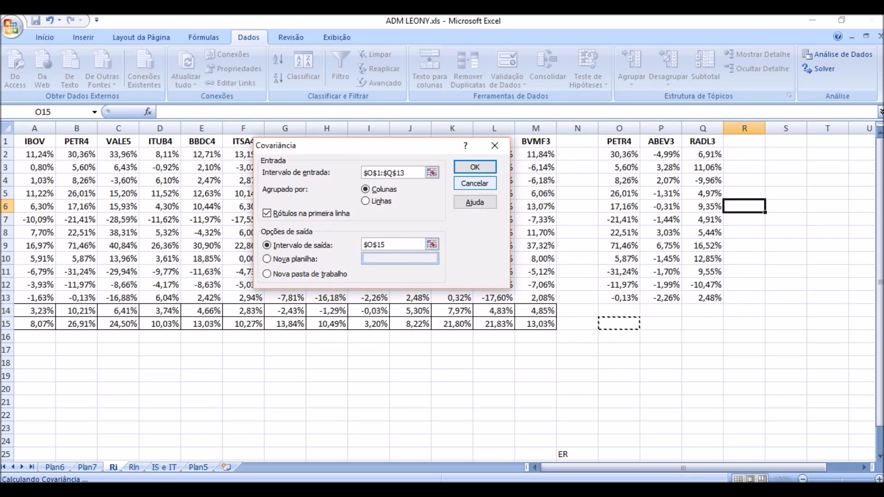
left_click(475, 167)
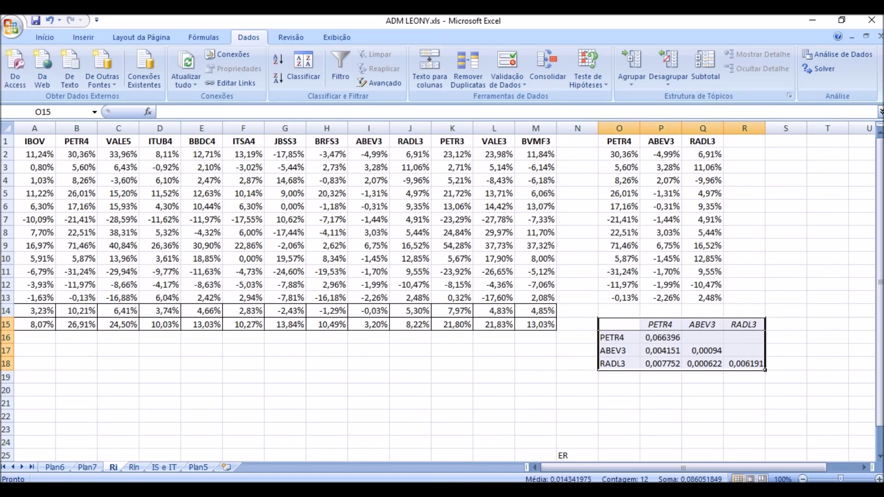
left_click(745, 376)
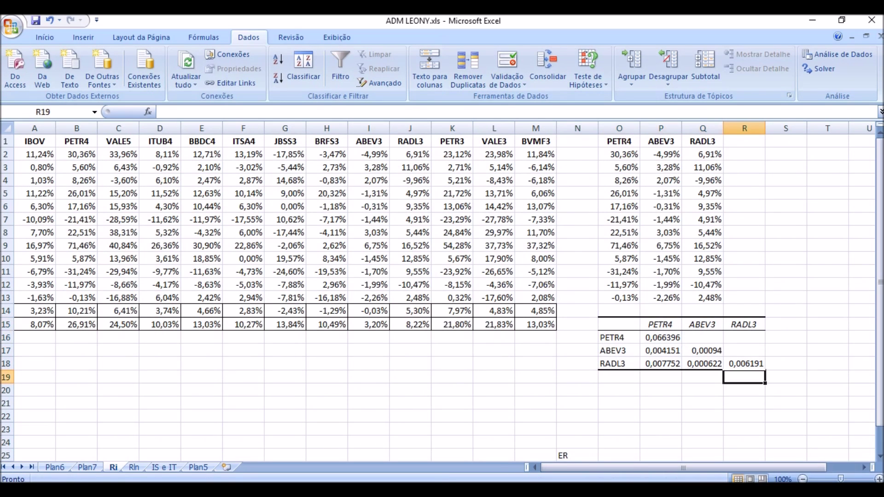
Fill Q16:R16 of the covariance matrix with the array formula =TRANSPOR(P17:P18)
left_click(703, 338)
type("=transpor(")
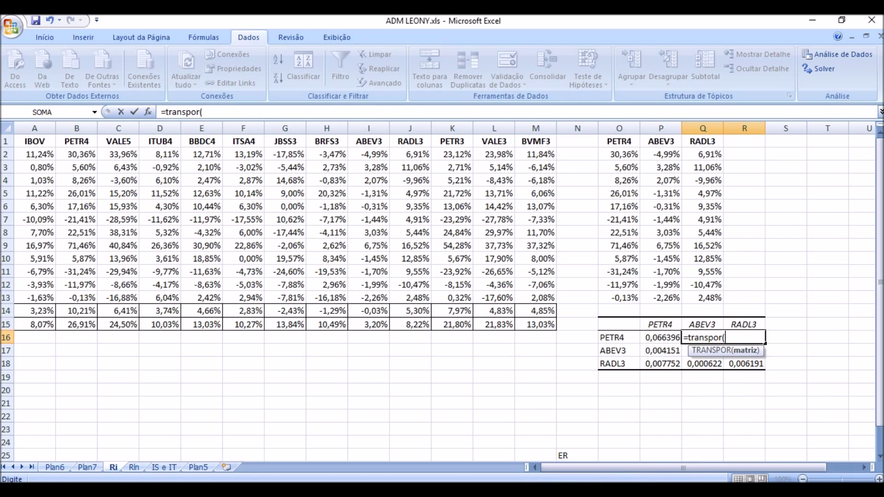
left_click_drag(661, 350, 661, 364)
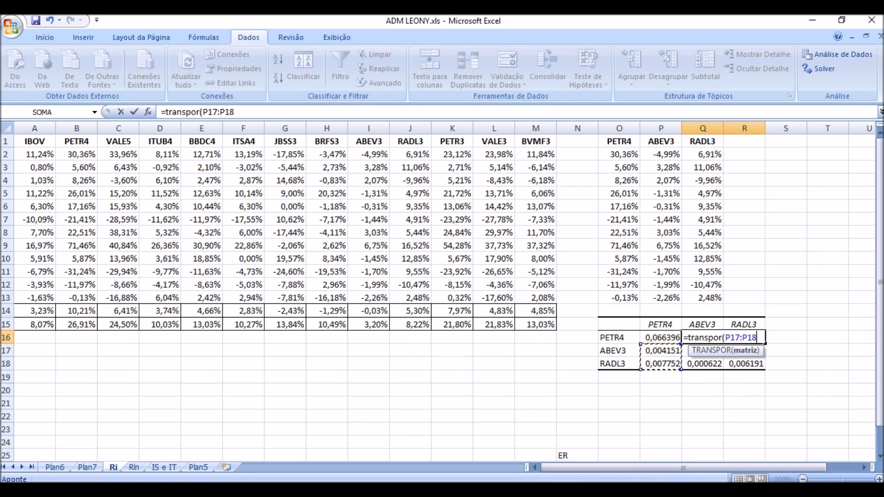
key("ctrl+shift+Return")
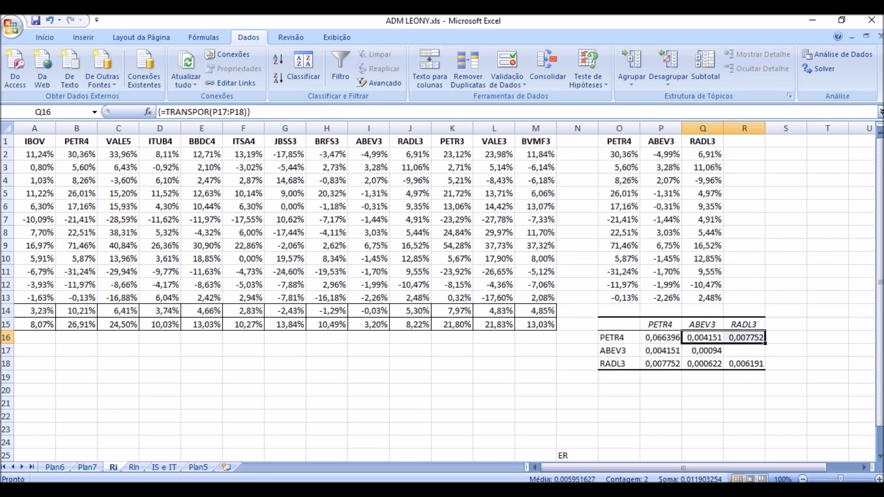
Set the ABEV3–RADL3 covariance in R17 equal to Q18
left_click(745, 351)
type("=")
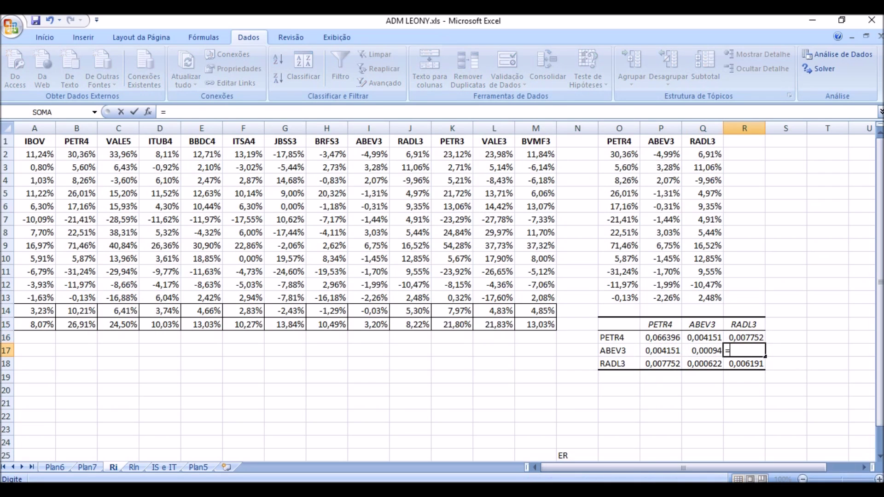
left_click(704, 364)
key("Return")
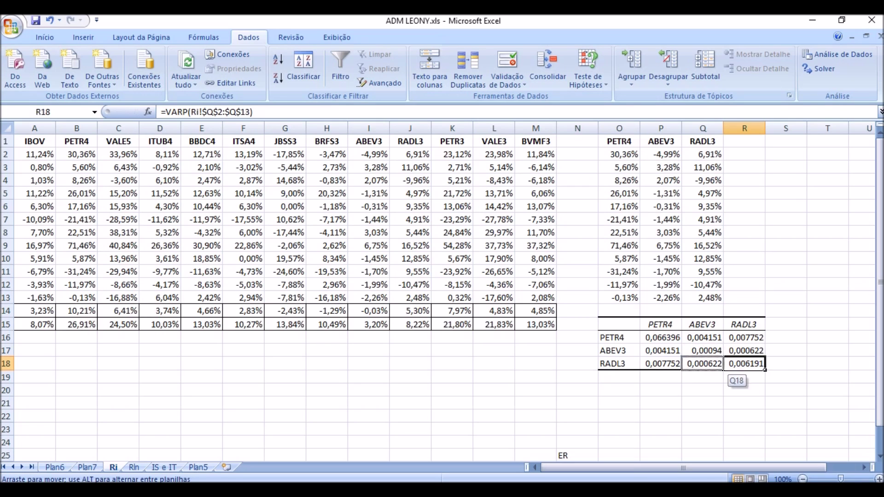
left_click(744, 377)
mouse_move(765, 378)
left_mouse_down()
mouse_move(765, 367)
mouse_move(723, 366)
mouse_move(765, 366)
left_mouse_up()
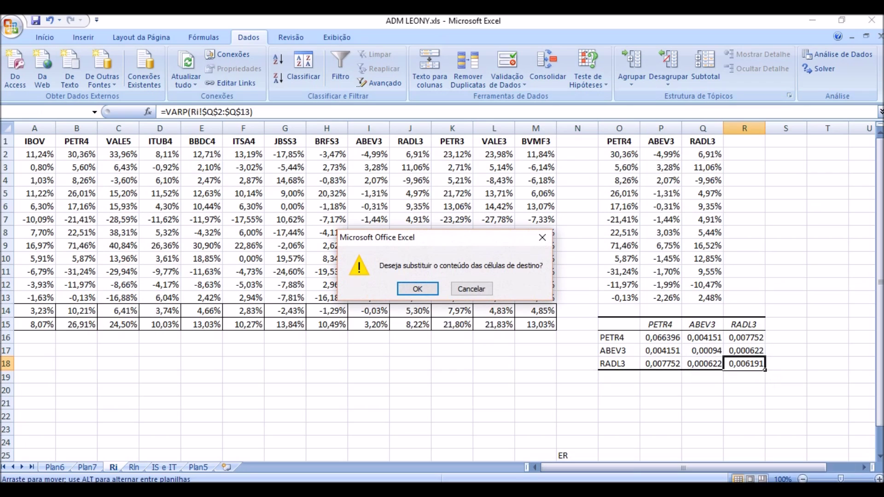
left_click(472, 289)
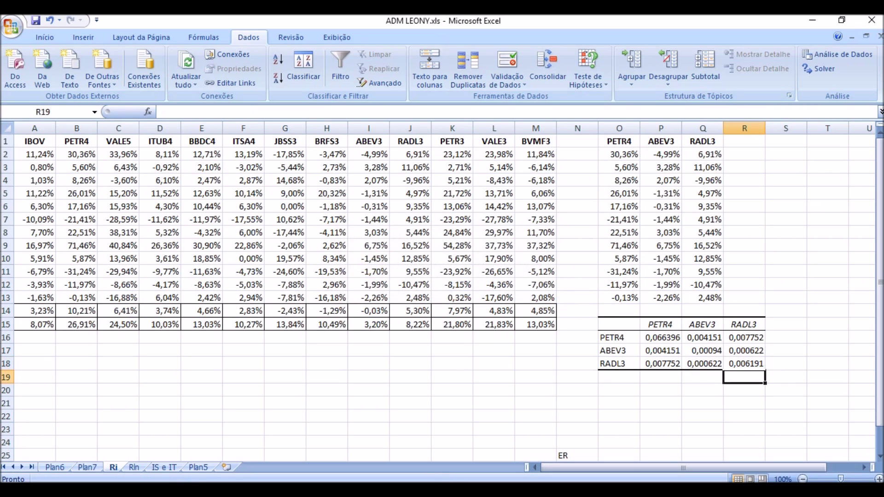
Copy the covariance matrix O15:S18 from sheet Ri and paste only its values on Plan5 starting at D8
left_click_drag(787, 364, 619, 324)
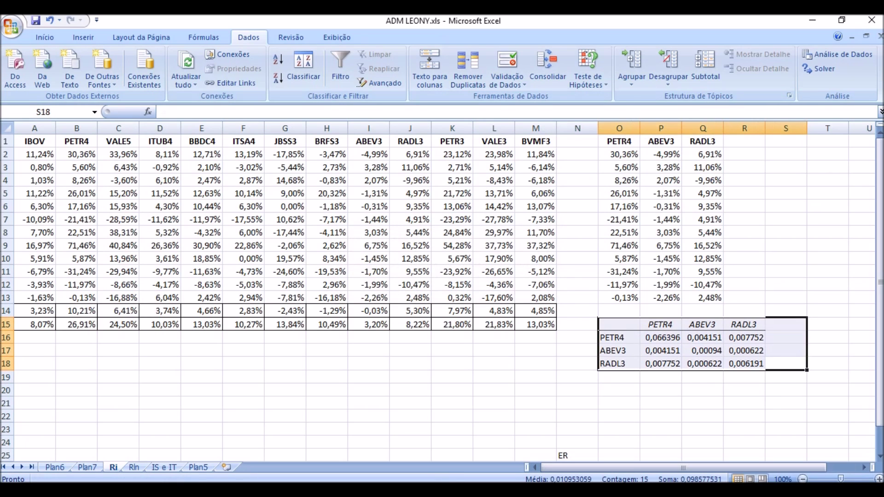
key("ctrl+c")
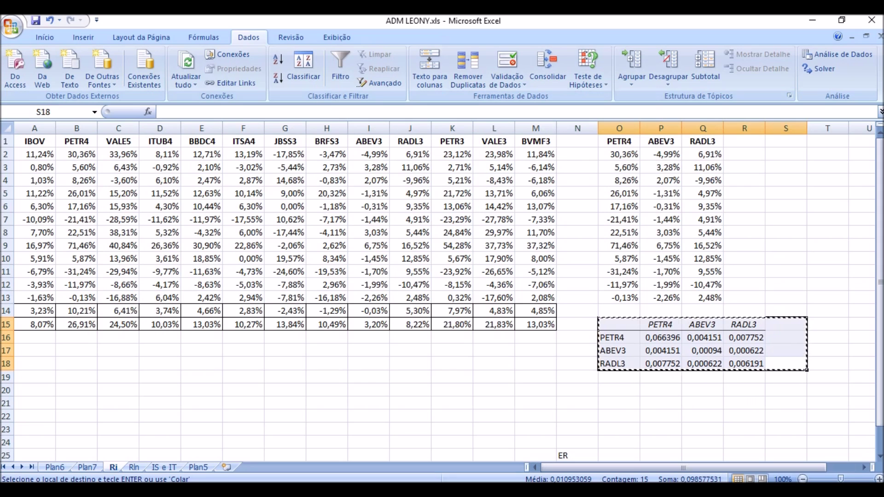
left_click(199, 467)
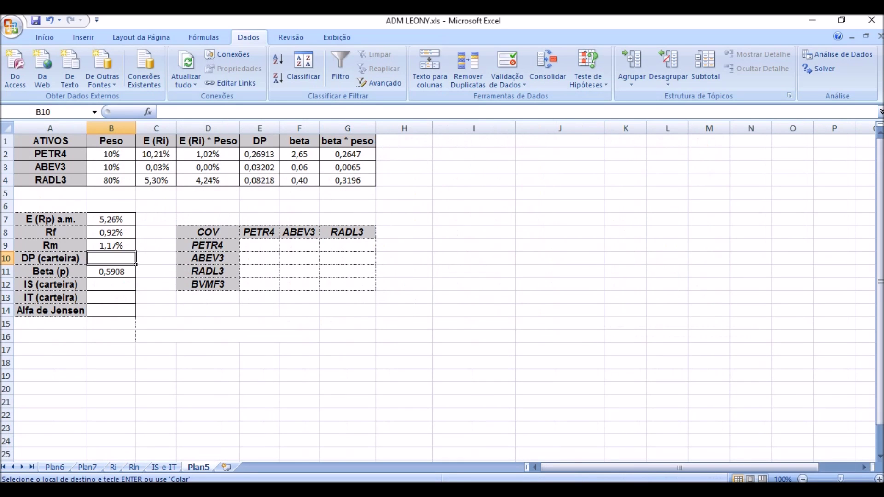
left_click(208, 232)
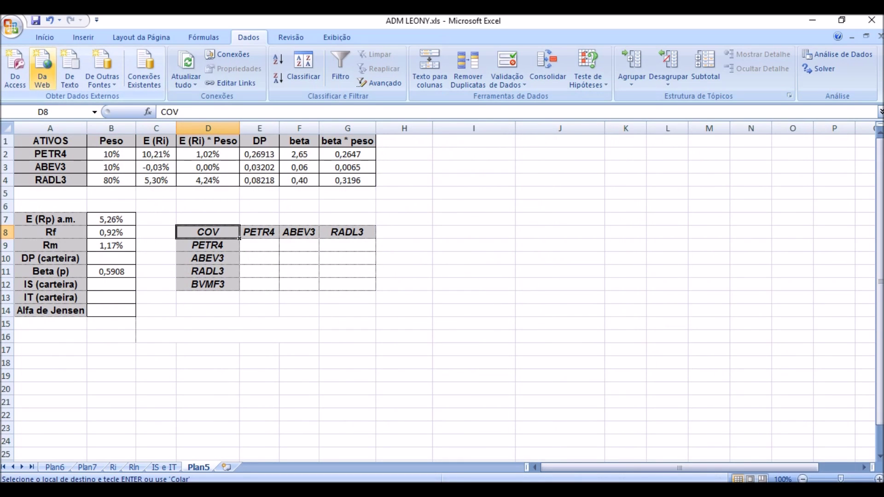
left_click(45, 37)
left_click(27, 83)
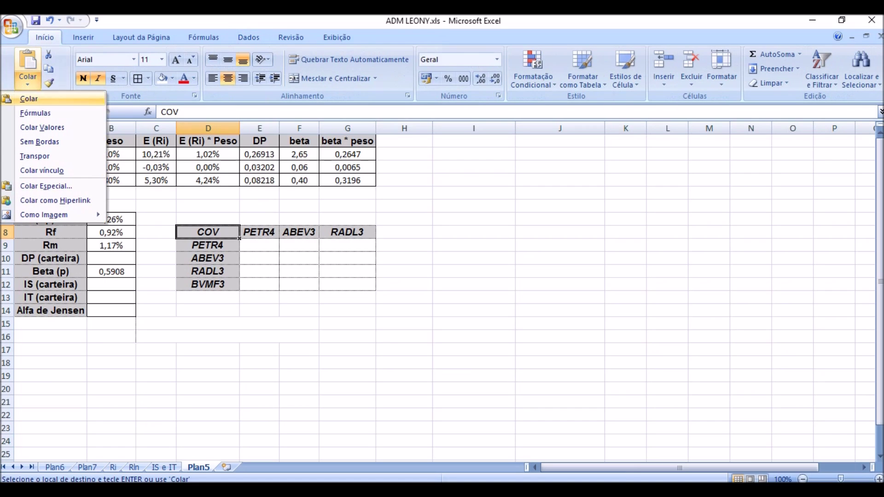
left_click(42, 128)
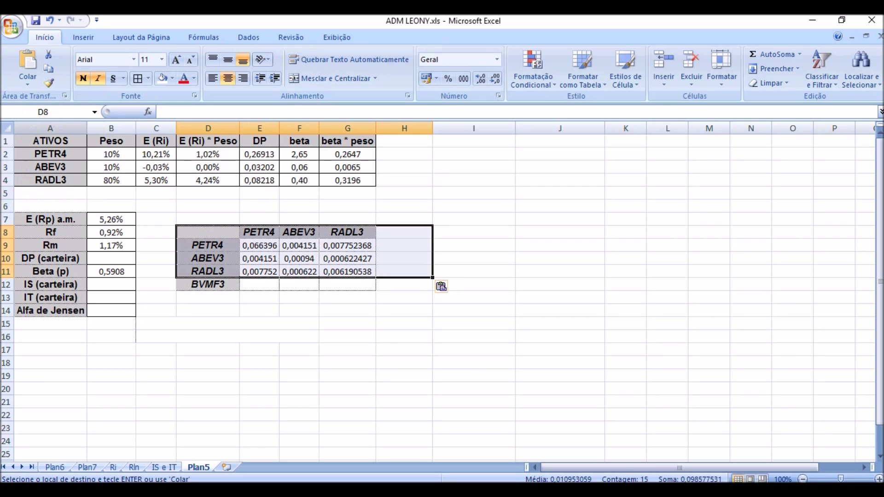
Delete the leftover BVMF3 cells D12:G12 below the covariance table, shifting cells to the left
left_click_drag(207, 284, 347, 285)
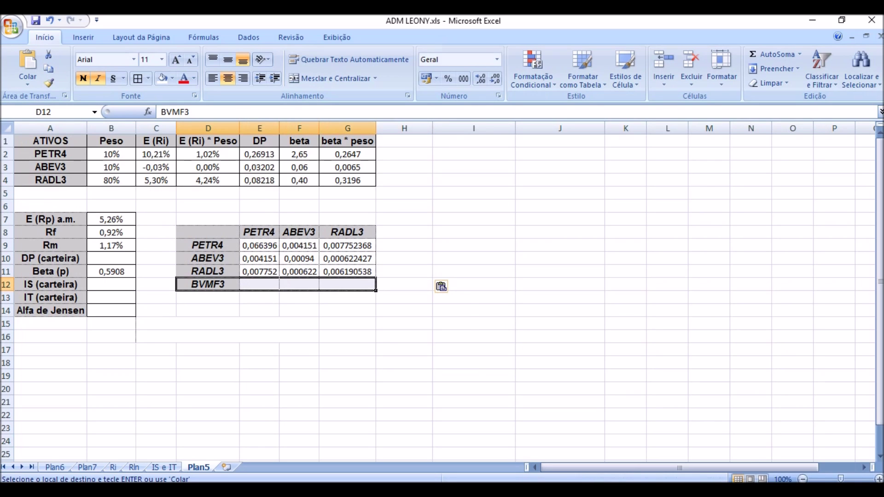
right_click(322, 286)
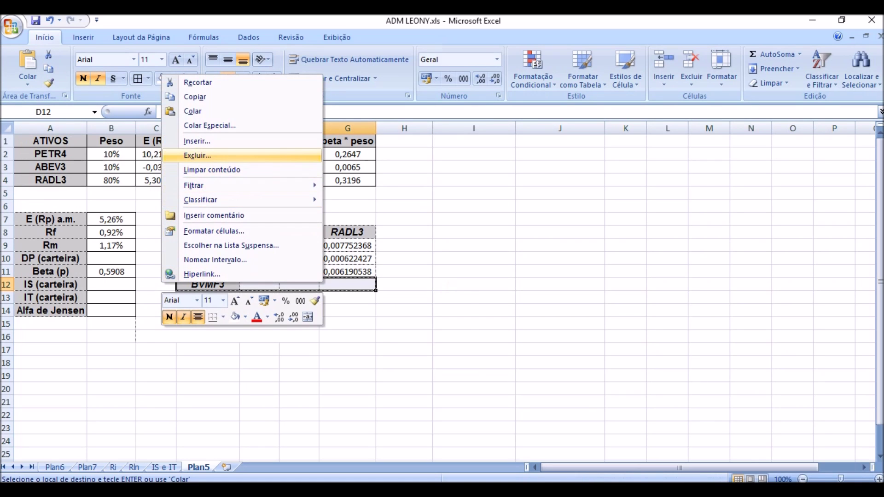
key("Return")
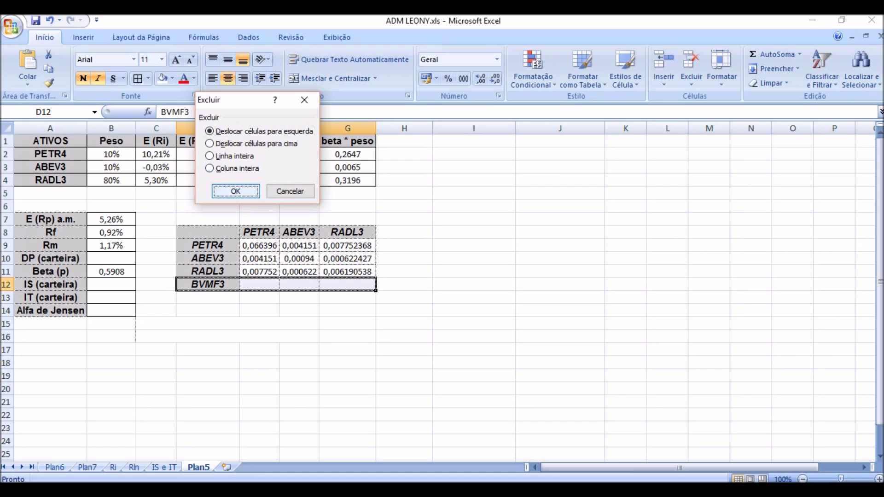
key("Return")
left_click(348, 337)
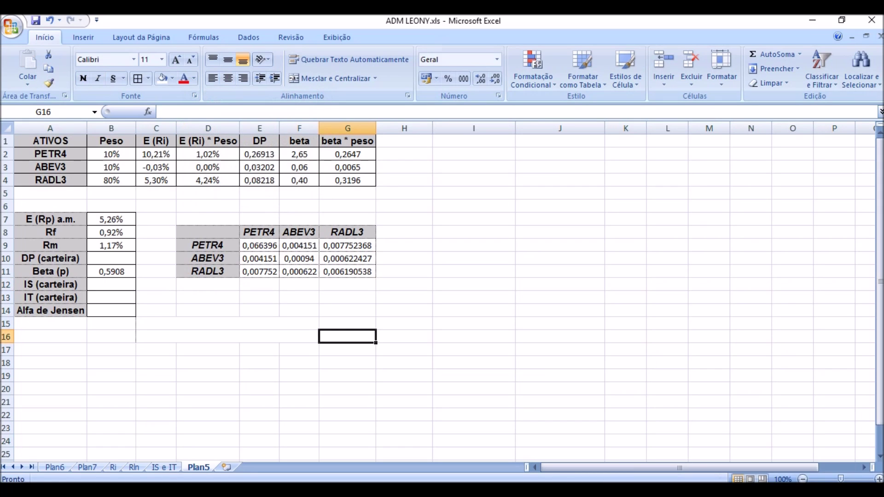
Calculate DP (carteira) in B10 with the array formula =RAIZ(MATRIZ.MULT(MATRIZ.MULT(TRANSPOR(B2:B4);E9:G11);B2:B4)), accepting the proposed parenthesis correction
left_click(112, 258)
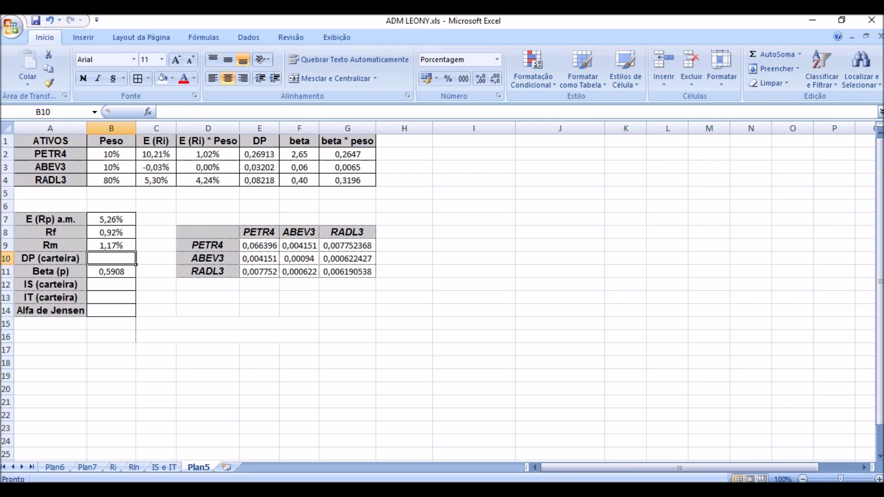
type("=")
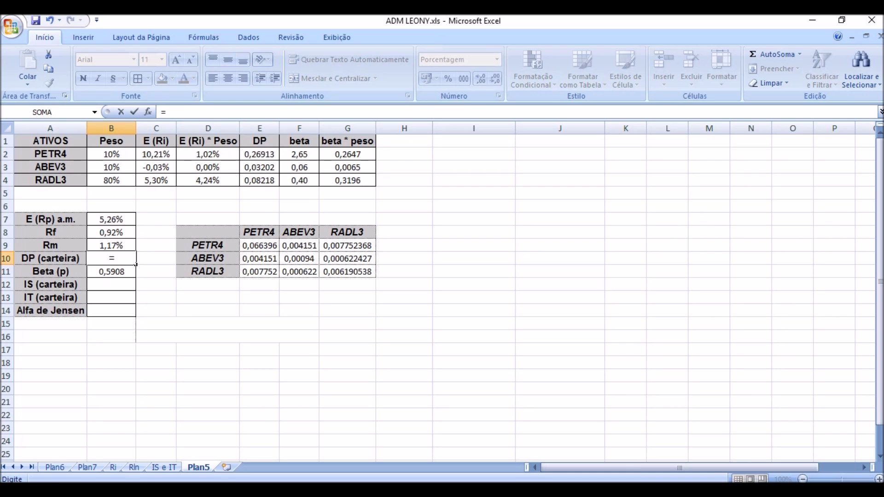
type("raiz")
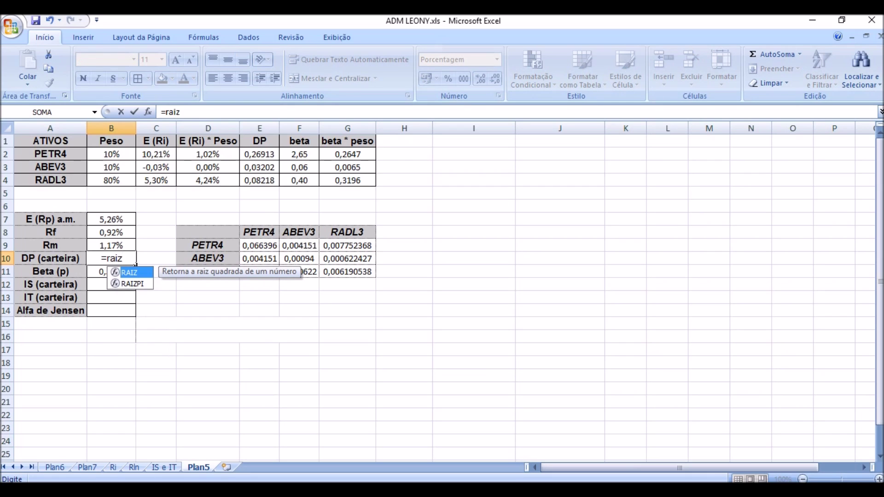
type("(matri")
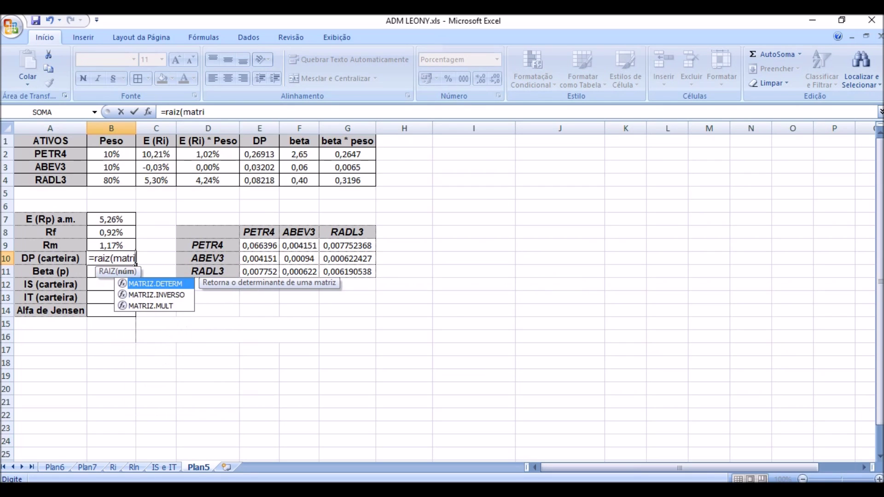
type("z.mult")
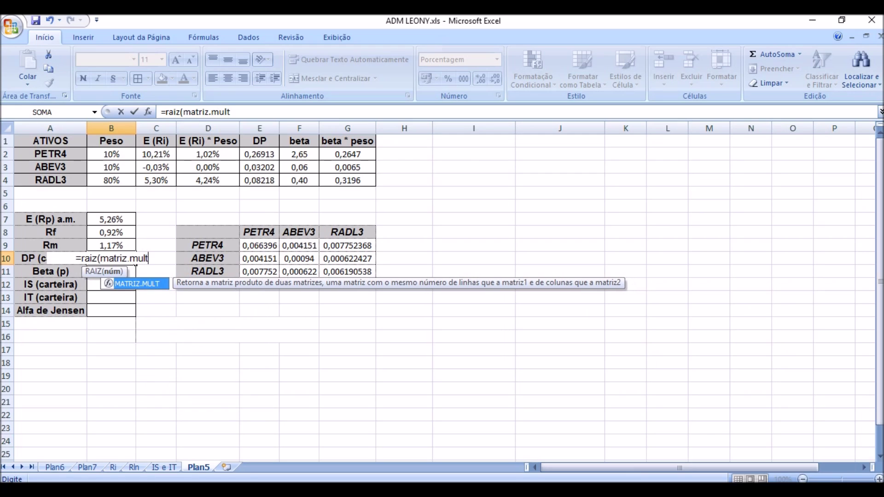
type("(matriz")
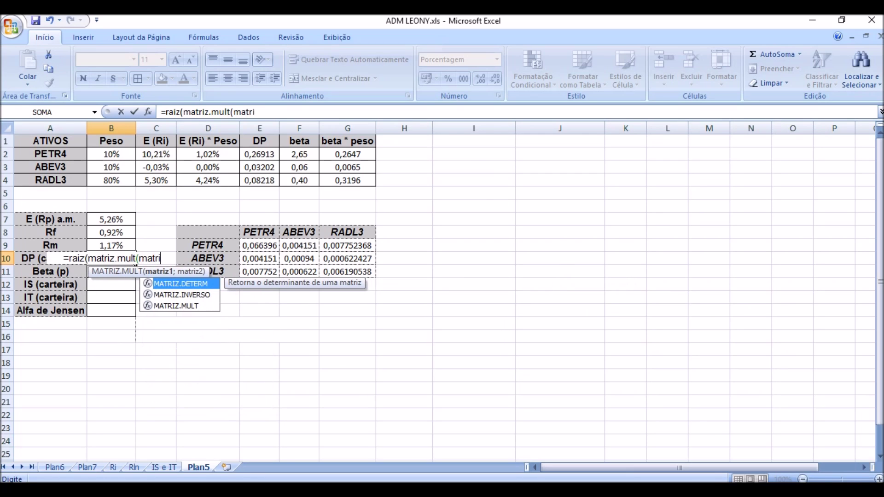
type(".mult")
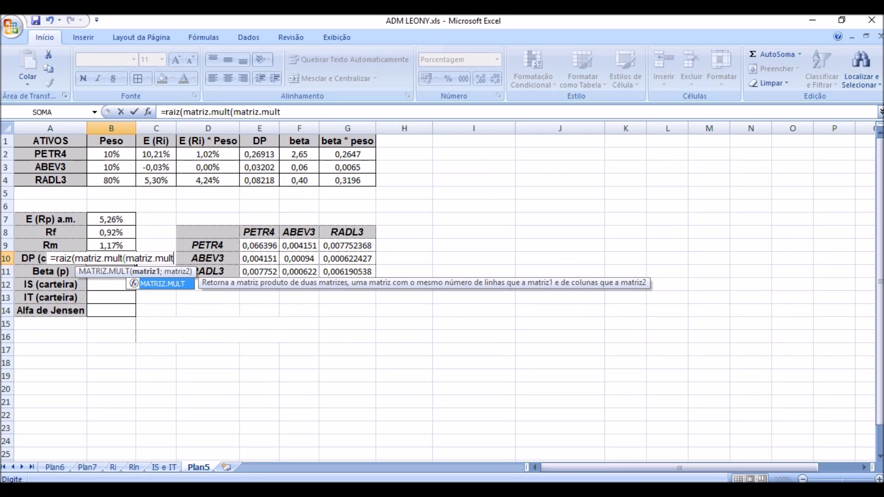
type("(tran")
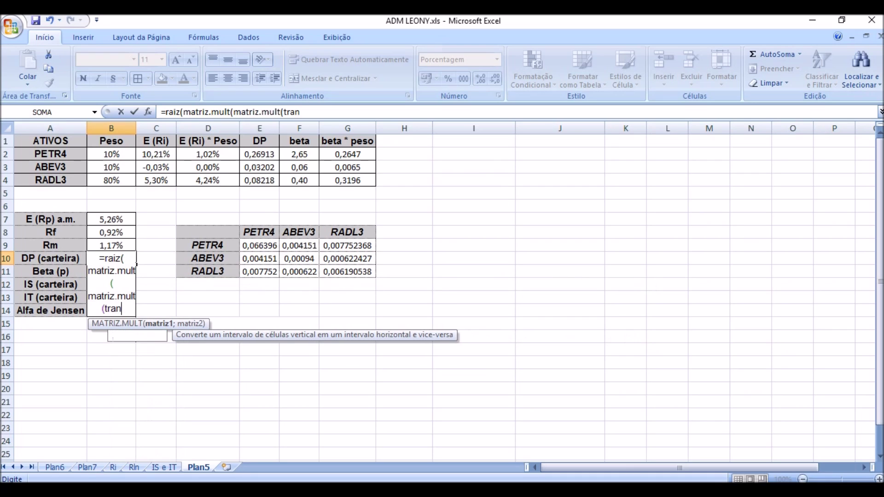
type("spor(")
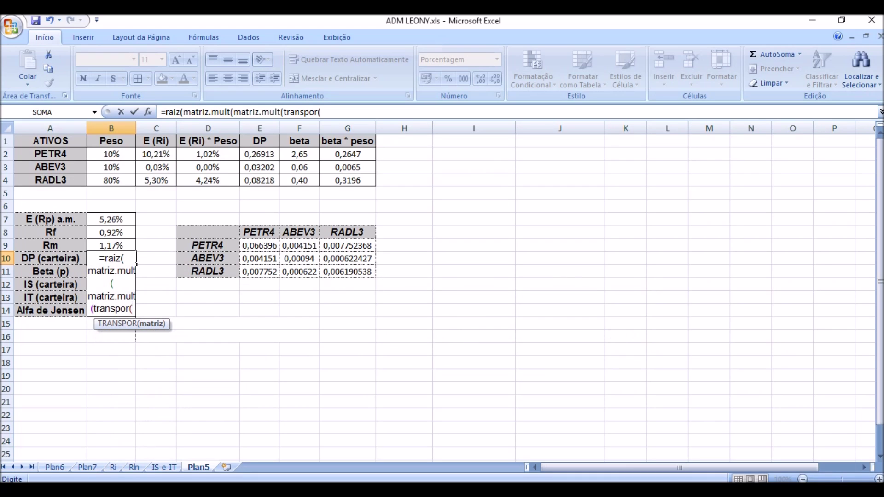
left_click_drag(111, 155, 132, 183)
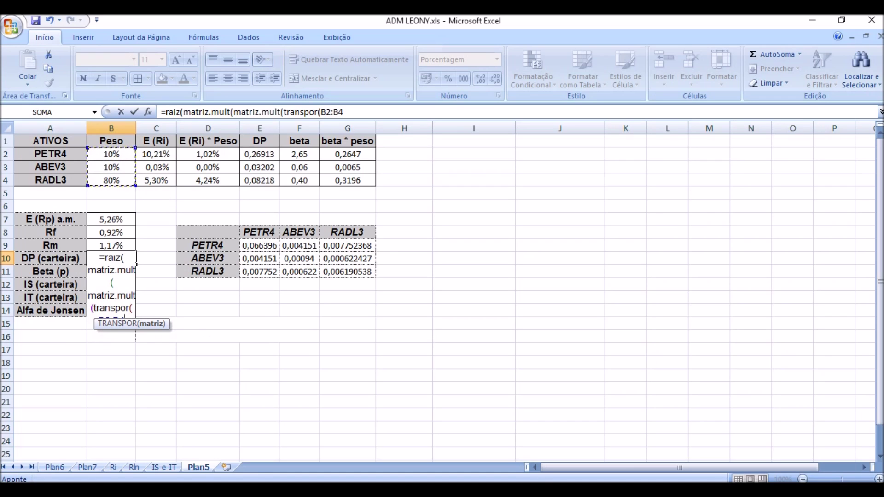
type(")")
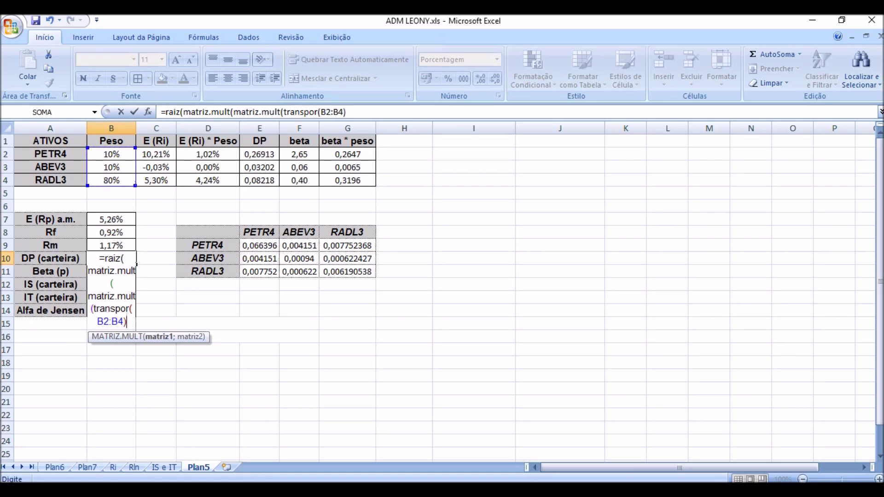
type(";")
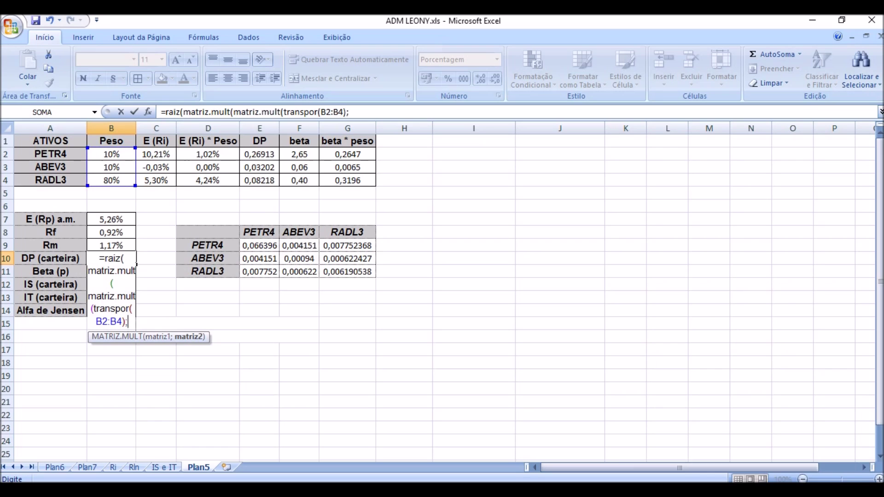
left_click_drag(259, 246, 350, 272)
type(")")
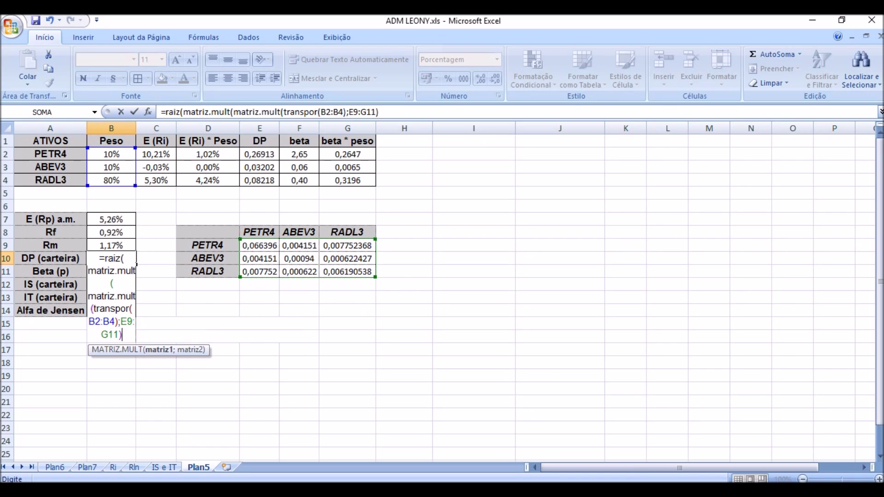
type(";")
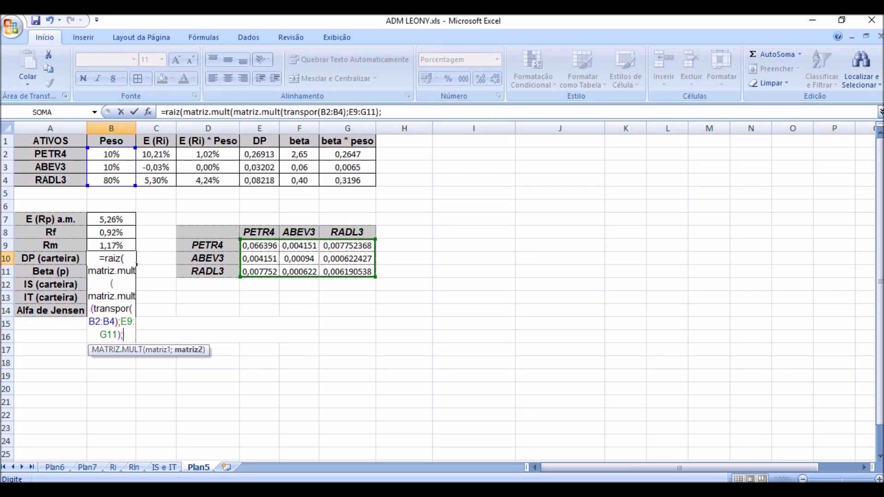
left_click_drag(112, 154, 122, 182)
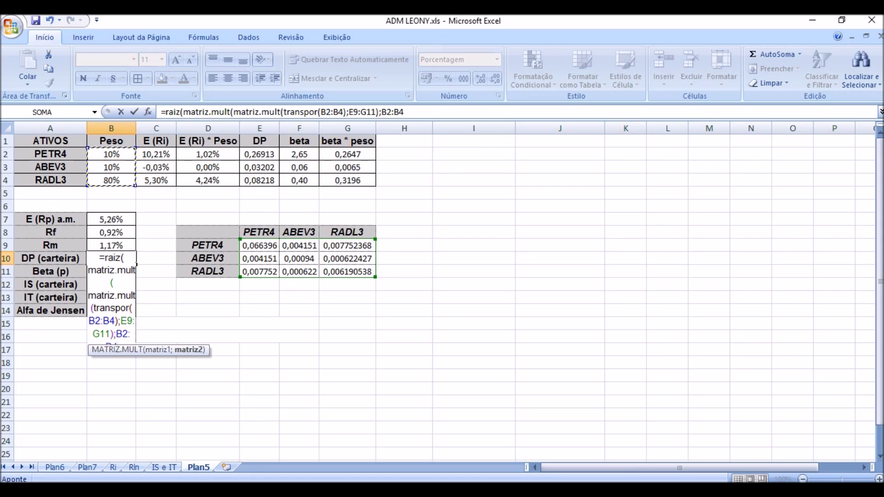
type(")")
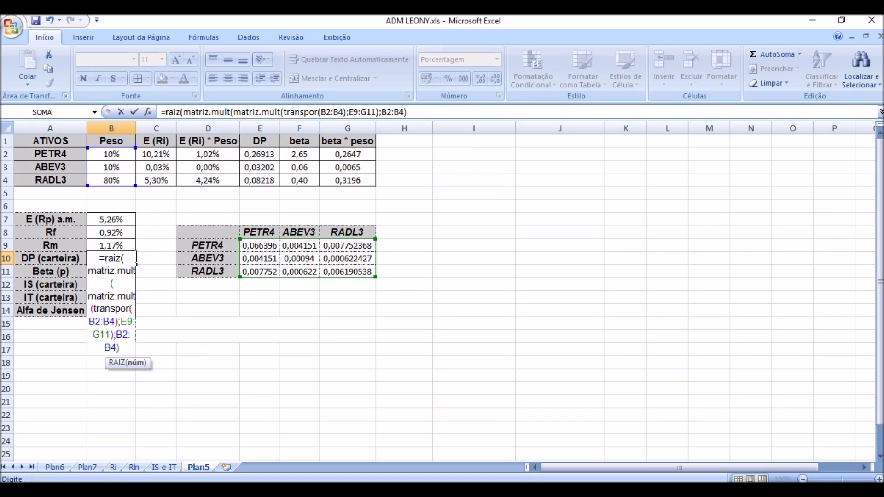
type(")))")
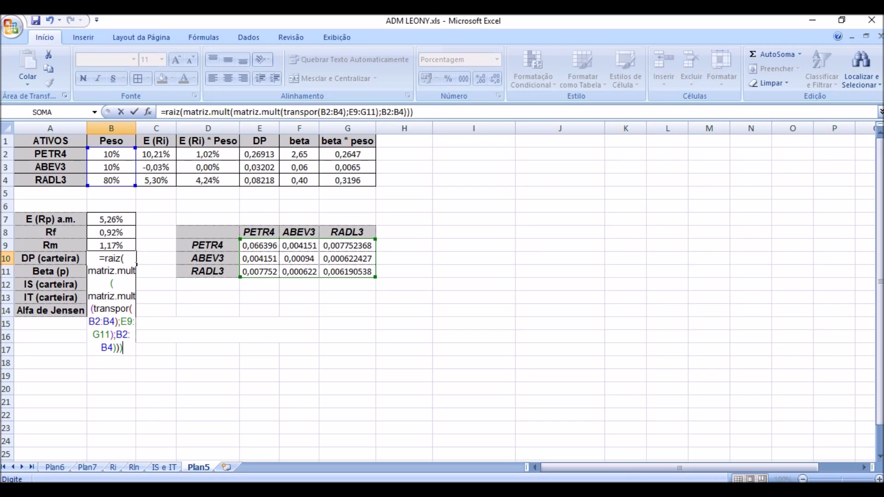
key("Return")
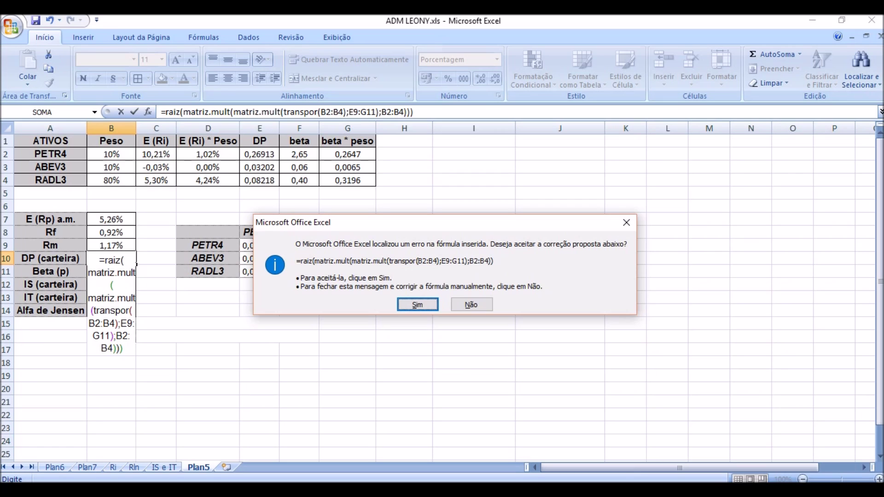
key("Return")
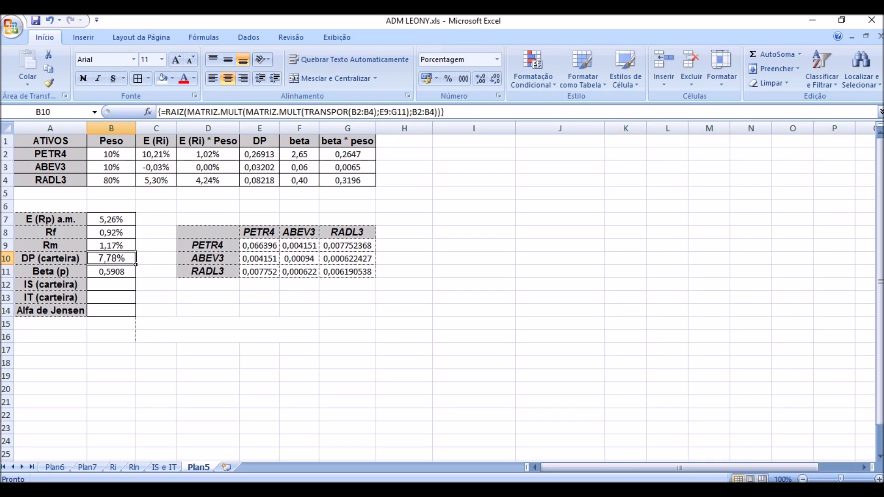
Examine the Sharpe portfolio's DP (p) in B33 on sheet IS e IT for comparison, and return to Plan5
left_click(164, 467)
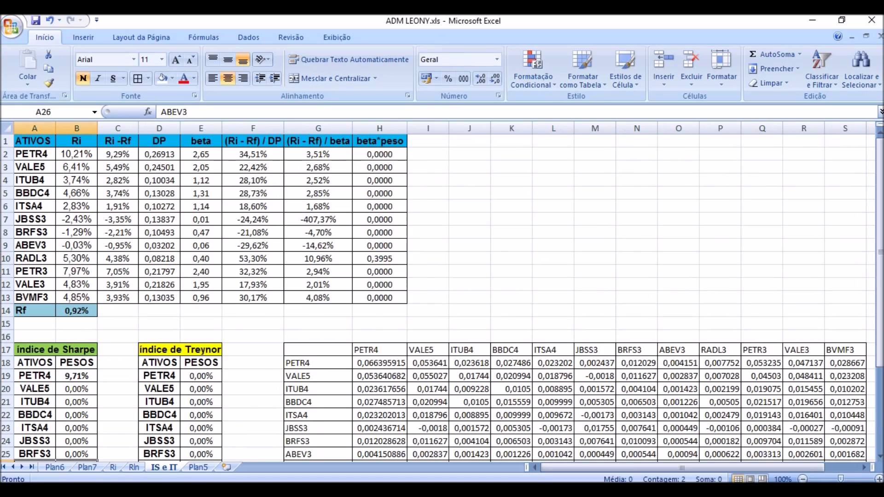
left_click(117, 428)
key("Down")
key("Down")
key("Down")
key("Down")
key("Down")
key("Down")
key("Down")
key("Down")
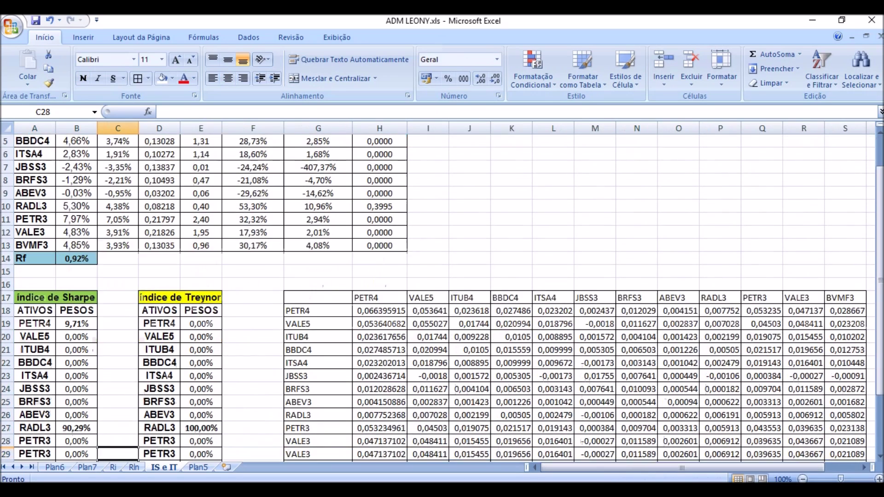
key("Down")
key("Down")
key("Down")
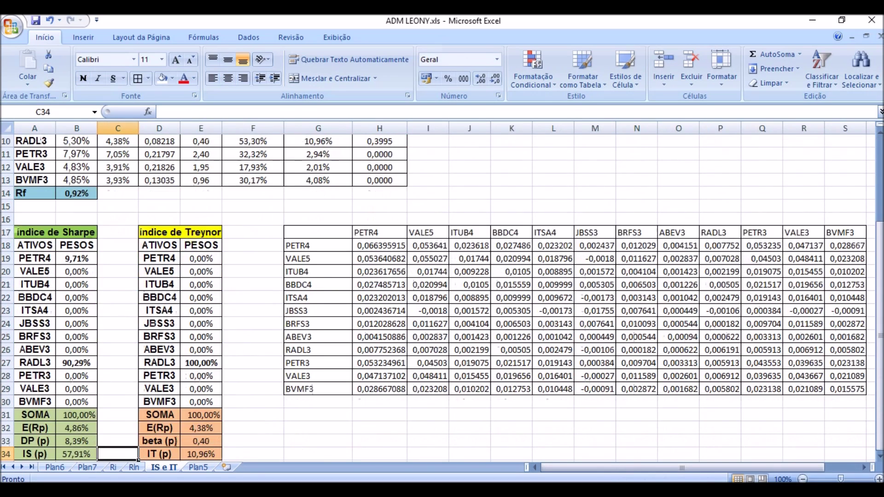
key("Up")
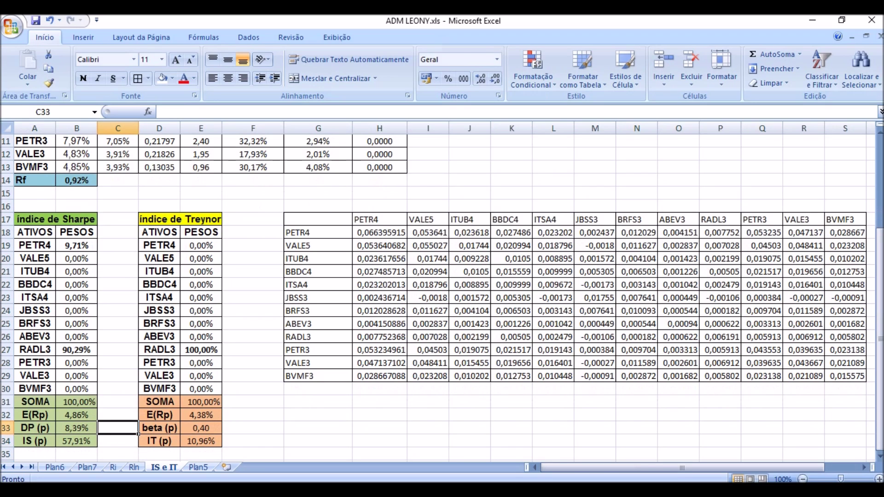
key("Left")
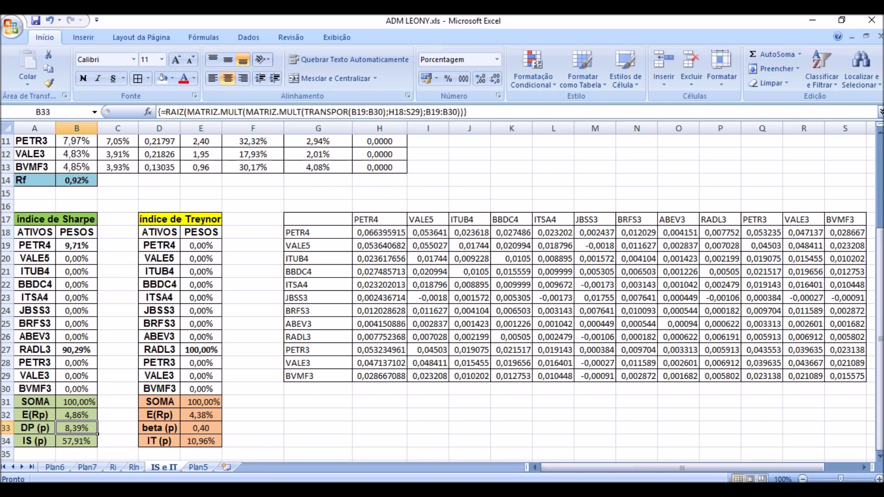
key("ctrl+Page_Down")
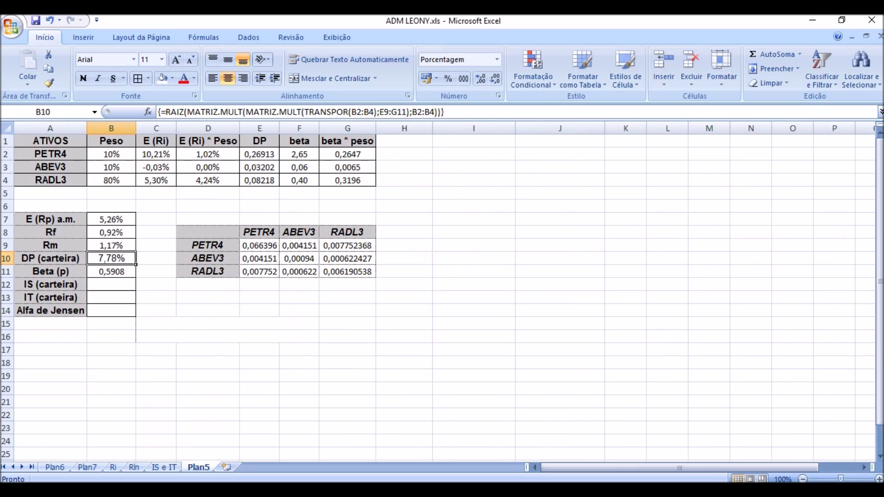
Calculate the portfolio's Sharpe index, IS (carteira), in B12 with the formula =(B7-B8)/B10
left_click(208, 375)
left_click(112, 284)
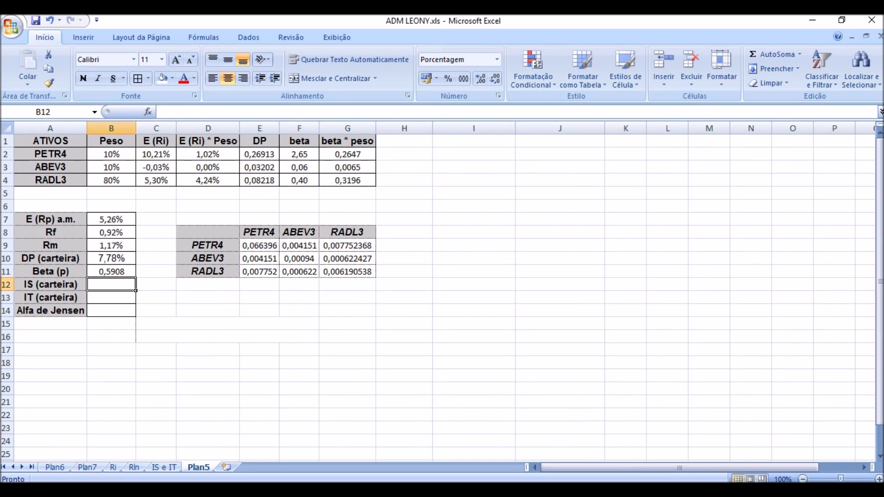
type("=")
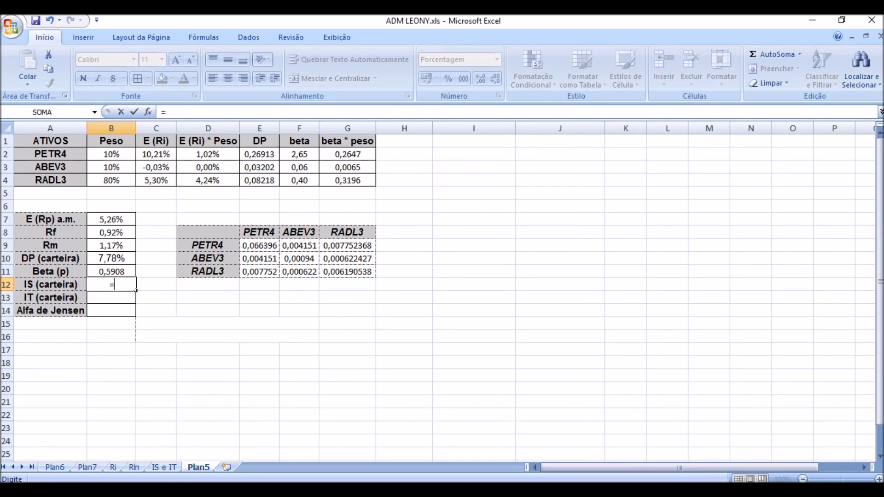
type("(B7-")
left_click(111, 233)
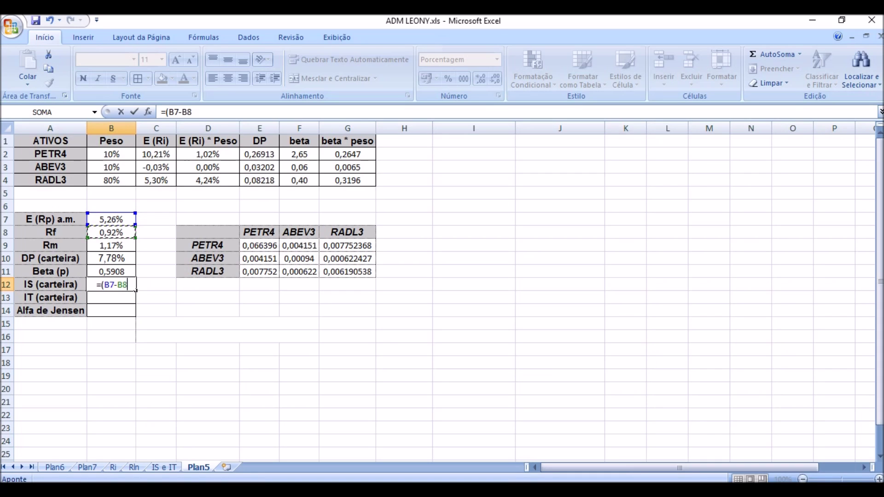
type(")/")
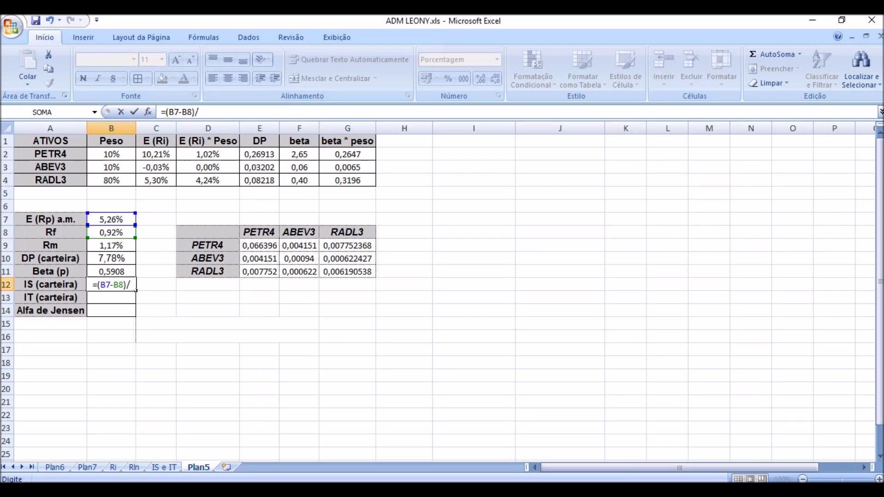
type("B10")
key("Return")
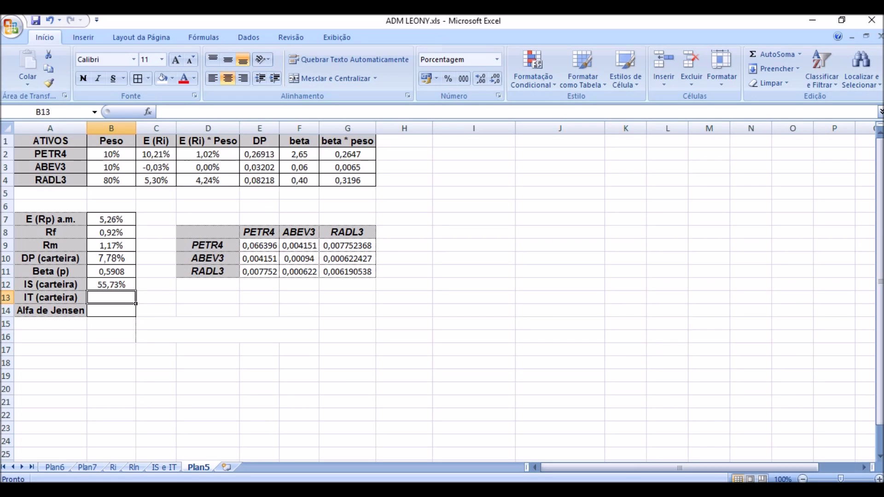
Examine the Sharpe portfolio's IS (p) in B34 on sheet IS e IT for comparison, and return to Plan5
key("ctrl+Page_Up")
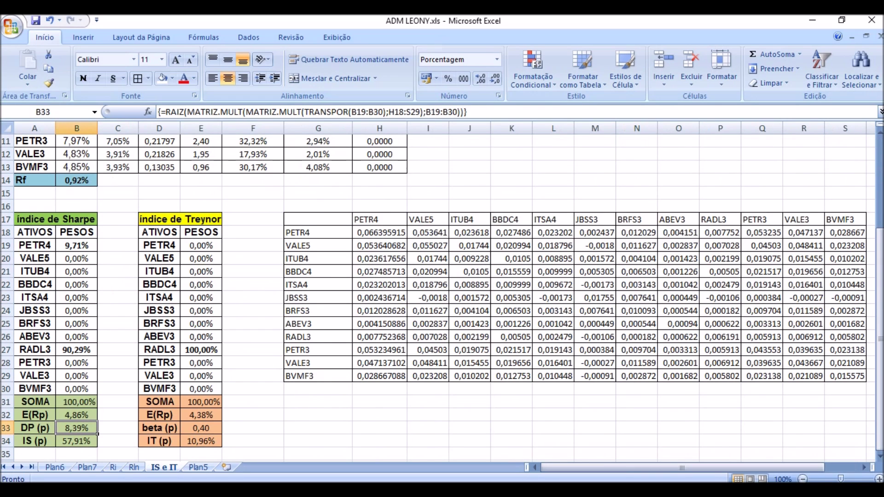
key("Down")
key("Down")
key("Up")
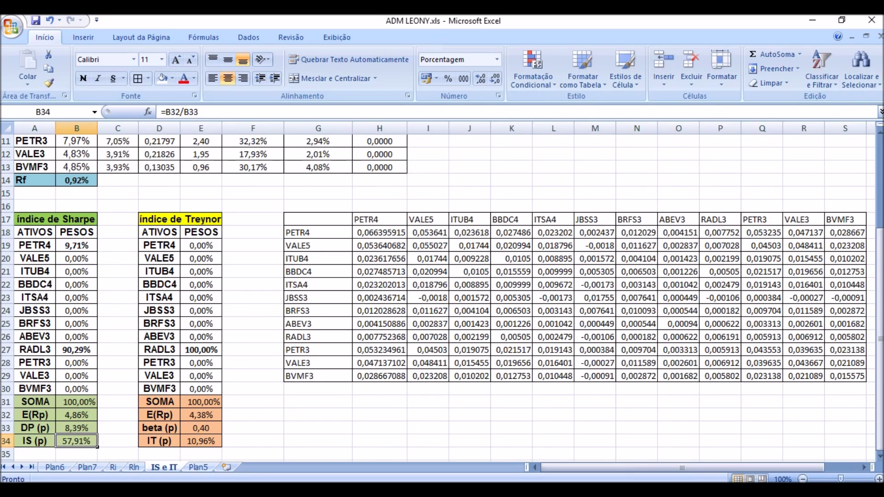
key("ctrl+Page_Down")
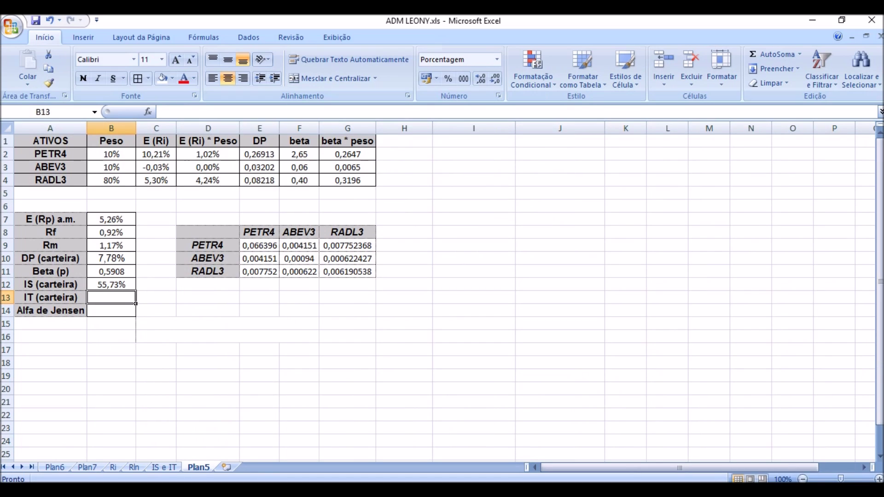
Calculate the portfolio's Treynor index, IT (carteira), in B13 with the formula =(B7-B8)/B11
type("=(")
left_click(111, 219)
type("-")
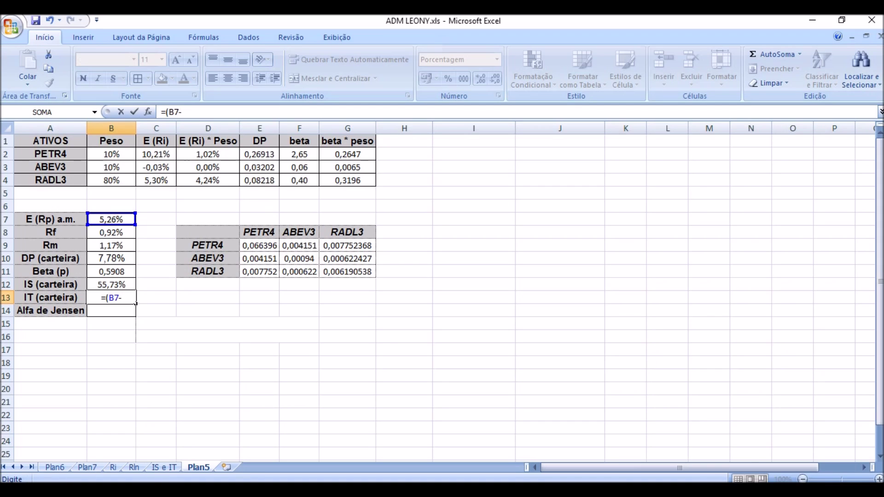
left_click(111, 232)
type(")")
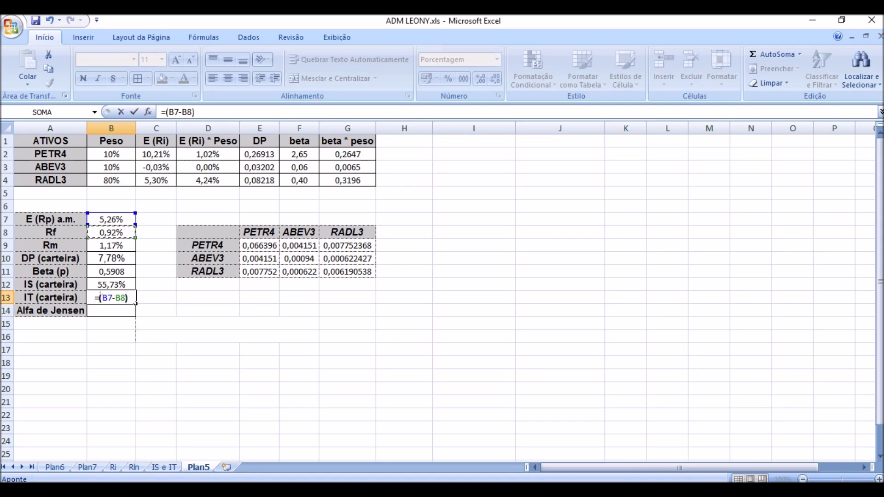
type("/")
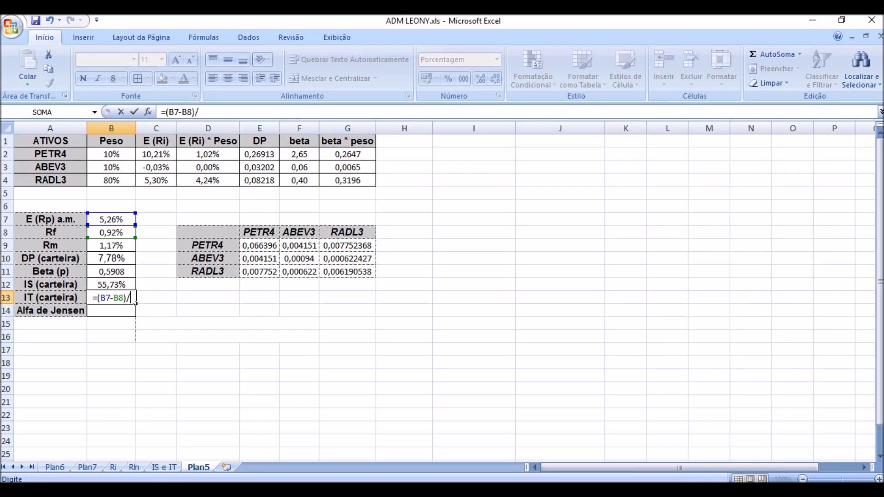
left_click(111, 271)
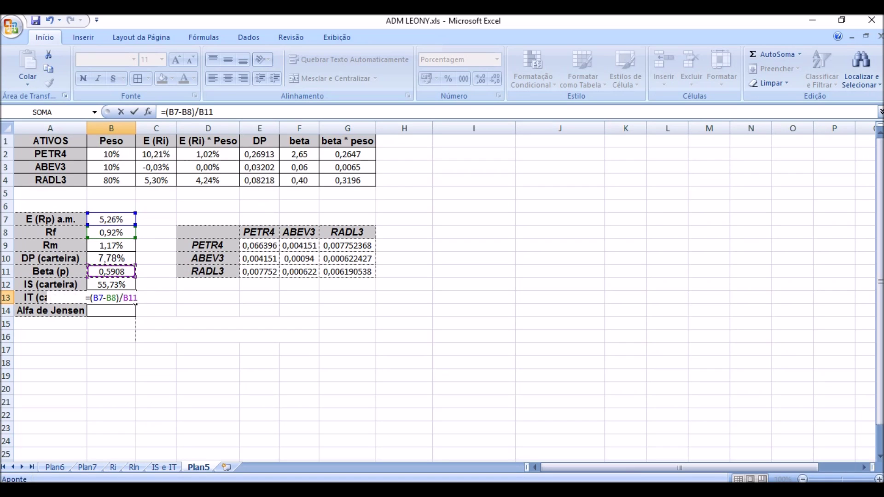
key("Return")
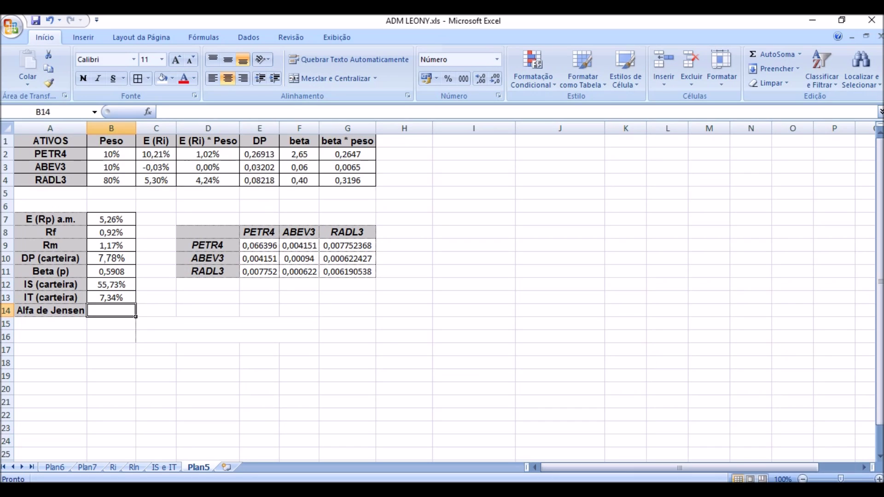
Calculate the portfolio's Alfa de Jensen in B14 with the formula =B7-(B8+(B11*(B9-B8)))
type("=")
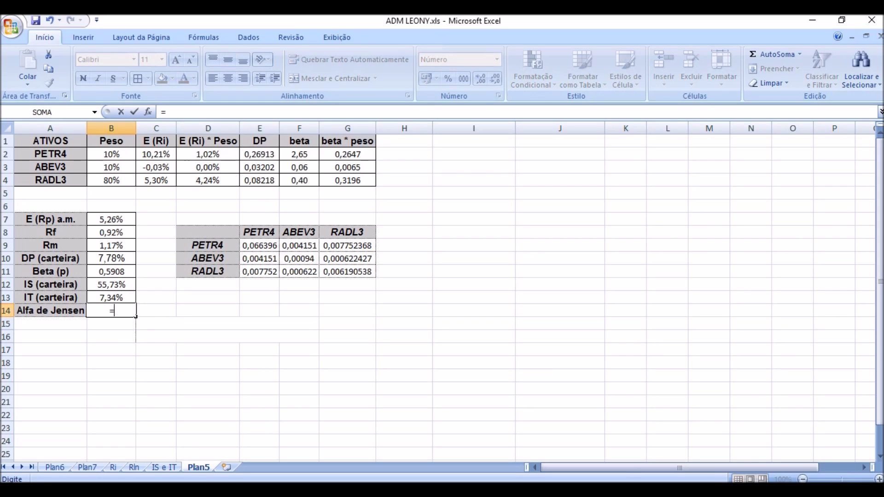
type("B7")
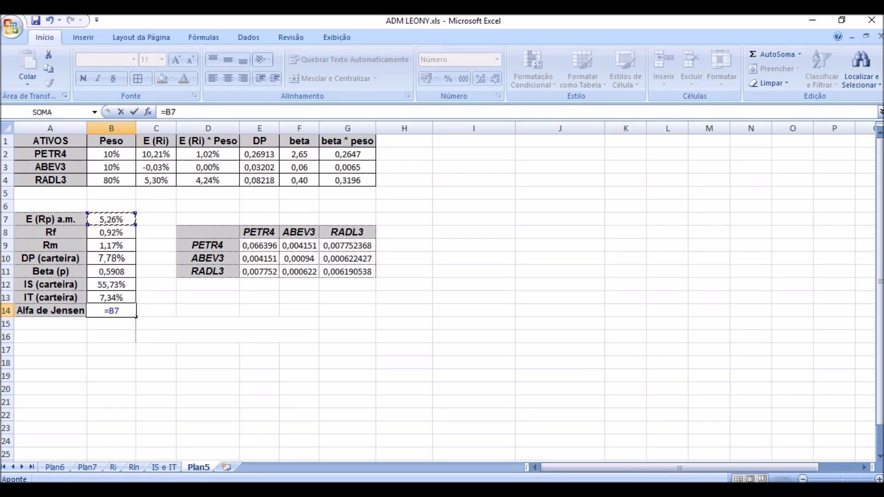
type("-(")
left_click(111, 233)
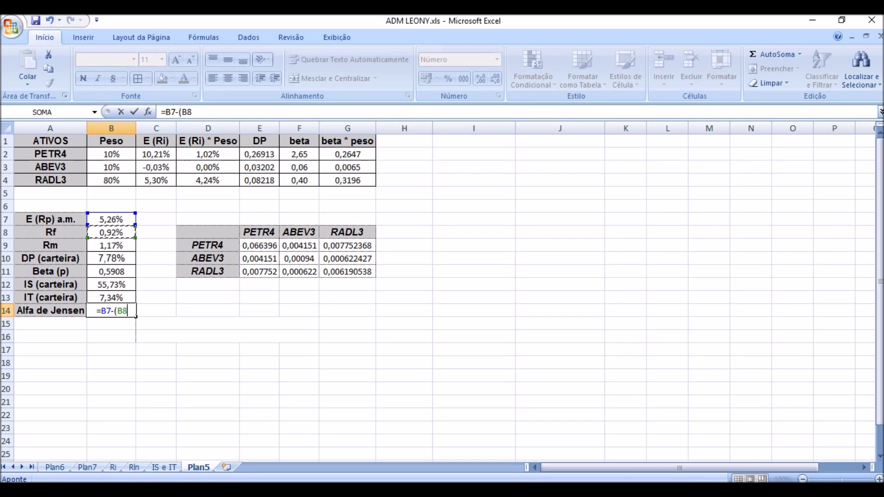
type("+(")
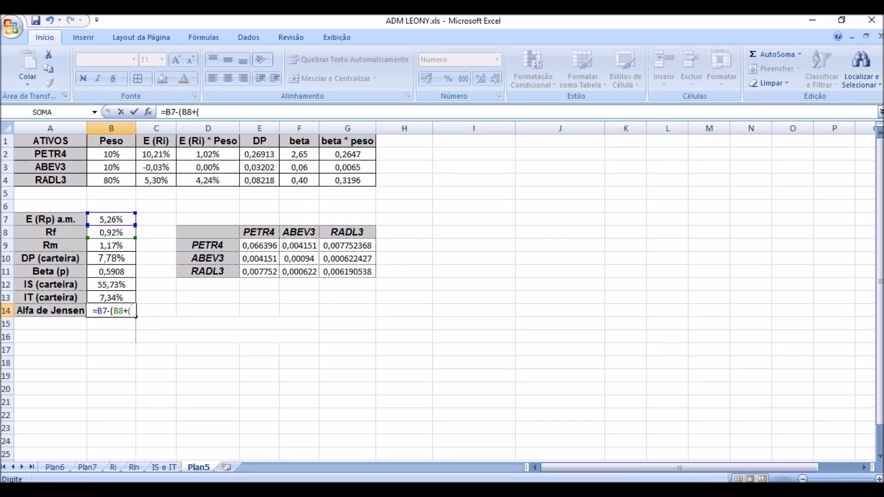
left_click(111, 272)
type("*(")
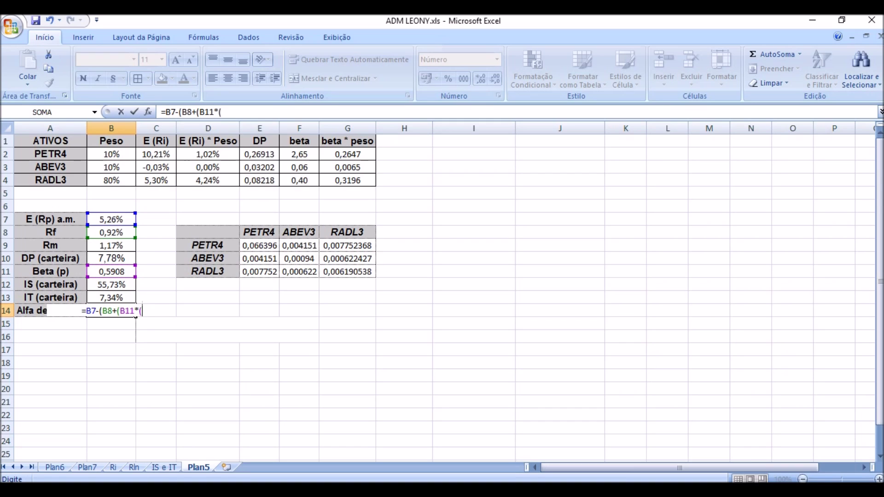
left_click(111, 246)
type("-")
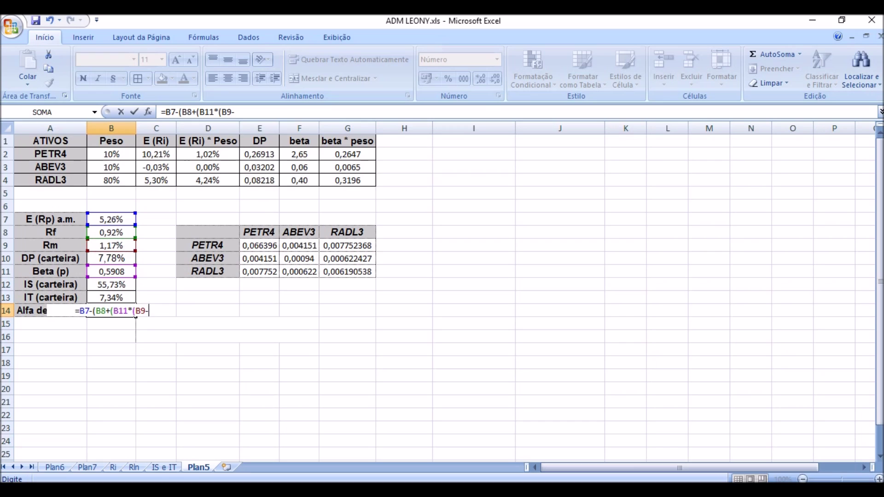
left_click(111, 232)
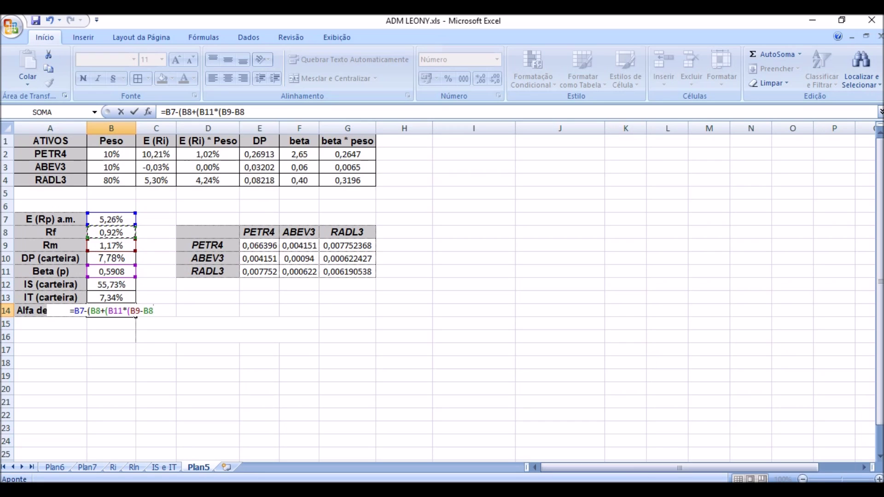
type("))")
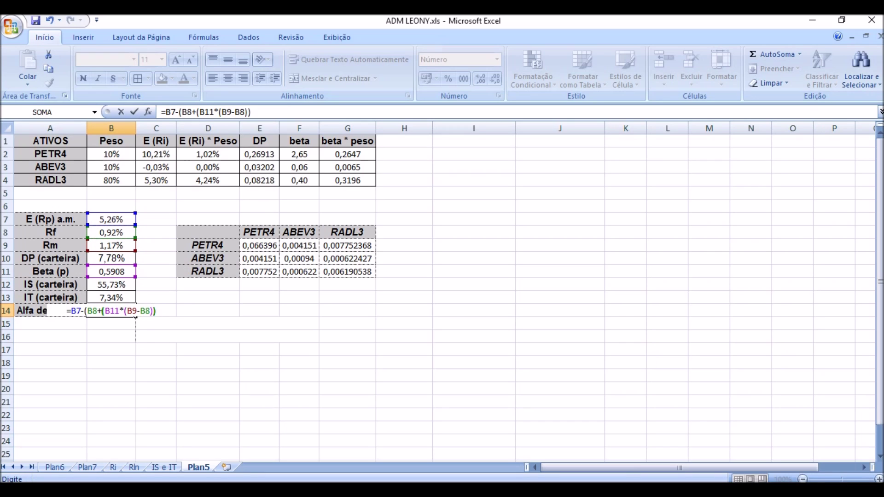
type(")")
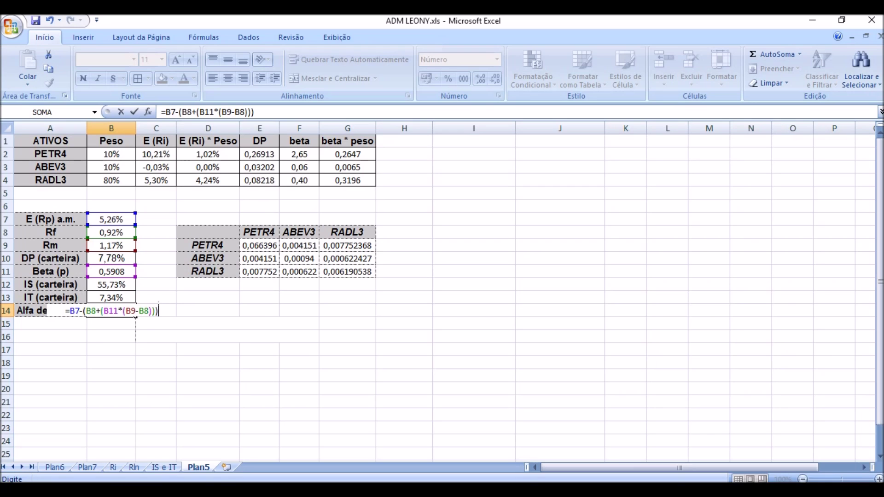
key("Return")
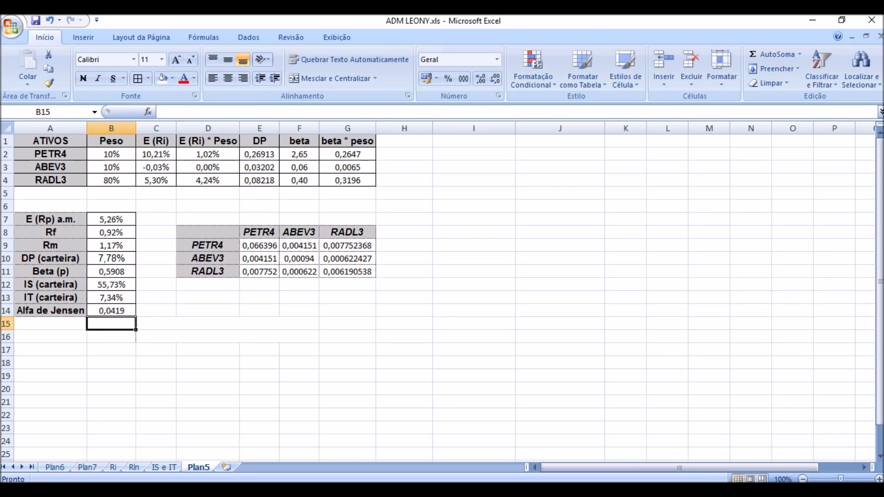